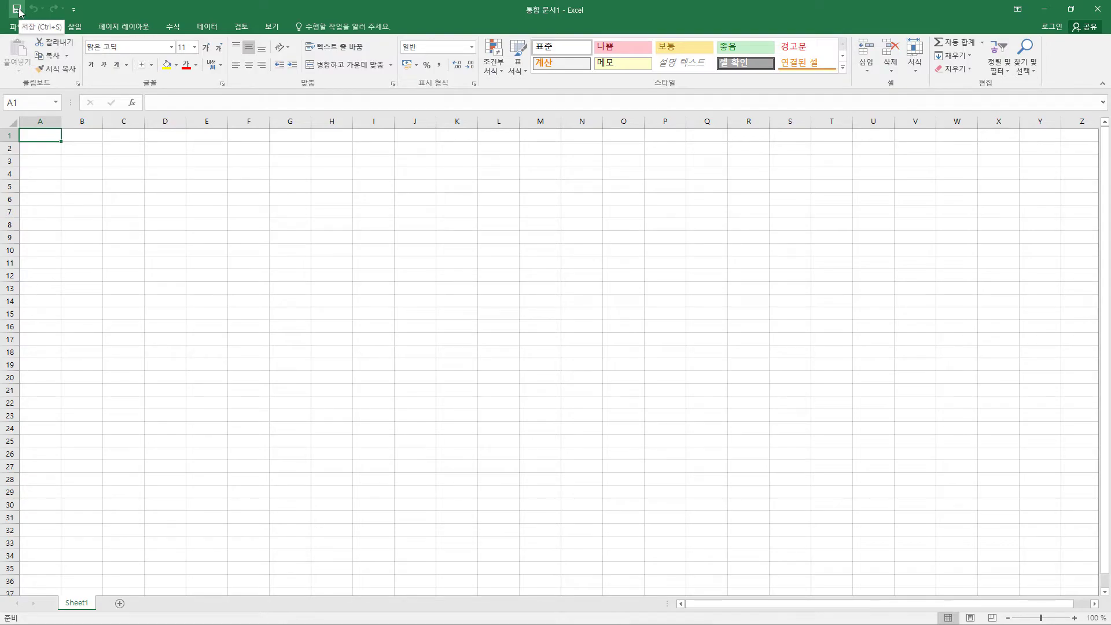
- Save the workbook in the ITQ folder under Documents, naming it with the exam number and the candidate's name joined by a hyphen
left_click(17, 9)
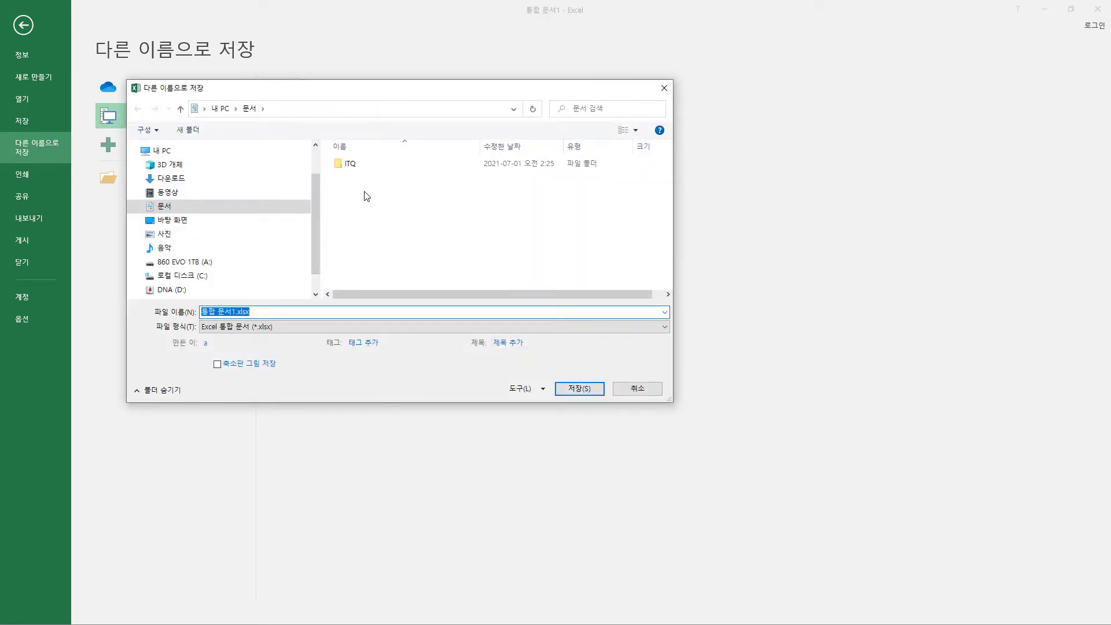
left_click(352, 165)
double_click(351, 164)
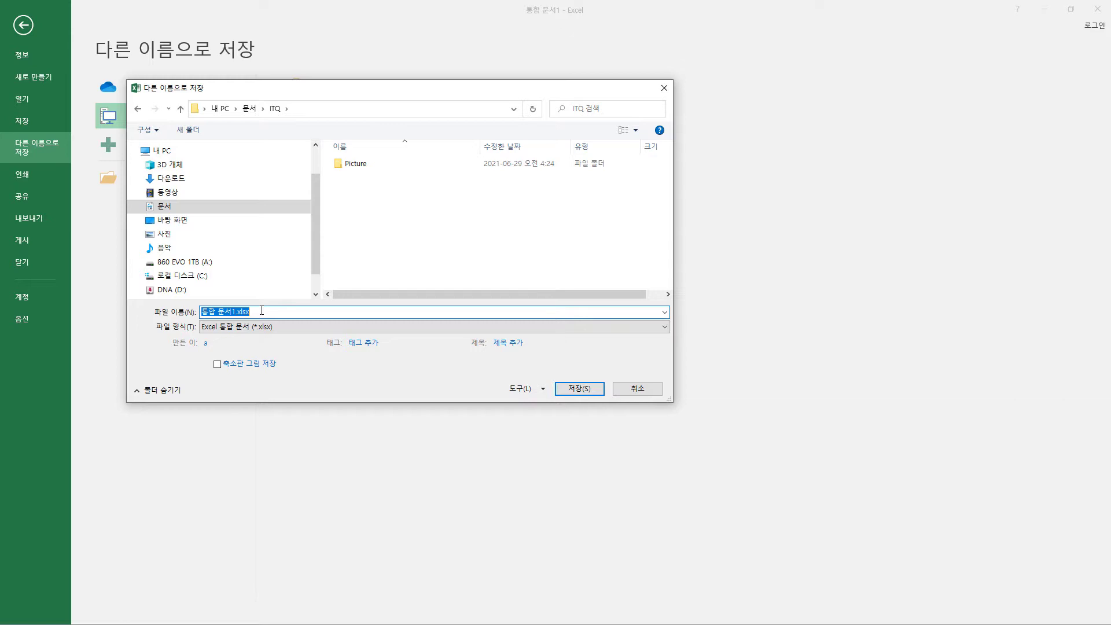
key("BackSpace")
type("12345678")
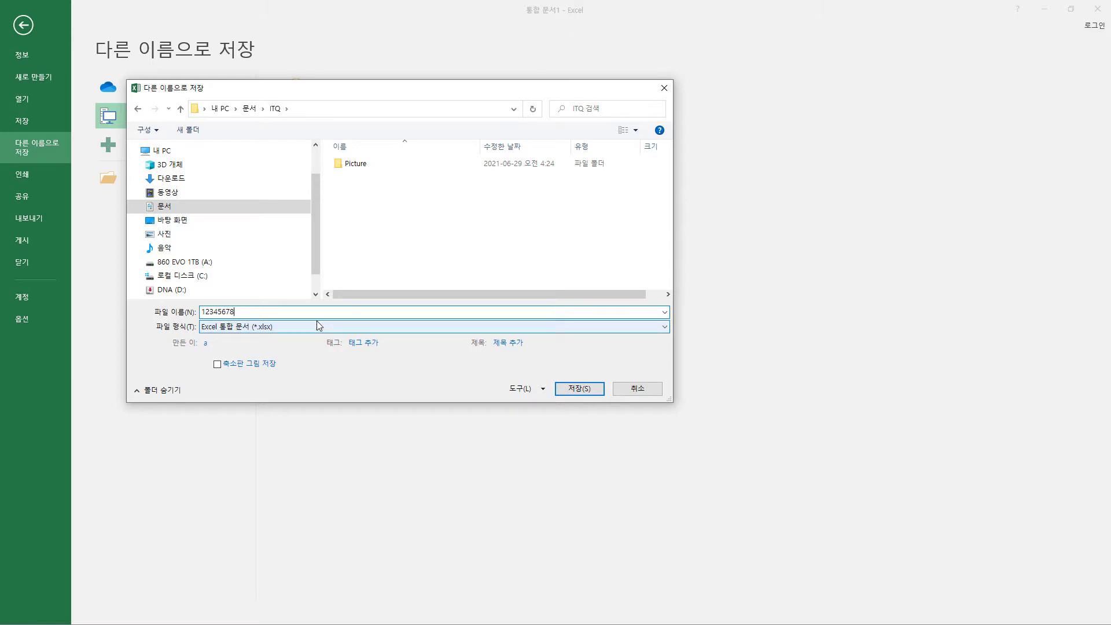
type("-홍길동")
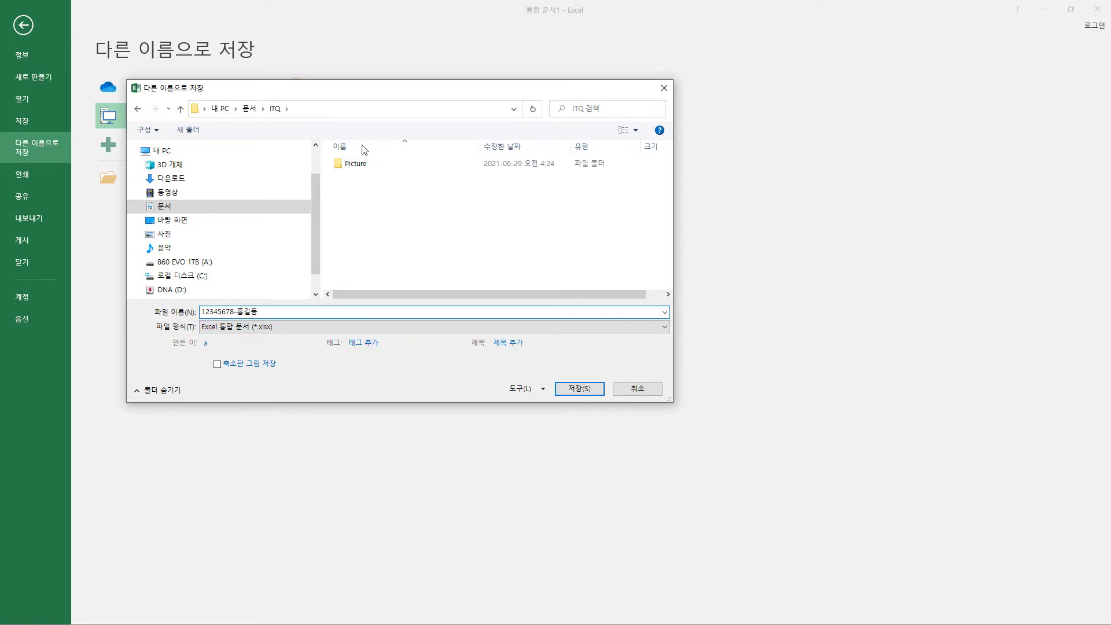
left_click(586, 396)
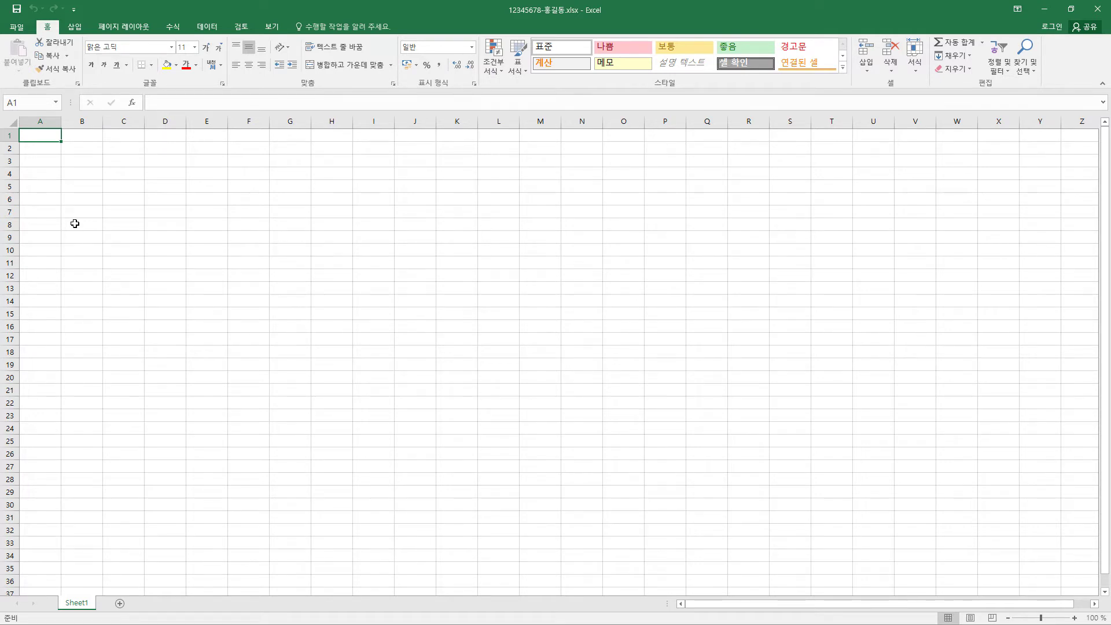
- Set the width of column A to 1
left_click(49, 121)
right_click(48, 121)
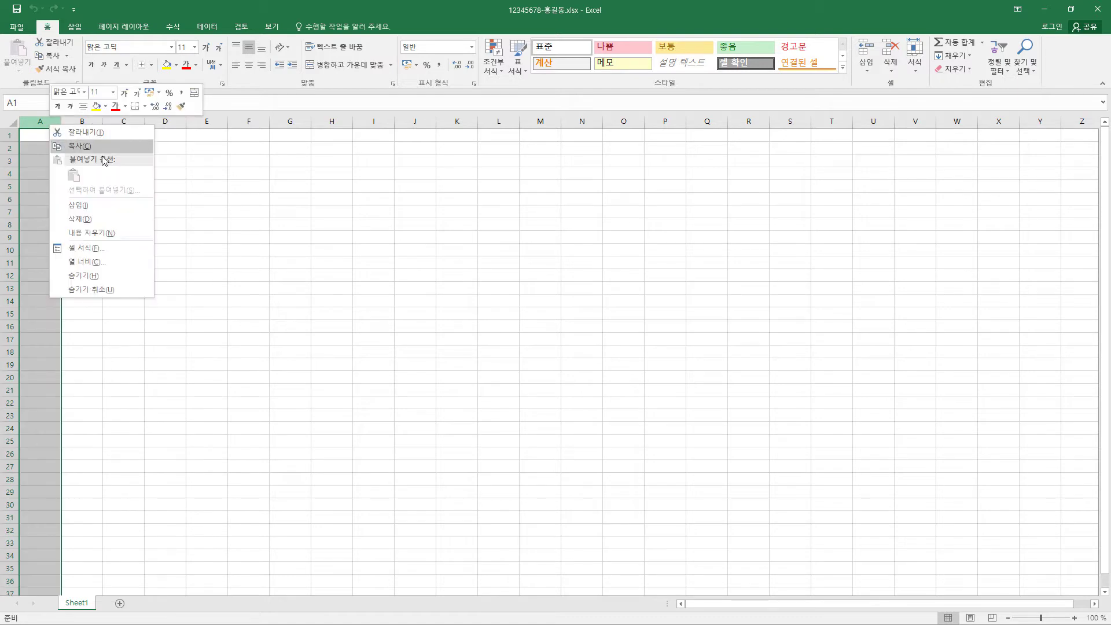
left_click(107, 263)
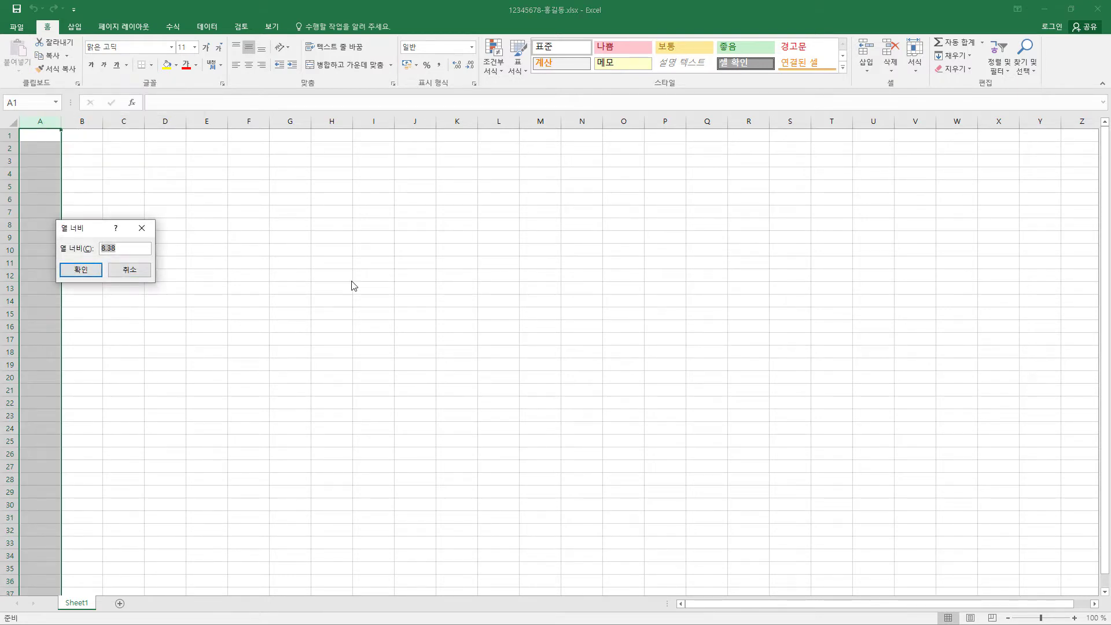
type("1")
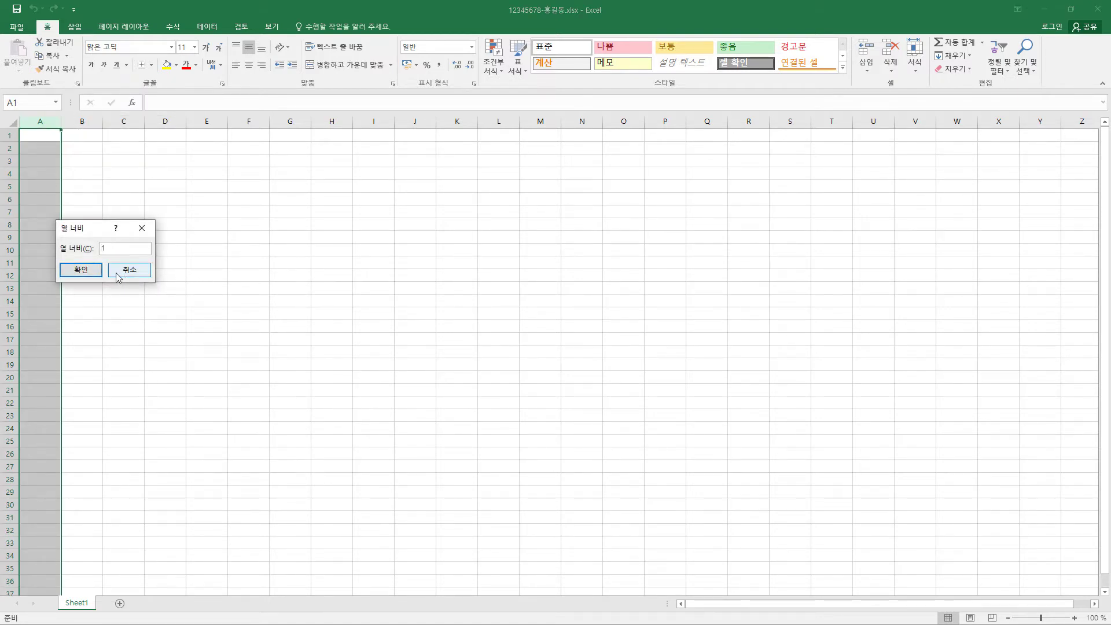
left_click(86, 269)
key("ctrl+z")
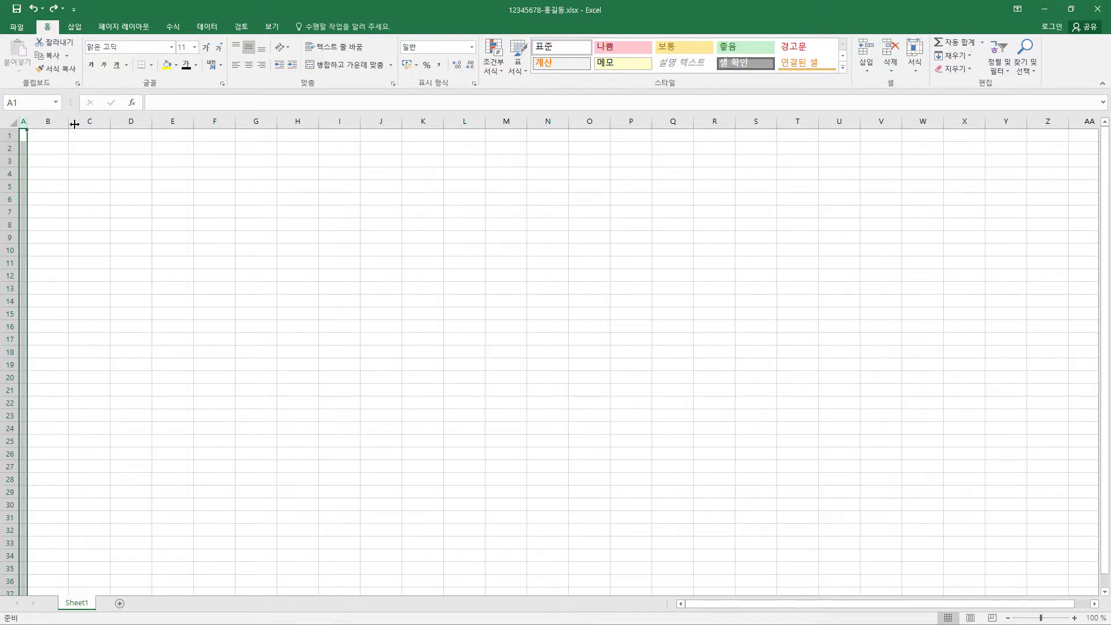
- Change the font of the entire worksheet to 굴림
left_click(13, 122)
left_click(128, 51)
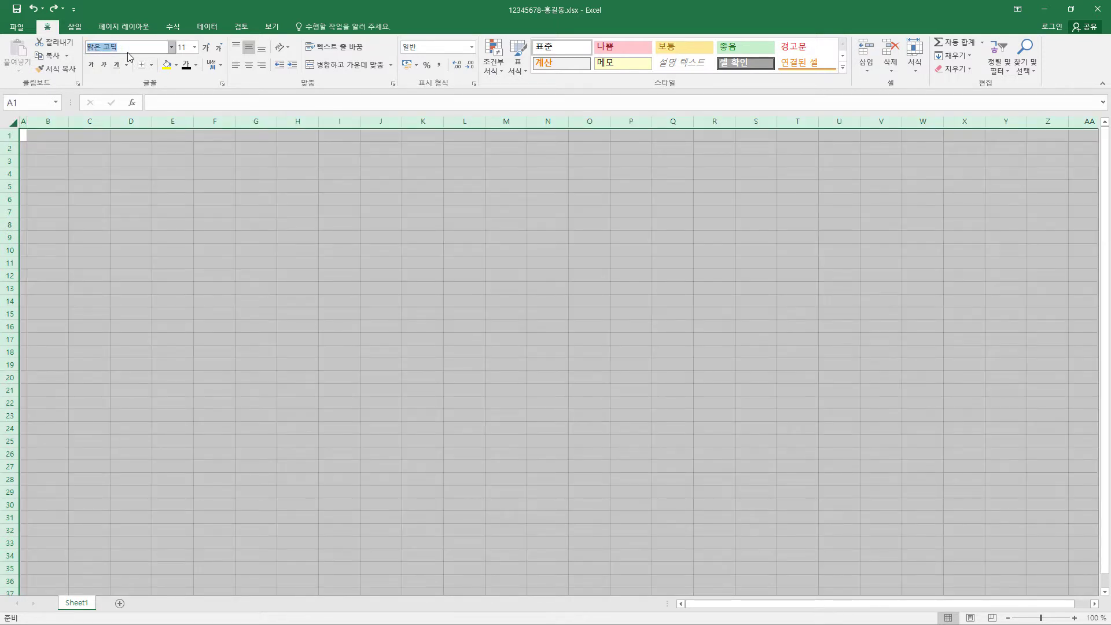
type("굴림")
key("Return")
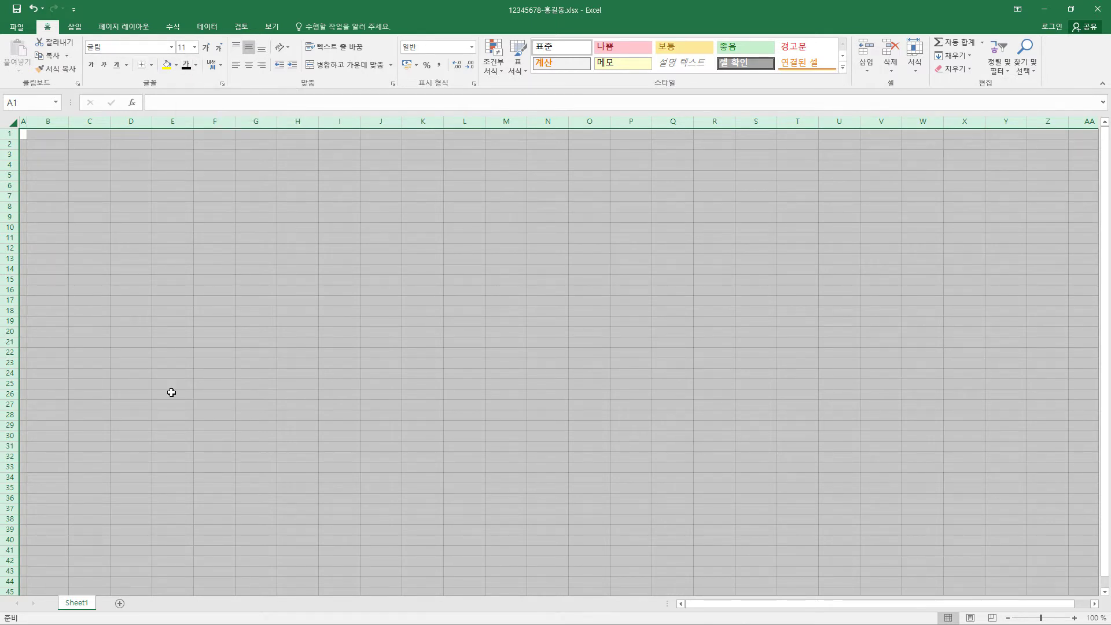
- Make two copies of Sheet1 and rename the original sheet 제1작업
left_click_drag(83, 607, 169, 603)
left_click(75, 604)
double_click(81, 602)
type("제1작업")
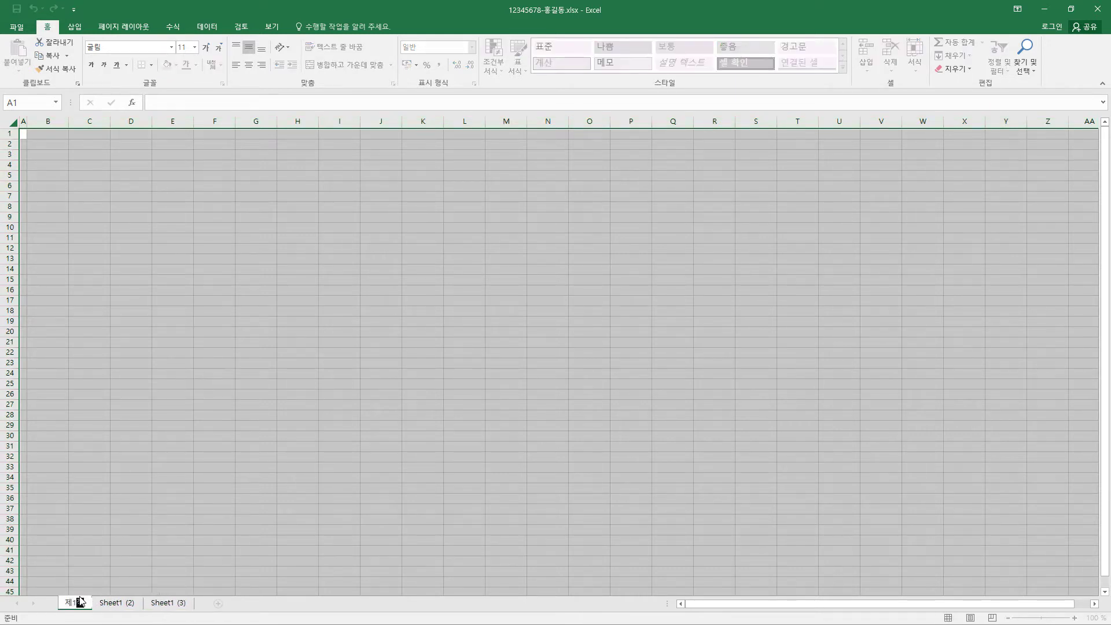
key("Return")
- Rename the two copied sheets 제2작업 and 제3작업
double_click(144, 603)
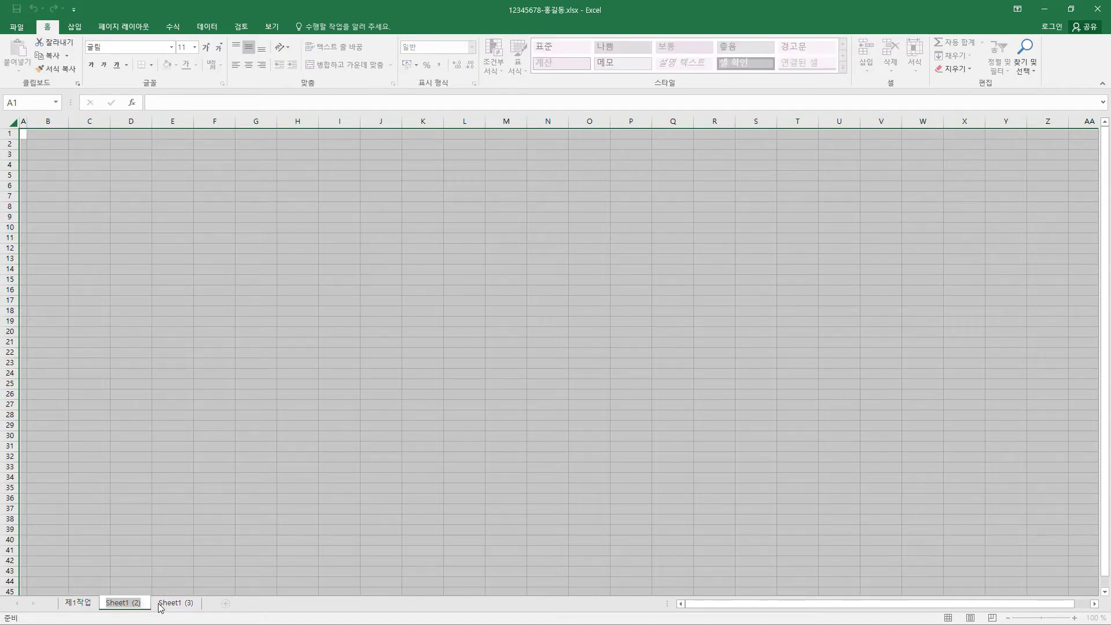
type("제2작업")
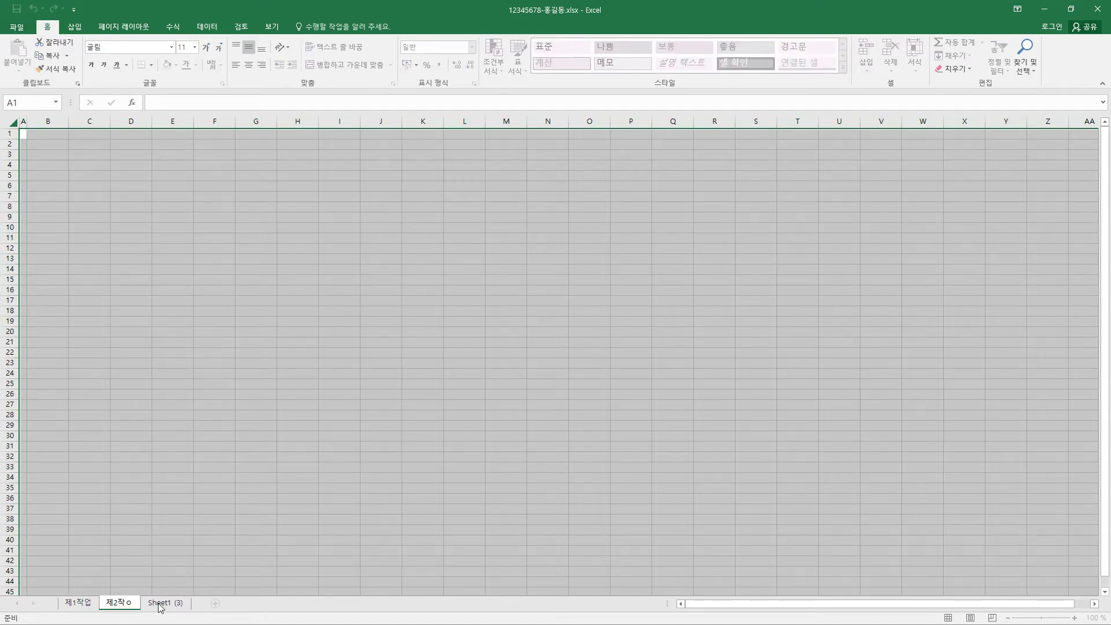
key("Return")
double_click(161, 603)
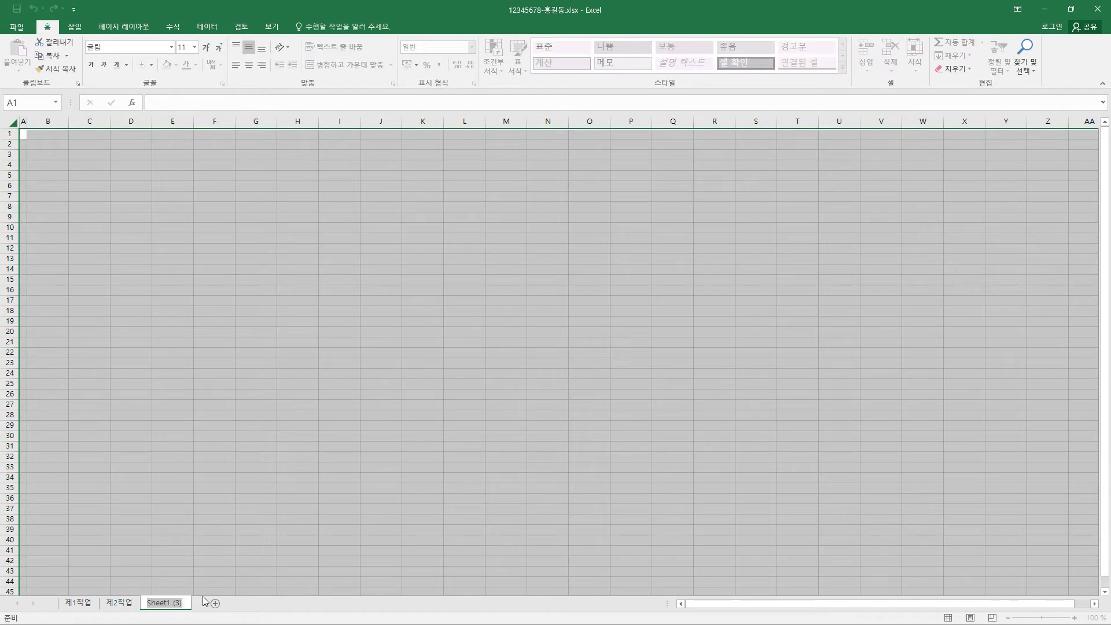
type("제3")
type("작업")
key("Return")
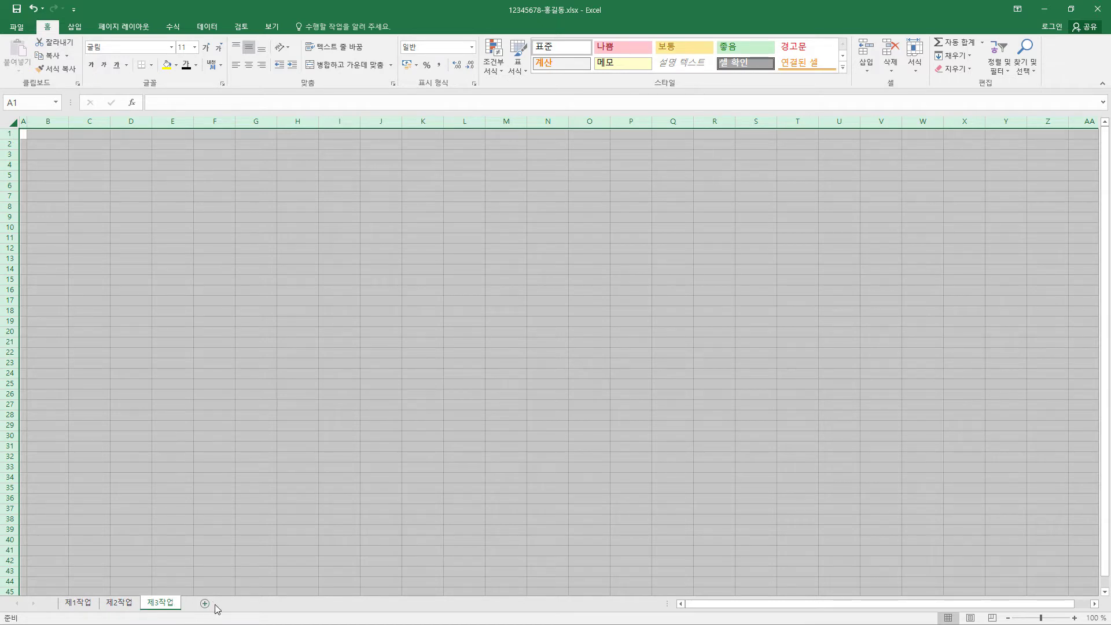
- Return to the 제1작업 sheet and select cell B4 as the starting cell of the data table
left_click(77, 605)
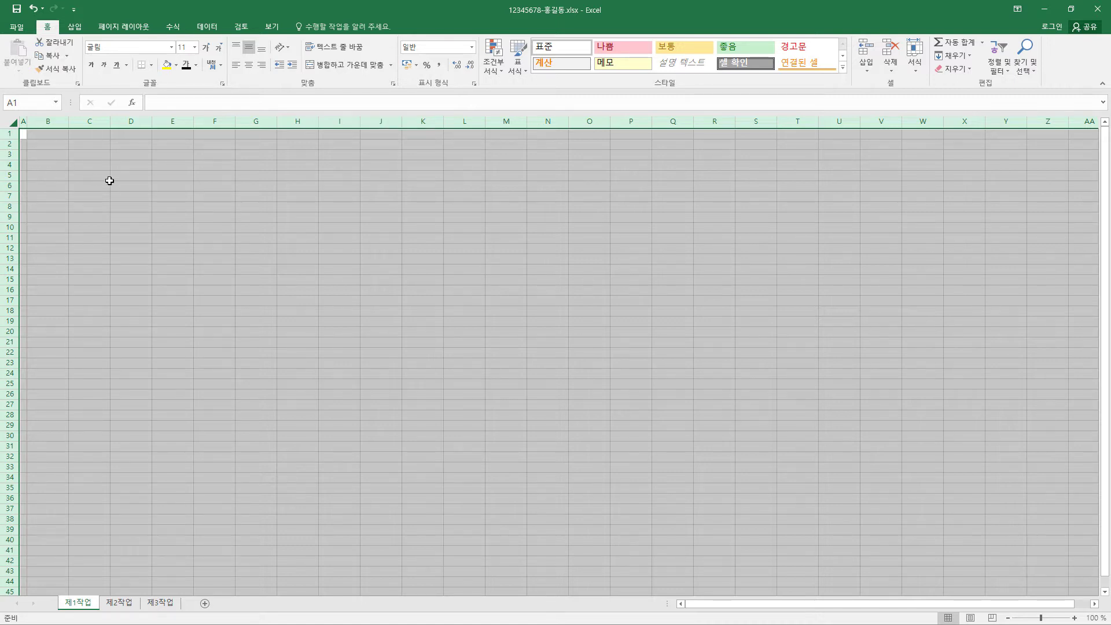
left_click(88, 178)
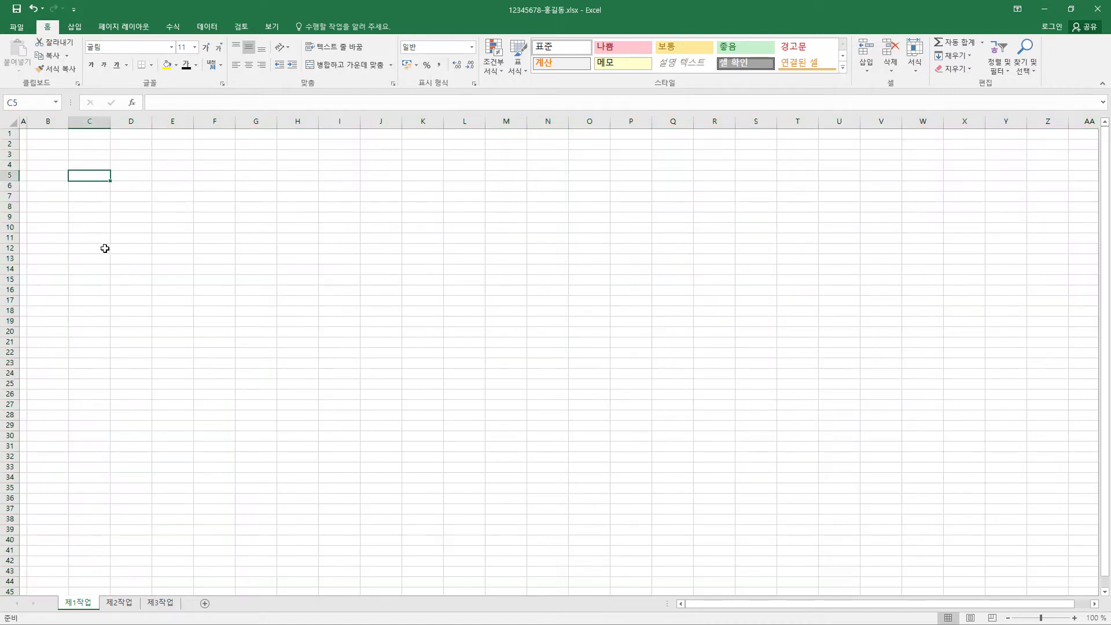
key("ctrl+c")
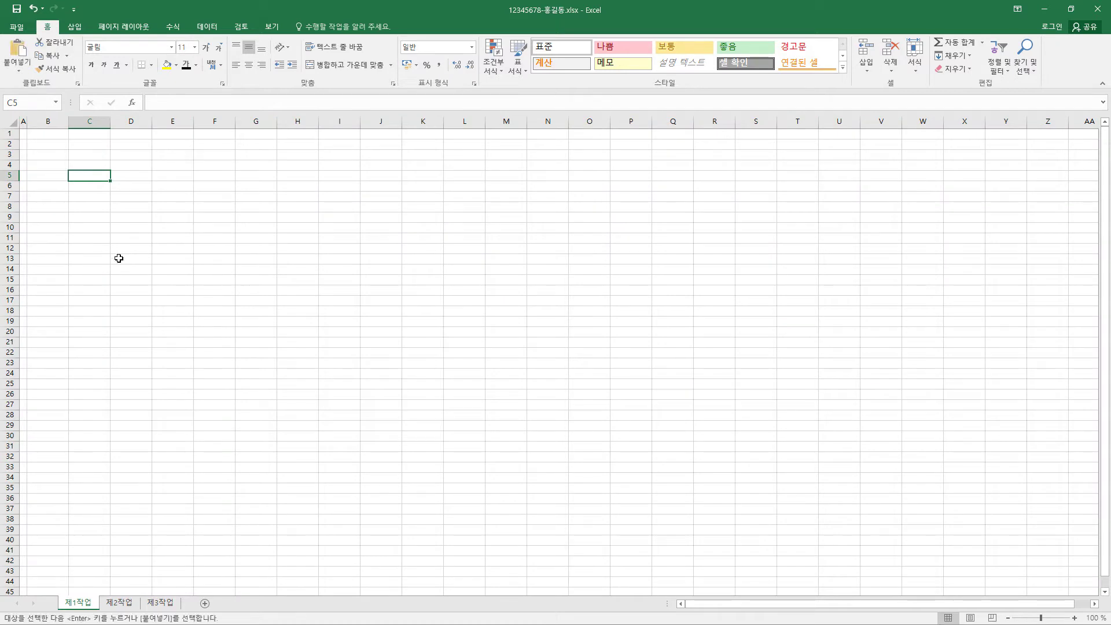
left_click(56, 167)
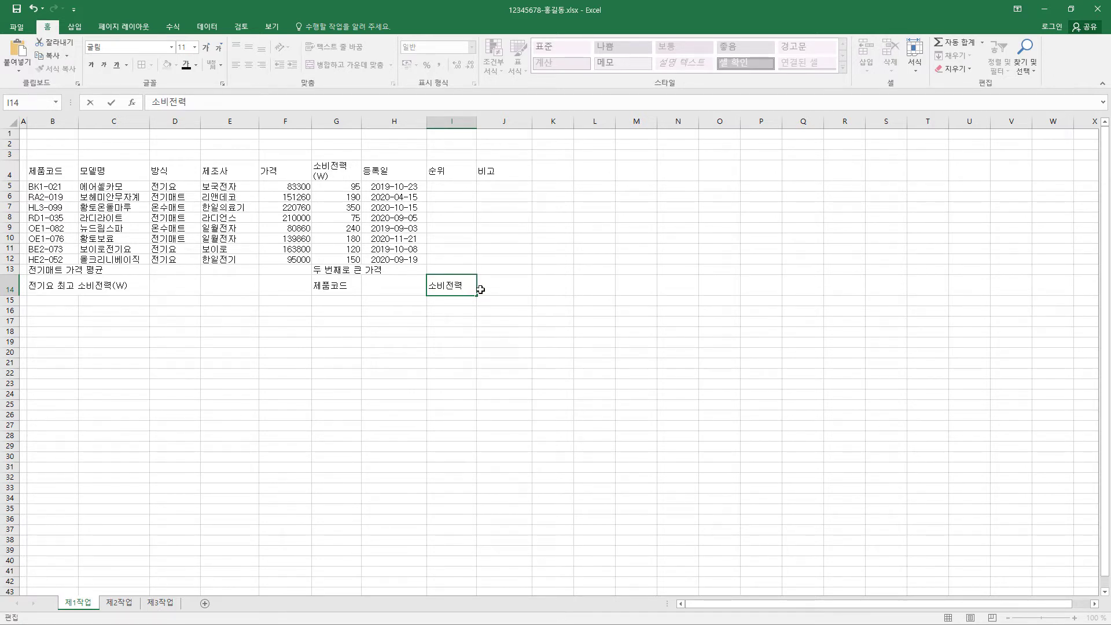
- Add (W) on a second line below 소비전력 in cell I14
key("alt+Return")
type("(W)")
key("Return")
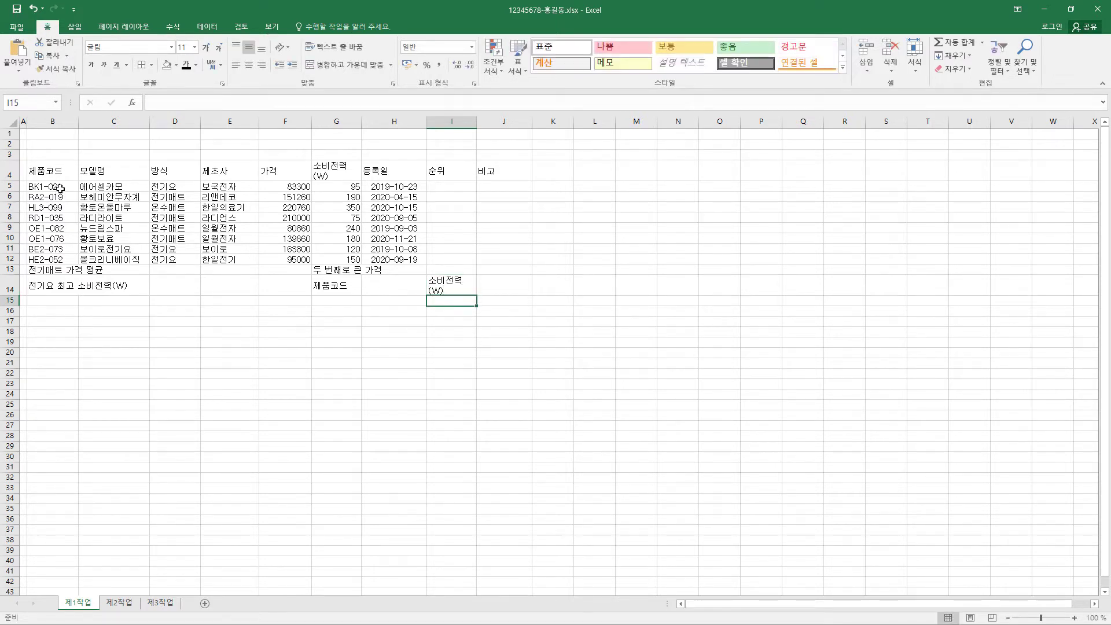
- Examine how the text, date and number entries in the product table are entered, formatted and aligned
left_click(60, 189)
left_click(141, 186)
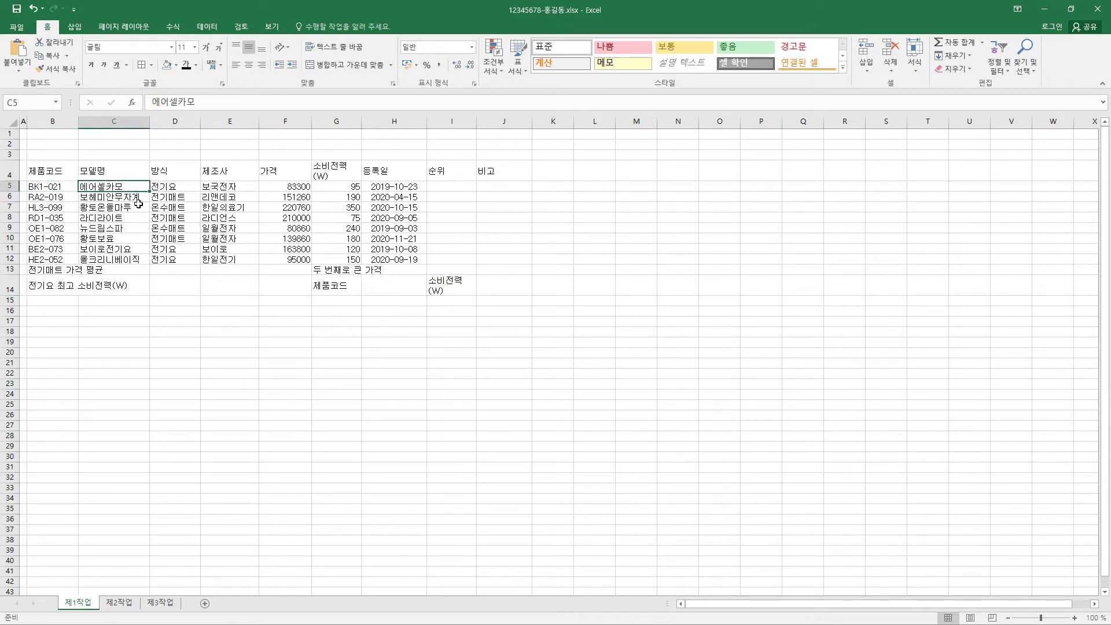
left_click(242, 201)
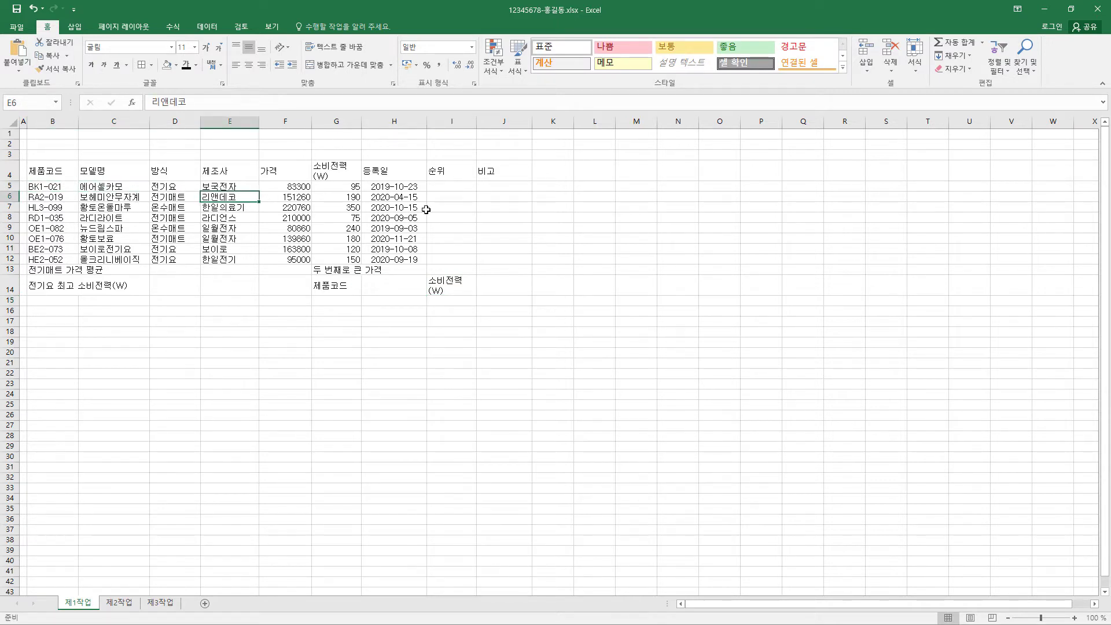
left_click(389, 189)
double_click(388, 187)
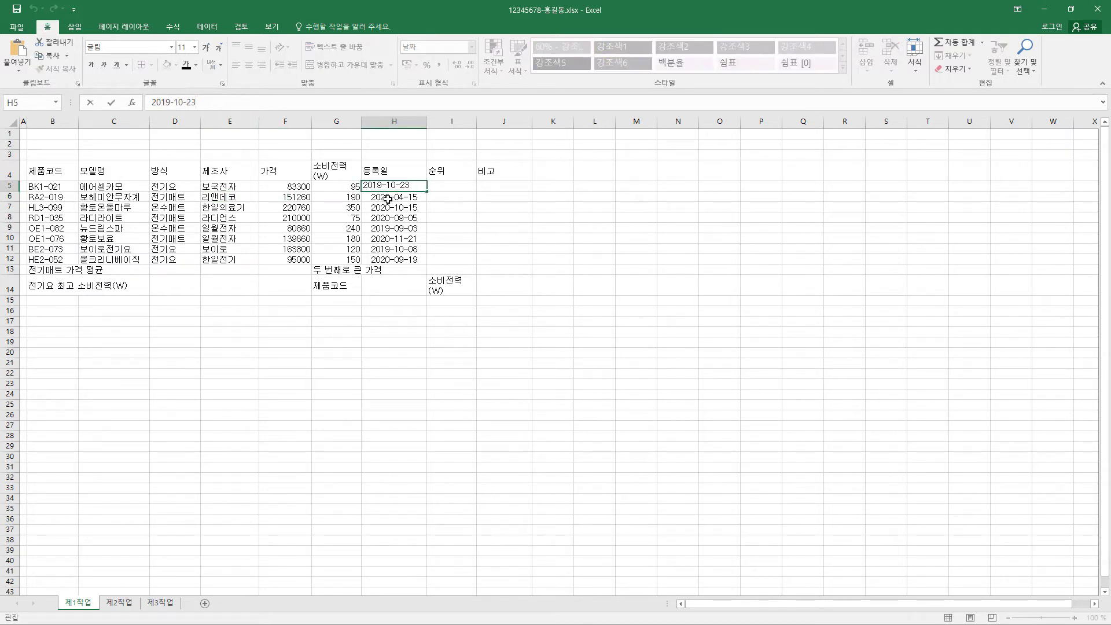
key("Escape")
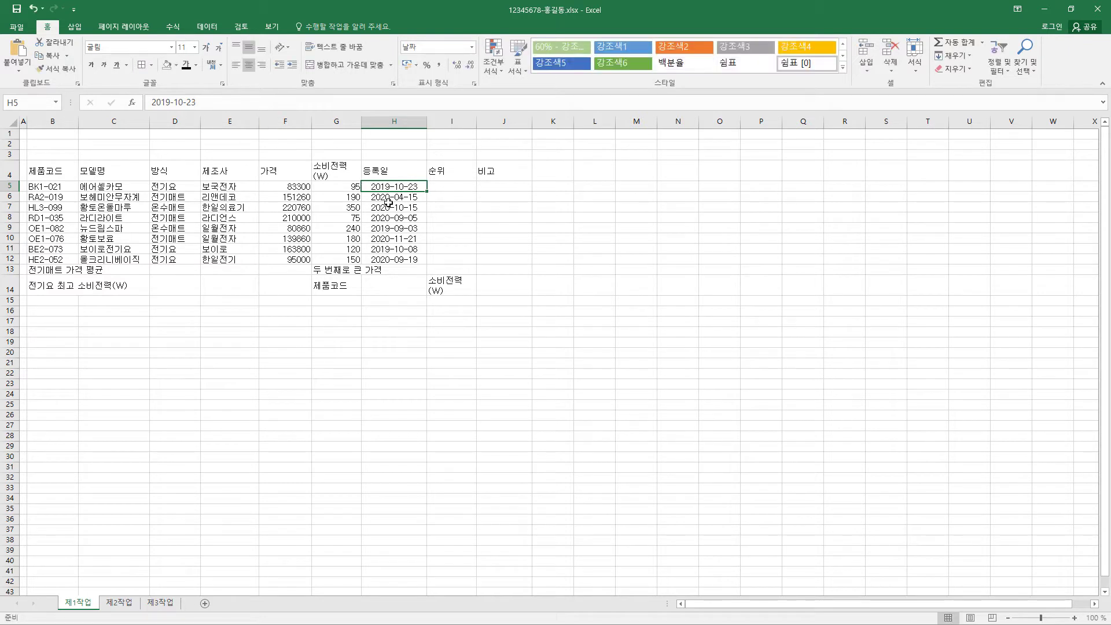
key("Down")
key("Down")
key("Down")
key("Down")
key("Down")
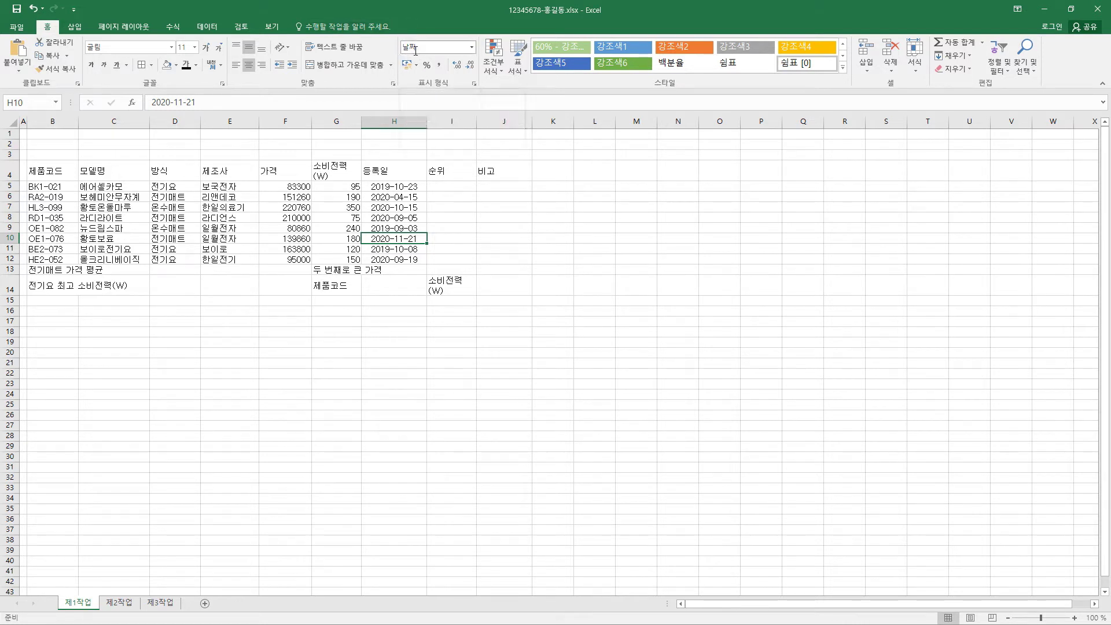
left_click(231, 187)
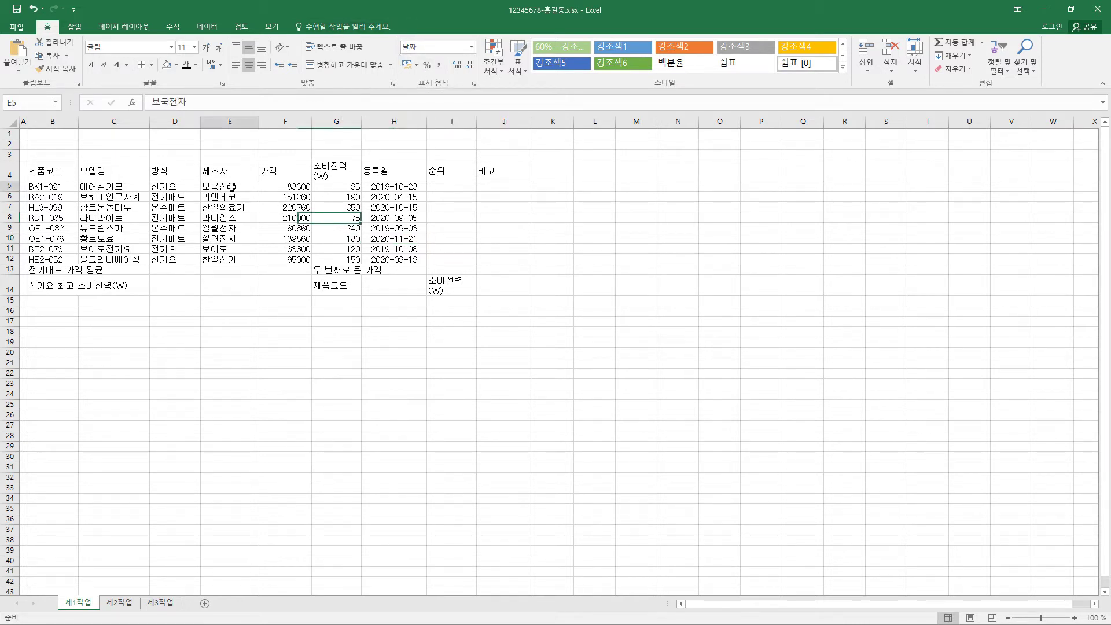
left_click(284, 187)
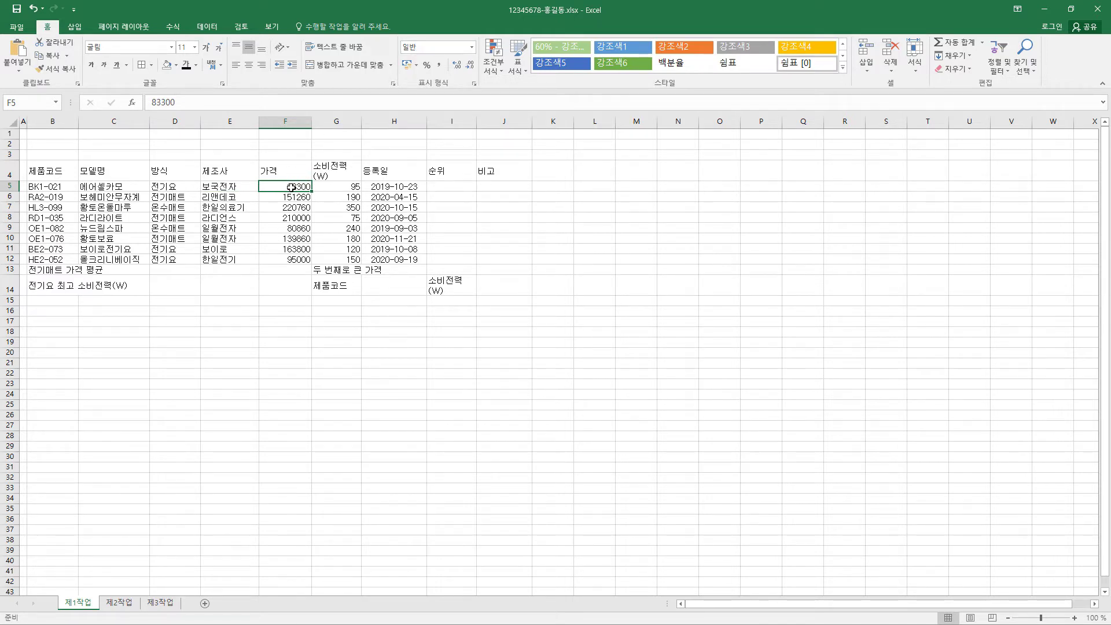
left_click_drag(292, 188, 342, 259)
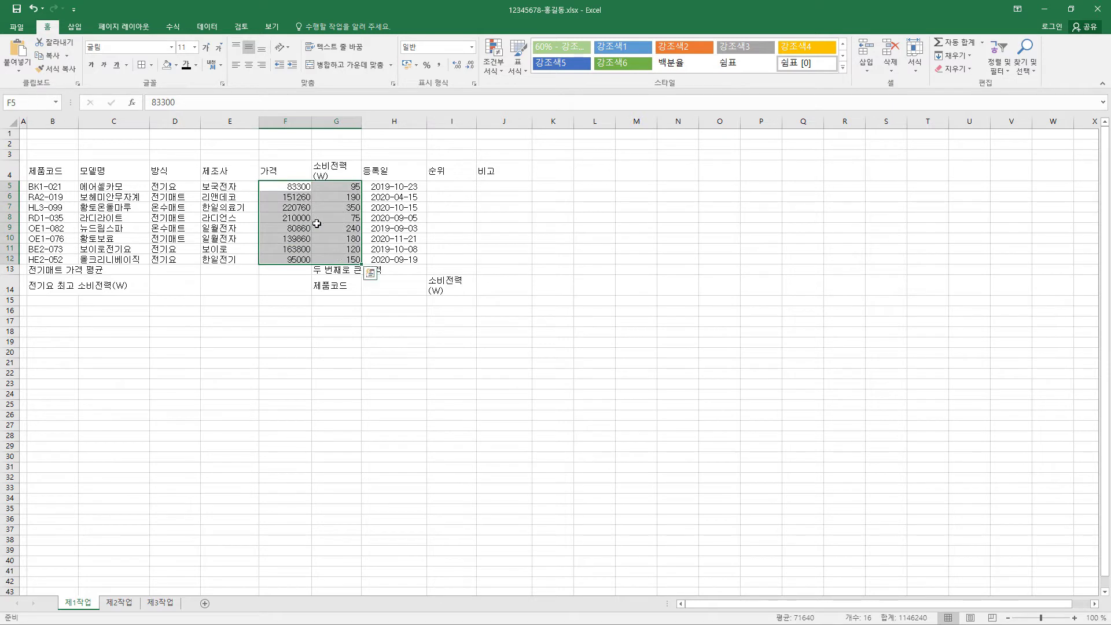
left_click(293, 173)
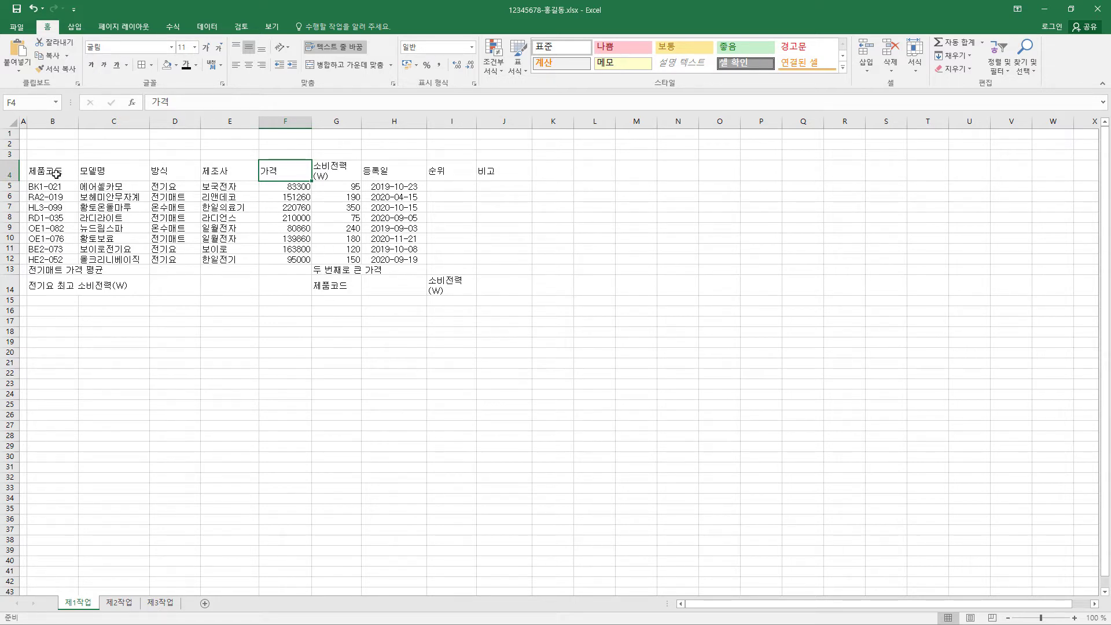
- Centre the contents of B4:J14 horizontally, then remove the centring from the figures in F5:G12
left_click_drag(56, 173, 505, 284)
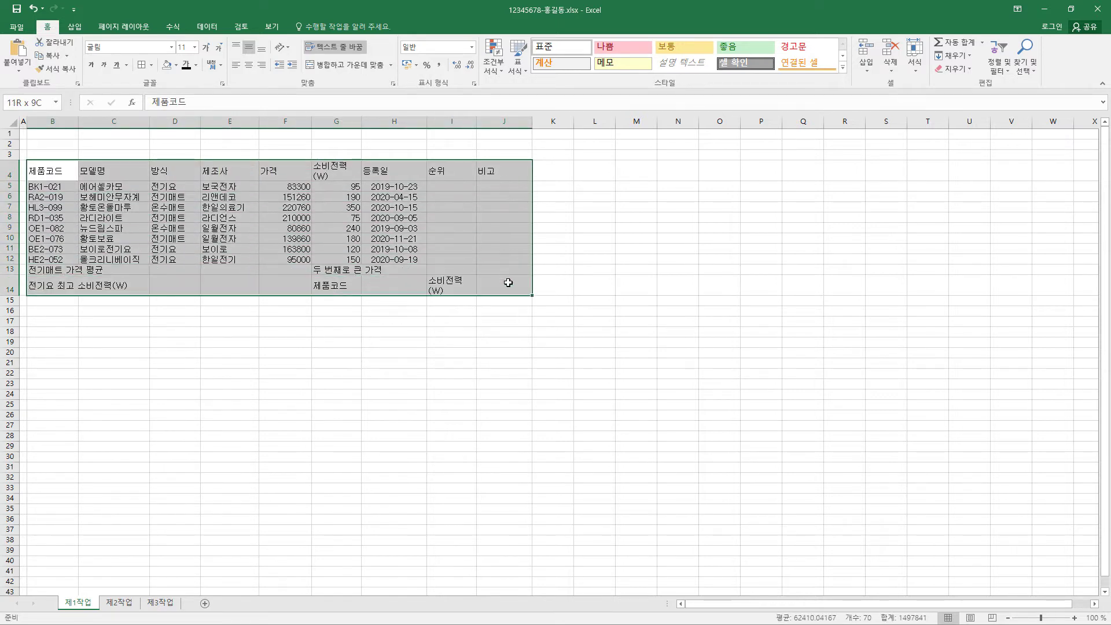
left_click(247, 64)
left_click_drag(289, 186, 340, 258)
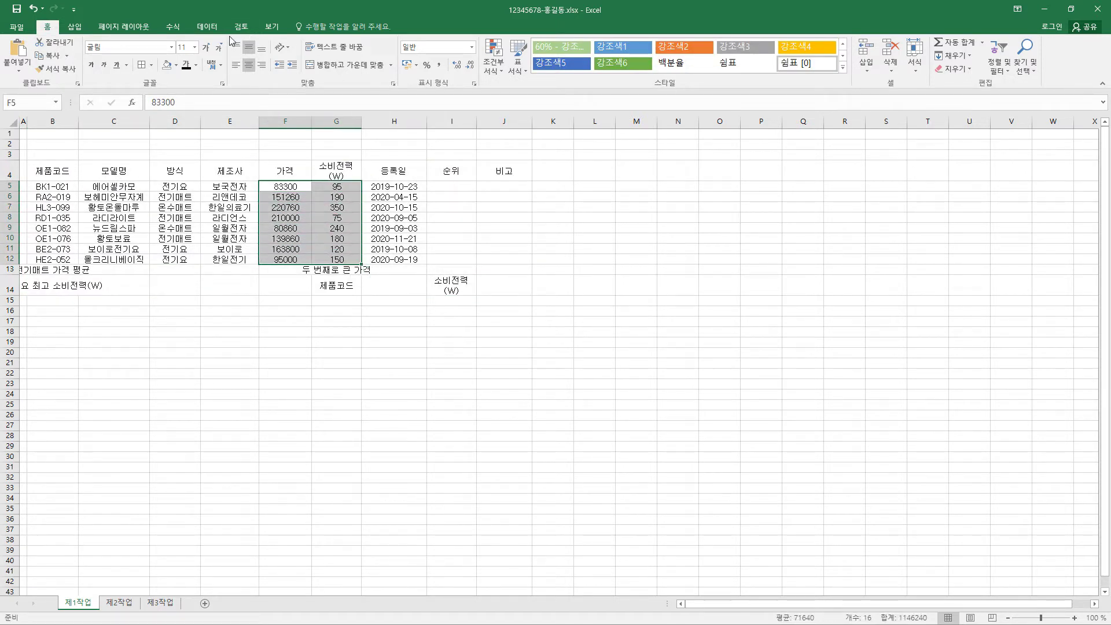
left_click(250, 66)
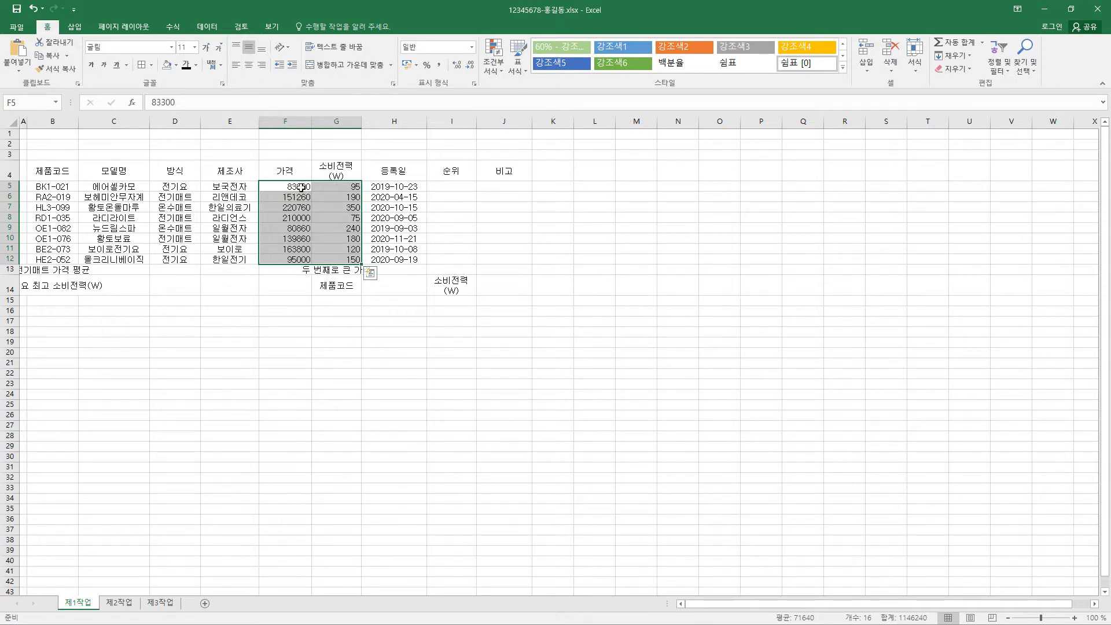
- Format the prices in F5:F12 as 회계 (Accounting) with 0 decimal places and no currency symbol
left_click_drag(301, 187, 303, 259)
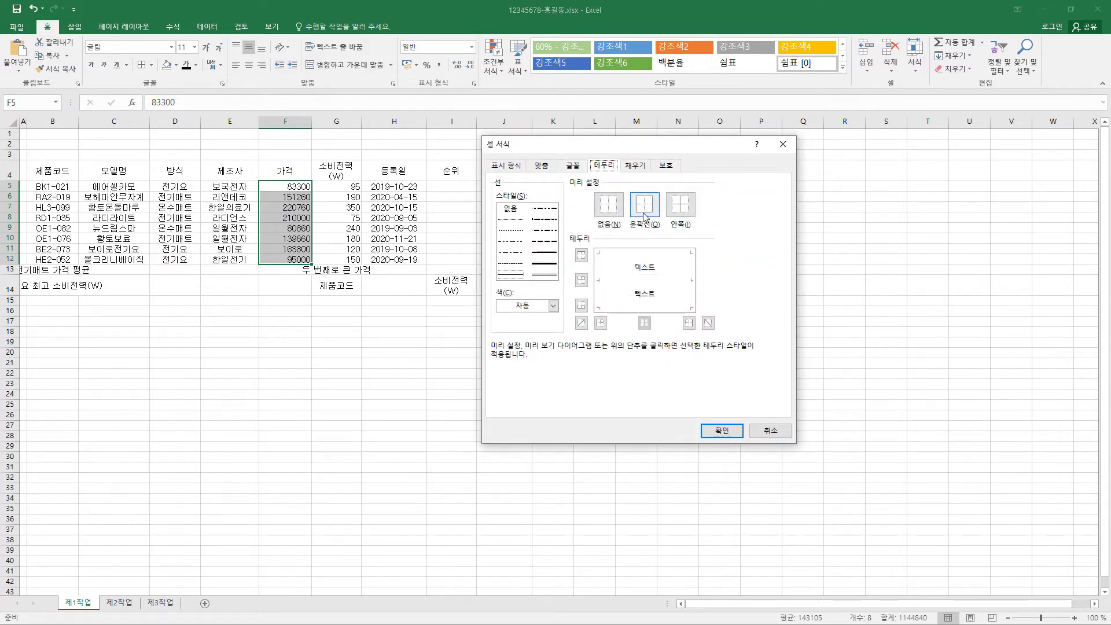
left_click(511, 168)
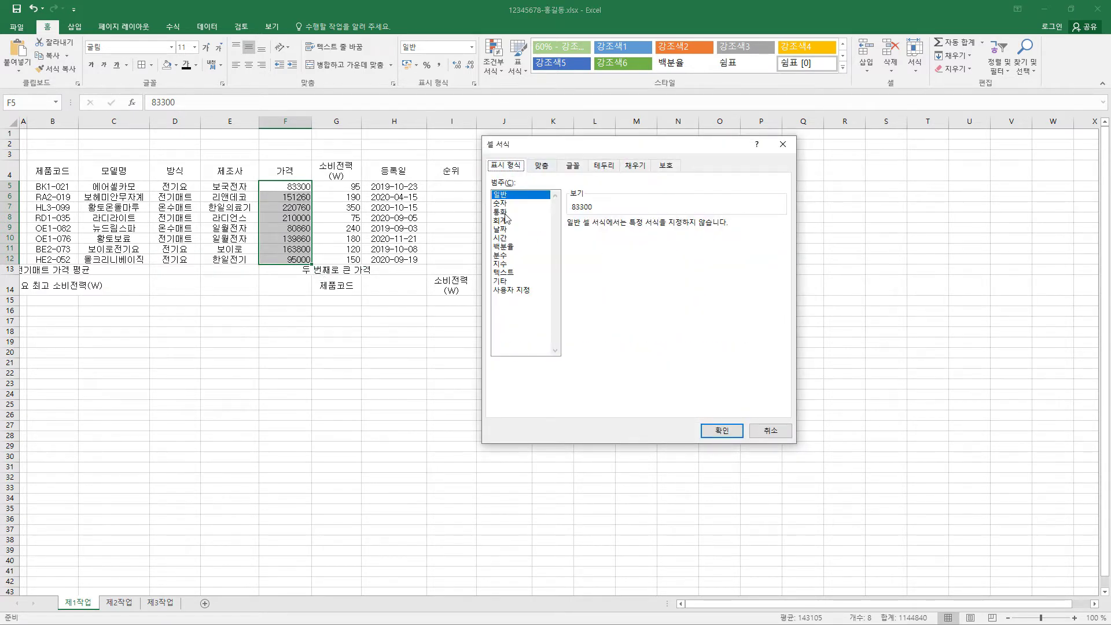
left_click(506, 221)
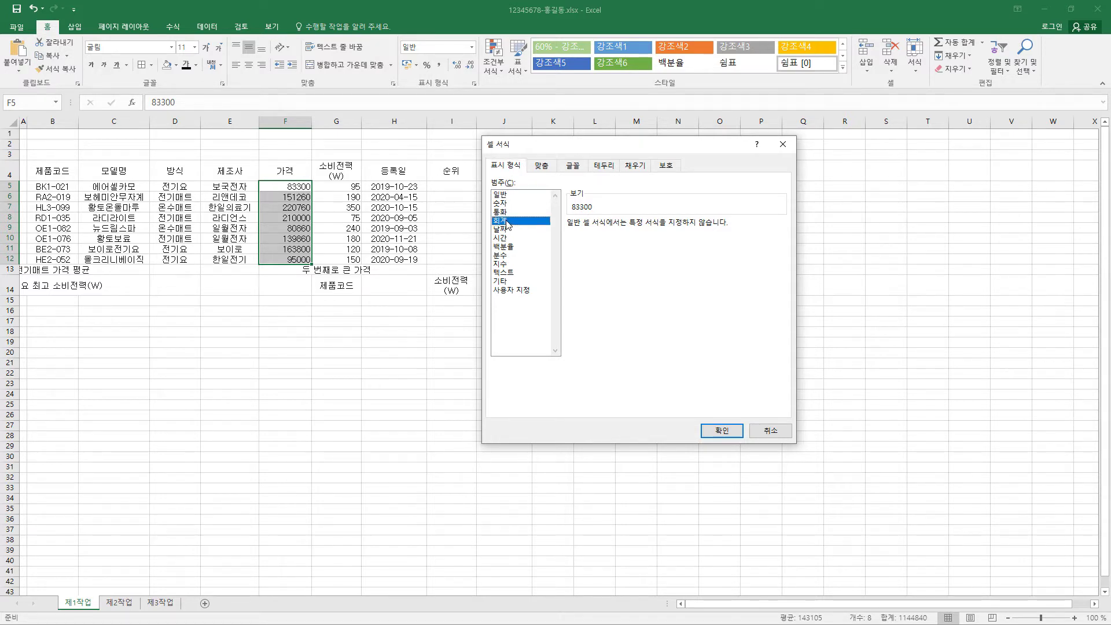
left_click(596, 241)
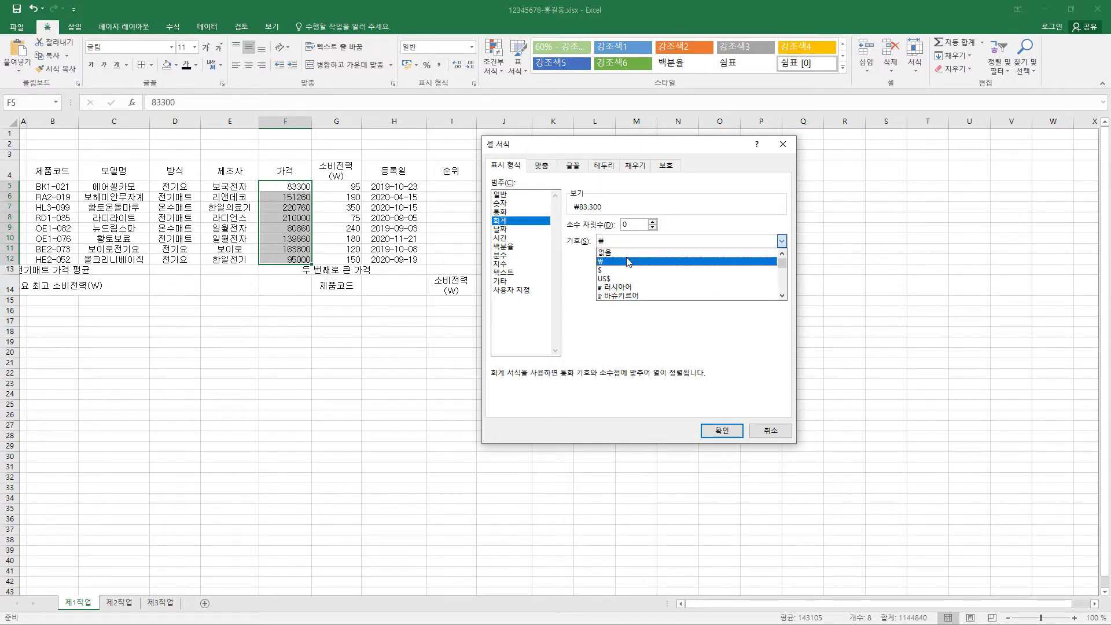
left_click(629, 258)
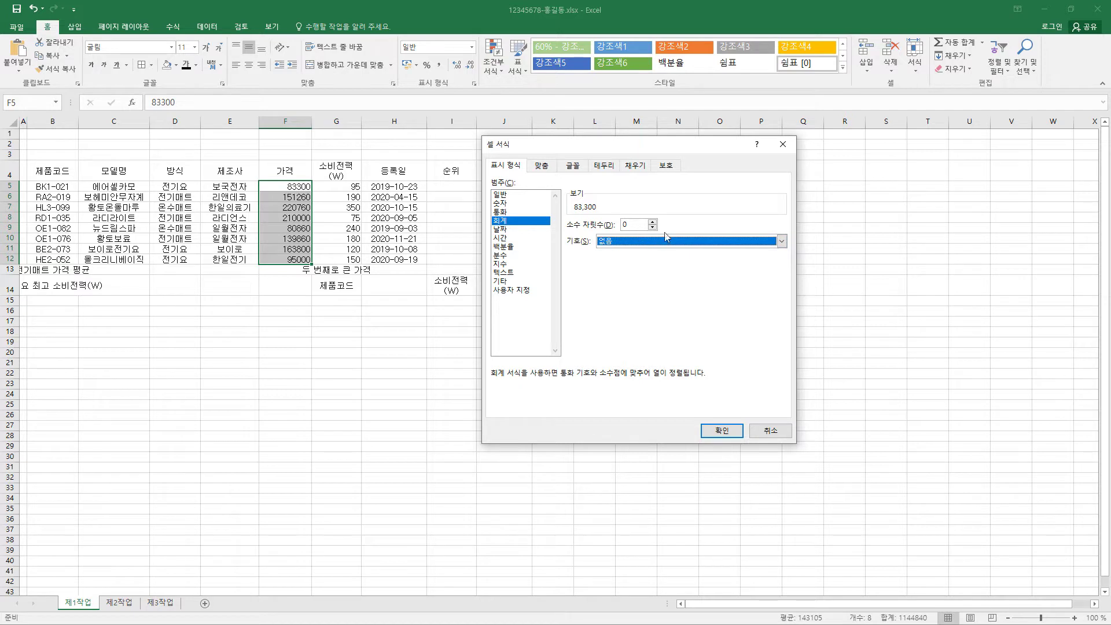
left_click(721, 430)
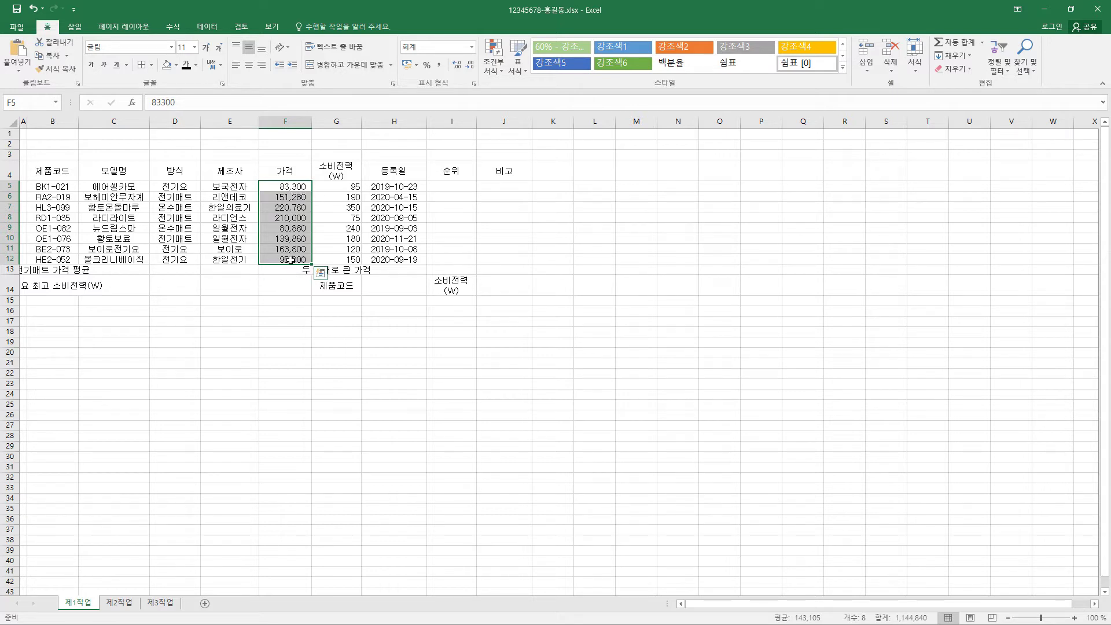
- Format the power values in G5:G12 as 숫자 (Number) with 0 decimal places and the thousands separator
left_click_drag(350, 188, 351, 260)
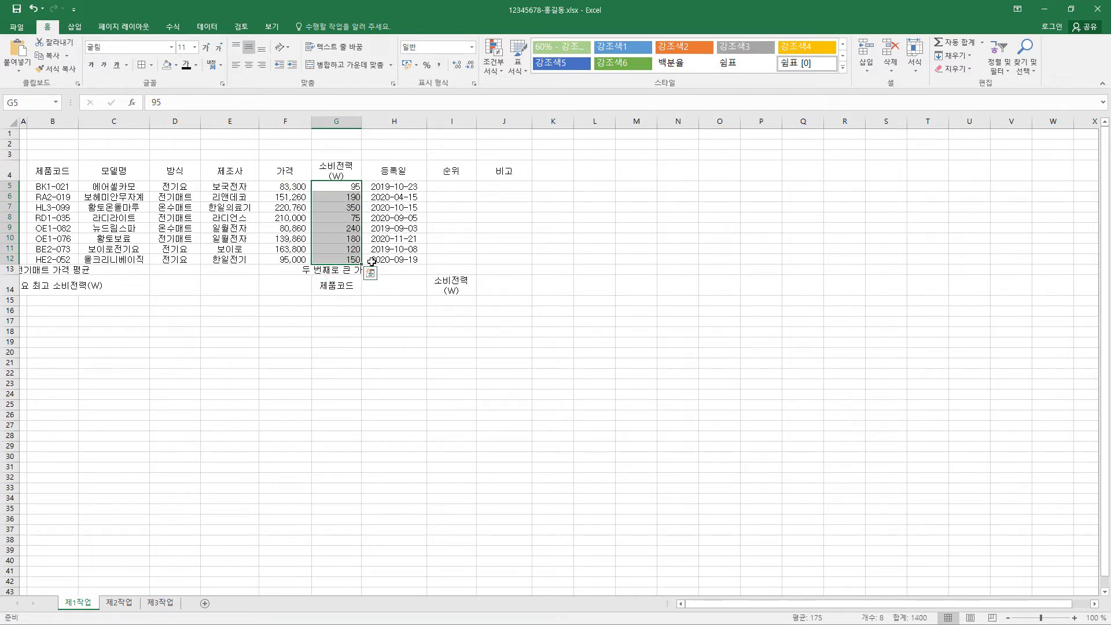
key("ctrl+1")
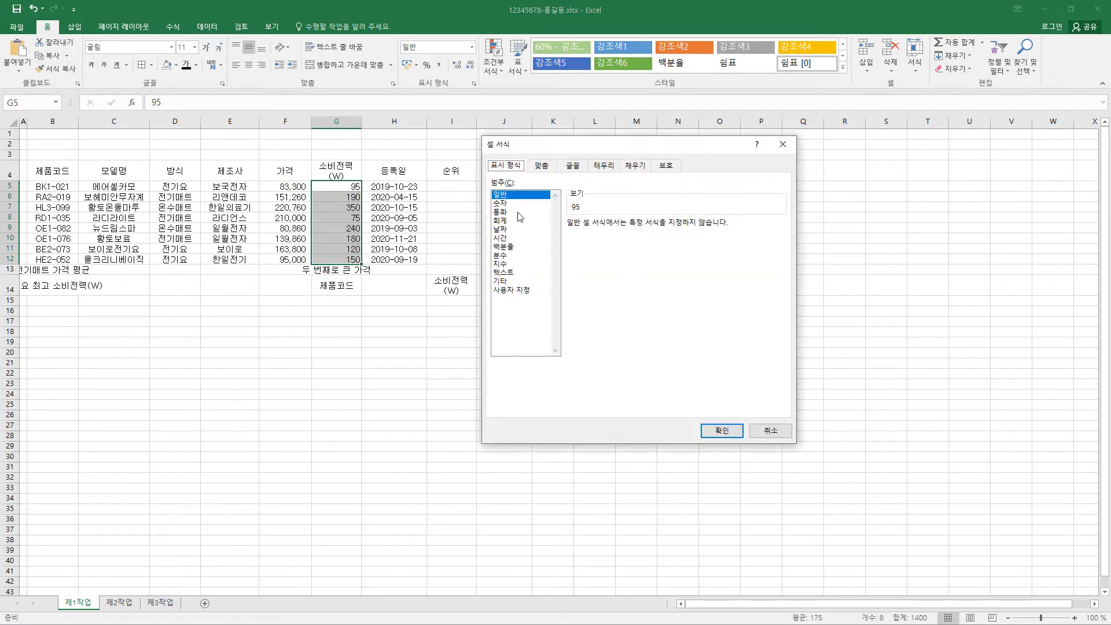
left_click(513, 203)
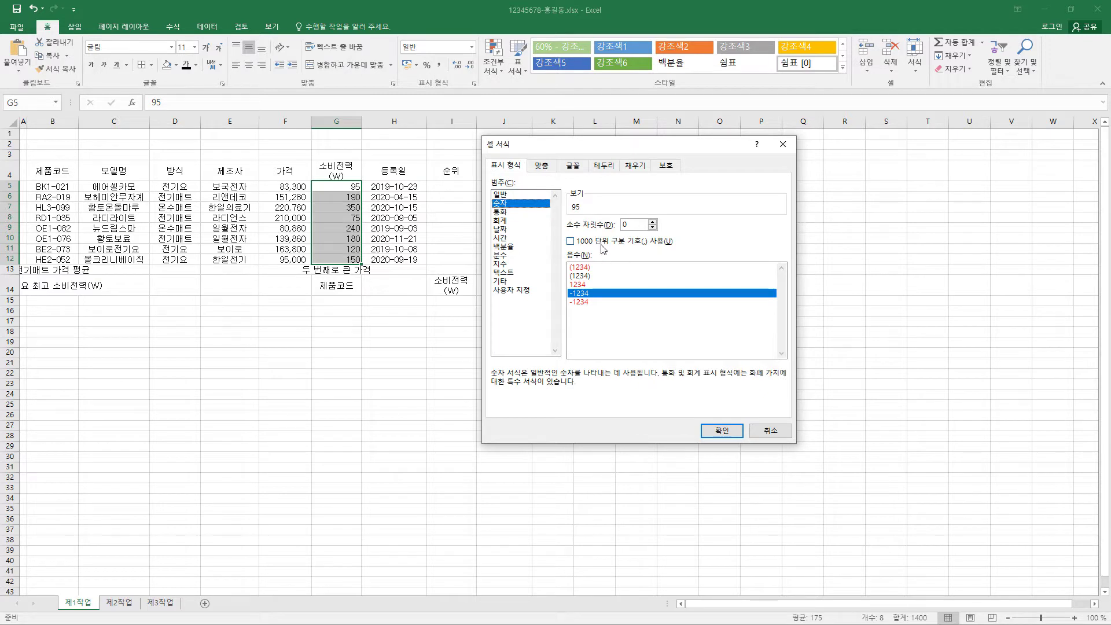
left_click(570, 242)
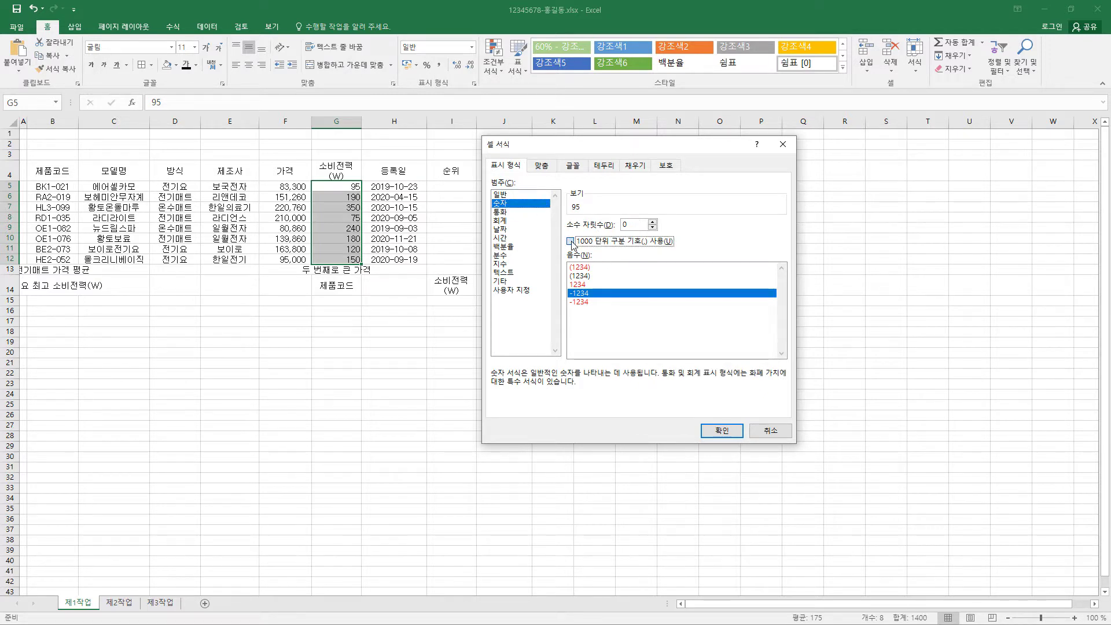
left_click(710, 431)
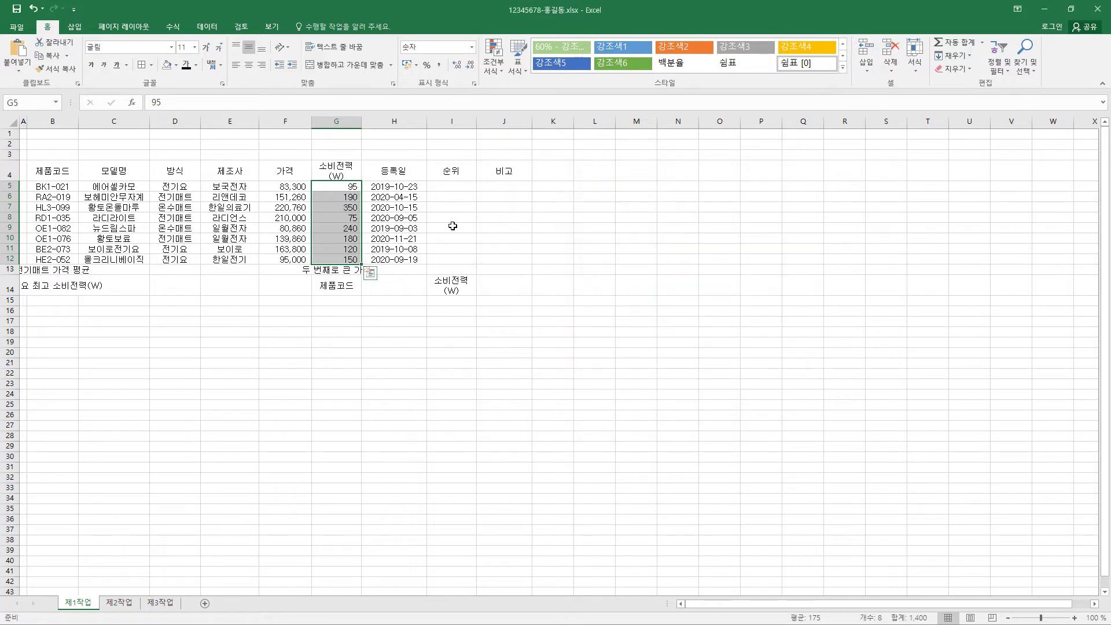
left_click(461, 185)
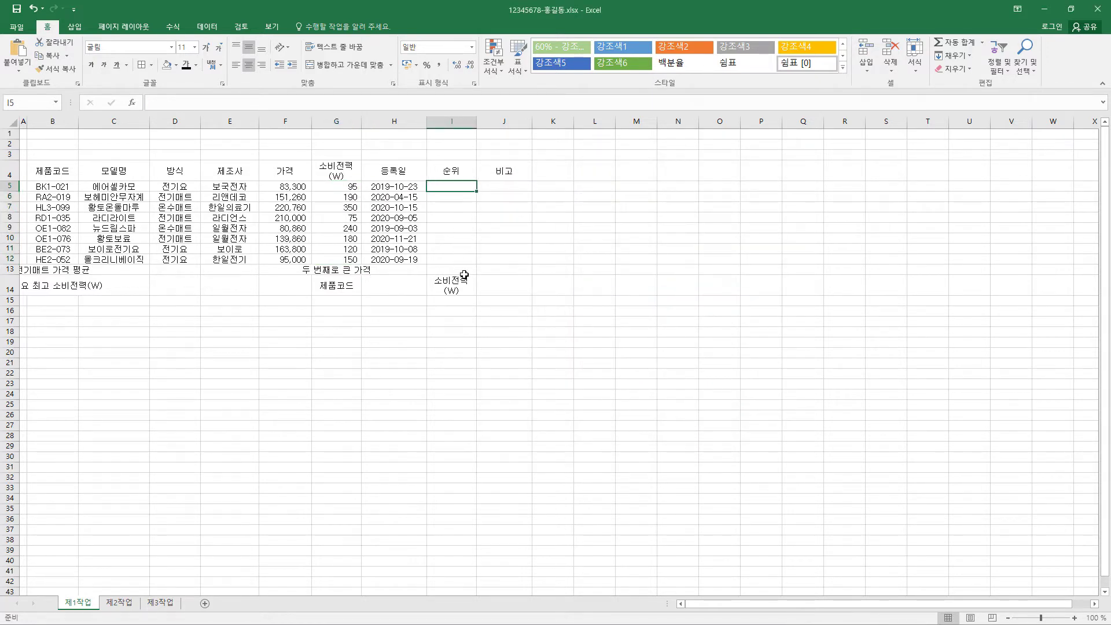
left_click(467, 269)
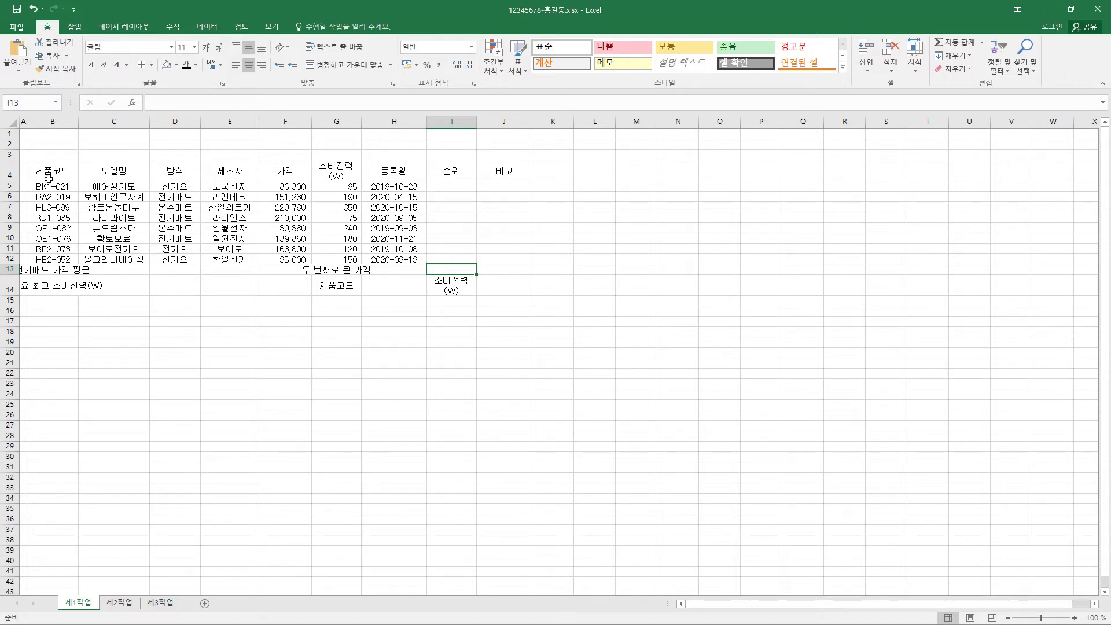
- Apply all borders to B4:J14 and put a thick outside border around the whole table
left_click_drag(49, 169, 514, 282)
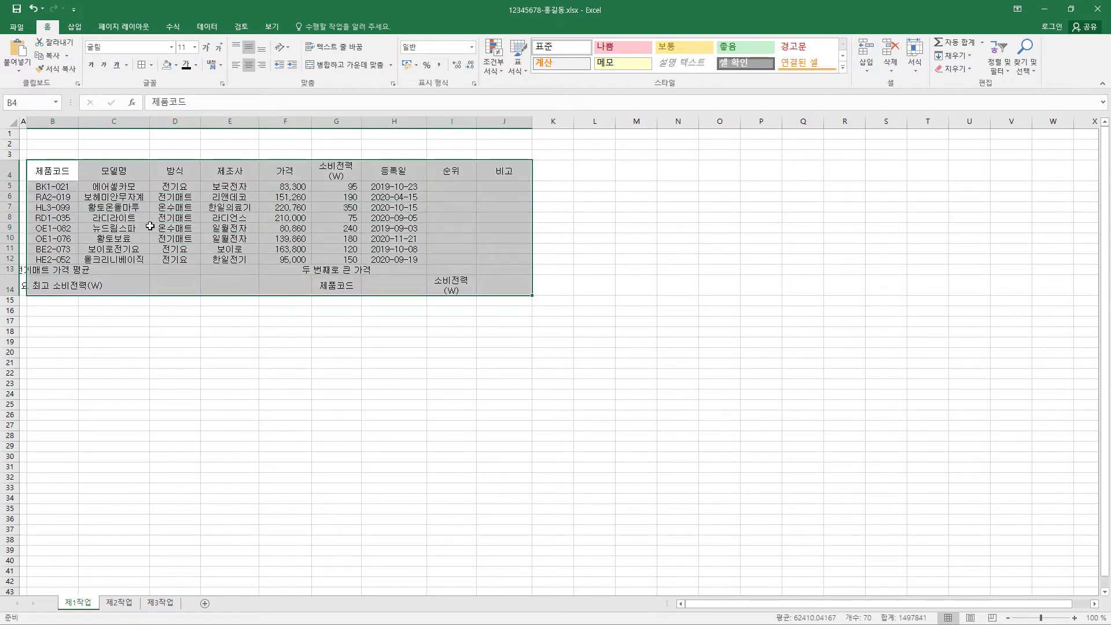
left_click(151, 65)
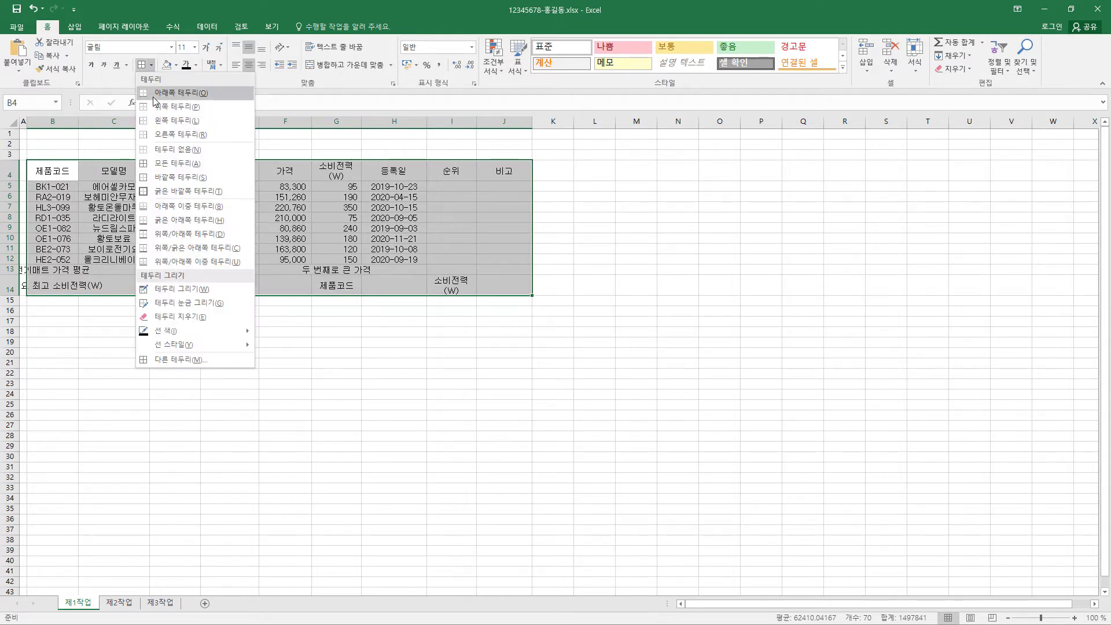
left_click(178, 163)
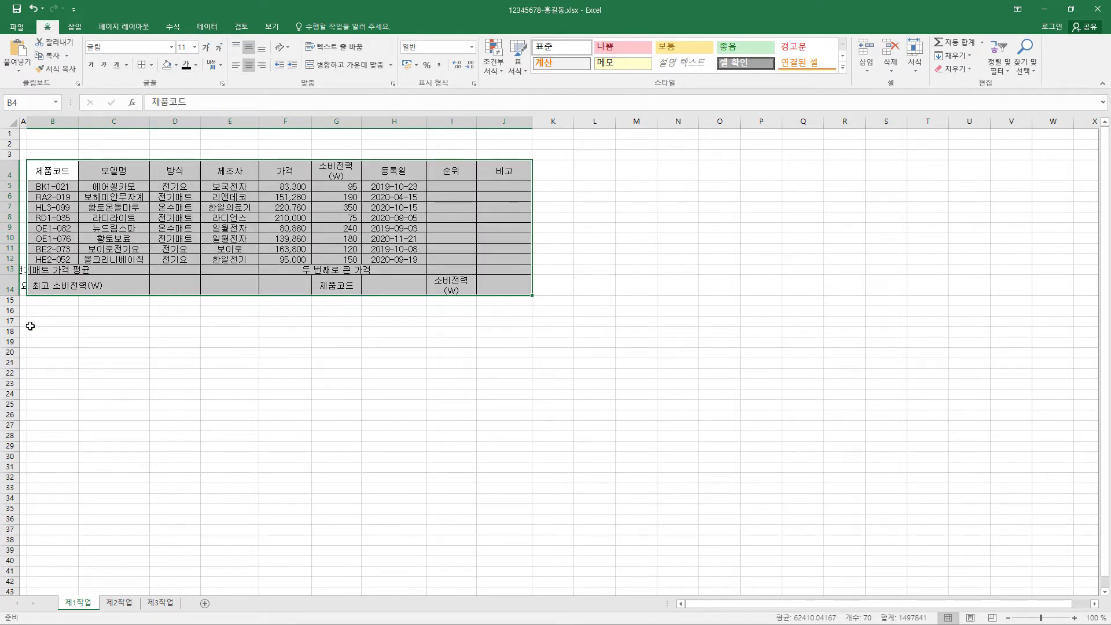
left_click(151, 65)
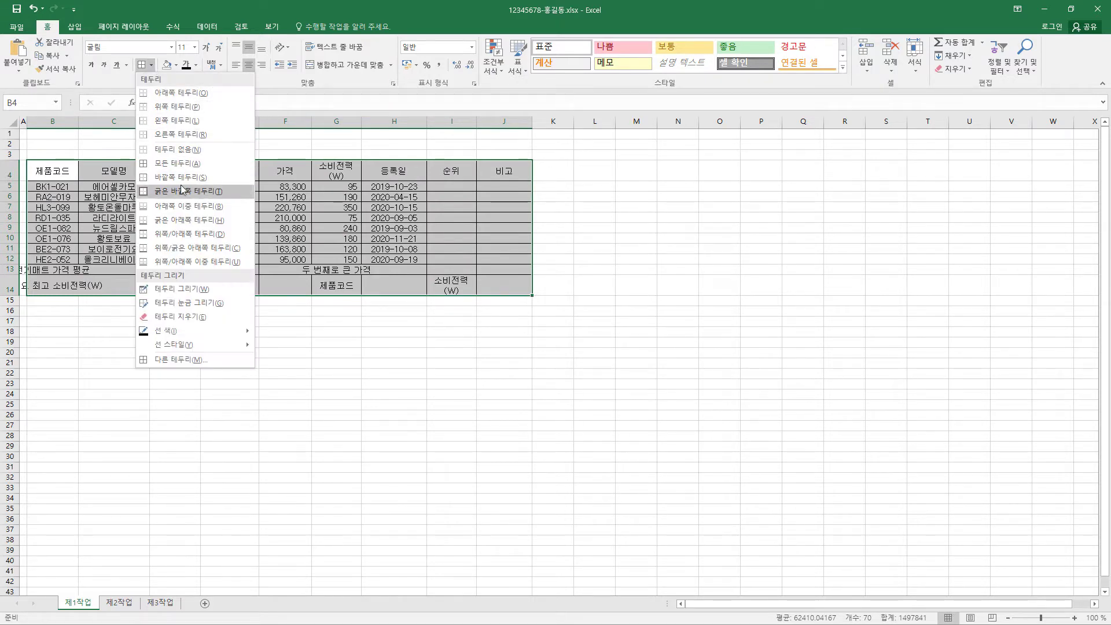
left_click(185, 192)
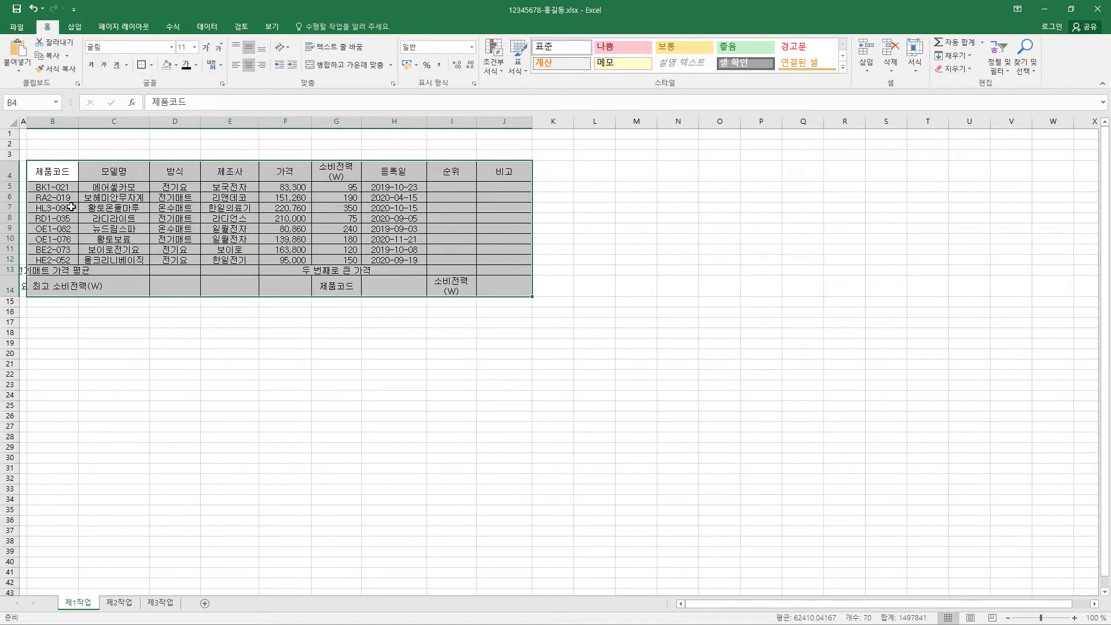
- Add thick outside borders around the header row B4:J4 and around row 13 in B13:J13
left_click(45, 171)
left_click_drag(44, 172, 496, 171)
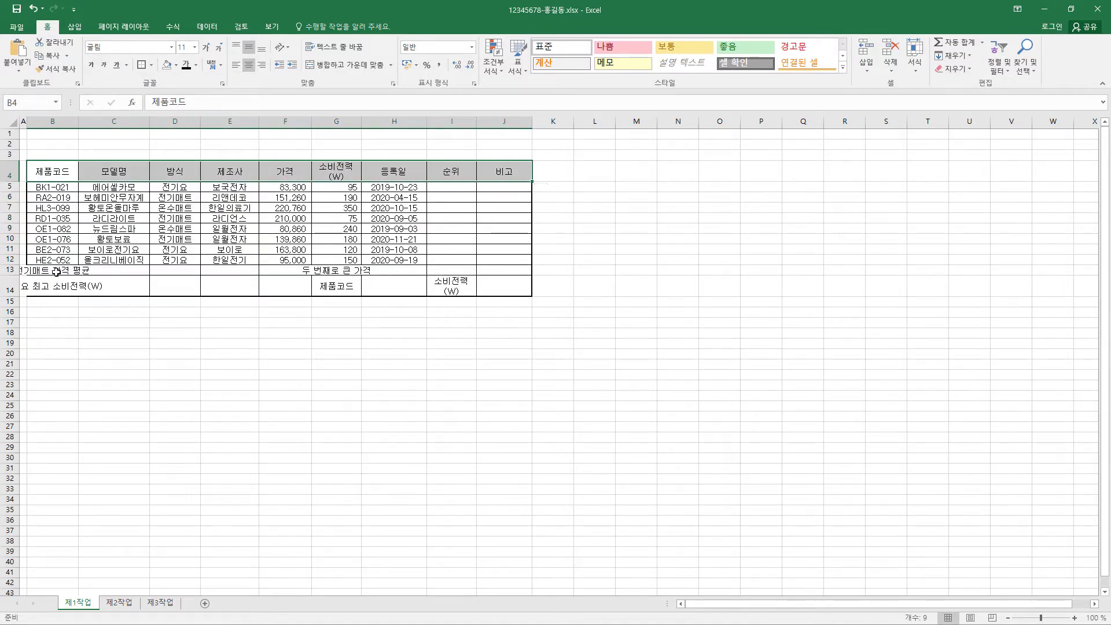
left_click_drag(56, 271, 506, 270)
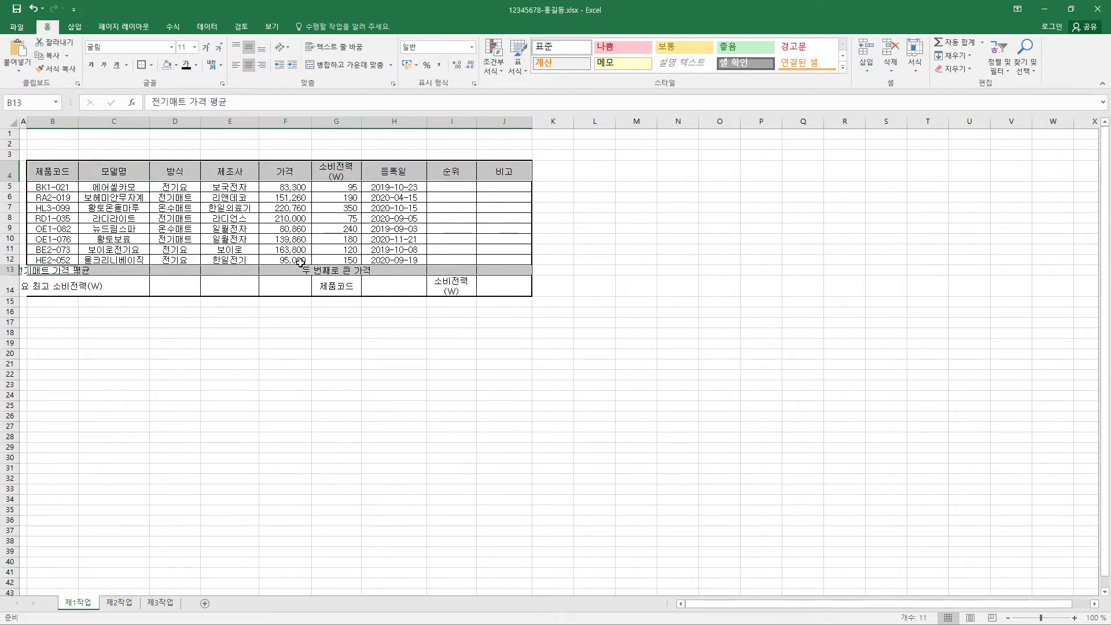
left_click(145, 69)
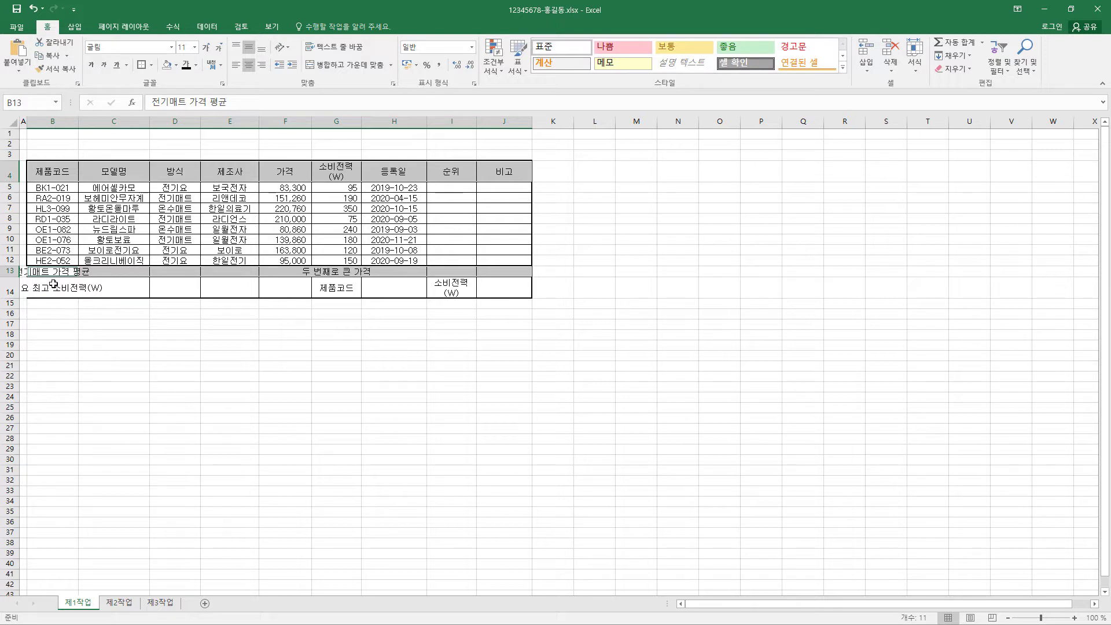
- Merge and centre the ranges B13:D13, B14:D14, F13:F14 and G13:I13 separately
left_click_drag(49, 271, 172, 272)
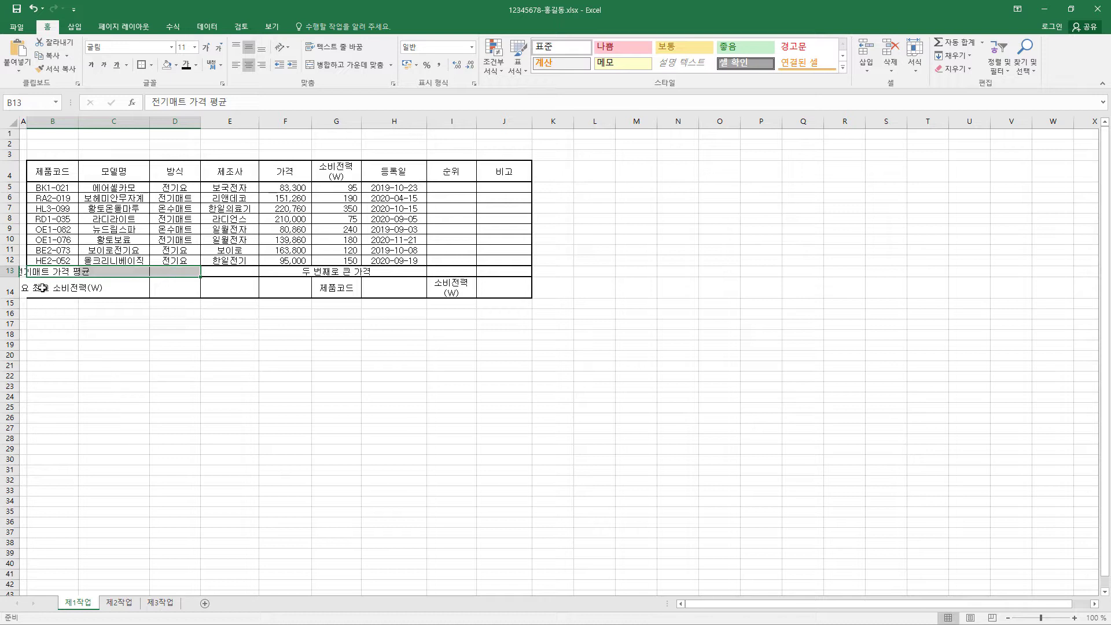
left_click_drag(41, 288, 172, 288)
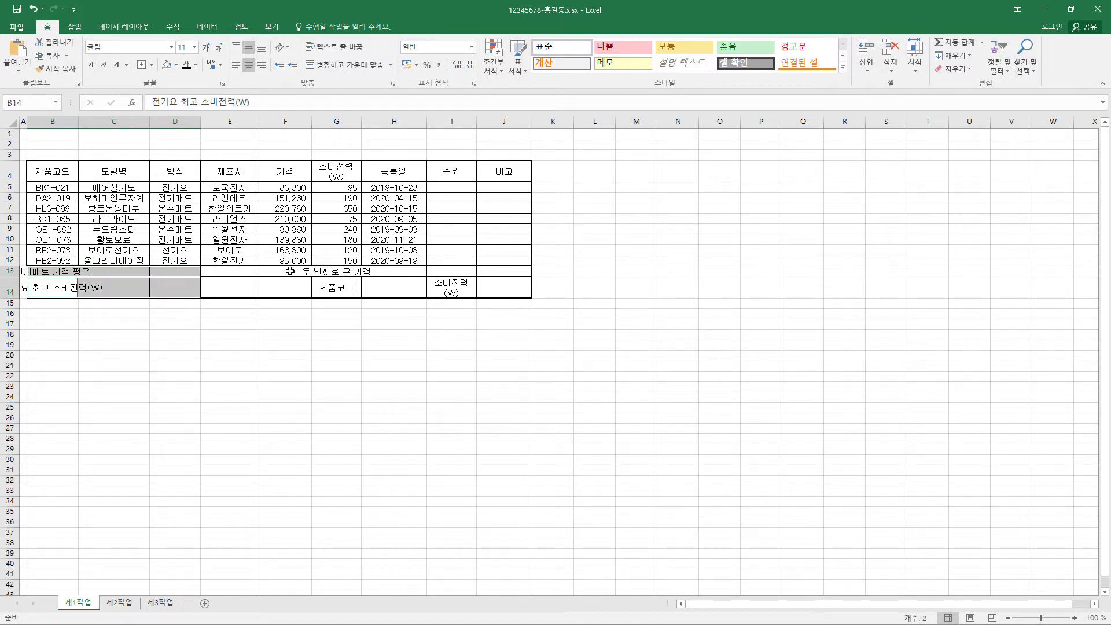
left_click_drag(290, 271, 434, 270)
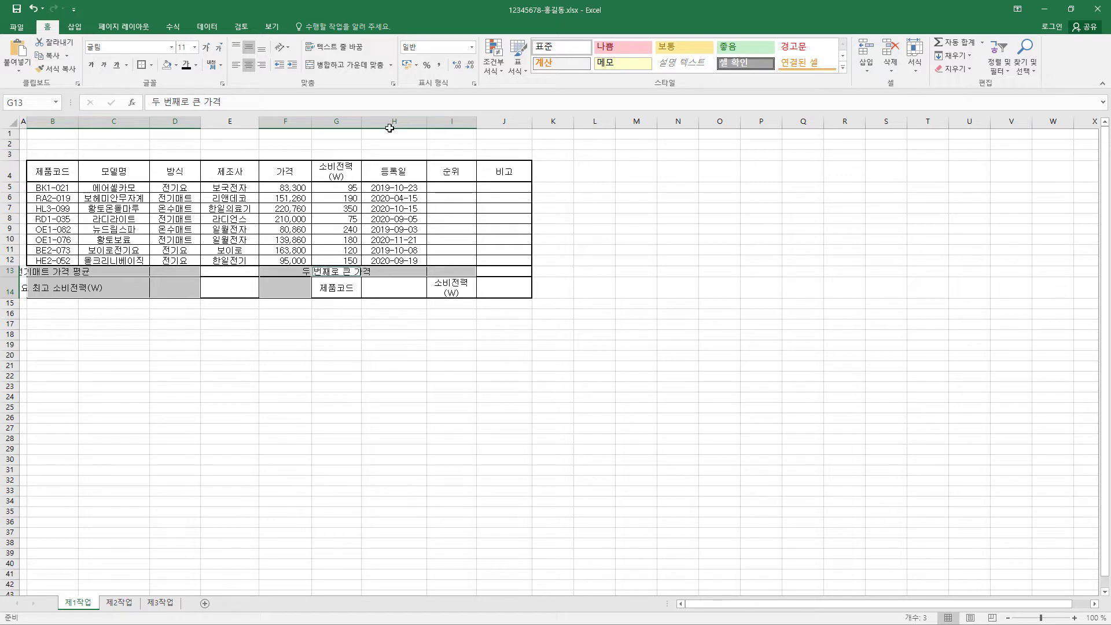
left_click(349, 65)
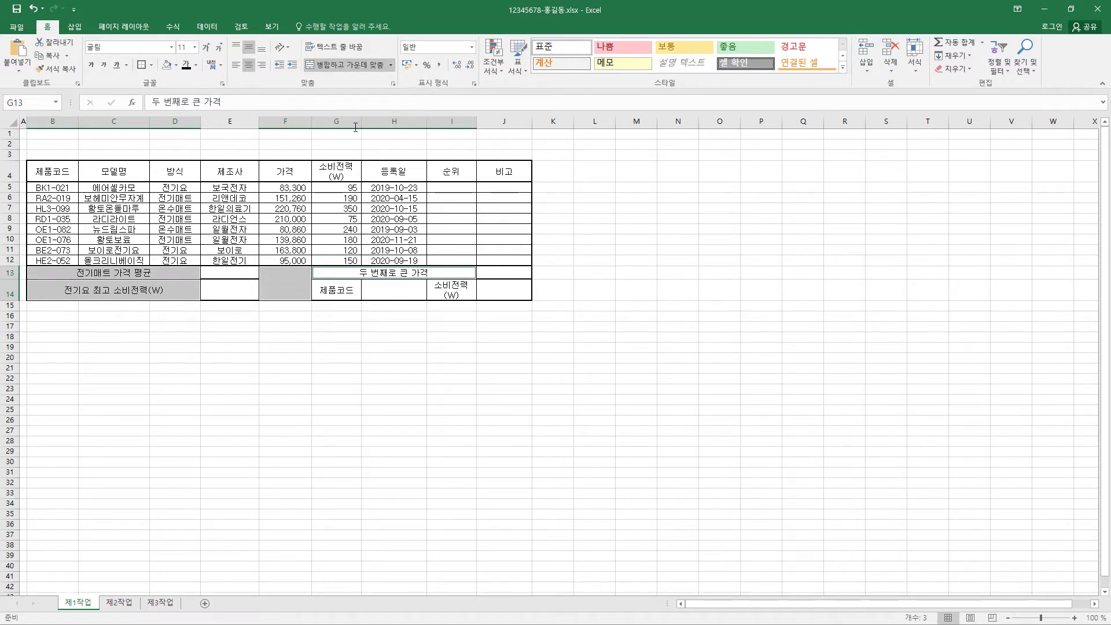
left_click(157, 272)
left_click(158, 290)
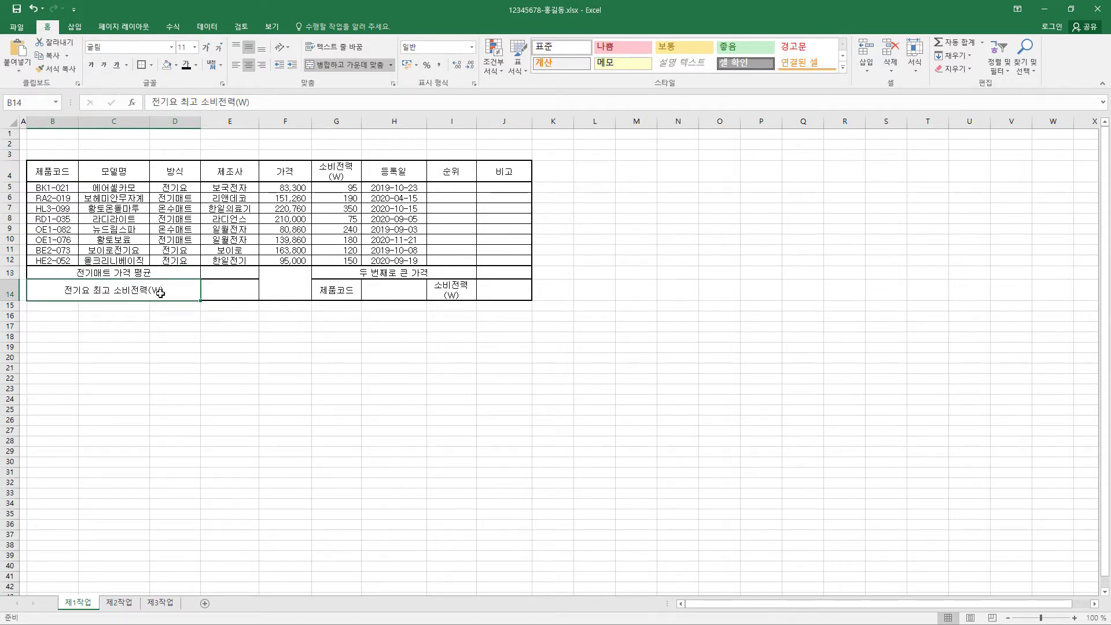
- Cross out the merged cell F13:F14 with both diagonal borders
left_click(287, 281)
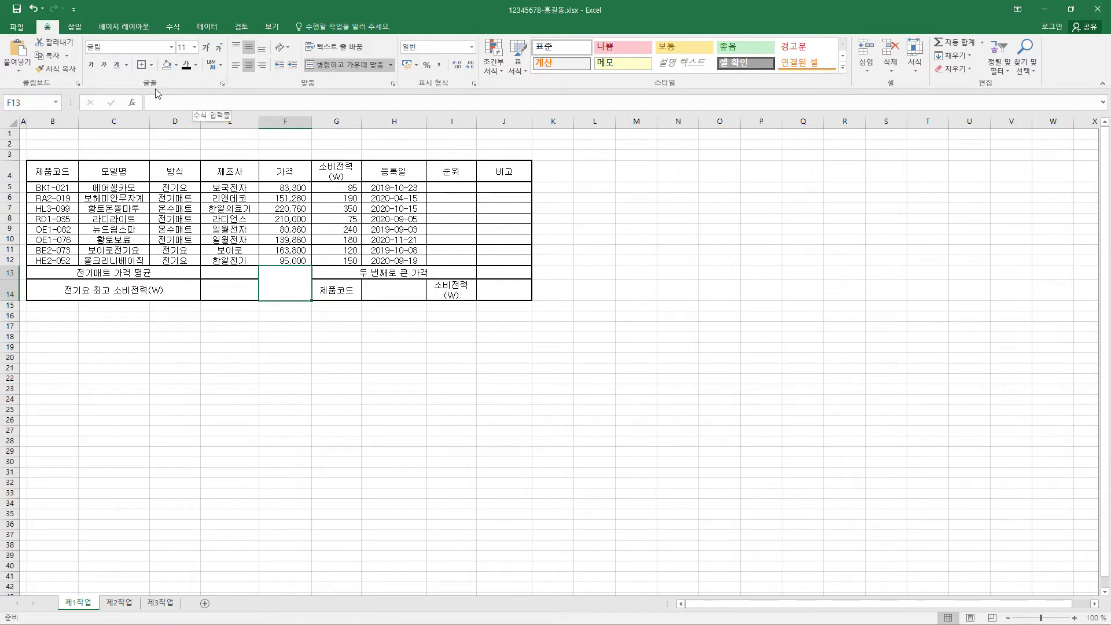
left_click(151, 68)
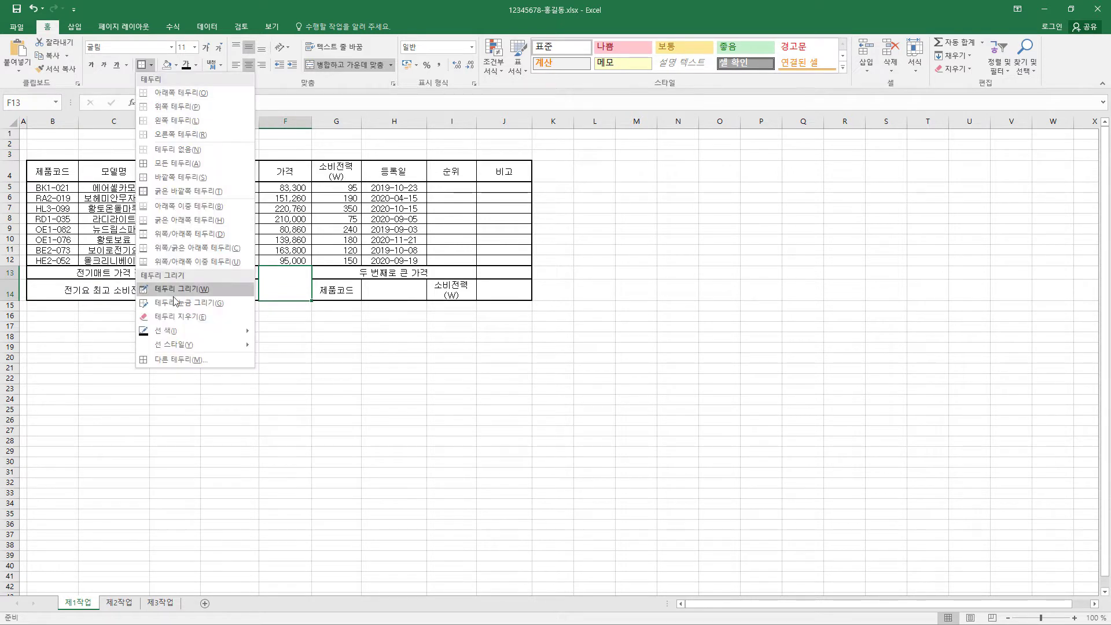
left_click(178, 363)
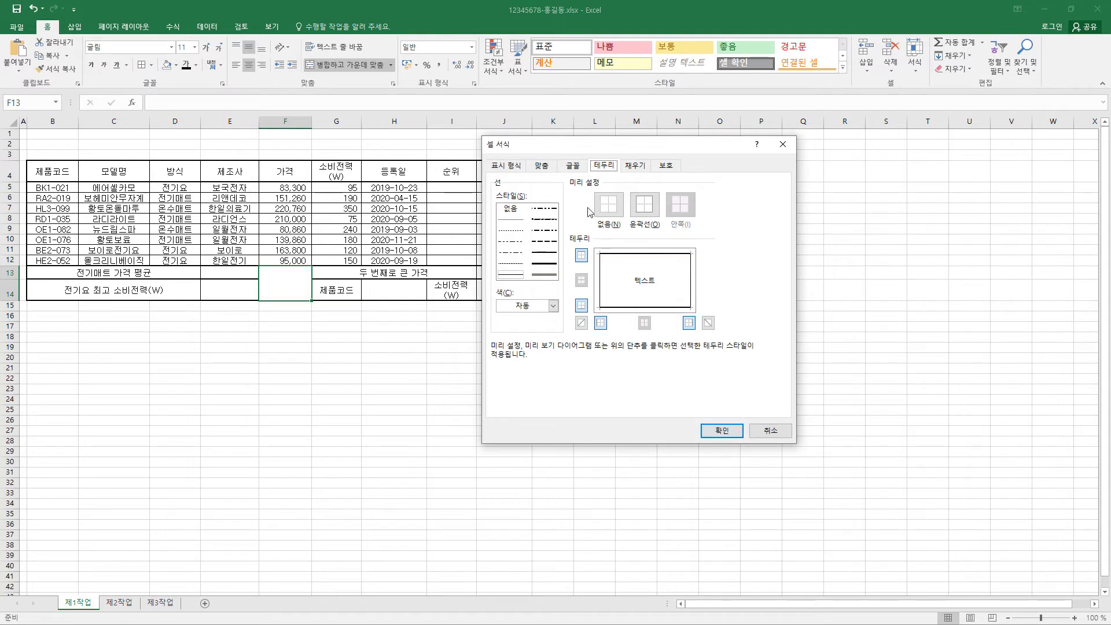
left_click(581, 323)
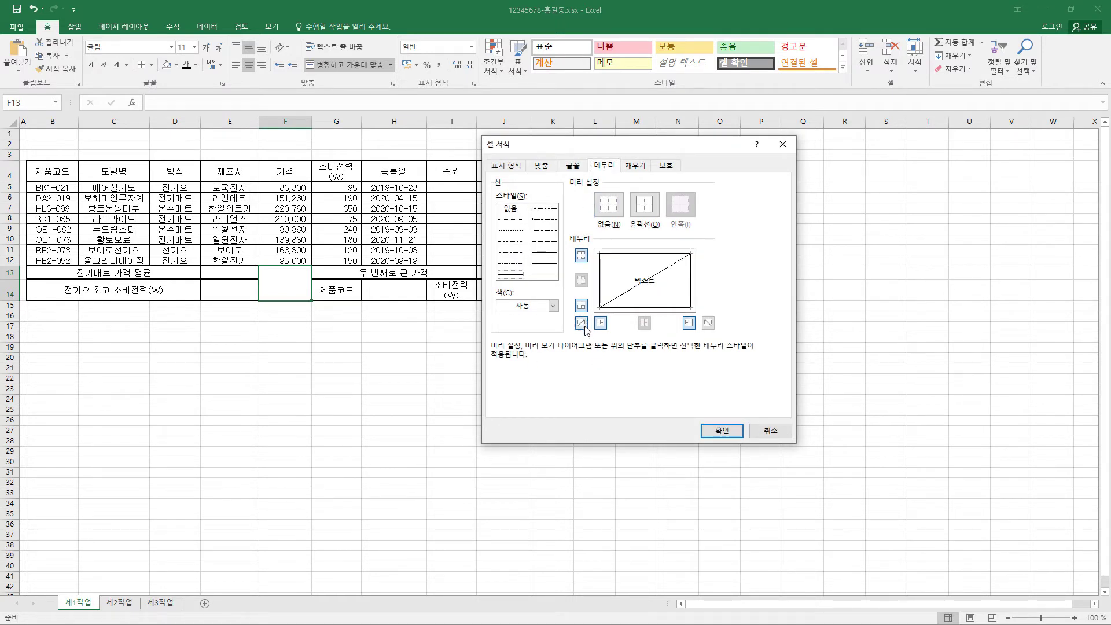
left_click(708, 323)
left_click(721, 430)
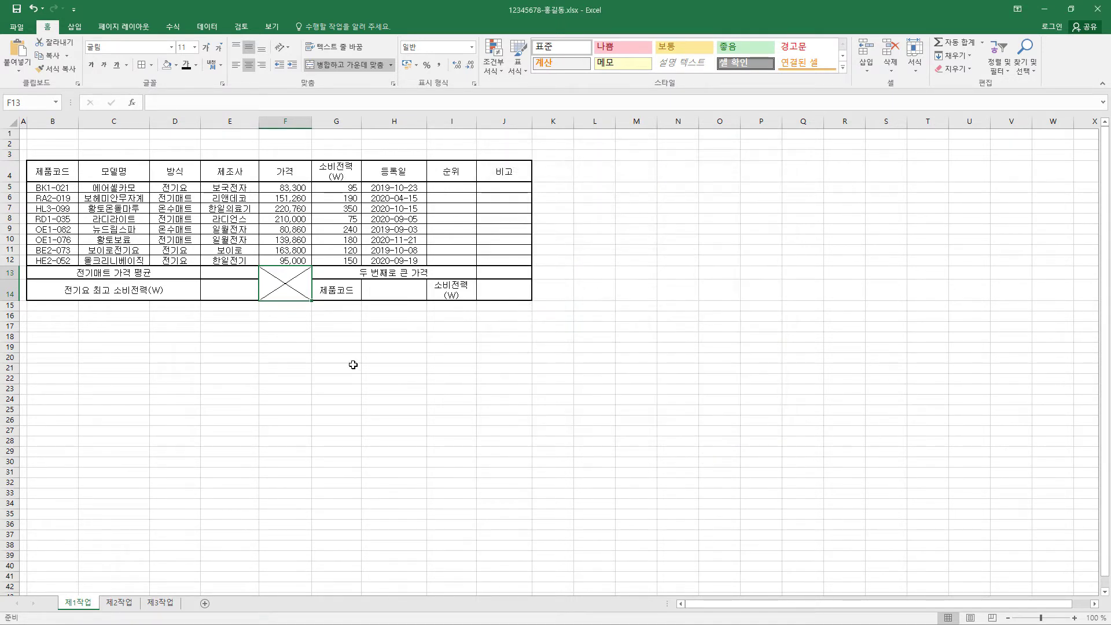
- Try narrower widths for columns C and F, undoing the width changes
left_click_drag(149, 119, 124, 127)
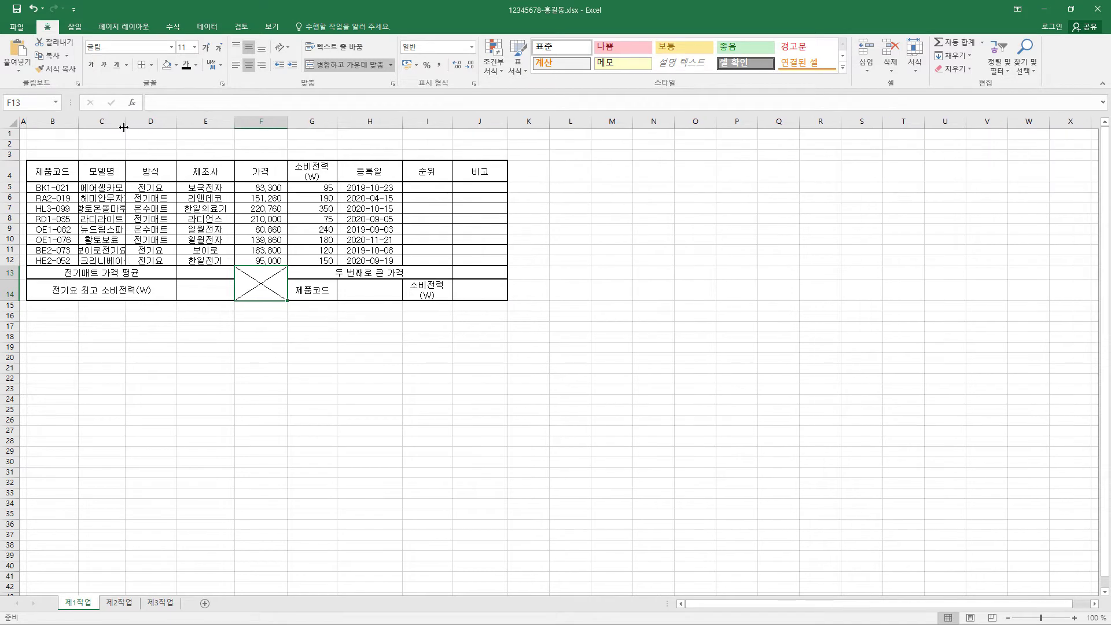
key("ctrl+z")
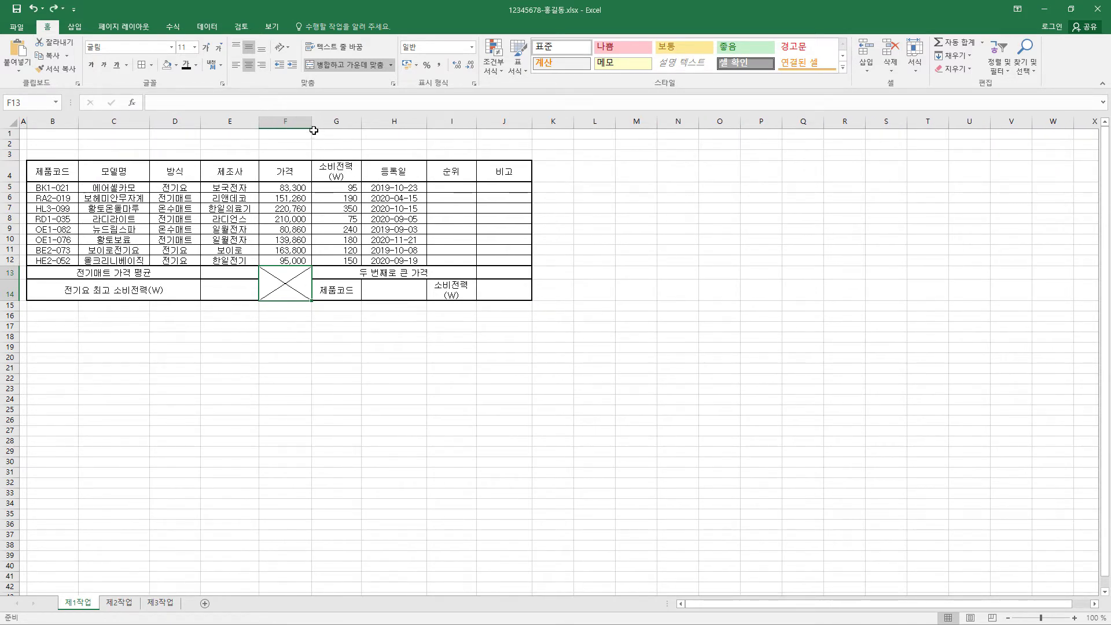
mouse_move(311, 124)
left_mouse_down()
mouse_move(285, 124)
mouse_move(297, 121)
left_mouse_up()
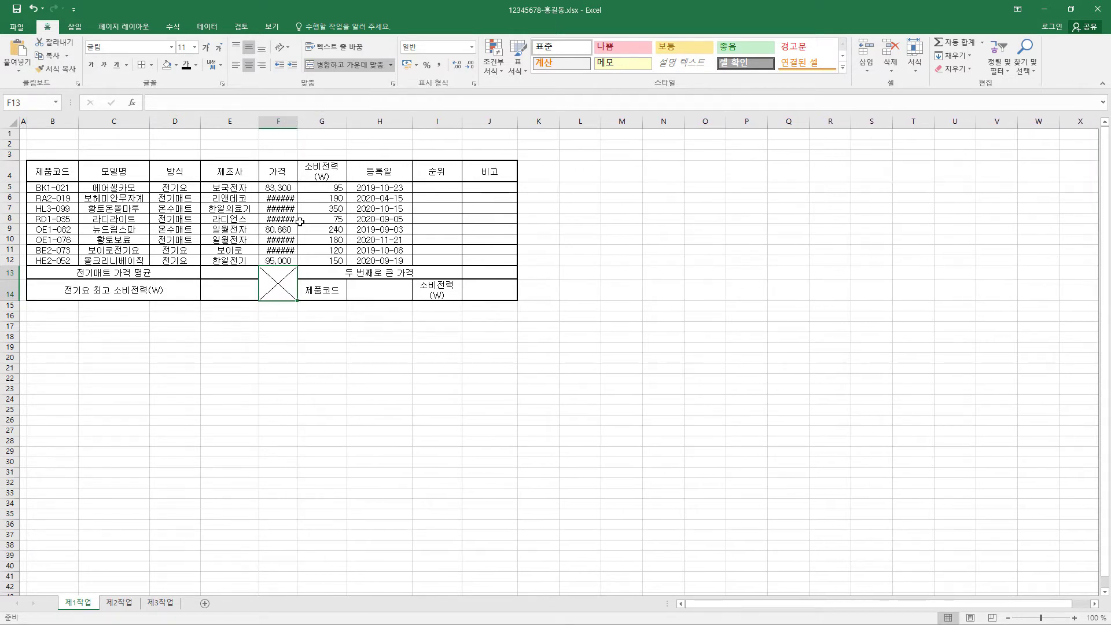
key("ctrl+z")
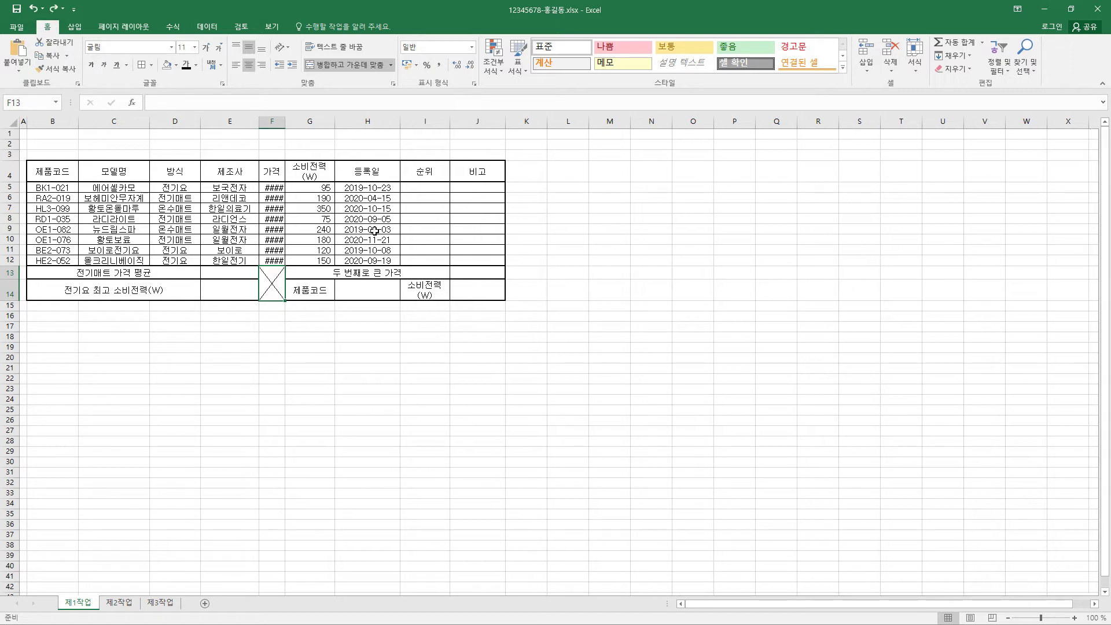
- Undo the last width change of column F
key("ctrl+z")
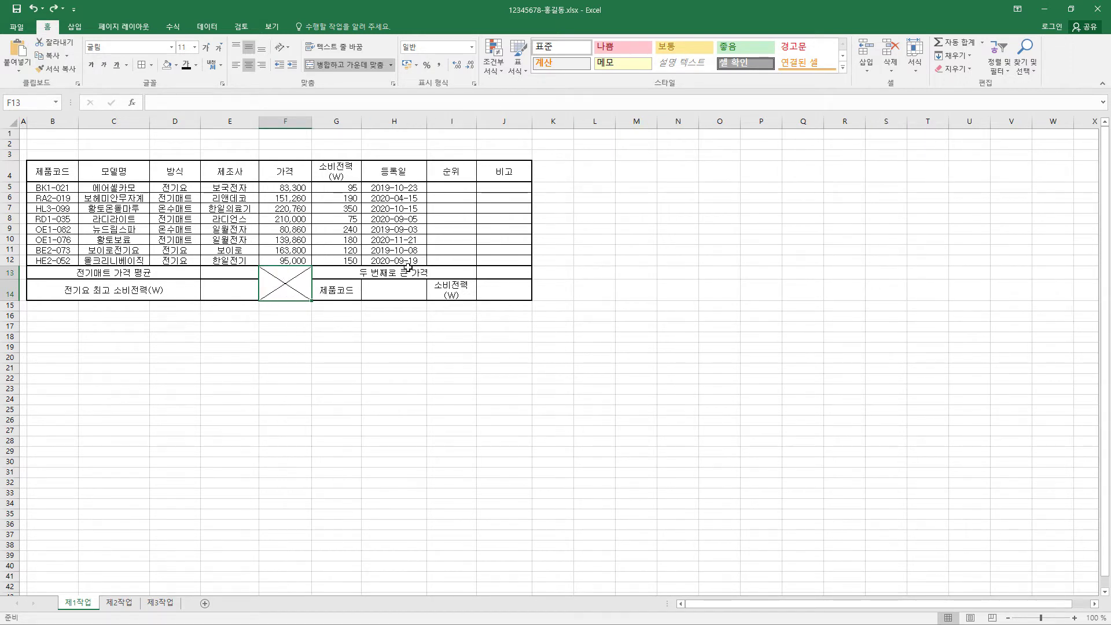
- Make rows 5 to 13 of the table taller and enlarge the empty rows 1 to 3 above it
left_click(7, 172)
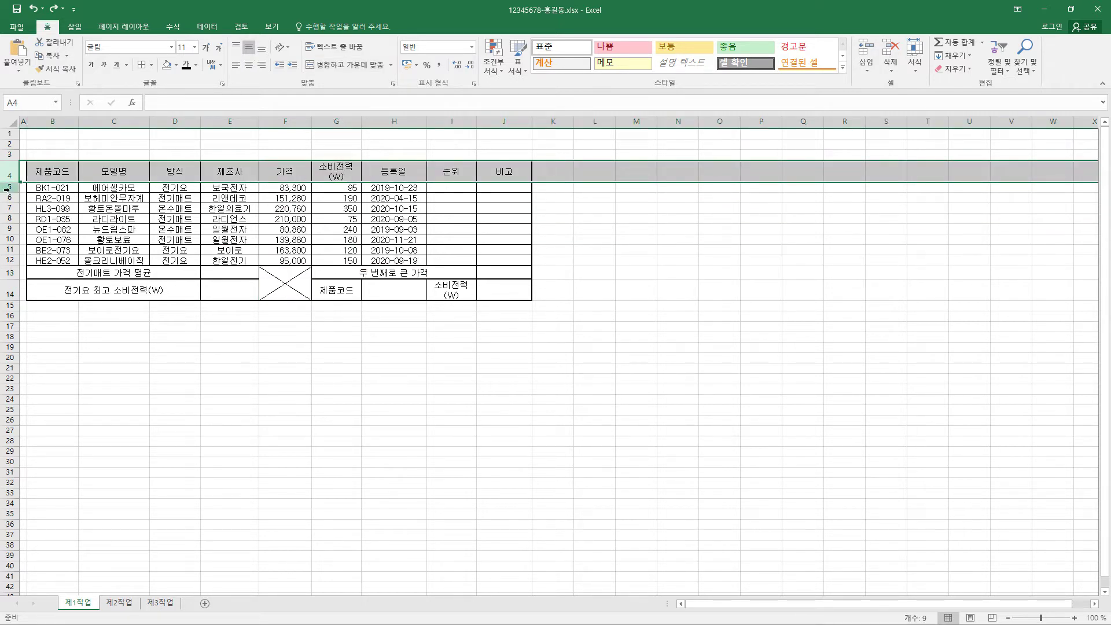
left_click_drag(10, 188, 11, 249)
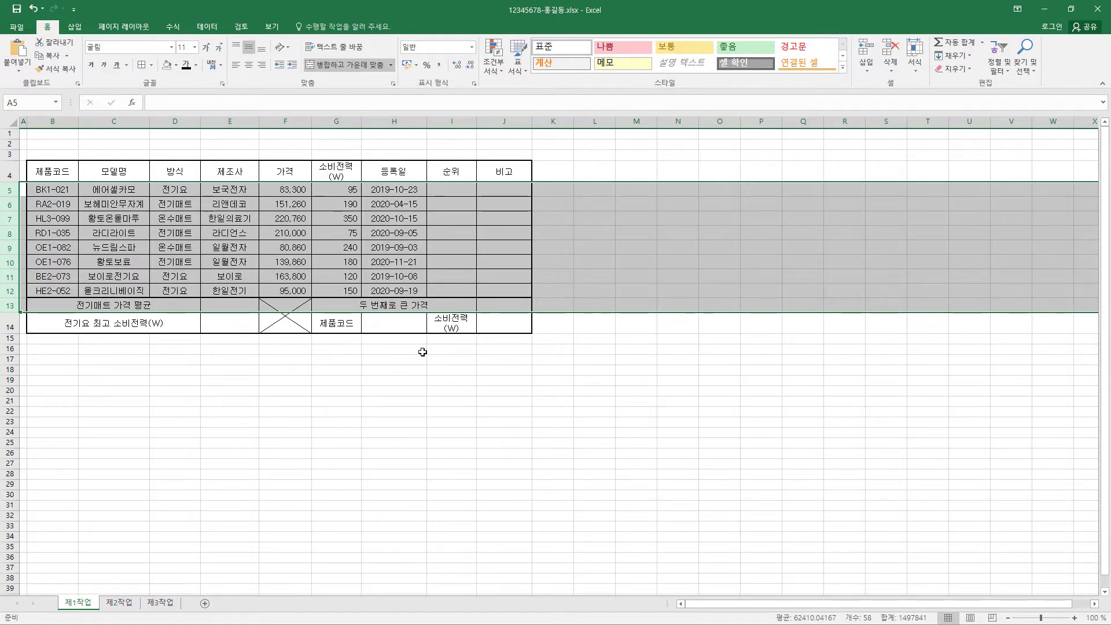
left_click(451, 359)
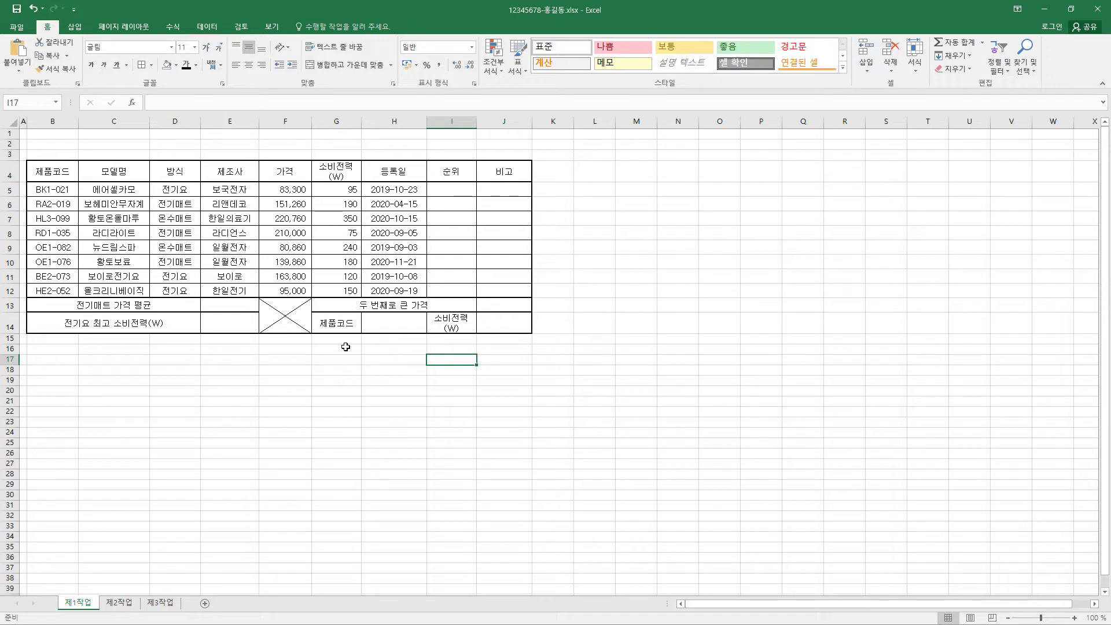
left_click_drag(7, 134, 5, 157)
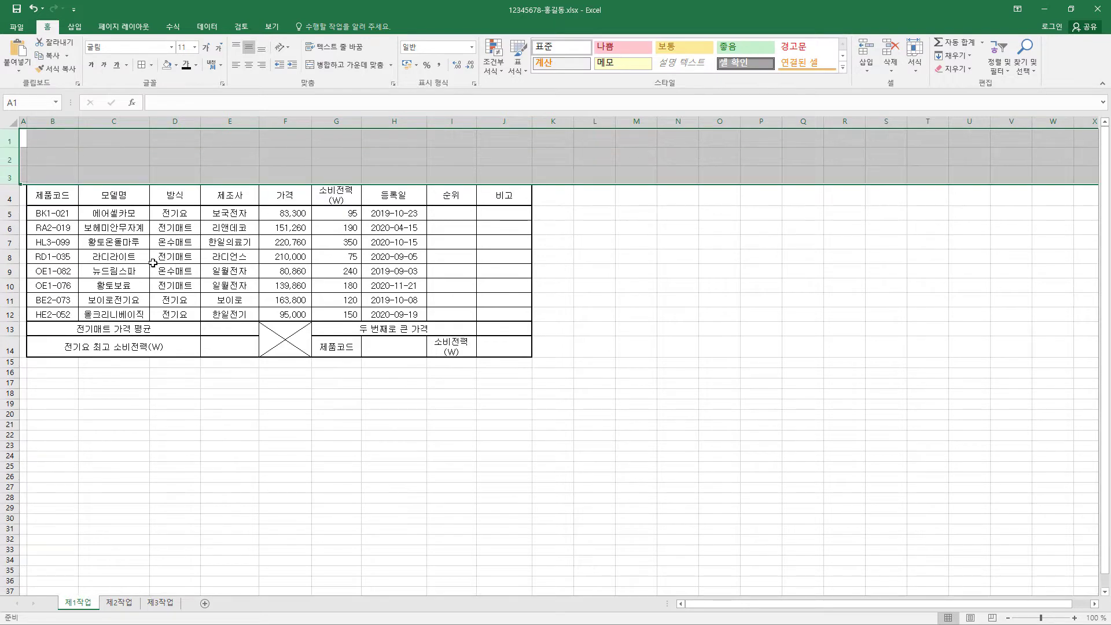
left_click(423, 383)
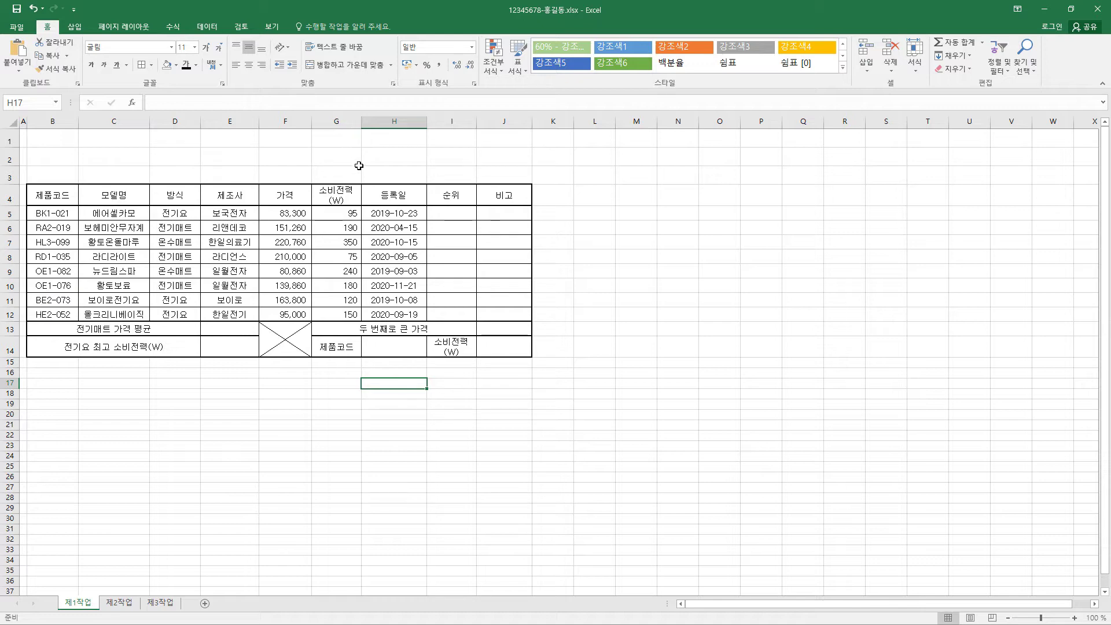
- Draw a rectangle with both top corners snipped, about 14.4 cm wide and 2.1 cm high, over rows 1 to 3 from column B to G
left_click(68, 28)
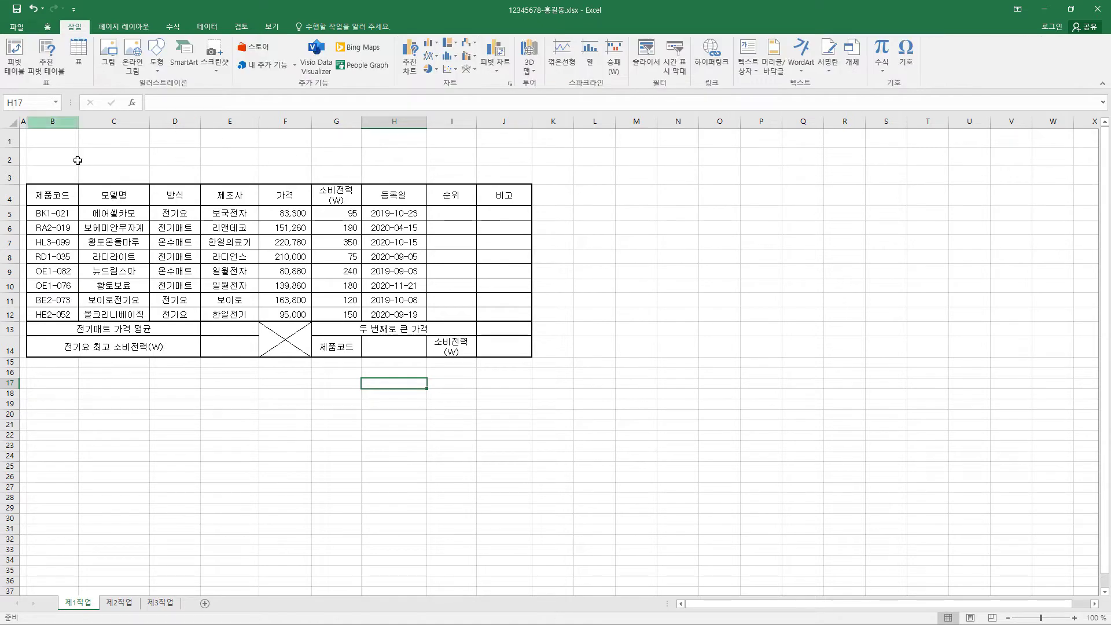
left_click(157, 64)
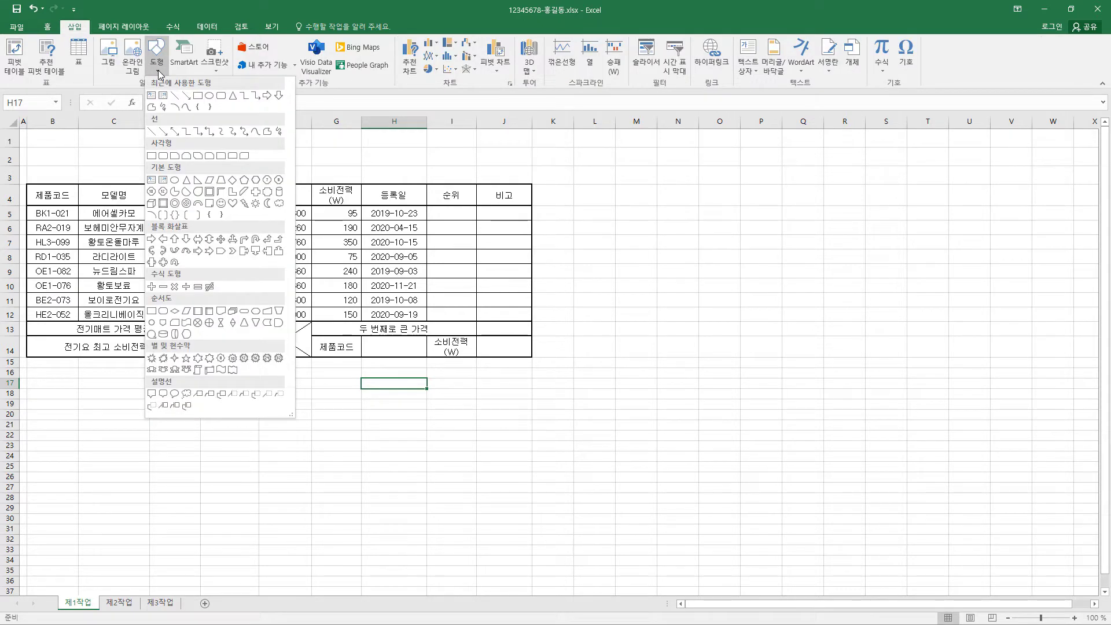
left_click(186, 156)
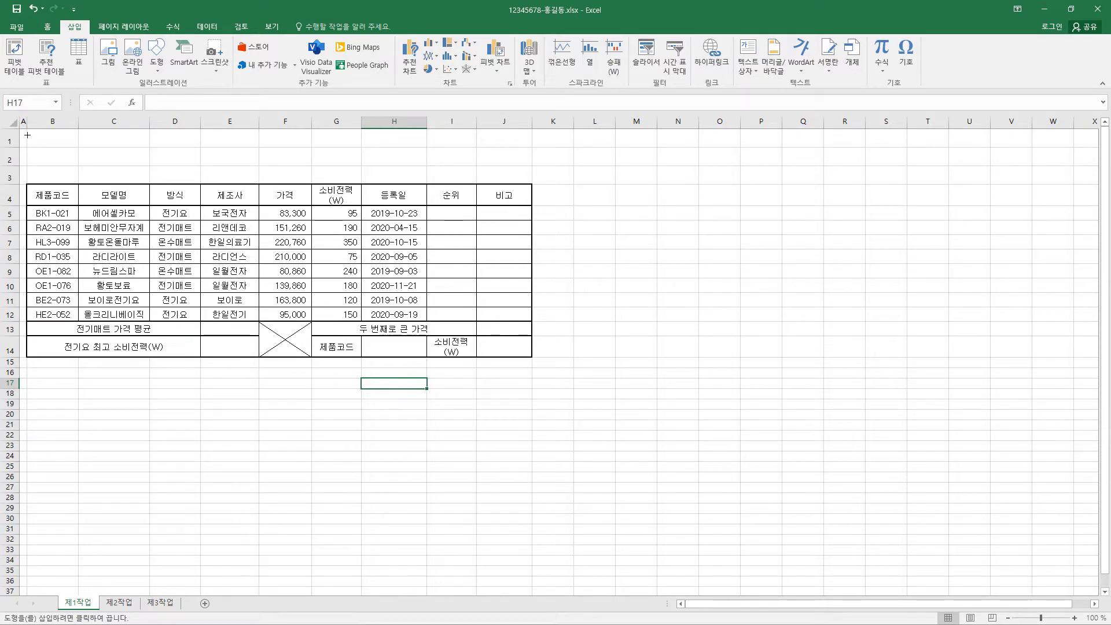
left_click_drag(27, 135, 342, 181)
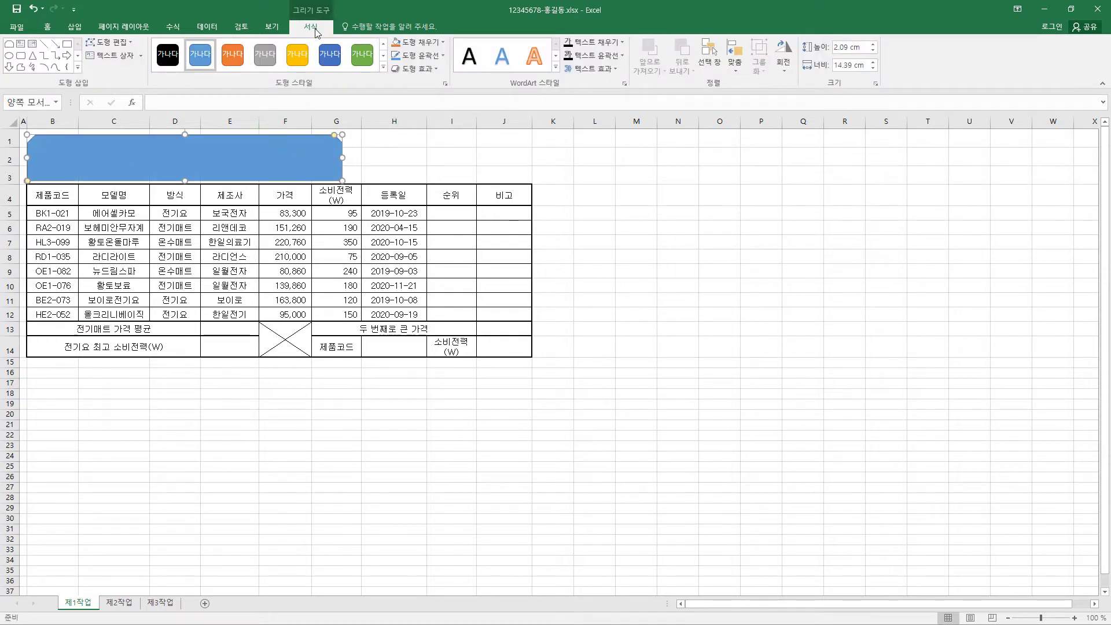
- Fill the snipped rectangle with yellow and give it a black ¾ pt outline
left_click(443, 42)
left_click(424, 147)
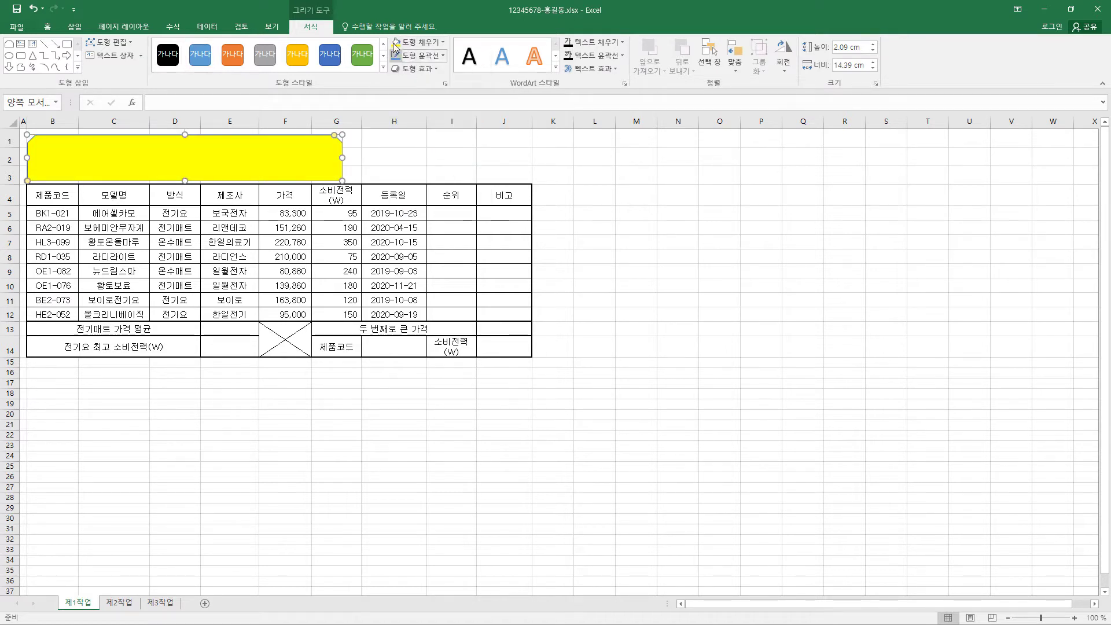
left_click(443, 58)
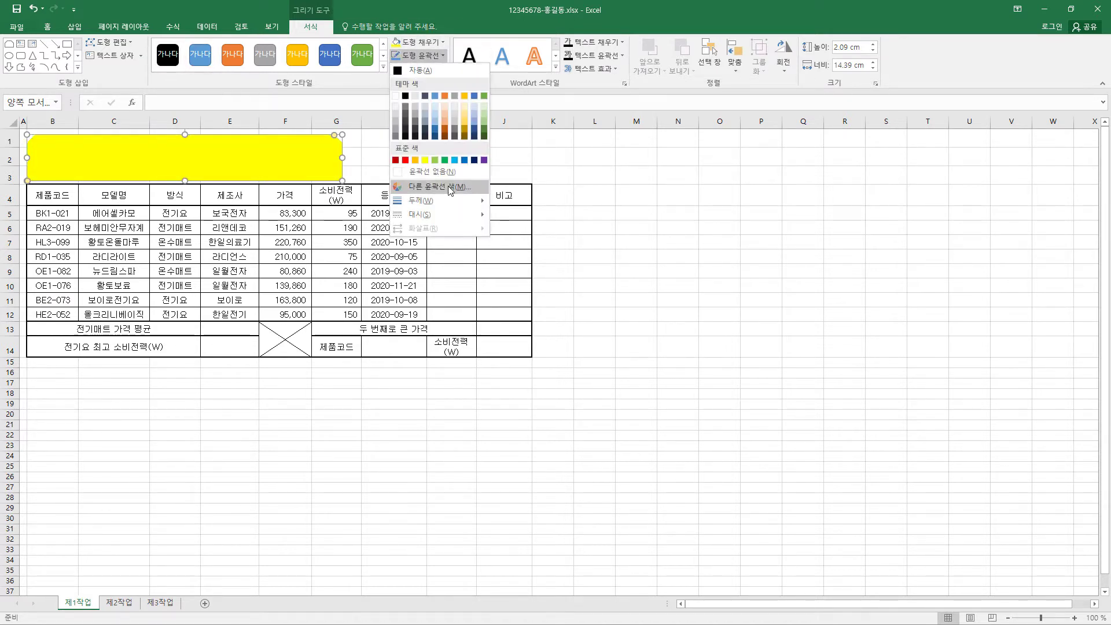
mouse_move(453, 203)
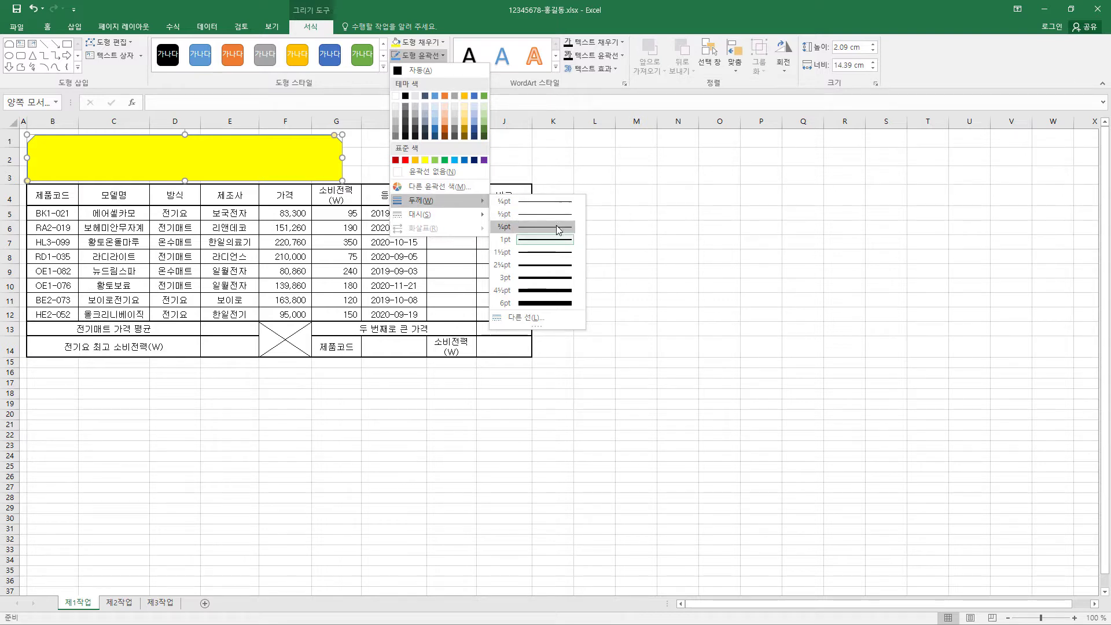
left_click(561, 228)
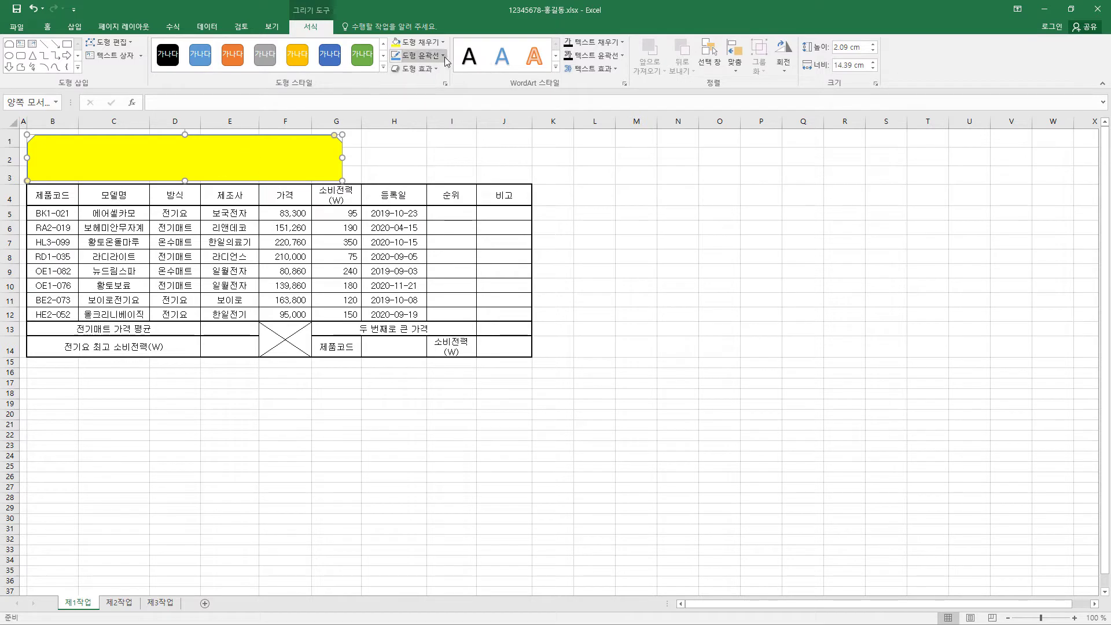
left_click(418, 55)
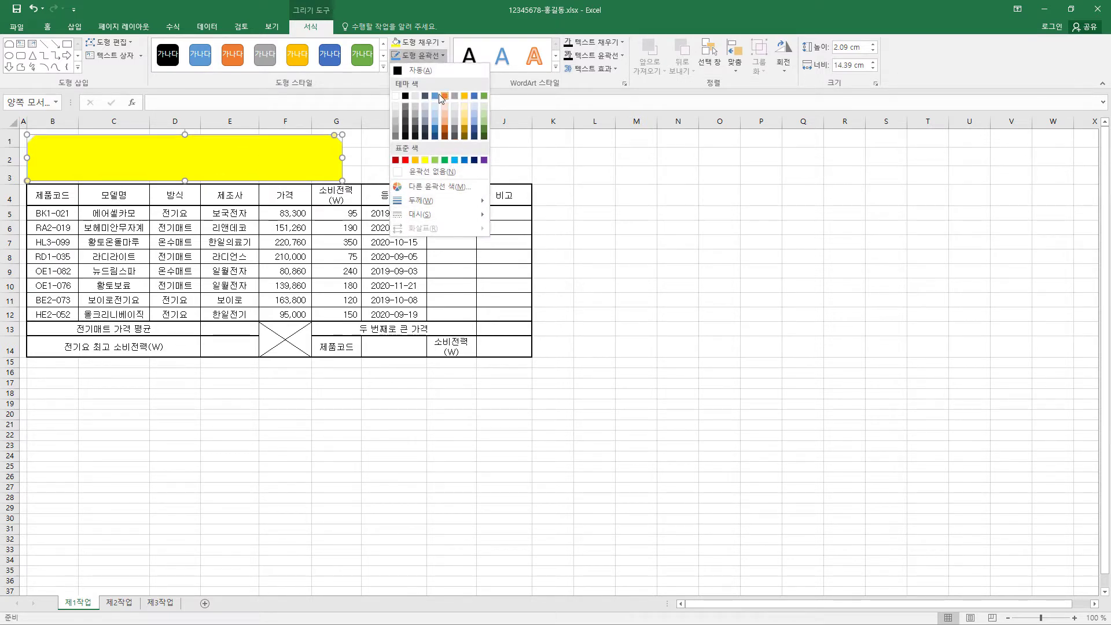
left_click(405, 96)
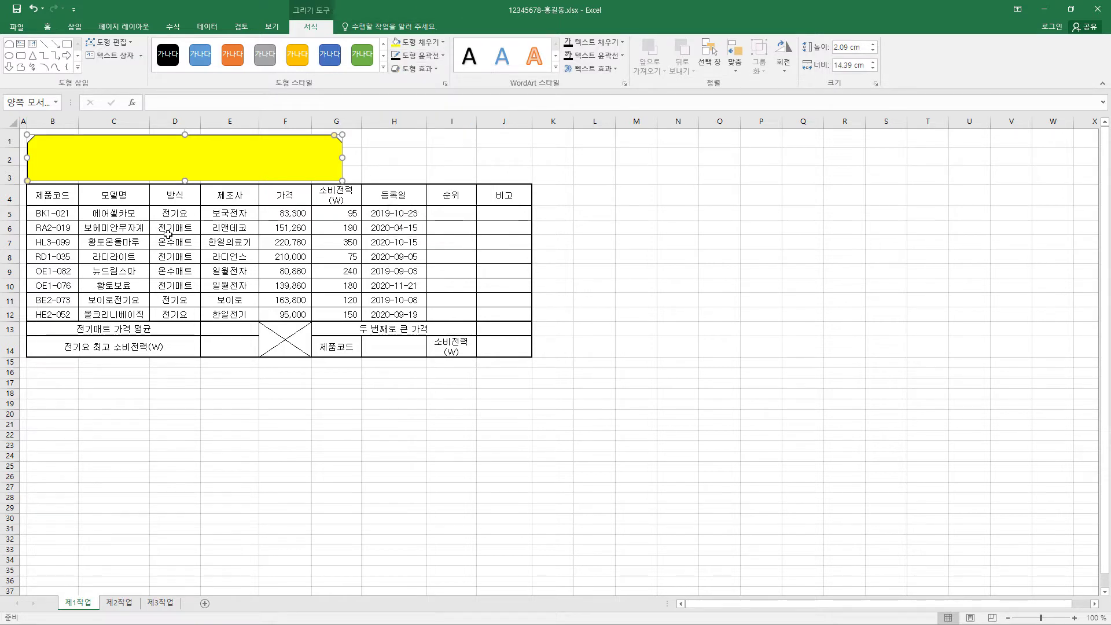
- Apply an outer shadow effect to the yellow shape
left_click(438, 69)
mouse_move(441, 114)
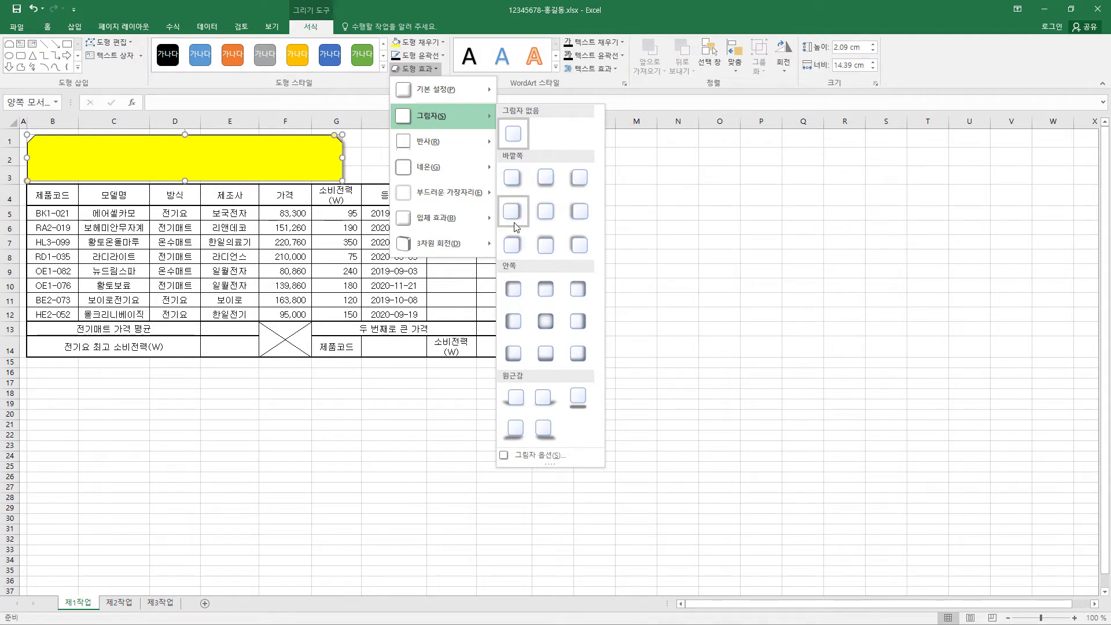
left_click(547, 242)
- Set the yellow shape's text format to 굴림, size 24, black and bold
left_click(48, 27)
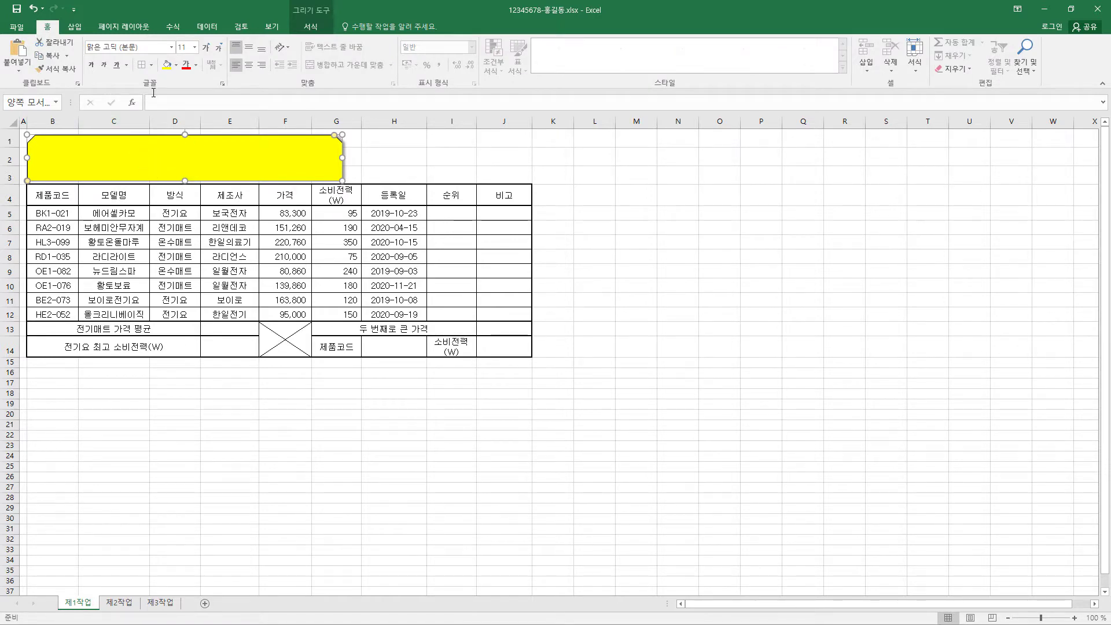
left_click(161, 47)
type("굴")
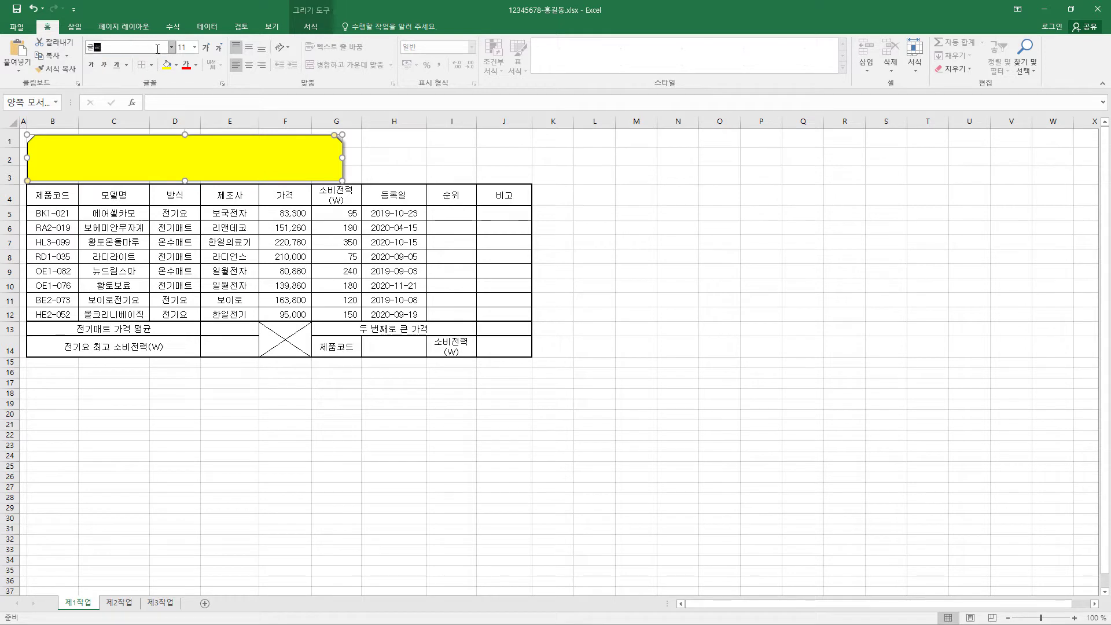
type("림")
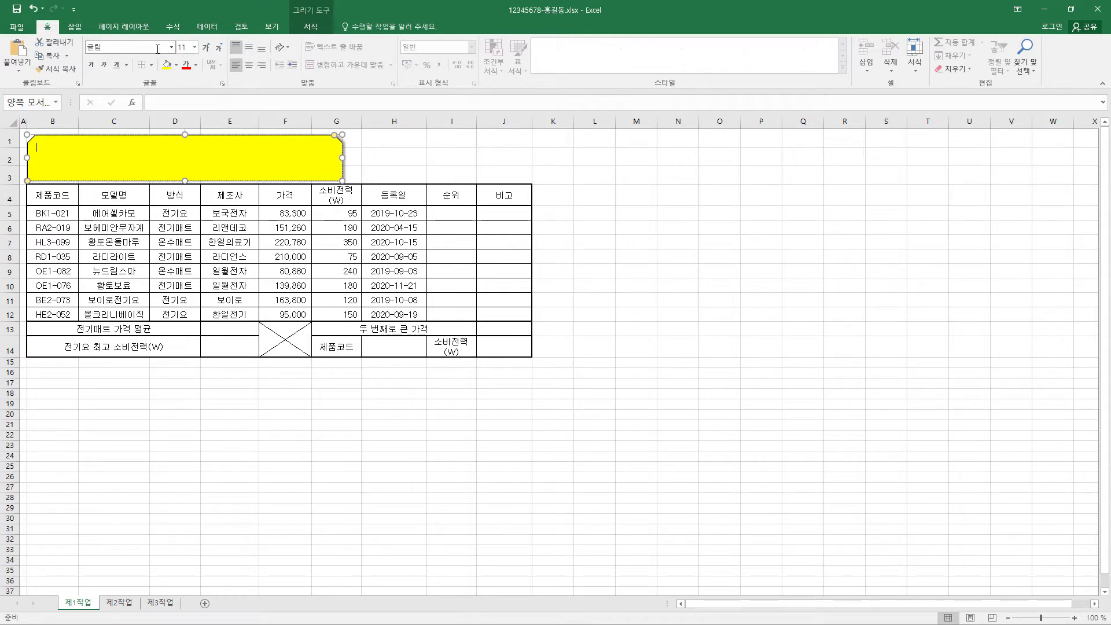
key("Return")
left_click(195, 48)
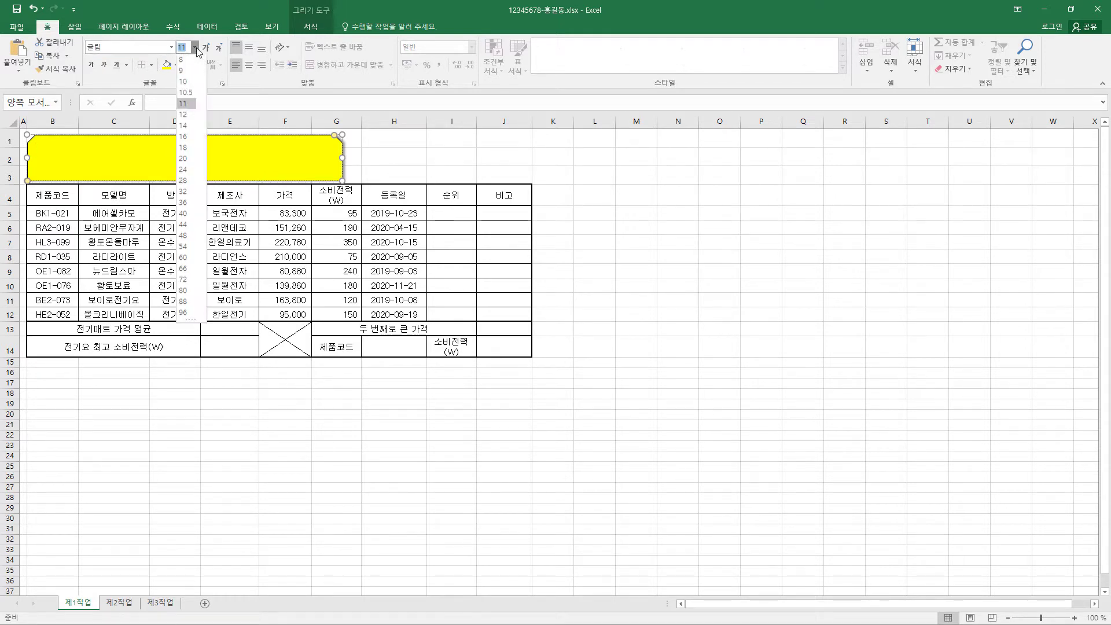
left_click(183, 170)
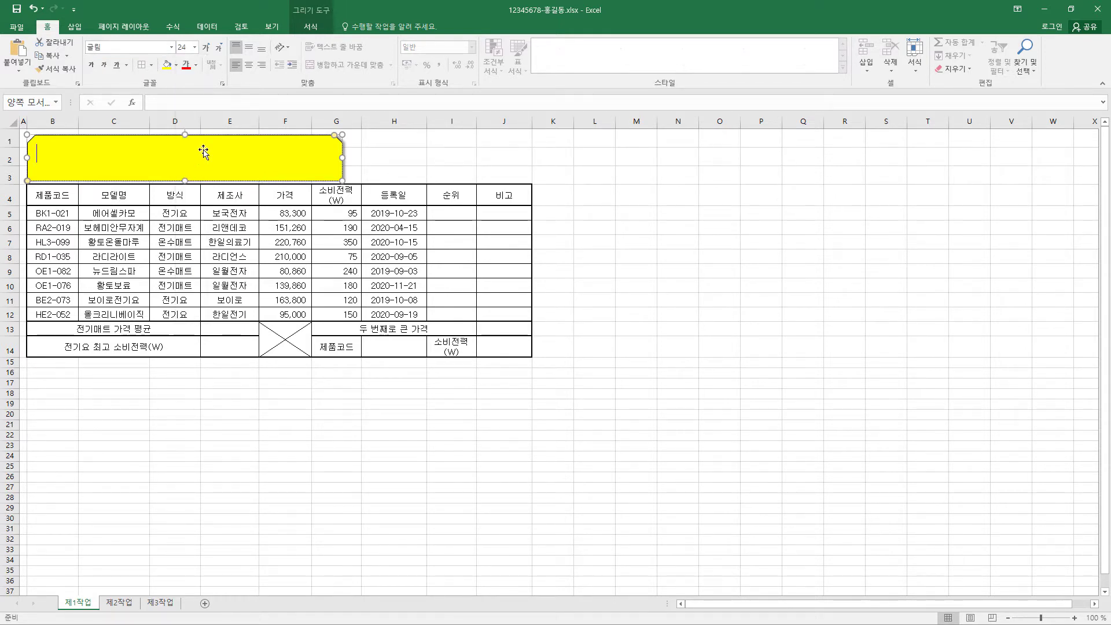
left_click(196, 65)
left_click(197, 105)
left_click(90, 66)
- Centre the shape's text vertically and horizontally and enter the title 계절가전 히트상품 정보
left_click(59, 148)
left_click(248, 47)
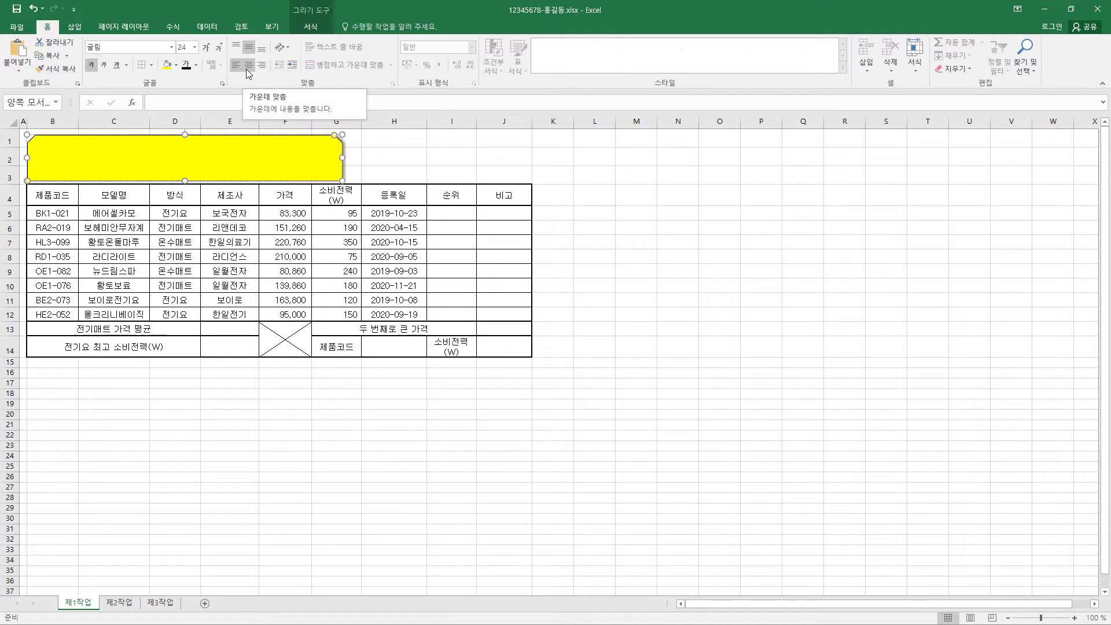
left_click(246, 68)
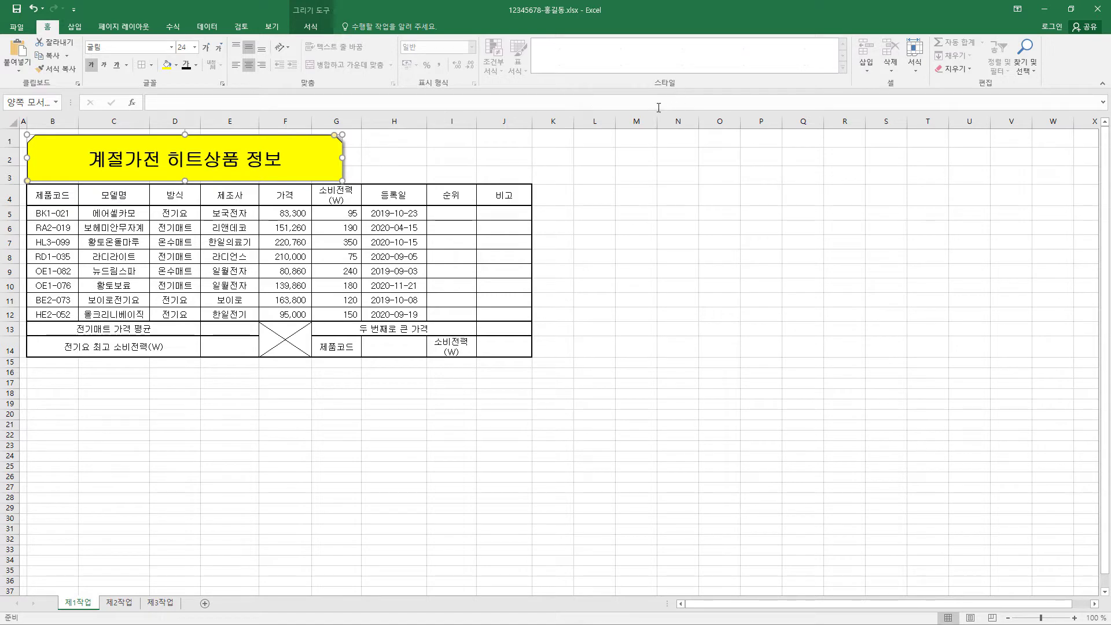
- Enter 확인 in L19 with each syllable on its own line, and narrow column L to fit it
left_click(599, 406)
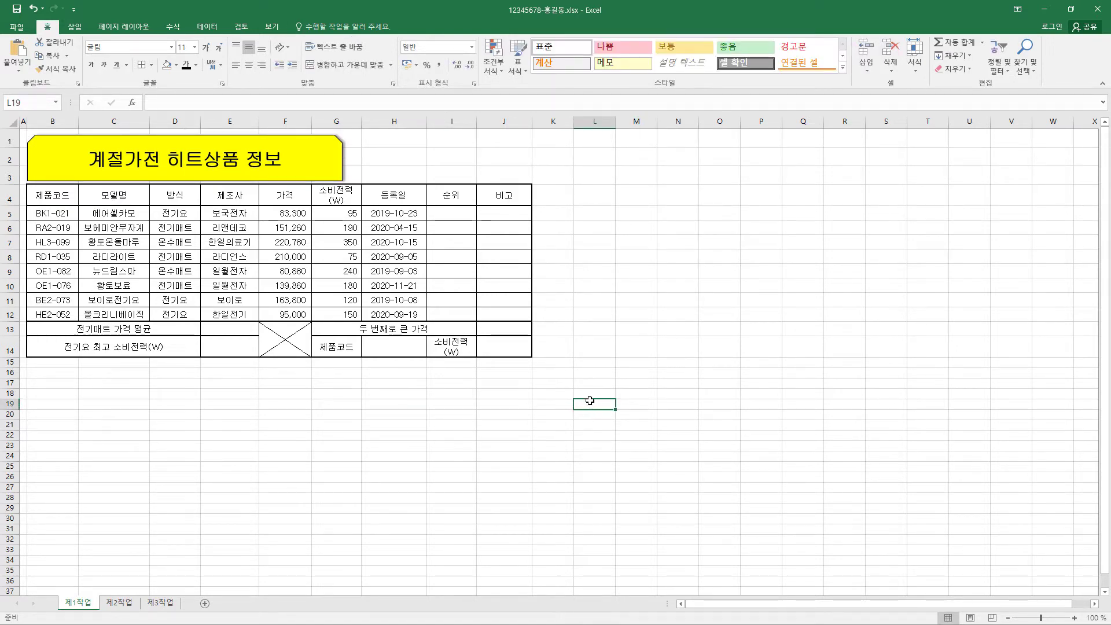
type("화")
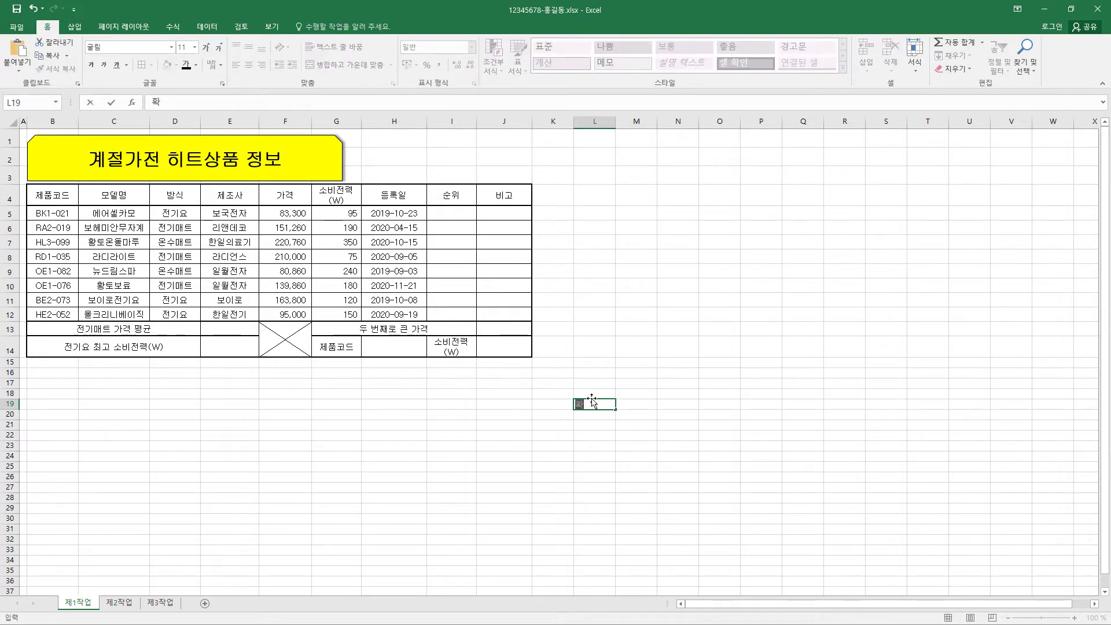
key("alt+Return")
type("인")
key("Return")
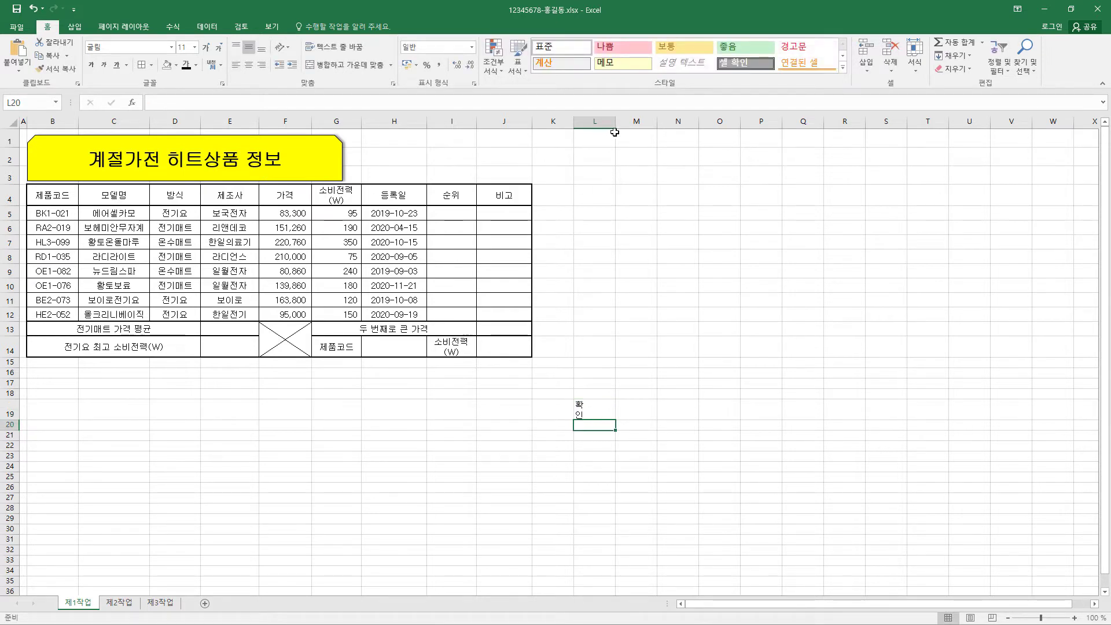
left_click_drag(615, 122, 592, 126)
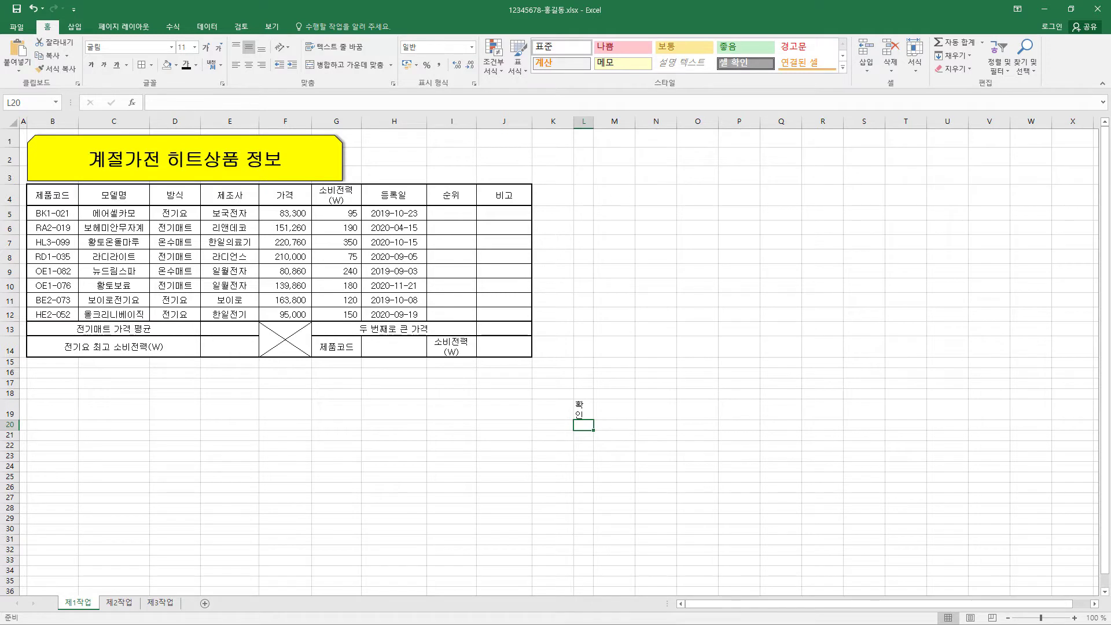
- Make row 19 taller and merge and centre L18:L19
left_click_drag(13, 420, 14, 428)
left_click(583, 394)
left_click_drag(582, 394, 584, 414)
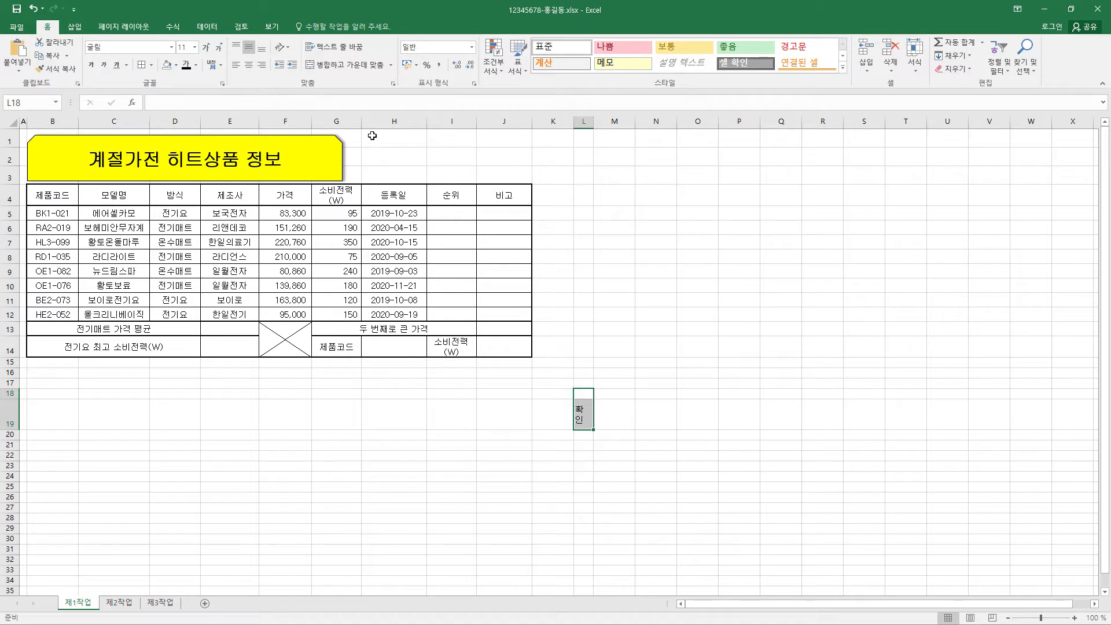
left_click(349, 69)
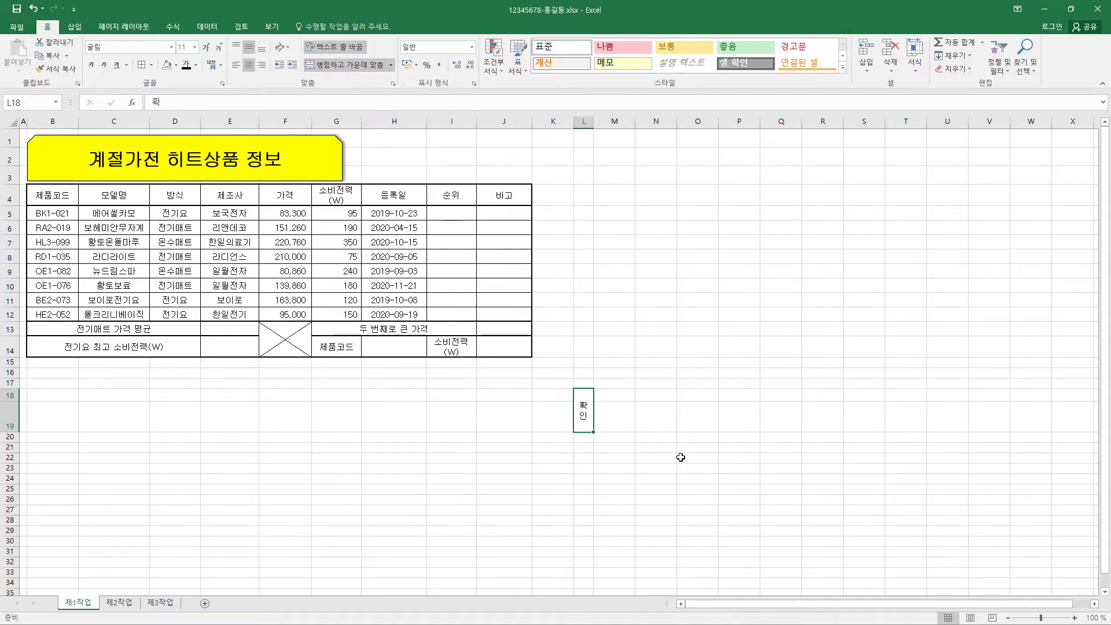
- Enter 담당, 팀장 and 본부장 in M18:O18 and centre them horizontally
left_click_drag(609, 397, 685, 392)
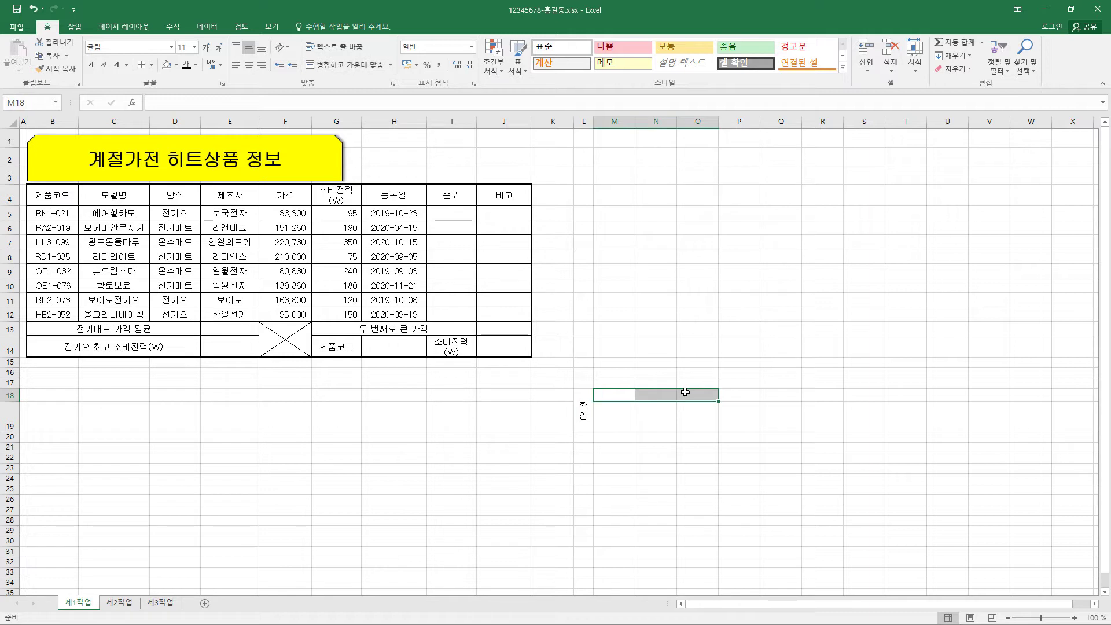
type("담당\t팀장\t본부장")
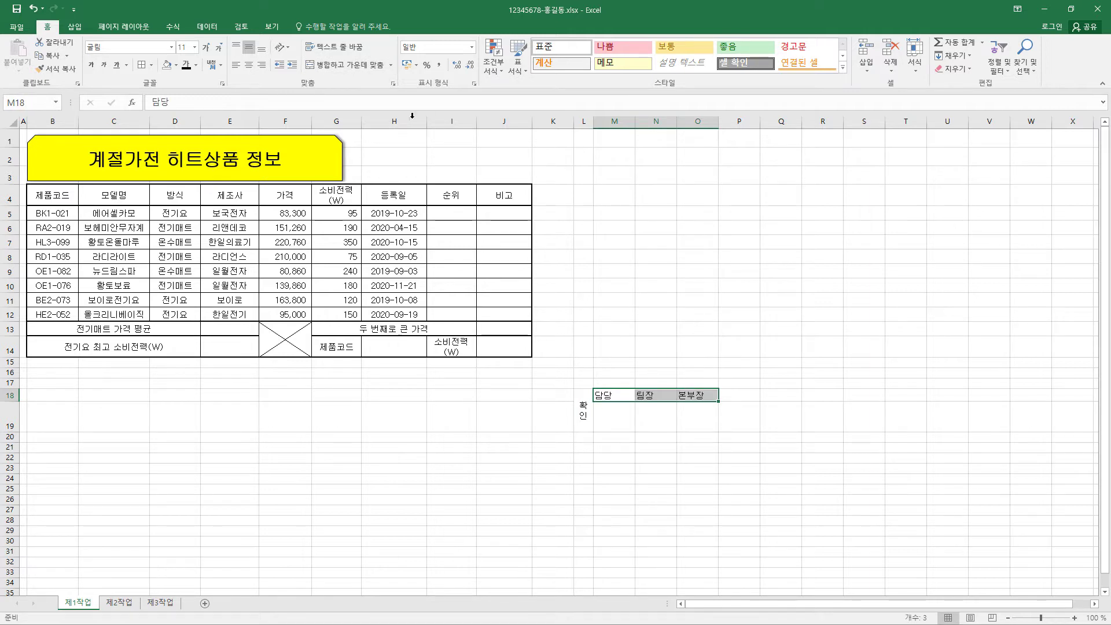
left_click(249, 67)
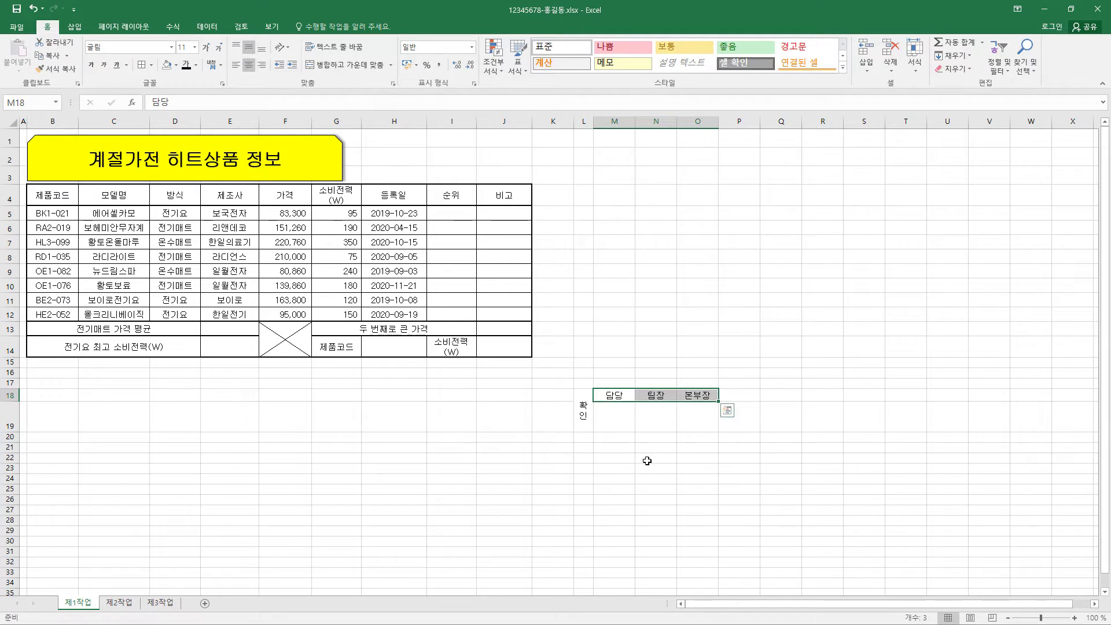
- Apply all borders to the approval box in L18:O19
left_click_drag(576, 406, 683, 406)
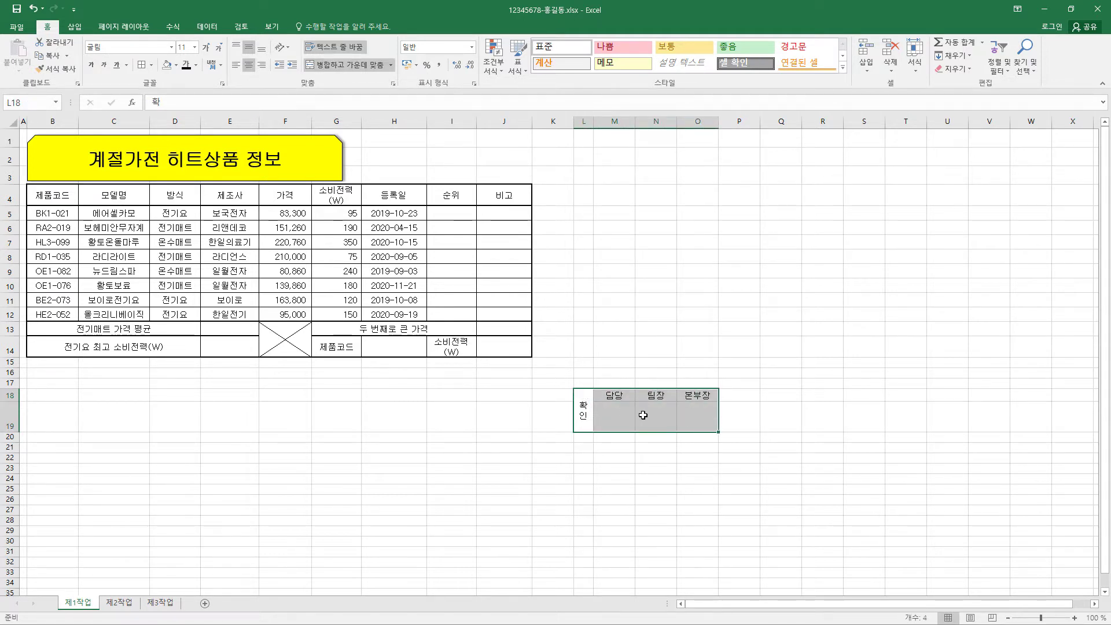
left_click(151, 65)
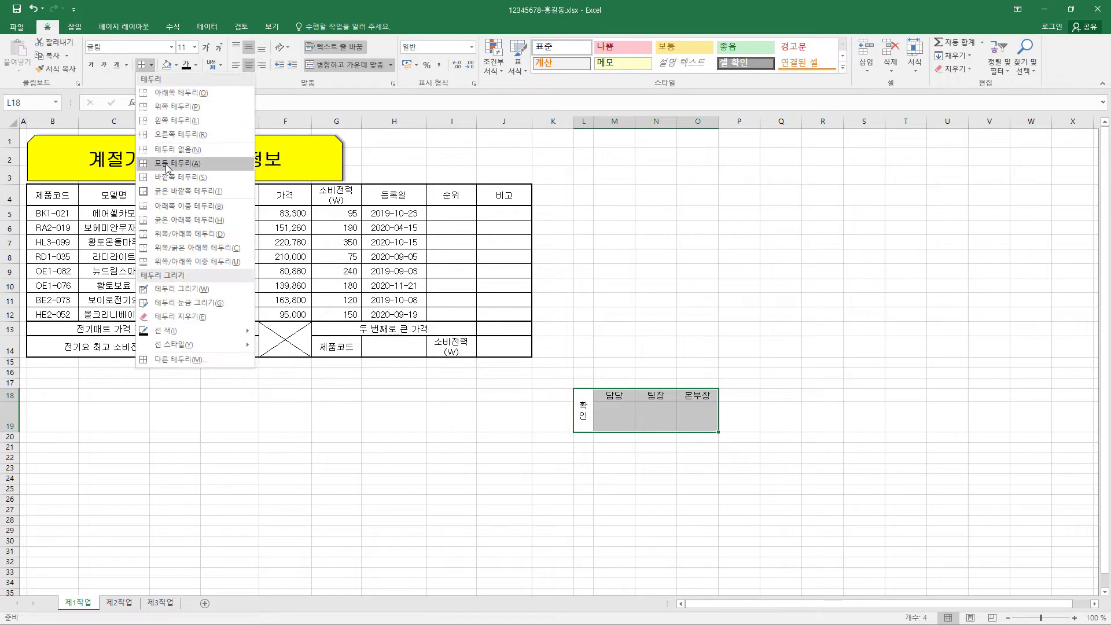
left_click(168, 164)
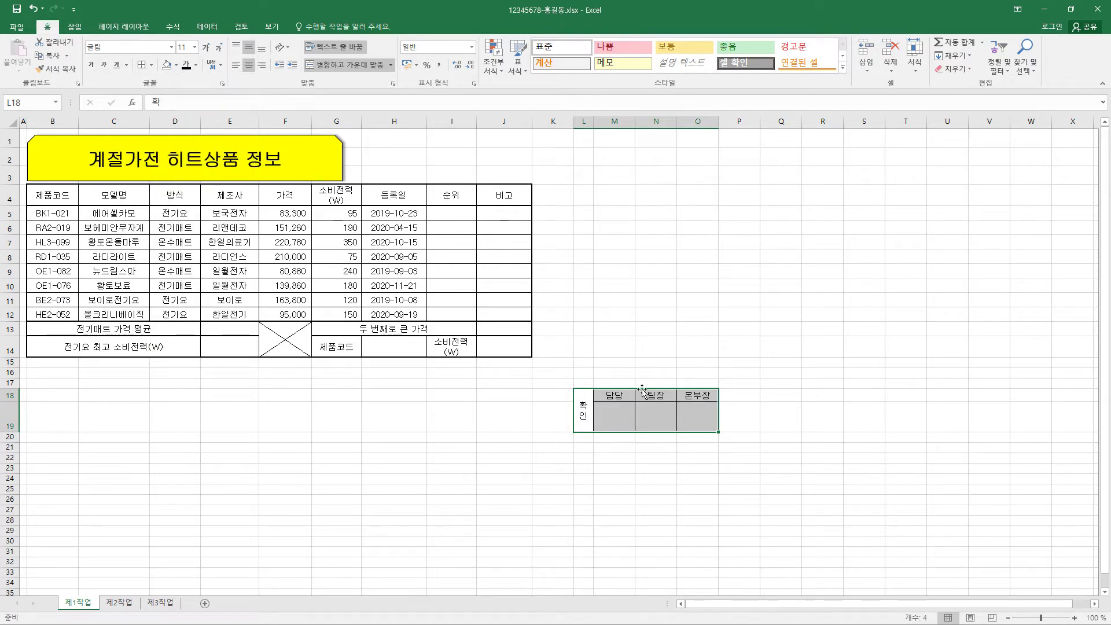
- Copy L18:O19 as a picture, paste it and place it beside the title shape, widened to the table's outer edge at column J
left_click(68, 55)
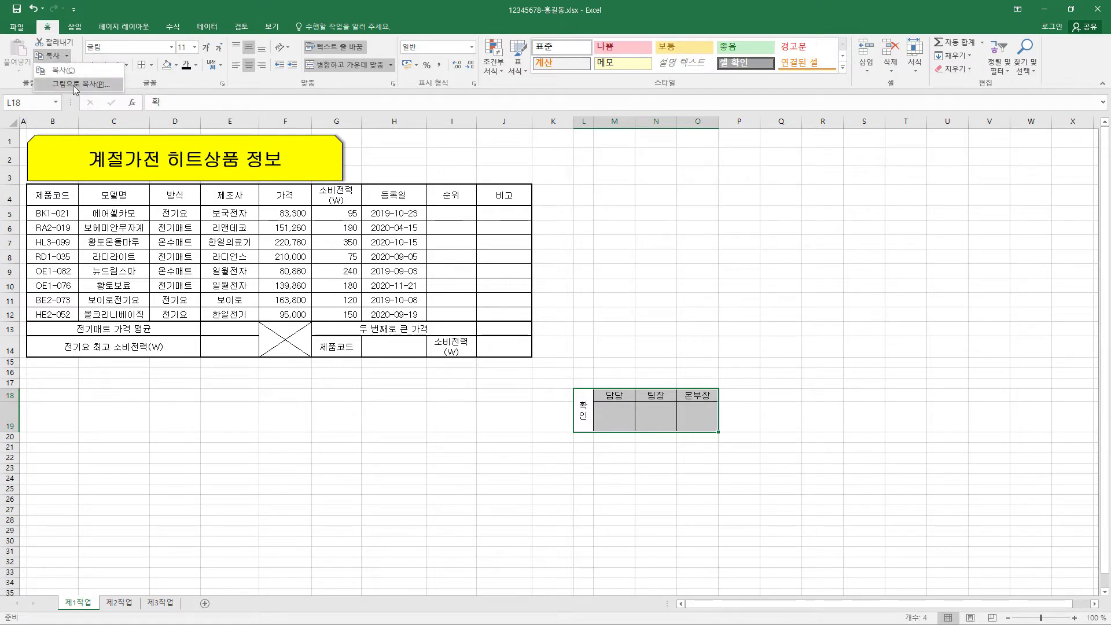
left_click(73, 84)
left_click(618, 346)
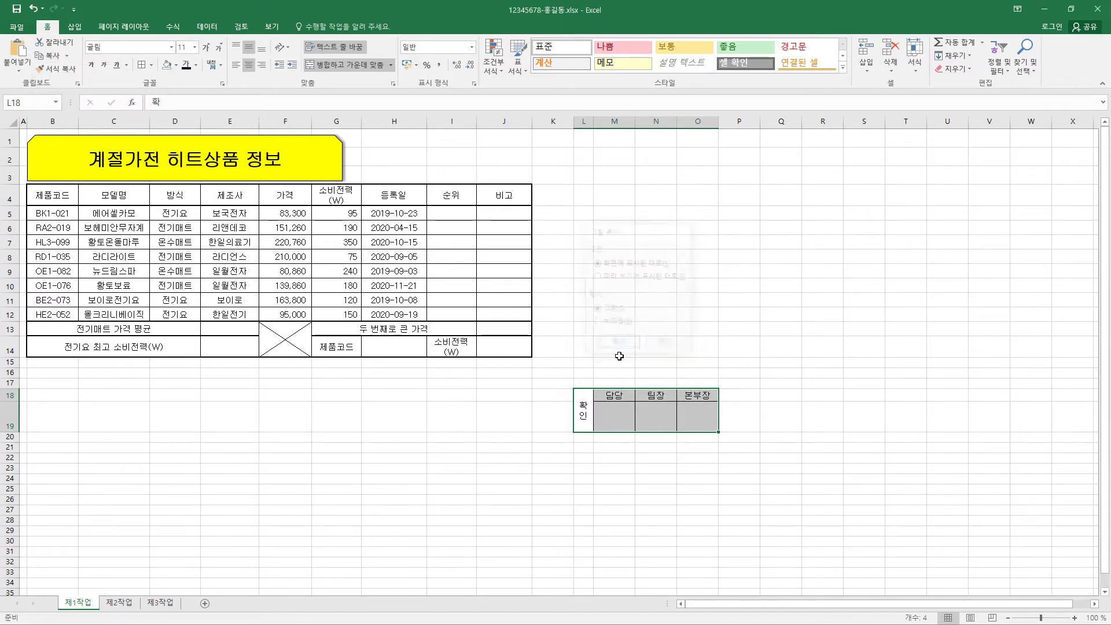
key("ctrl+v")
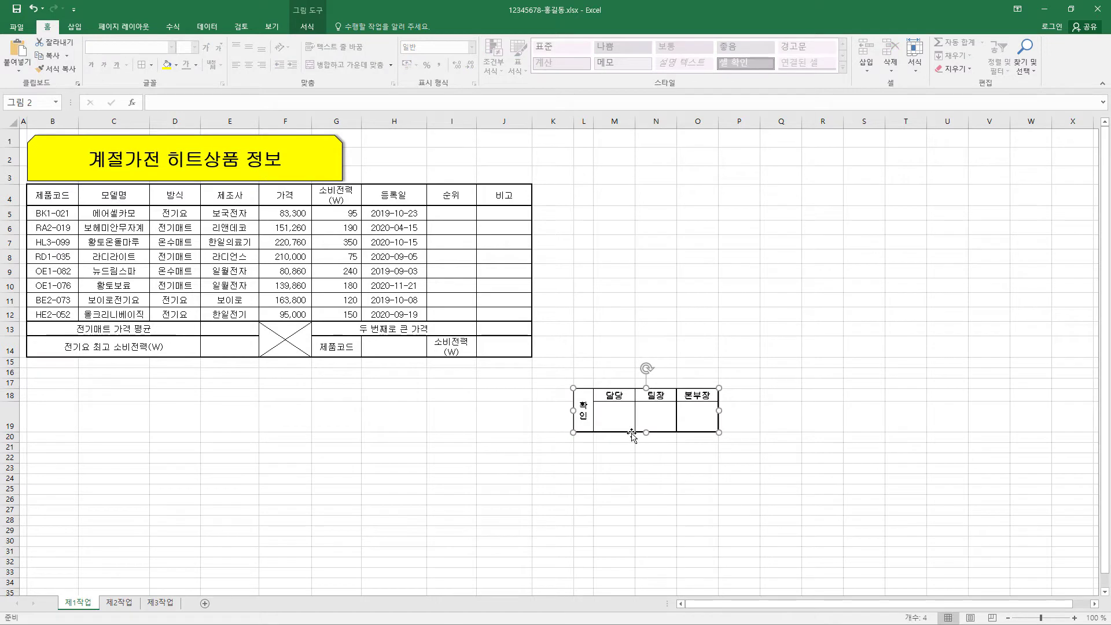
left_click_drag(633, 416, 421, 169)
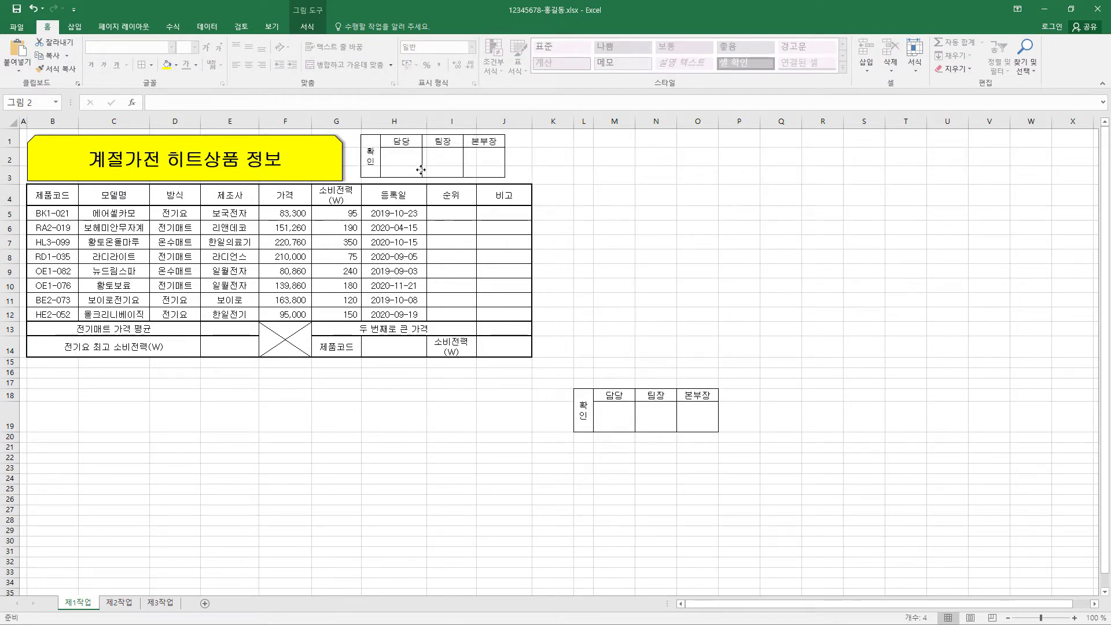
left_click_drag(510, 156, 530, 154)
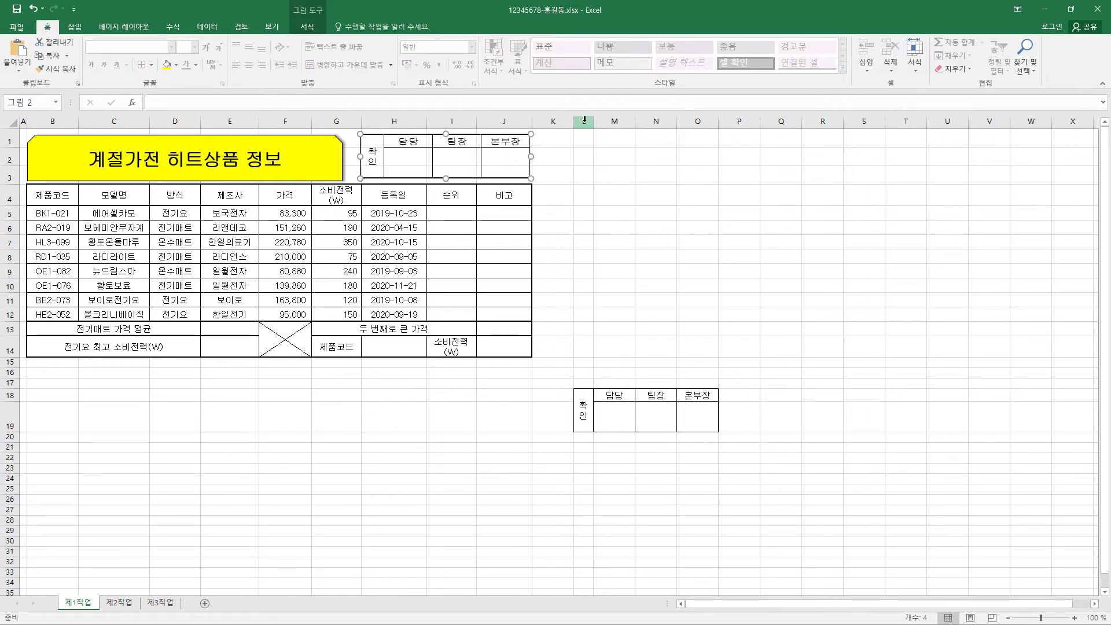
- Delete columns L:O and rows 18:19 that held the original approval box cells
left_click_drag(584, 121, 702, 118)
right_click(702, 118)
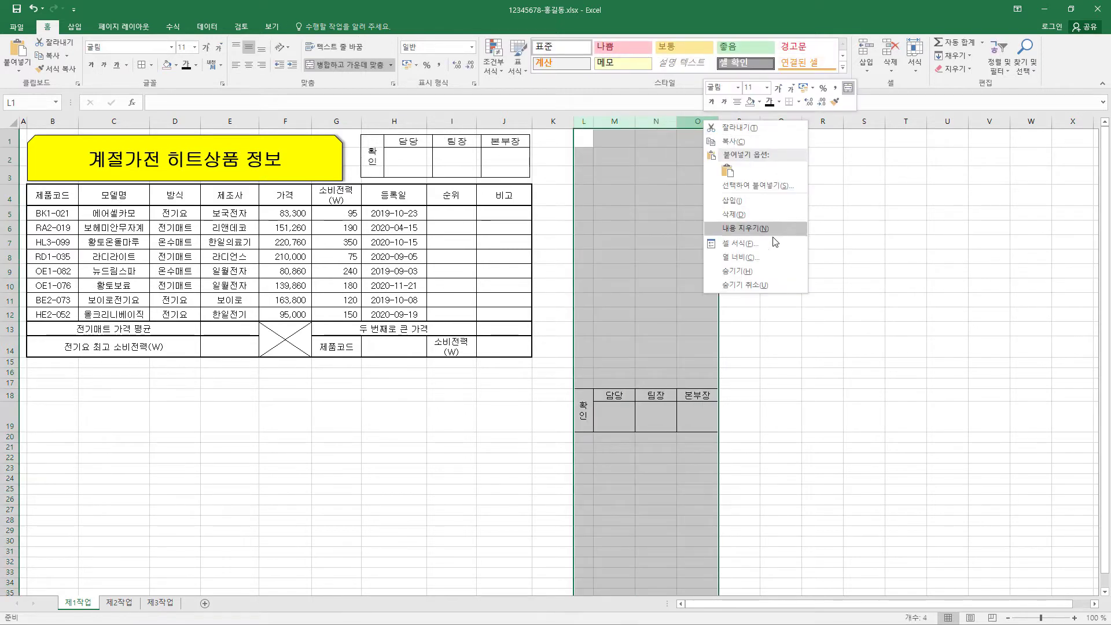
left_click(775, 215)
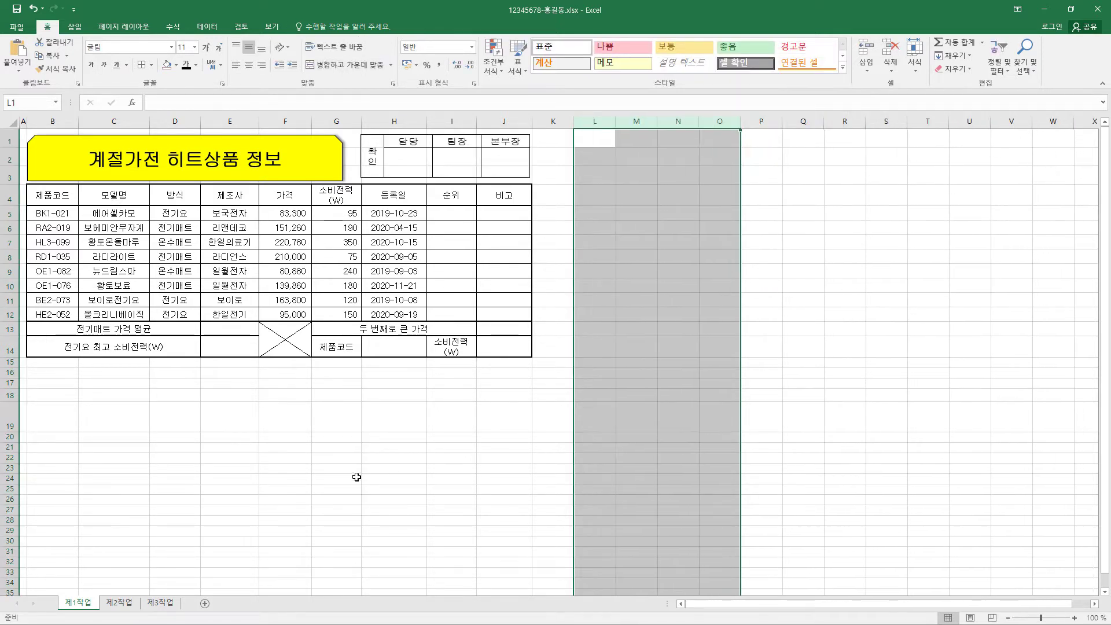
left_click_drag(10, 395, 11, 427)
right_click(11, 414)
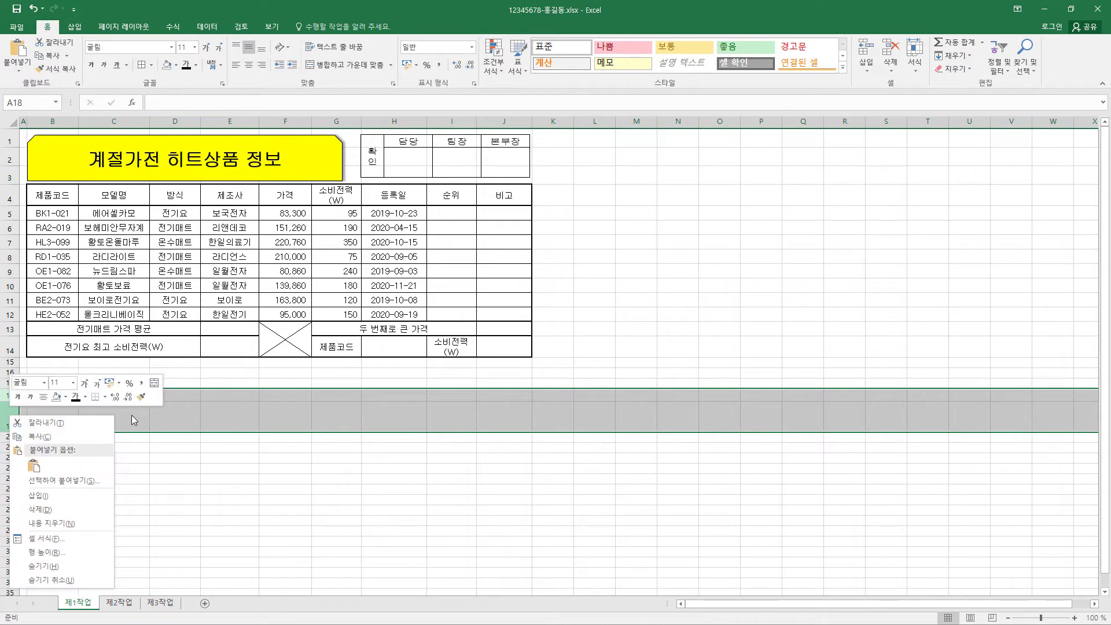
left_click(35, 514)
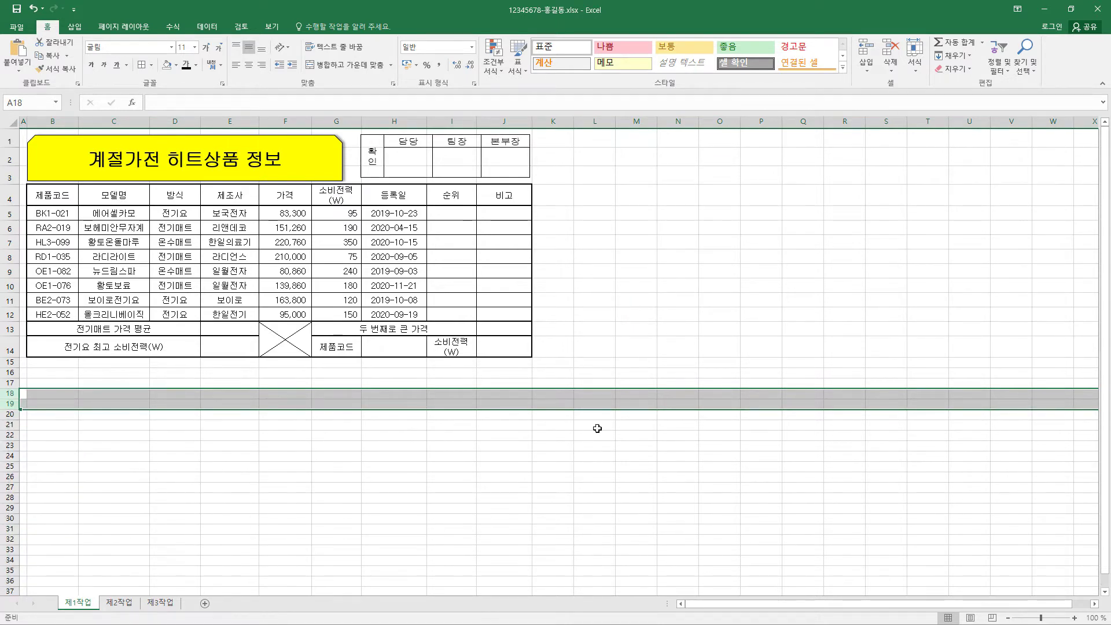
left_click(594, 425)
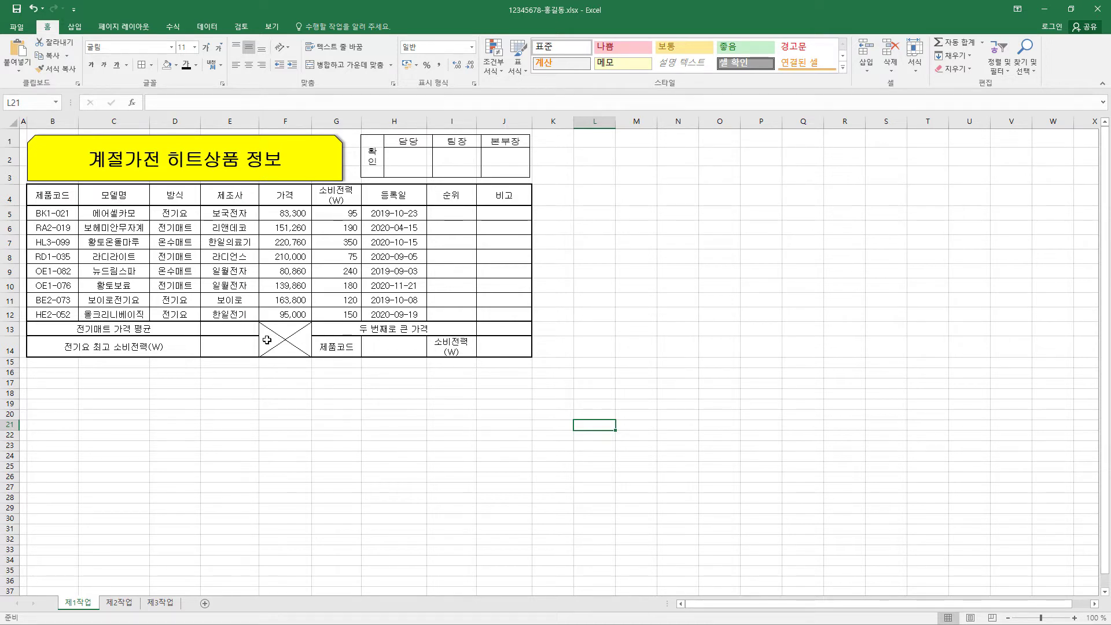
- Fill the header cells B4:J4 and the label cells G14 and I14 with standard orange
left_click(55, 193)
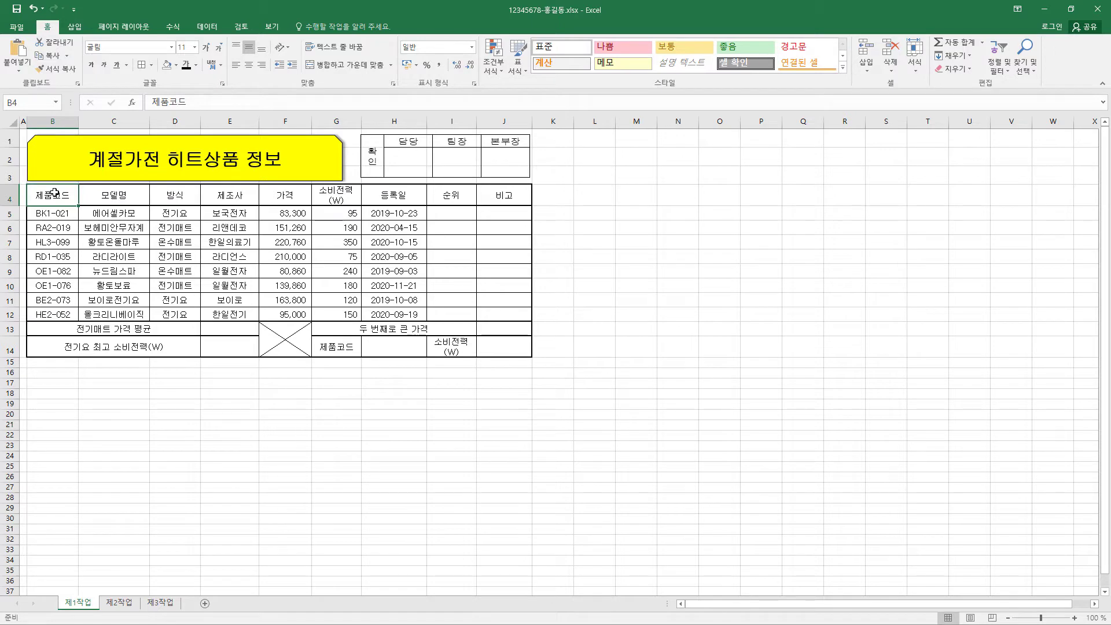
left_click_drag(55, 193, 501, 185)
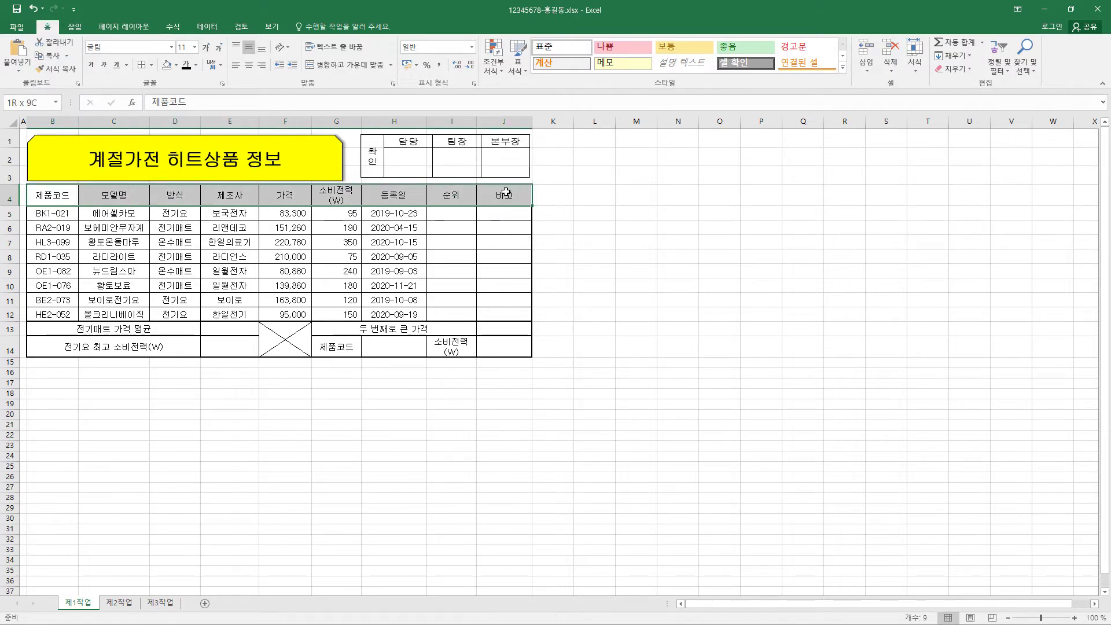
left_click(345, 346, "ctrl")
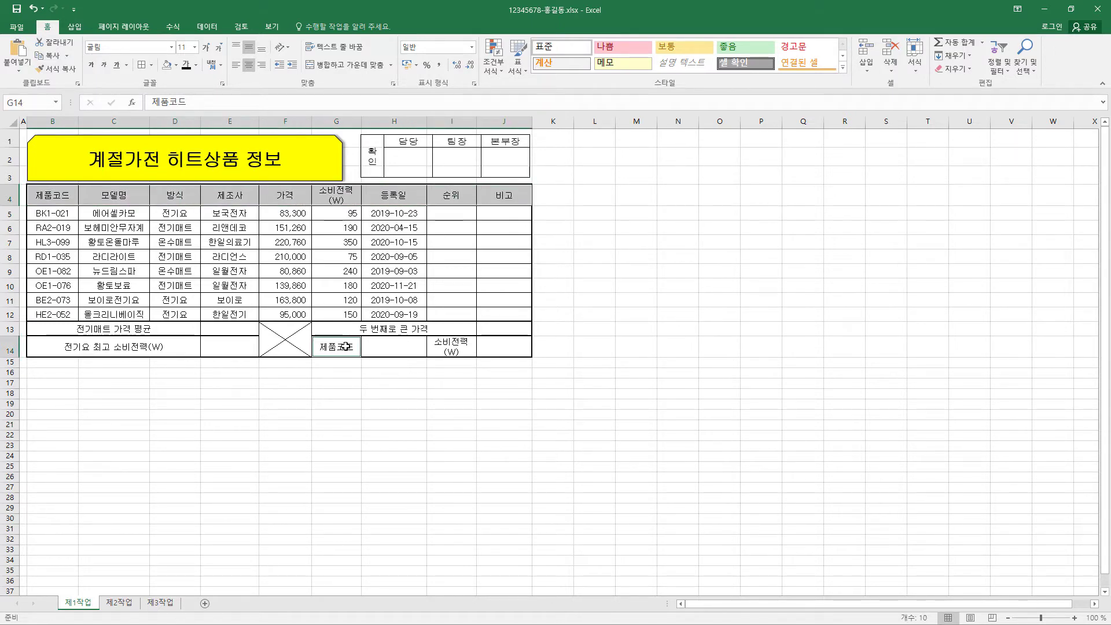
left_click(450, 348, "ctrl")
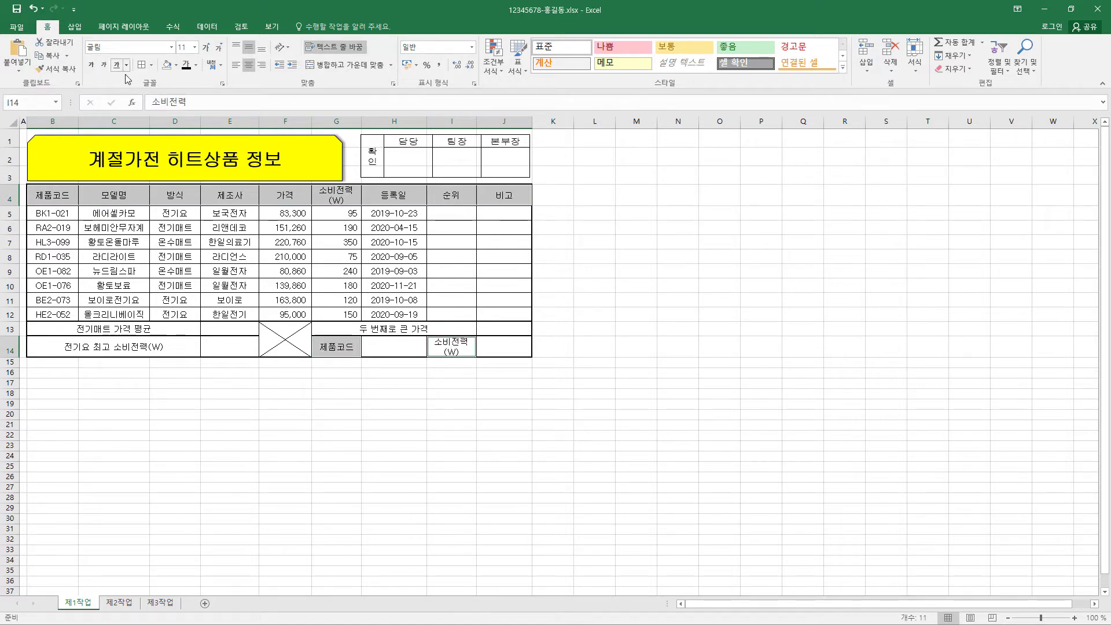
left_click(176, 65)
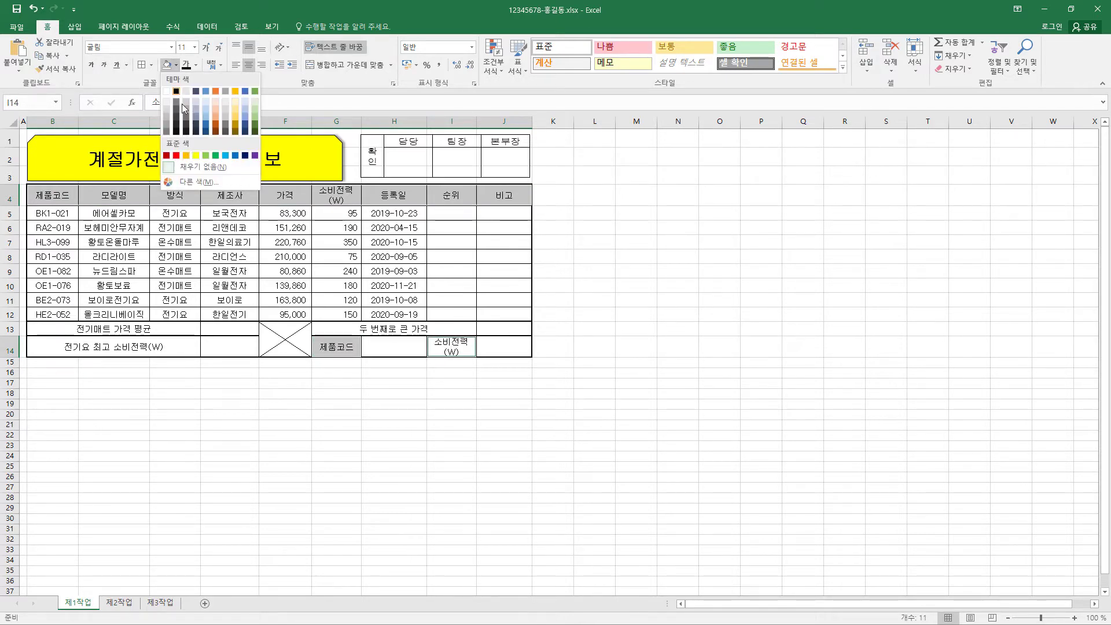
left_click(186, 156)
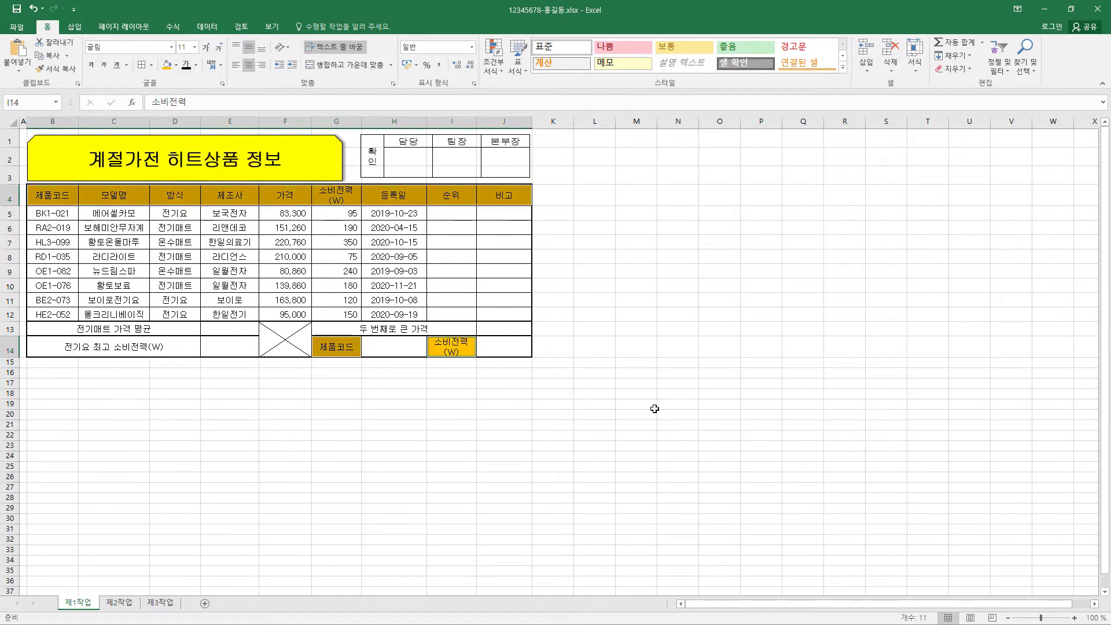
- Add list data validation to H14 with source =$B$5:$B$12, and choose BK1-021 from its list
left_click(209, 30)
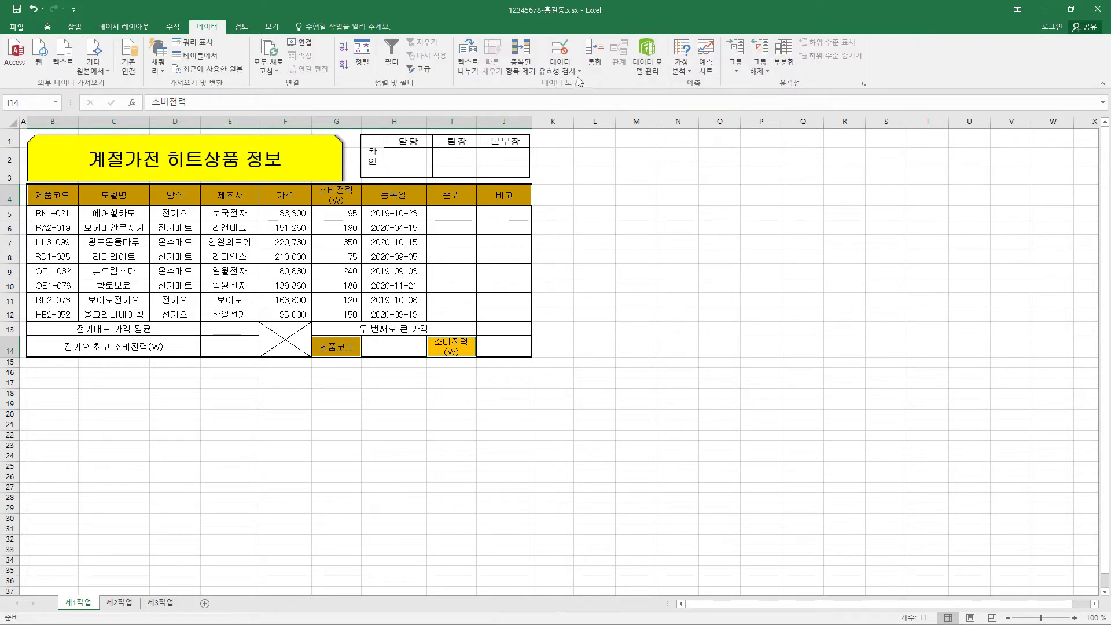
left_click(401, 351)
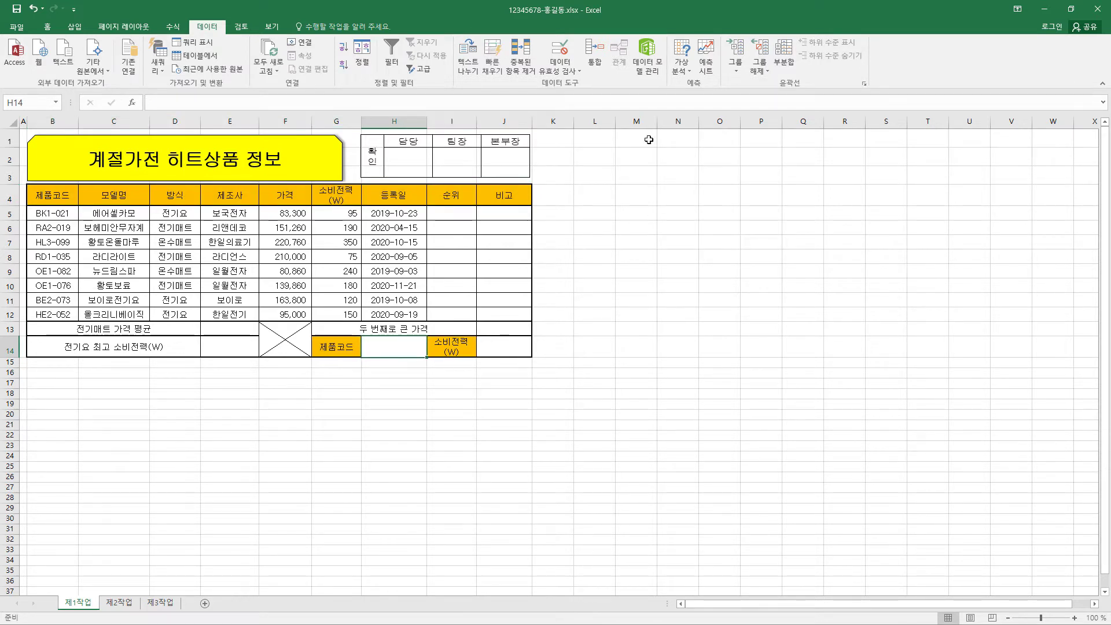
left_click(580, 72)
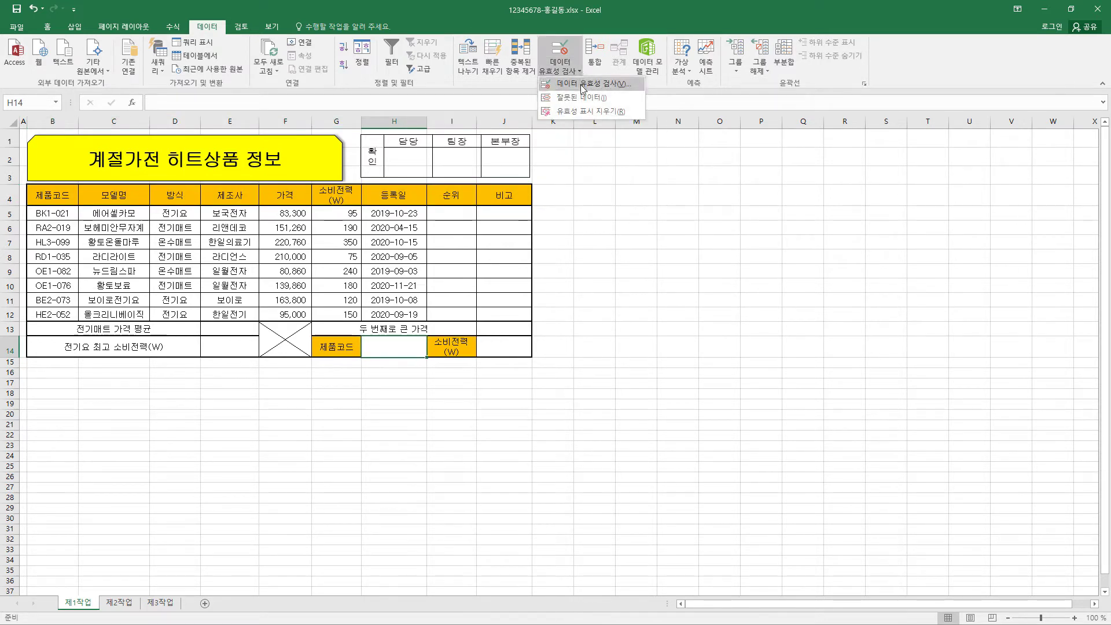
left_click(584, 84)
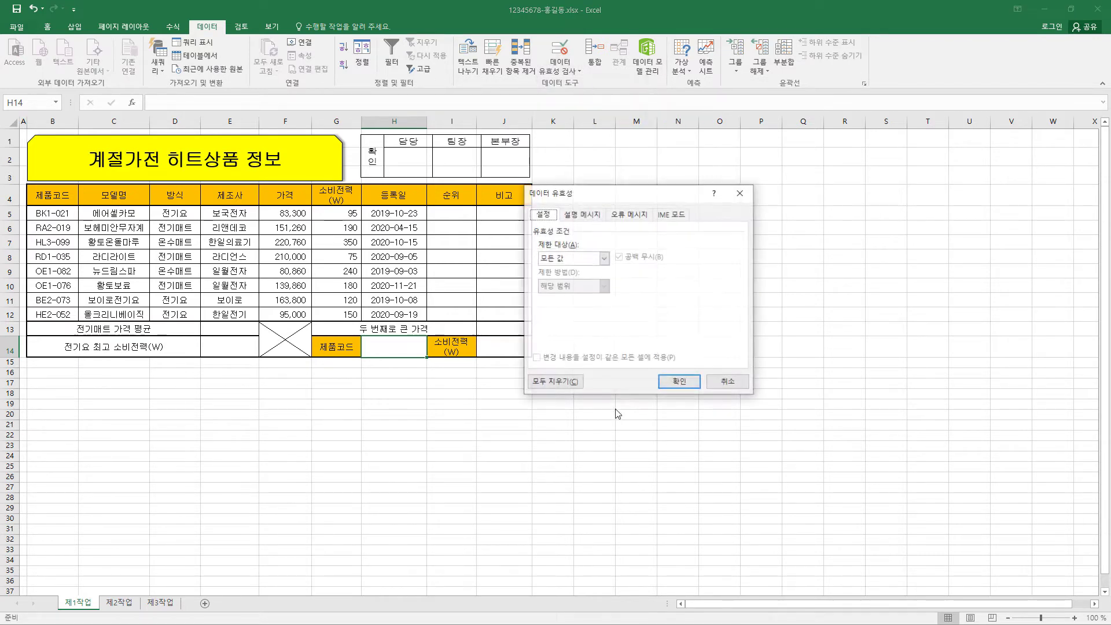
left_click(604, 259)
left_click(601, 299)
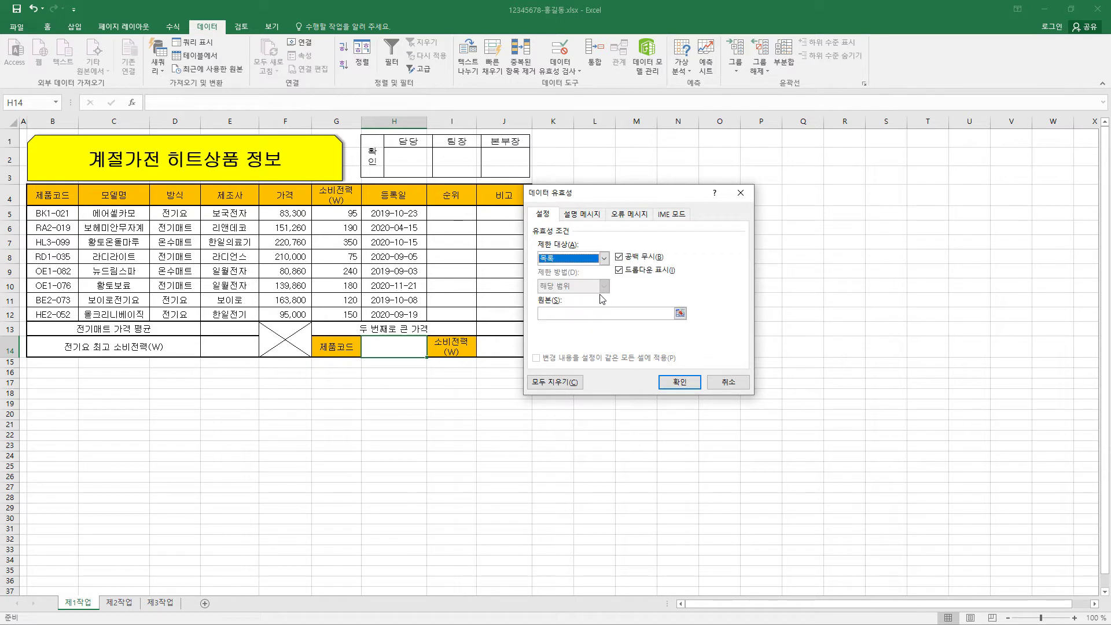
left_click(580, 316)
left_click(553, 313)
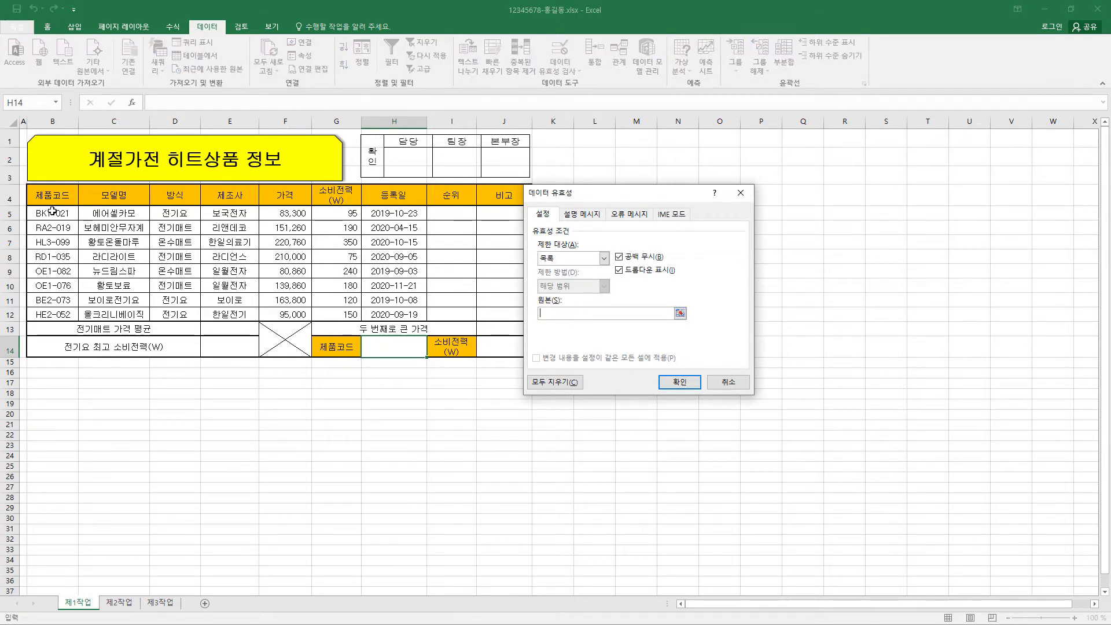
left_click_drag(52, 213, 51, 314)
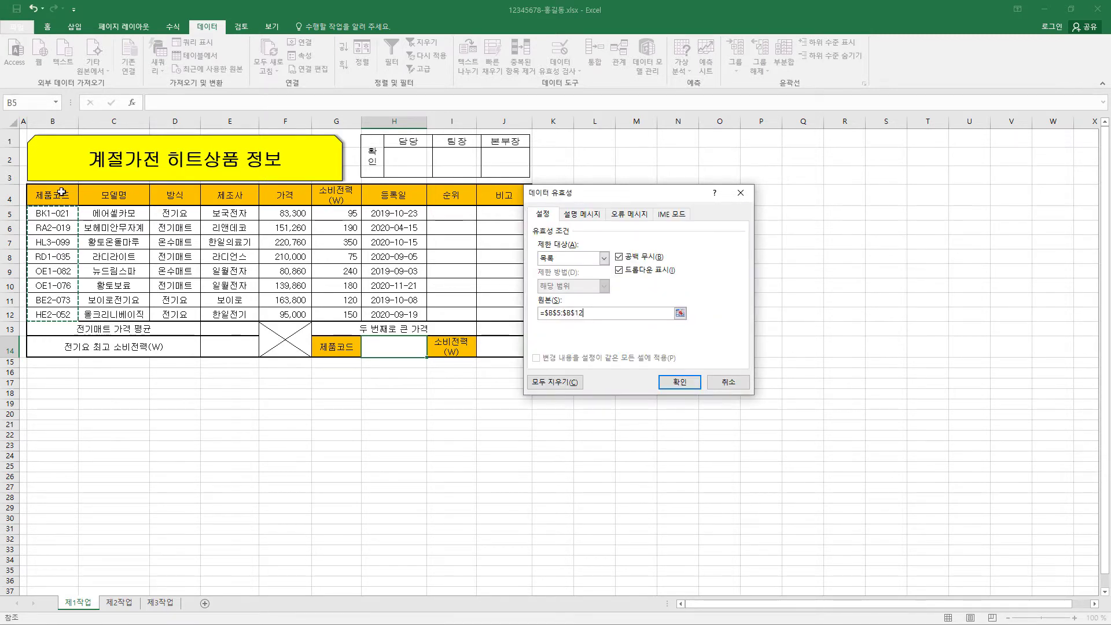
left_click(684, 383)
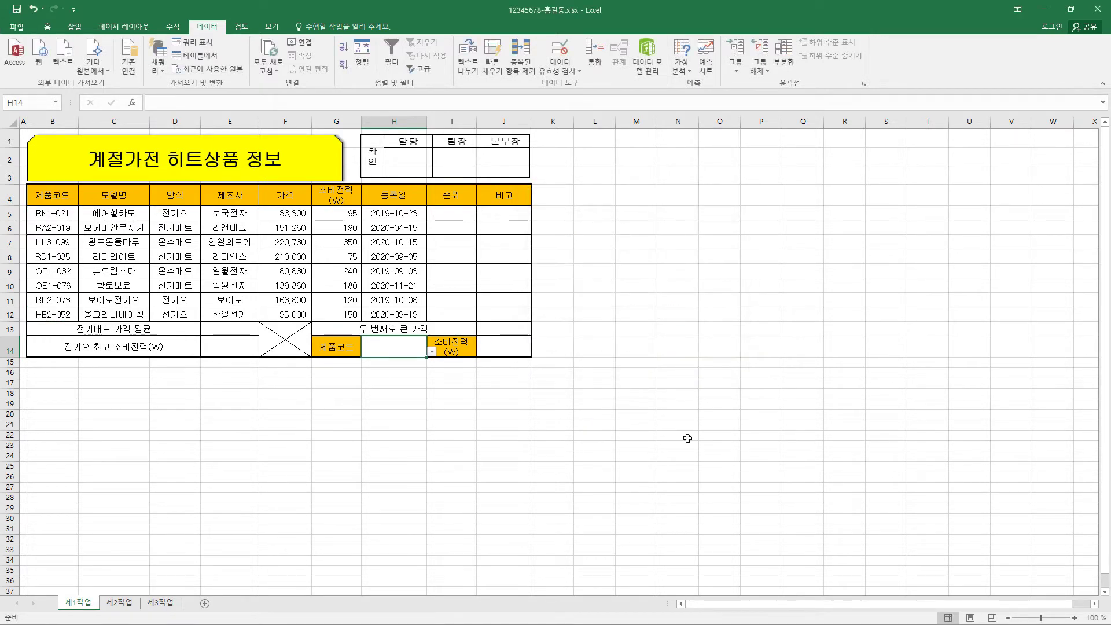
left_click(431, 352)
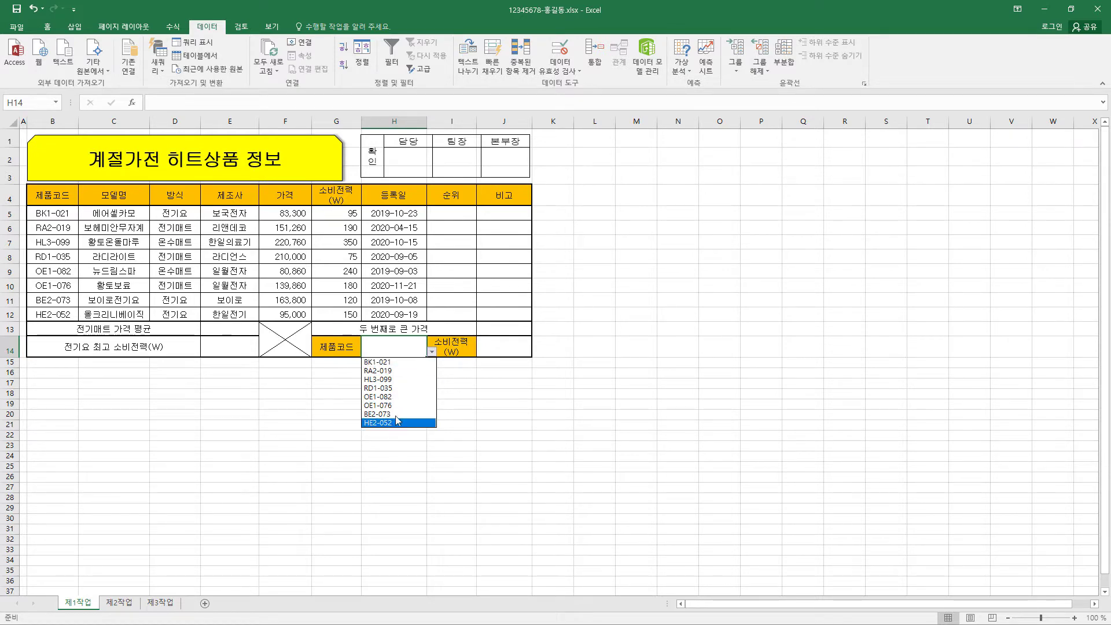
left_click(396, 364)
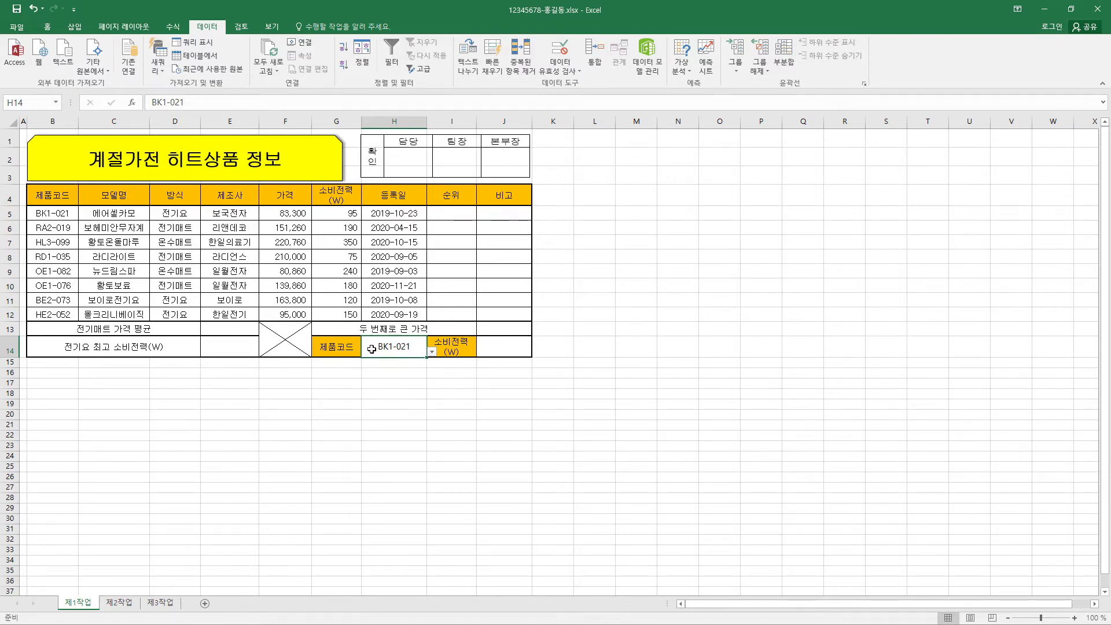
- Apply the custom number format #,##0"원" to the prices in F5:F12
left_click(47, 26)
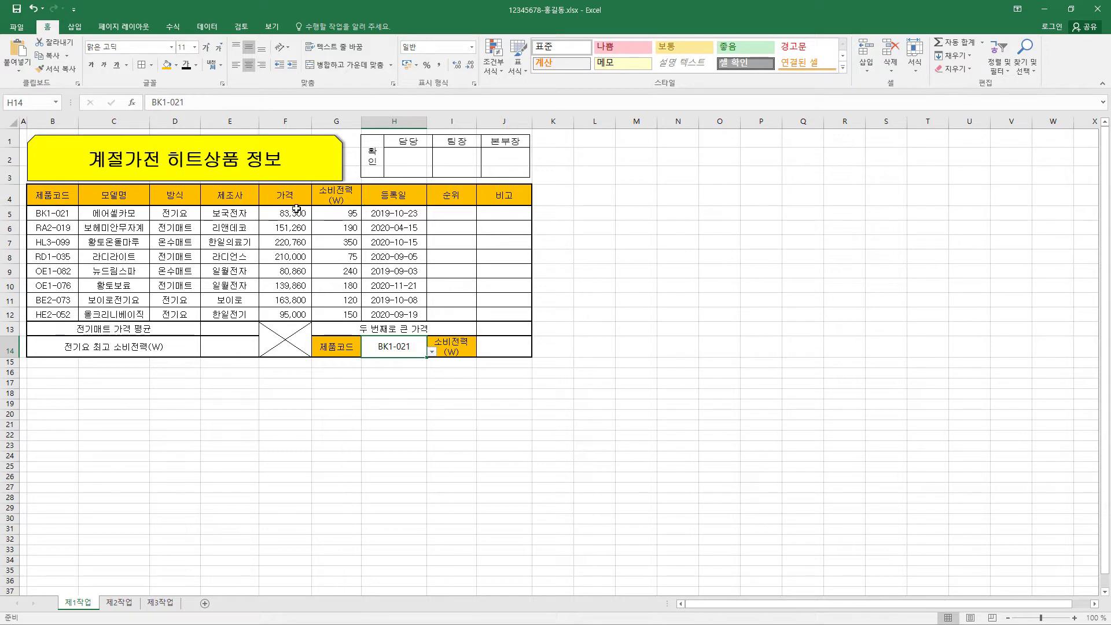
left_click_drag(291, 213, 297, 305)
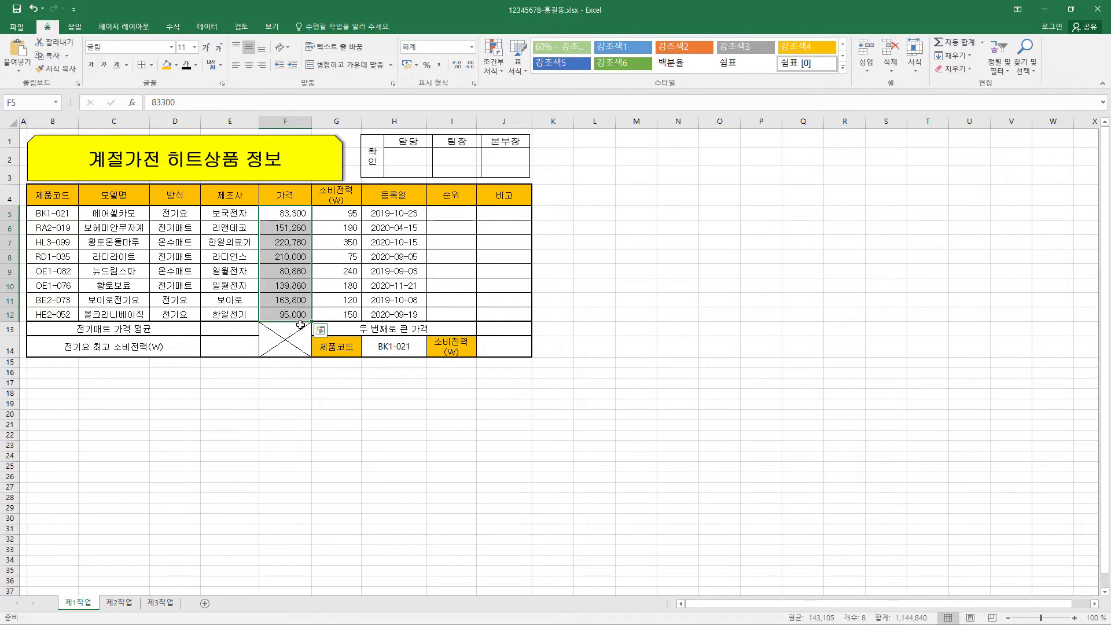
key("ctrl+1")
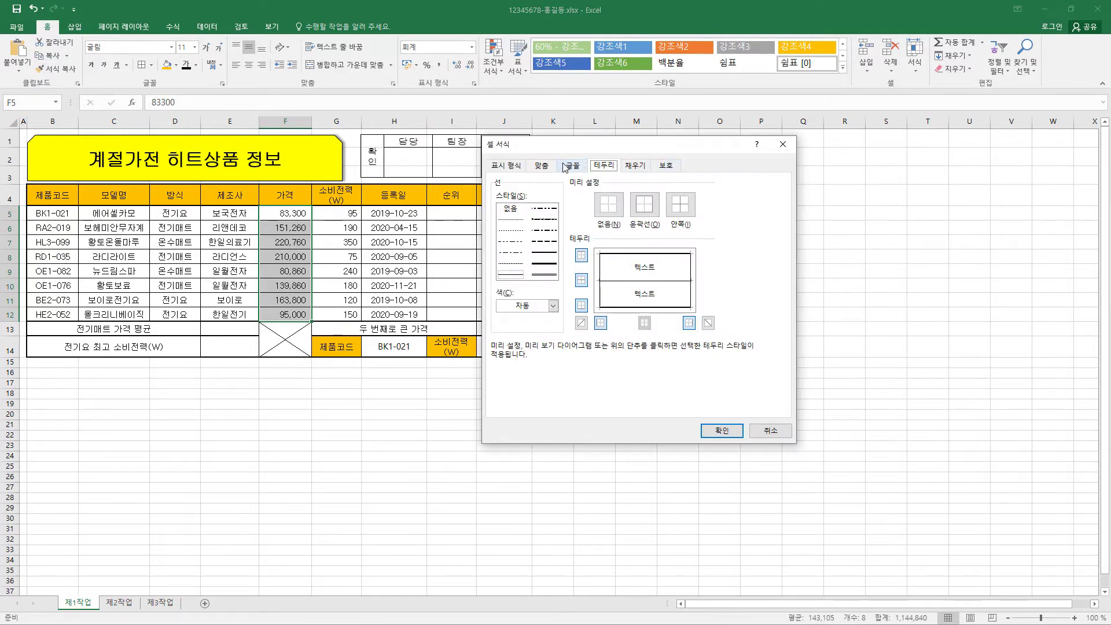
left_click(519, 169)
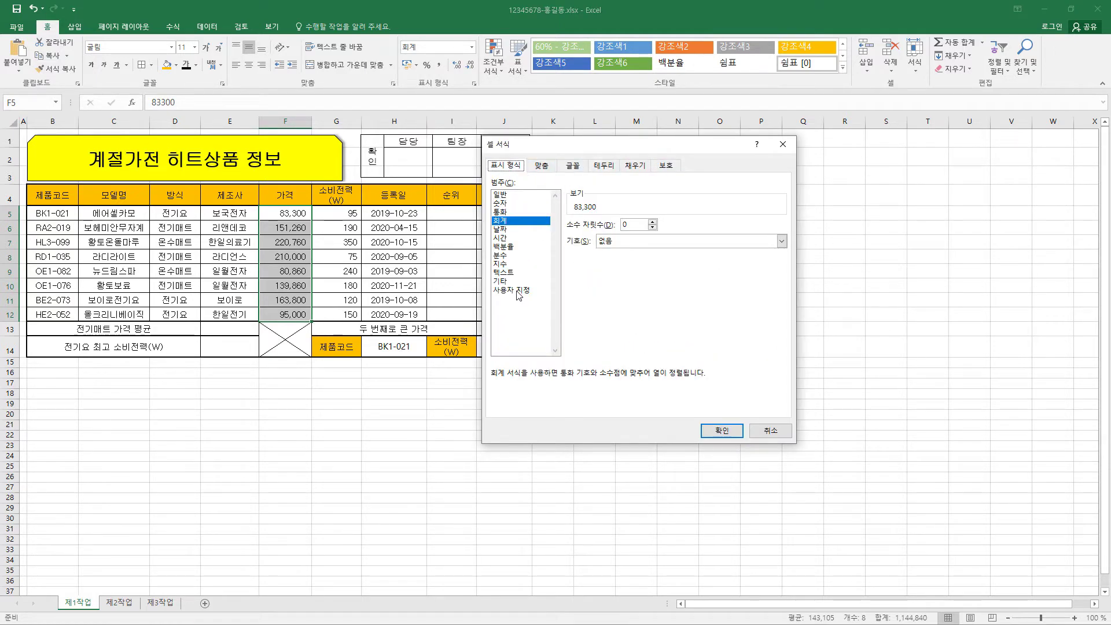
left_click(518, 291)
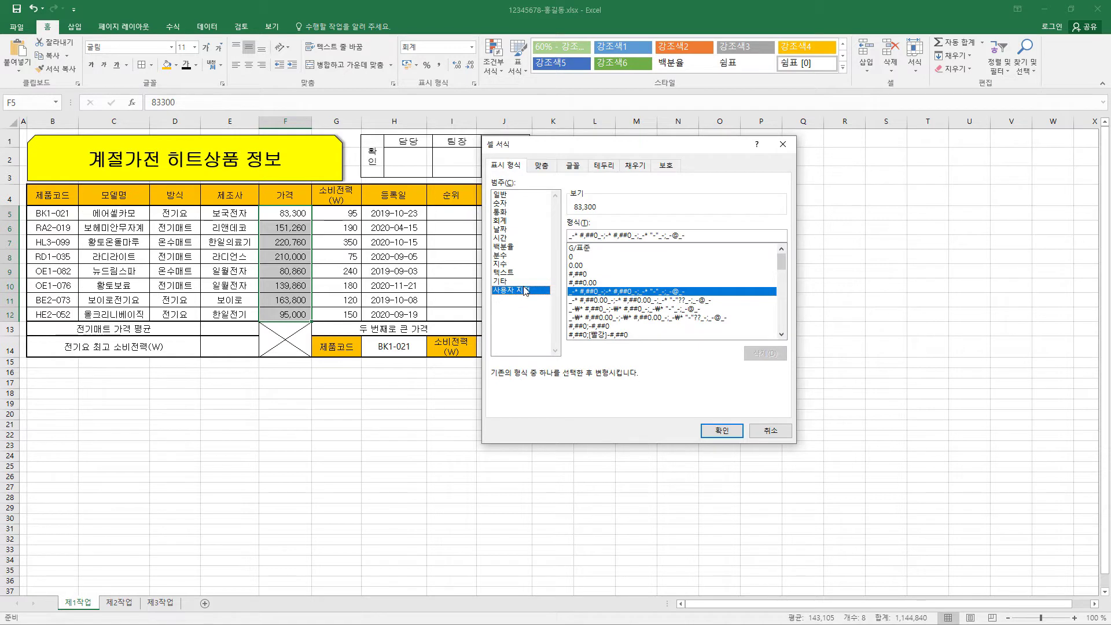
left_click(582, 274)
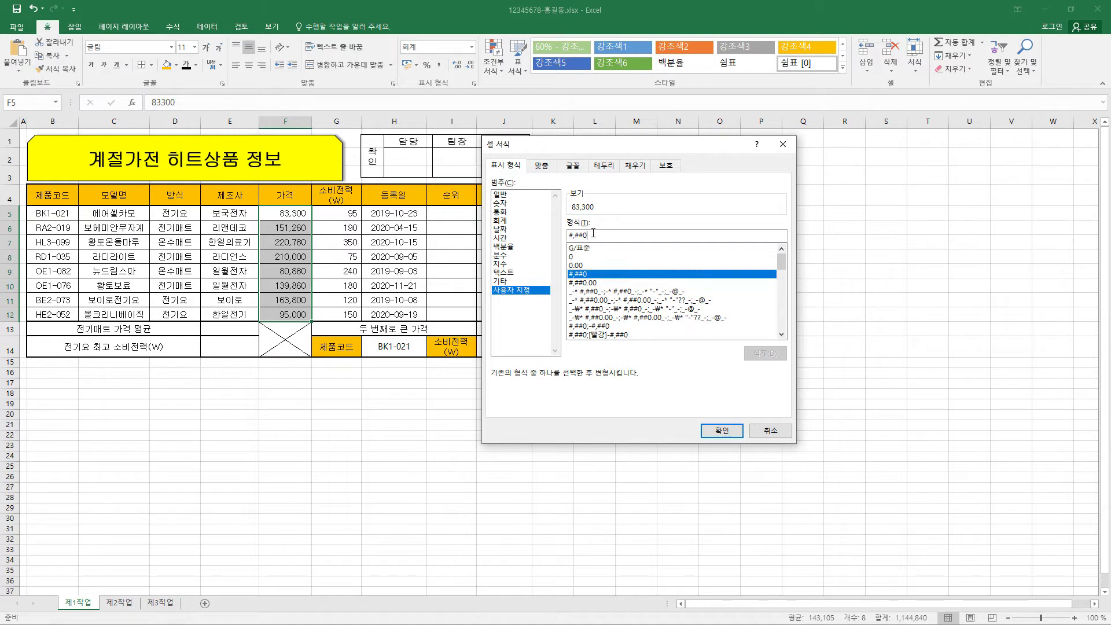
left_click(593, 233)
type("\"원")
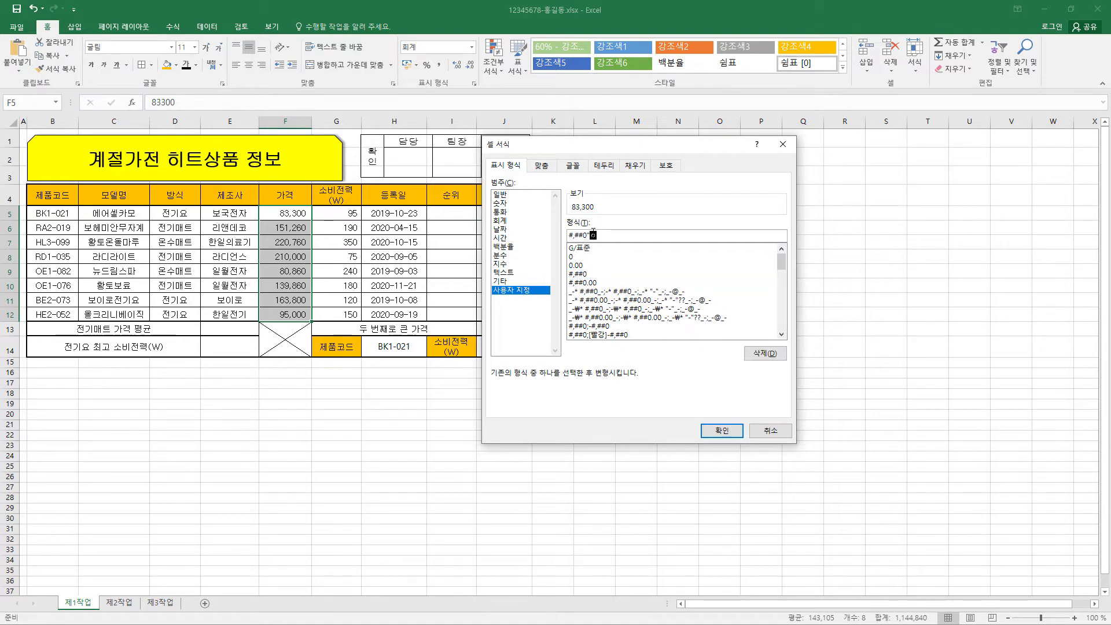
type("\"")
left_click(732, 438)
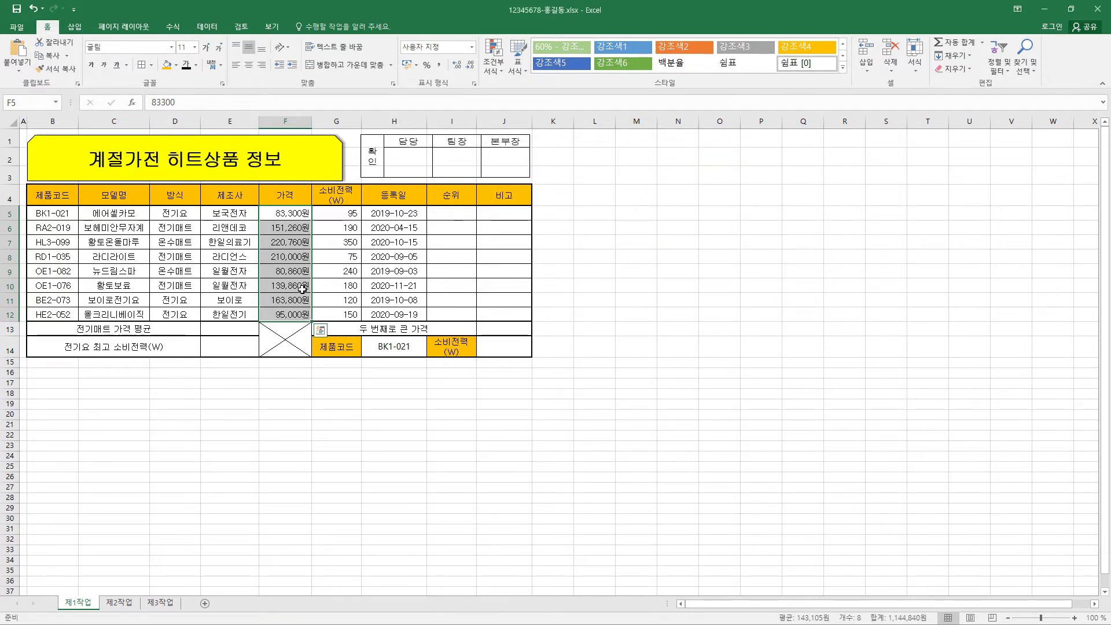
- Define the name 소비전력 for the range G5:G12 with workbook scope
left_click(352, 215)
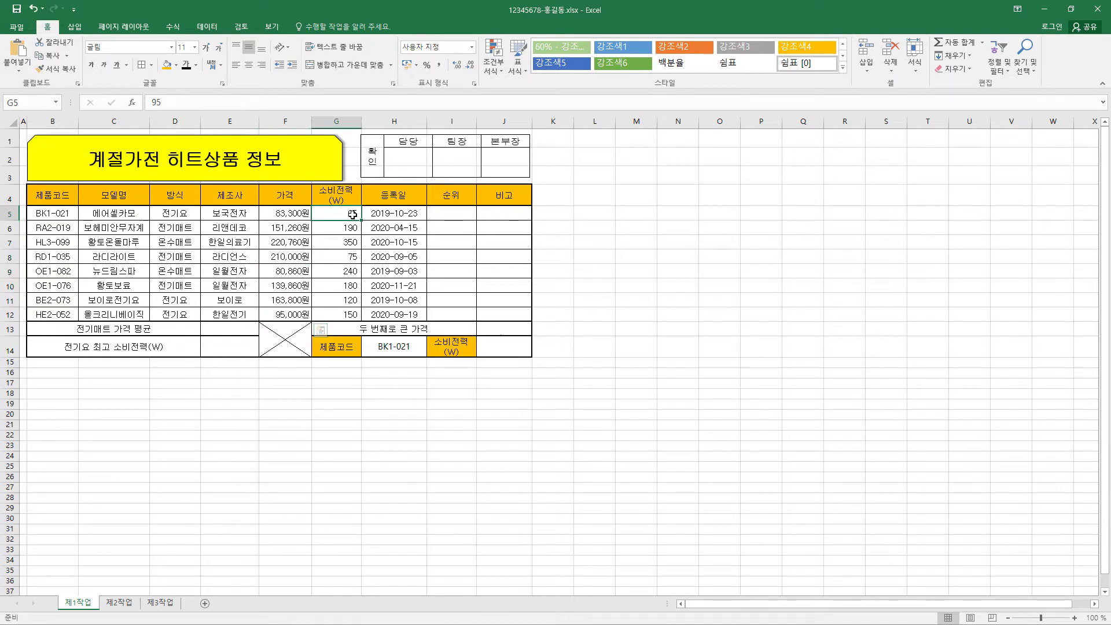
left_click_drag(352, 215, 350, 314)
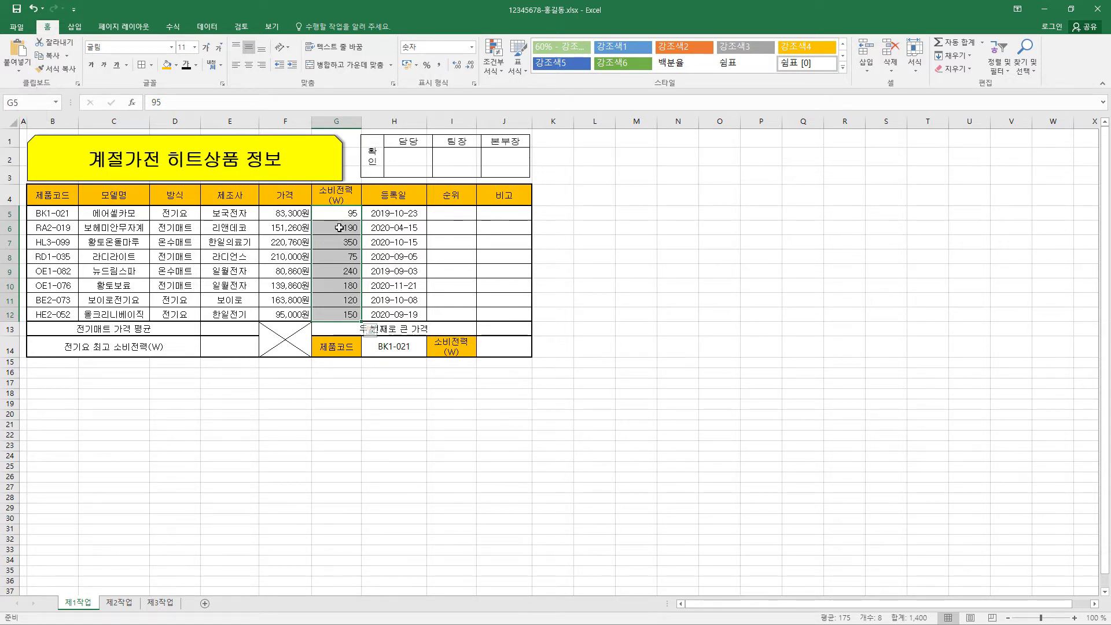
right_click(341, 227)
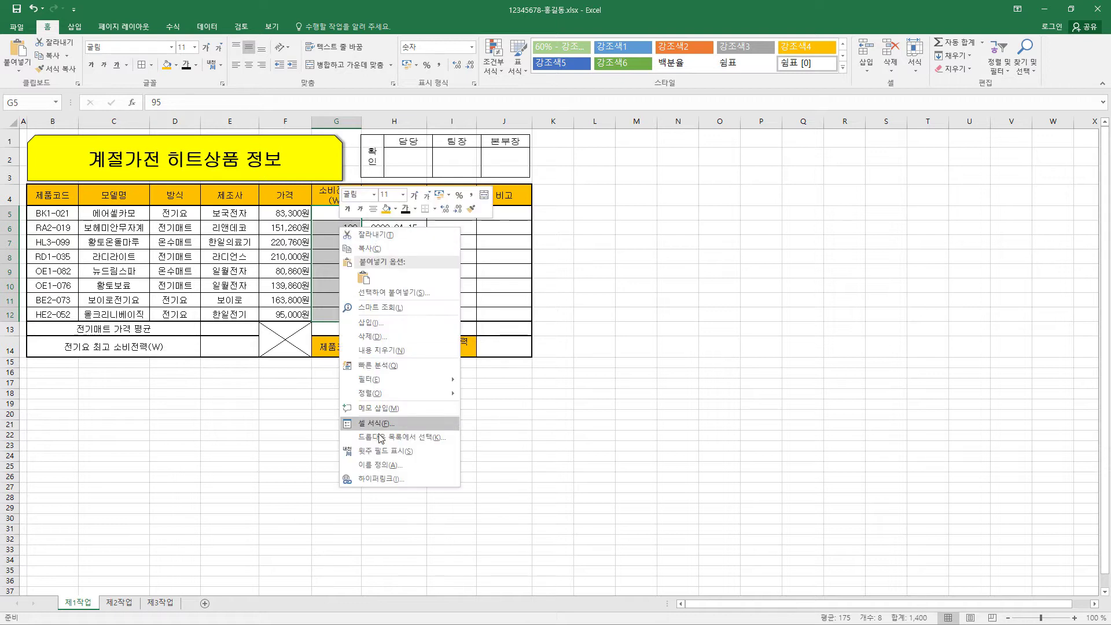
left_click(379, 464)
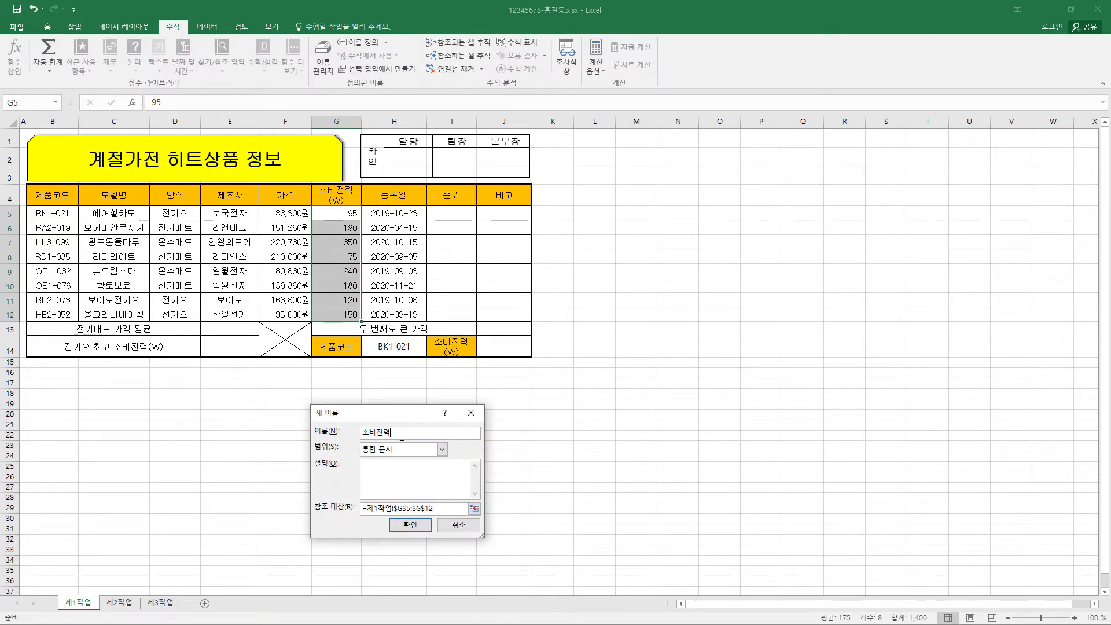
left_click(420, 526)
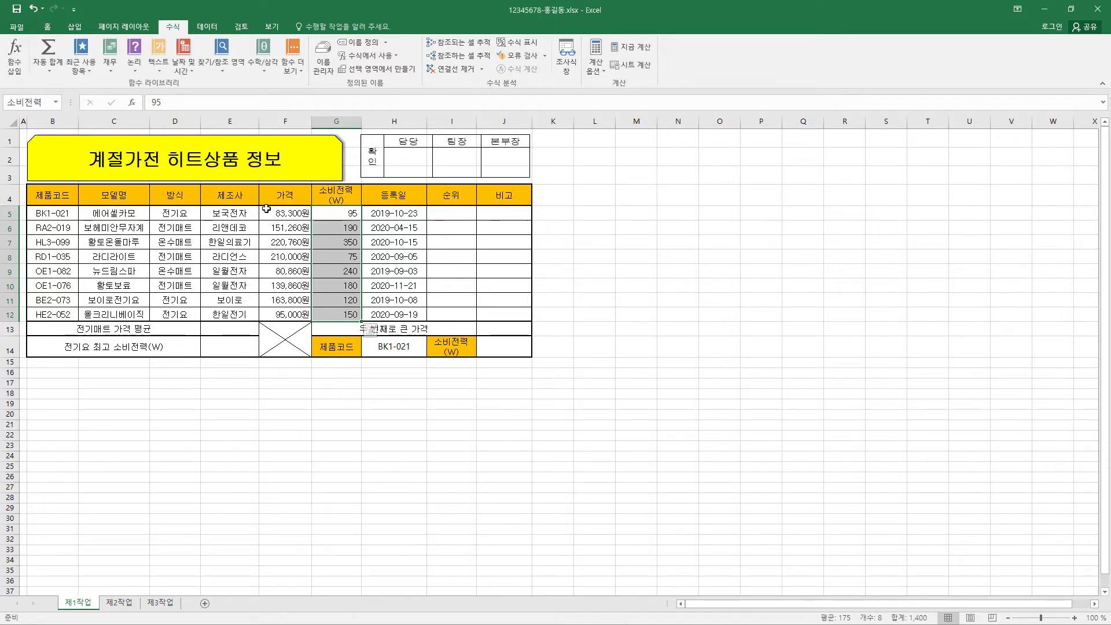
left_click(369, 215)
left_click(339, 213)
left_click_drag(339, 213, 344, 315)
key("alt+Tab")
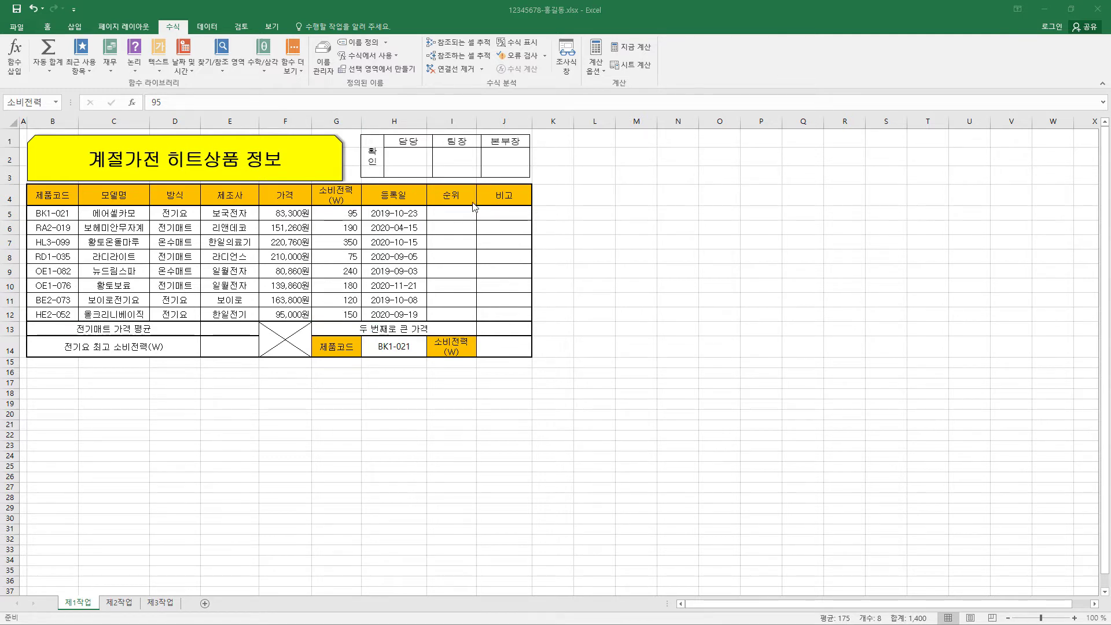
key("alt+Tab")
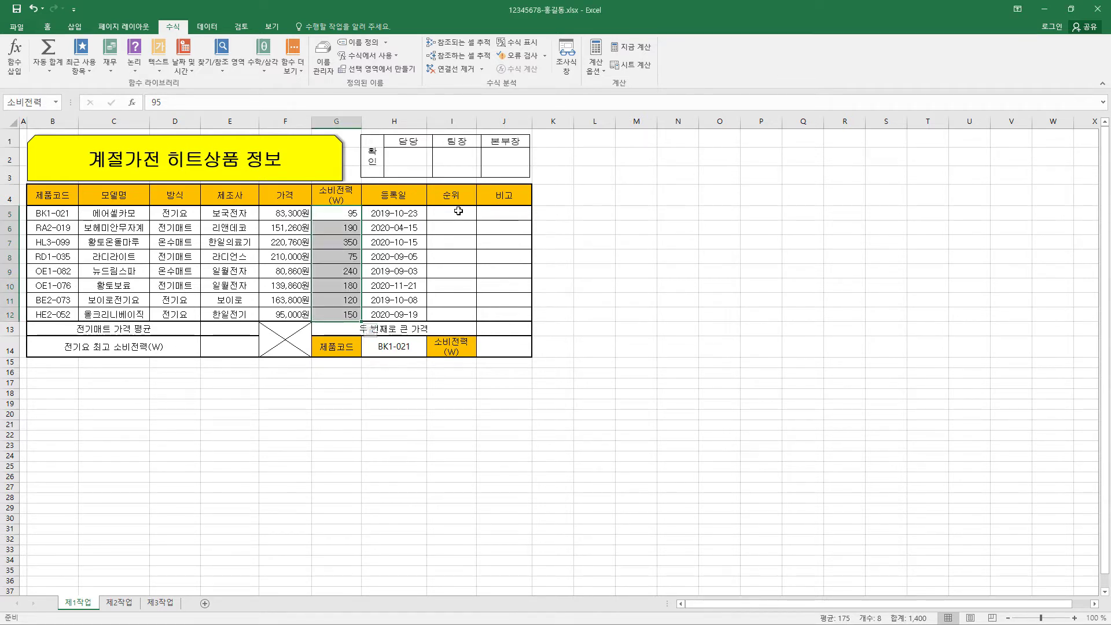
- Start a RANK.EQ formula for the 순위 cells I5:I12 with G5 as the number to rank
left_click_drag(458, 211, 459, 317)
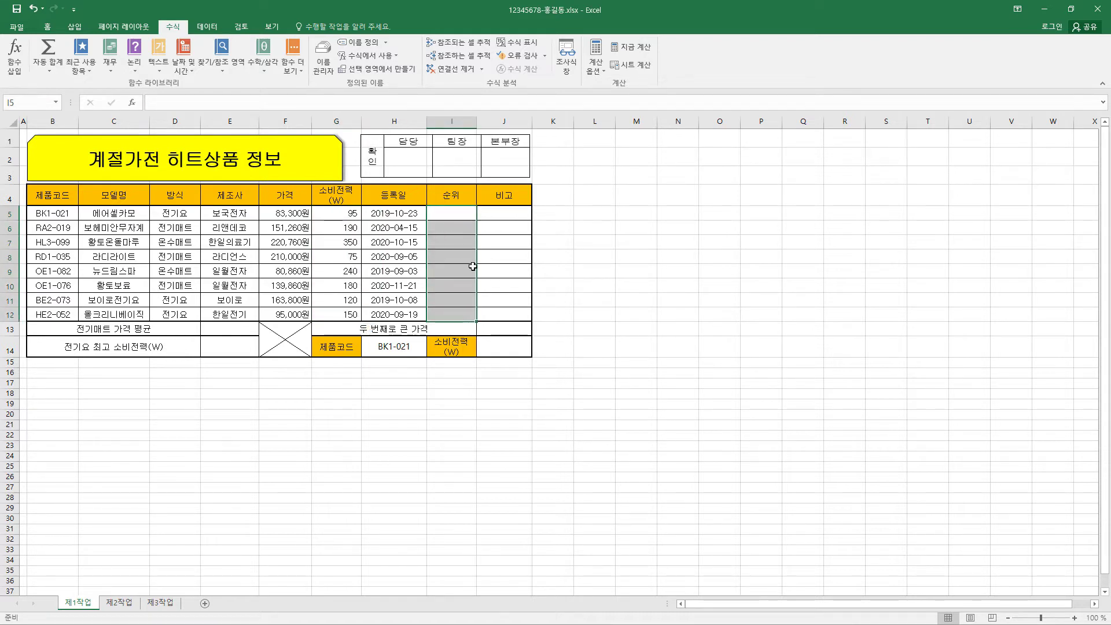
left_click(261, 104)
type("=")
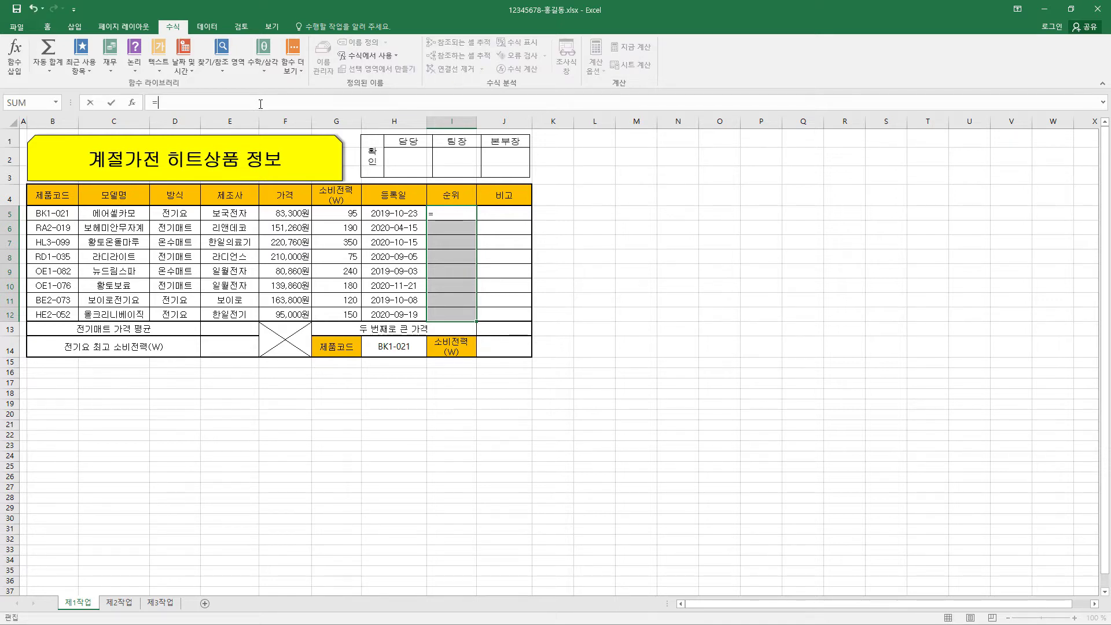
type("RANK.EQ(")
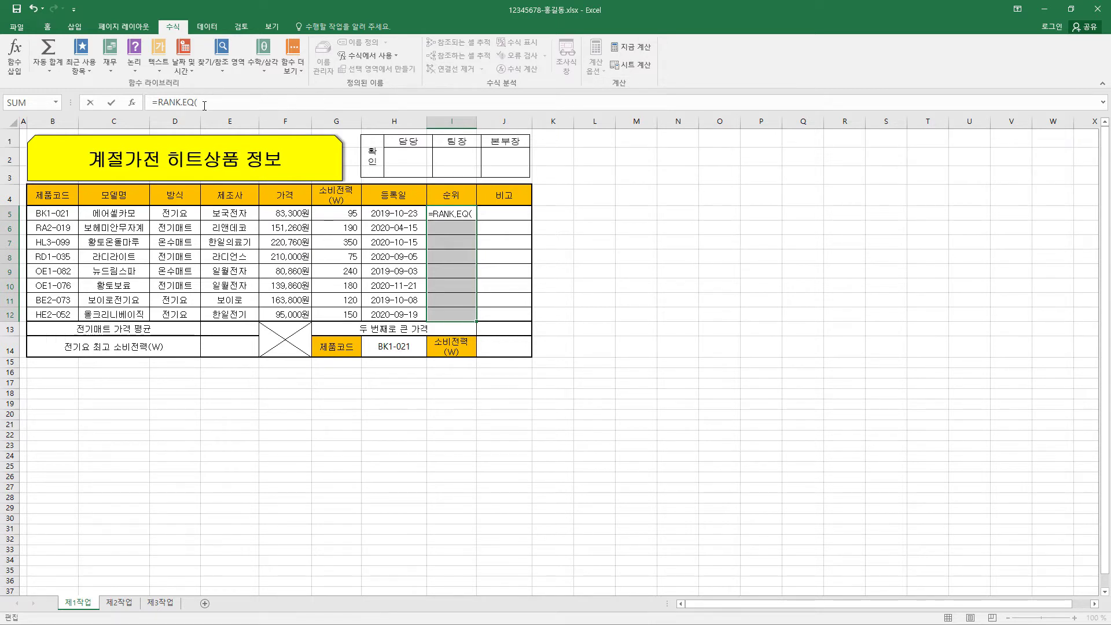
left_click(132, 104)
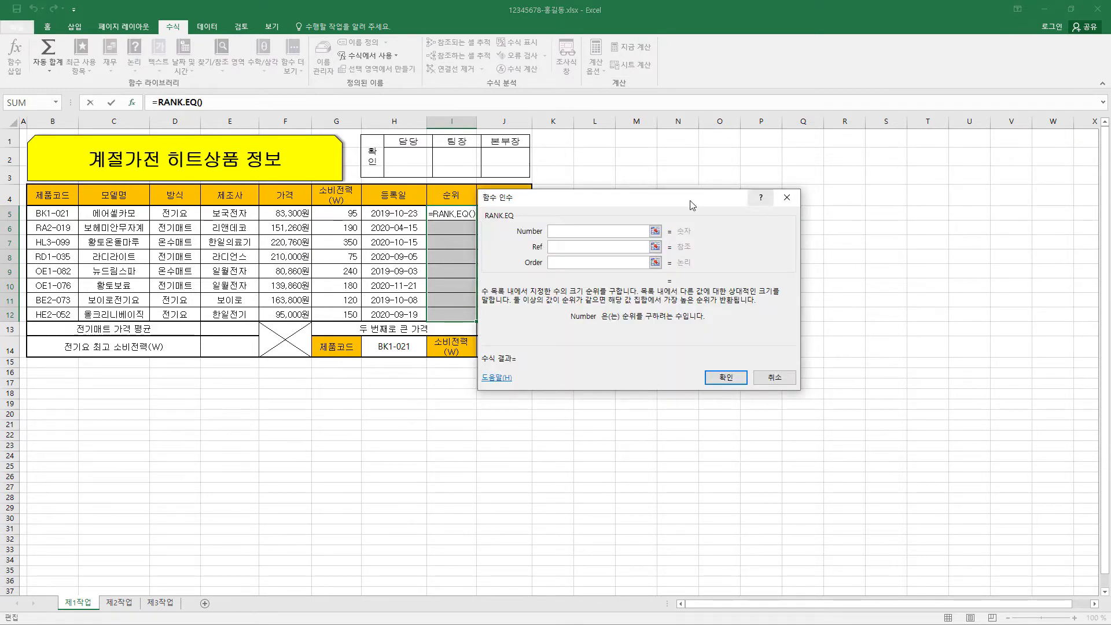
left_click_drag(634, 203, 663, 174)
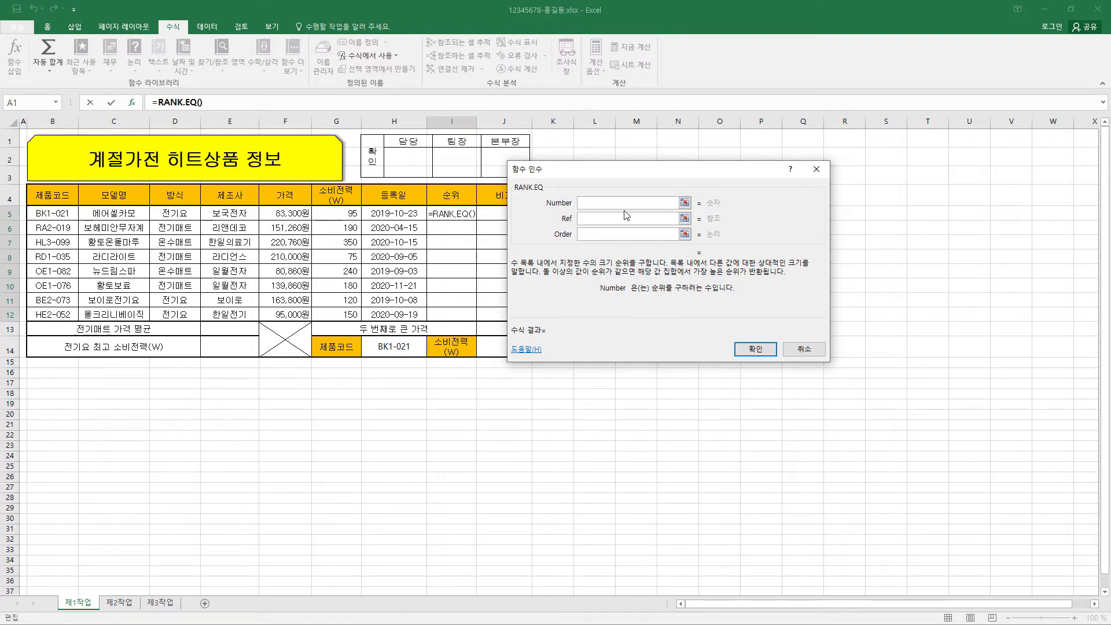
left_click(355, 214)
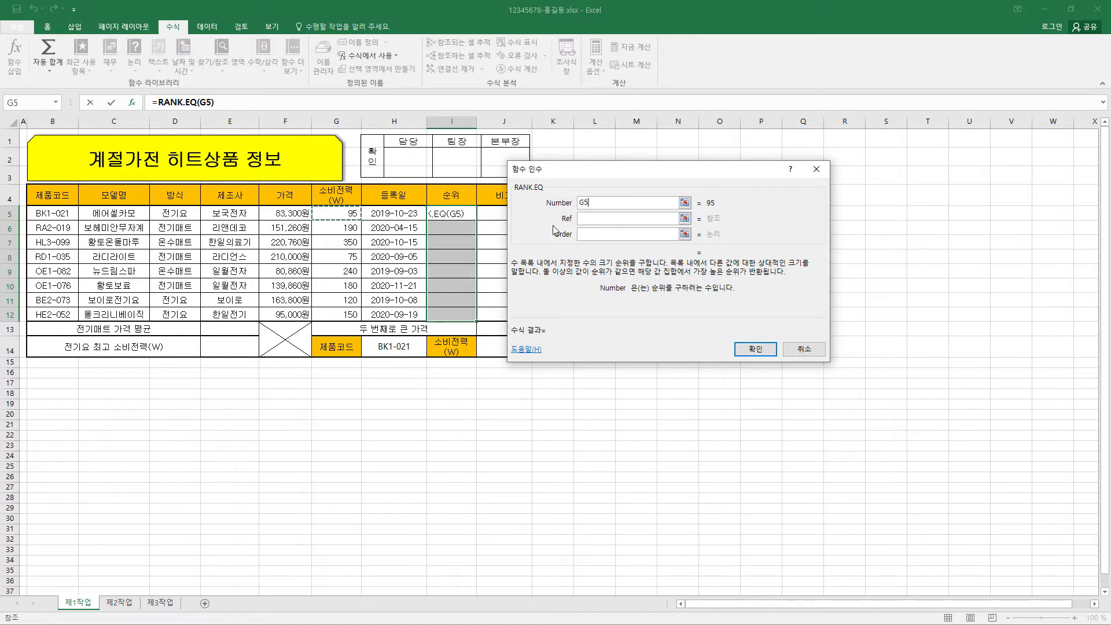
- Use the named range 소비전력 as the RANK.EQ reference, leave the order empty and accept the function
left_click(600, 220)
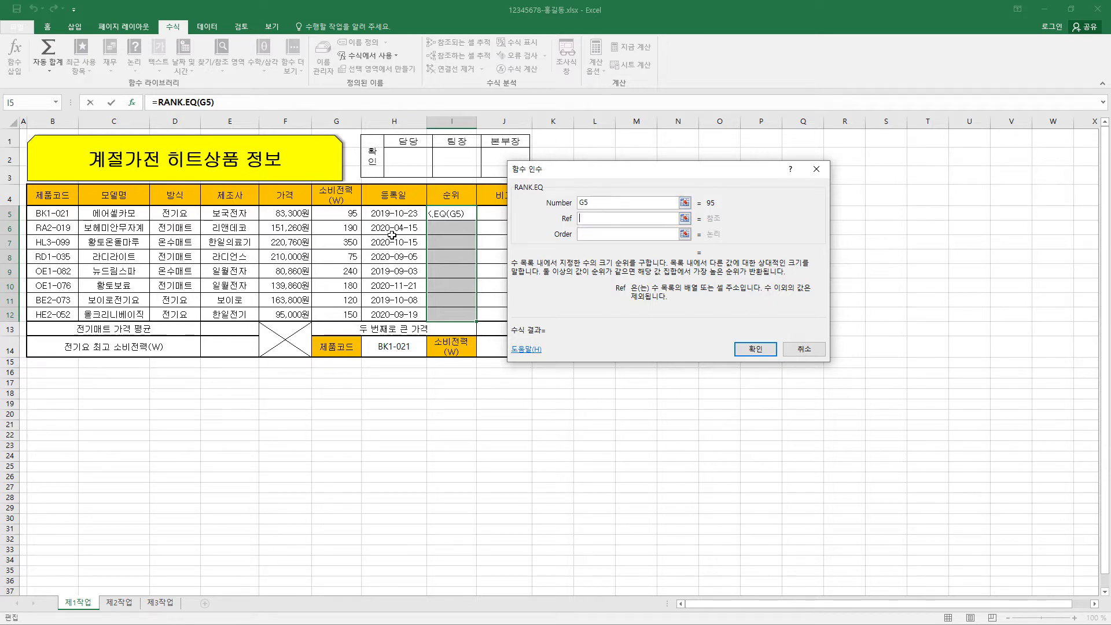
left_click_drag(357, 215, 348, 313)
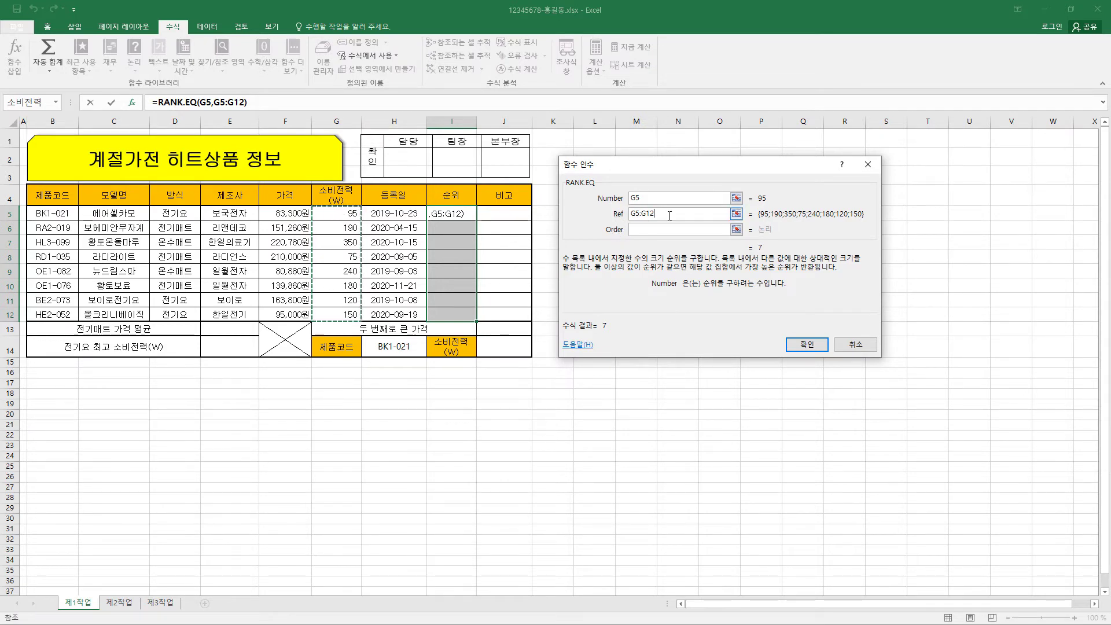
left_click_drag(670, 215, 620, 212)
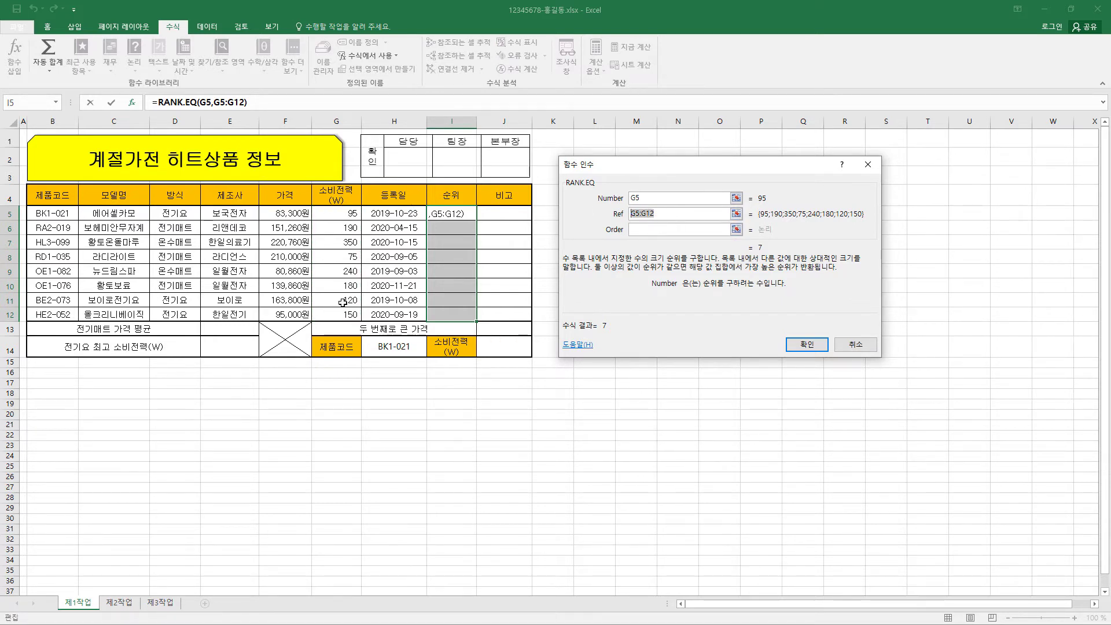
type("소비")
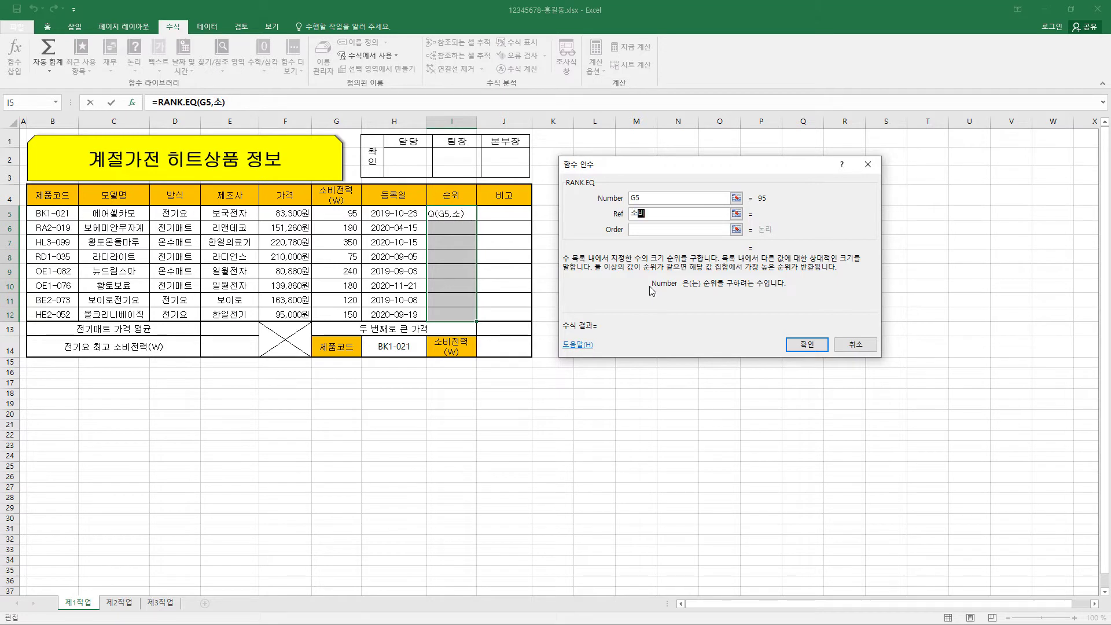
type("전력")
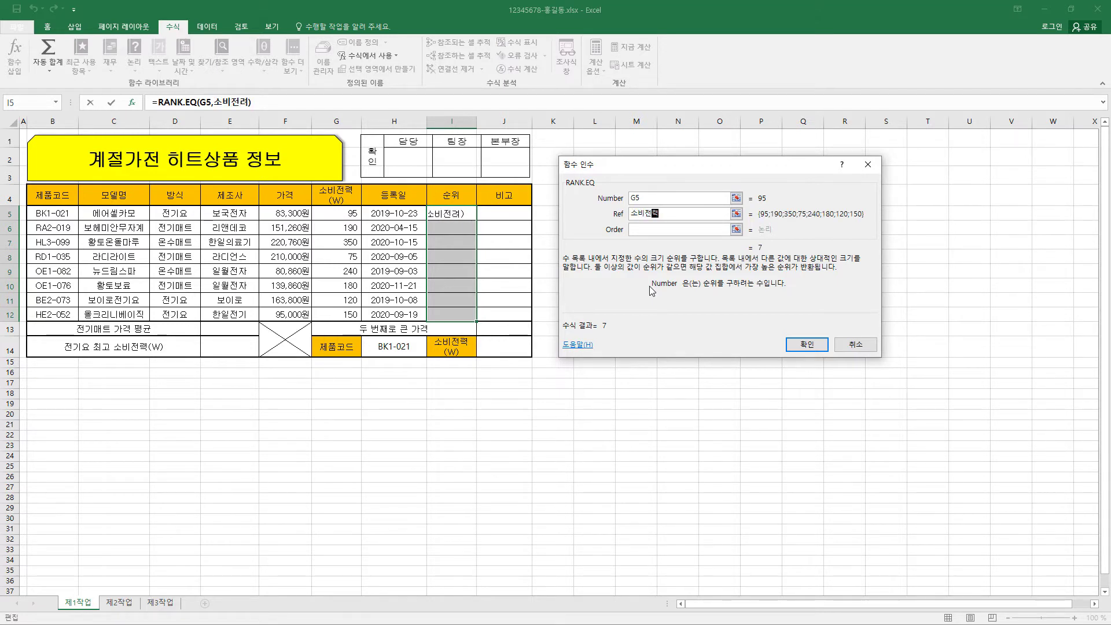
left_click(665, 215)
left_click(656, 229)
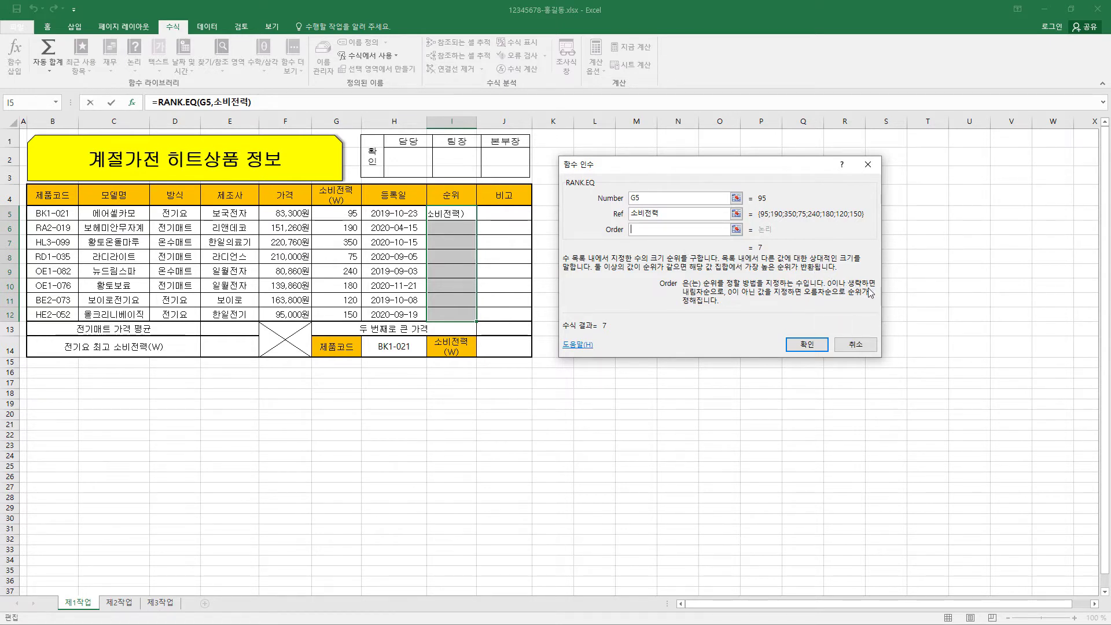
left_click(806, 345)
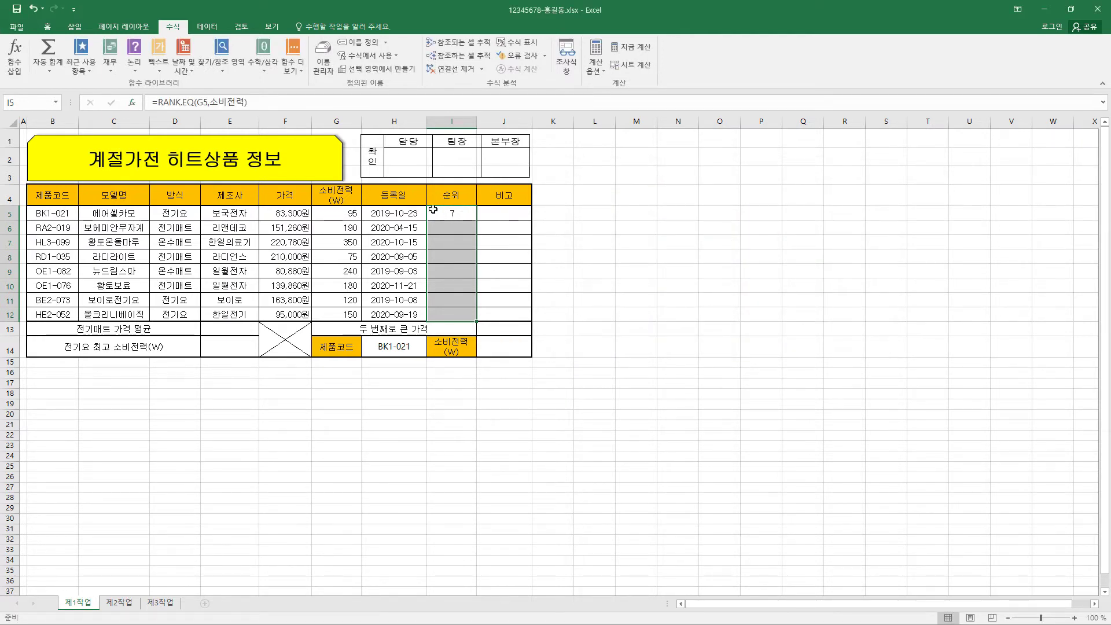
- Append &"위" to the RANK.EQ formula and enter it in all of I5:I12
left_click(285, 99)
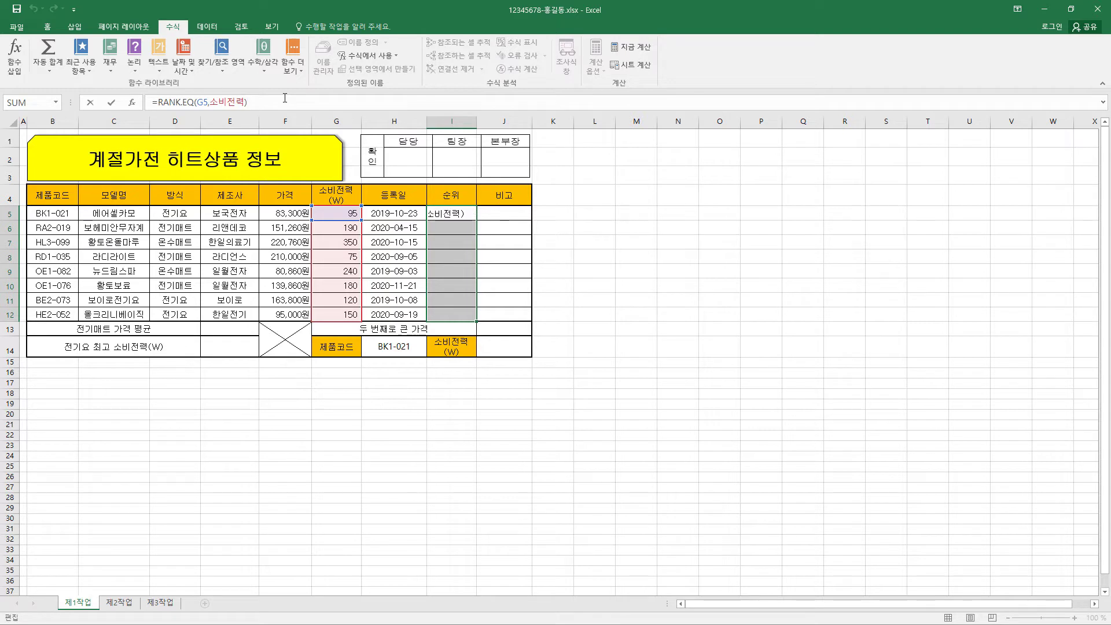
type("&\"위\"")
key("ctrl+Return")
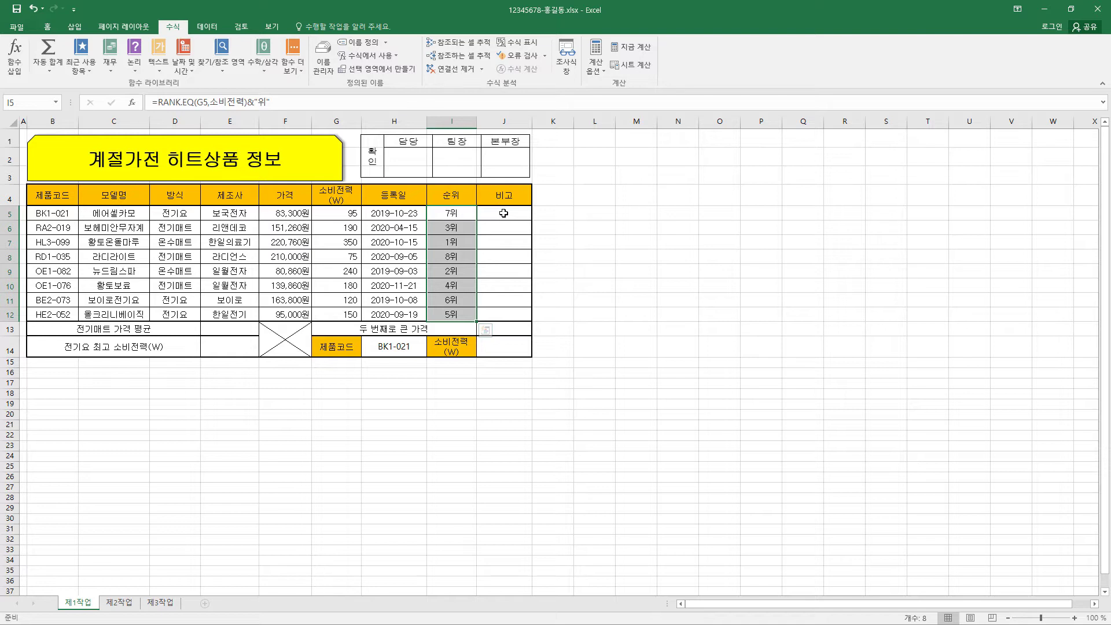
- Enter a MID function for the 비고 cells J5:J12 with B5 as the text, start position 3 and 1 character
left_click_drag(503, 213, 504, 316)
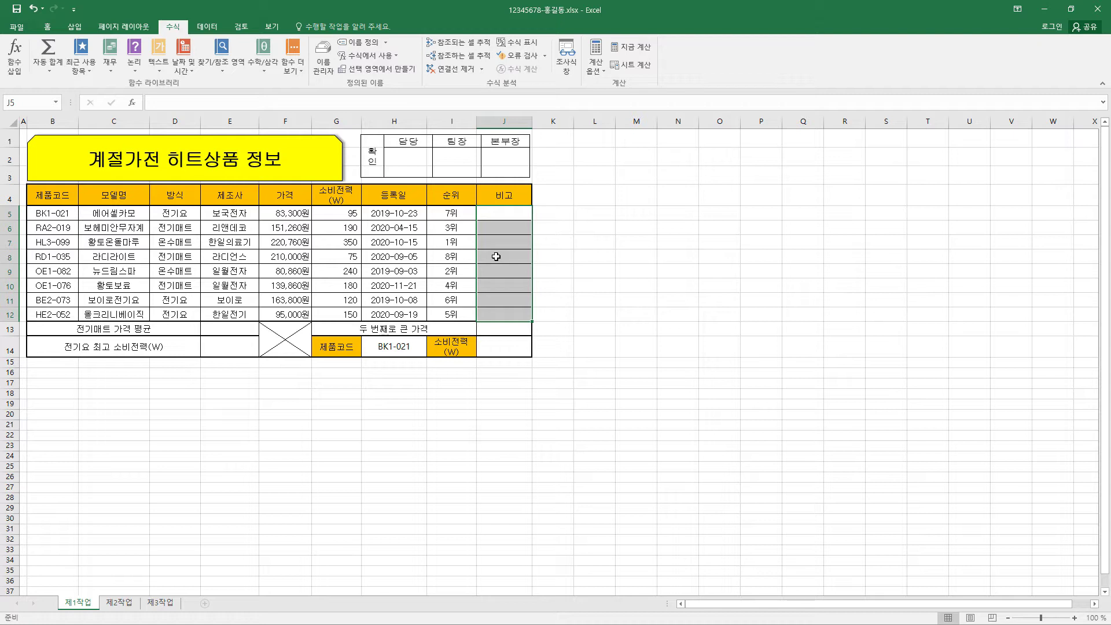
left_click(156, 104)
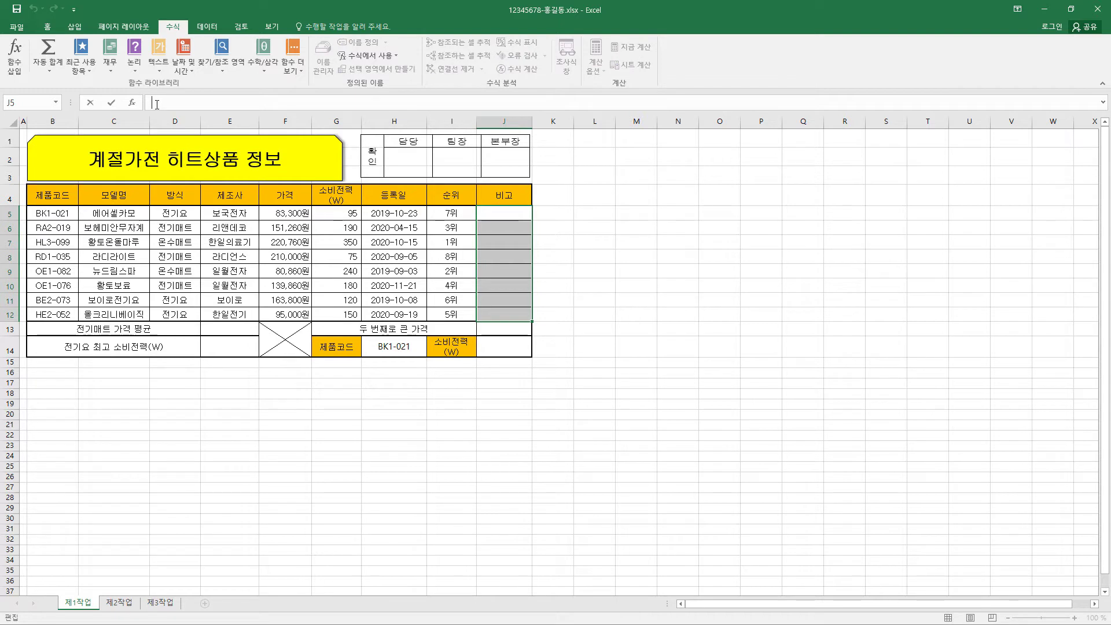
type("=MID(")
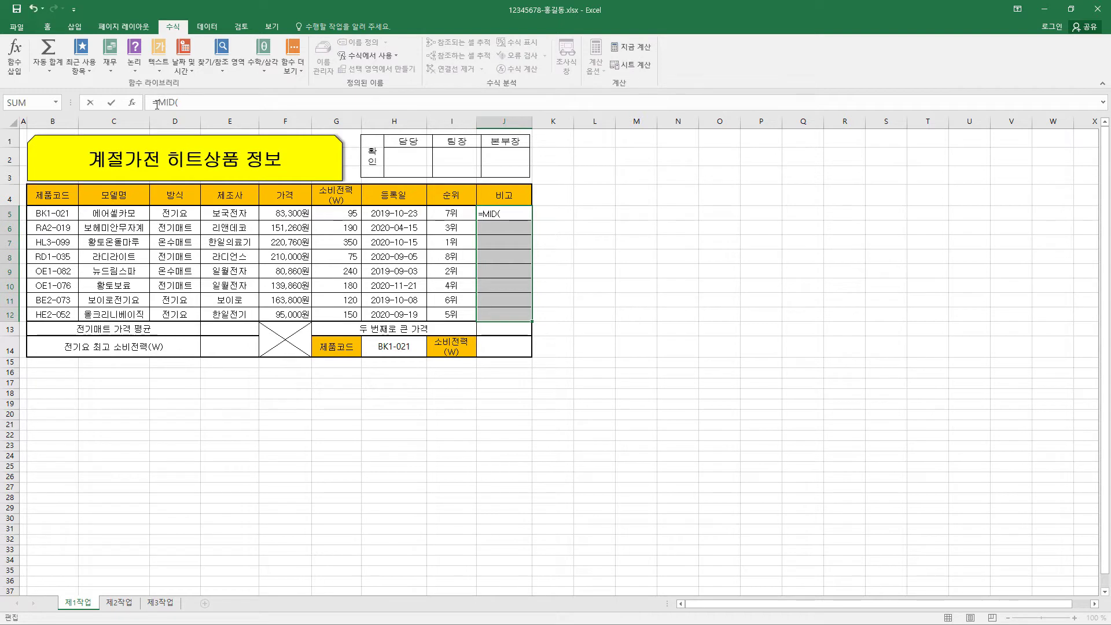
left_click(133, 103)
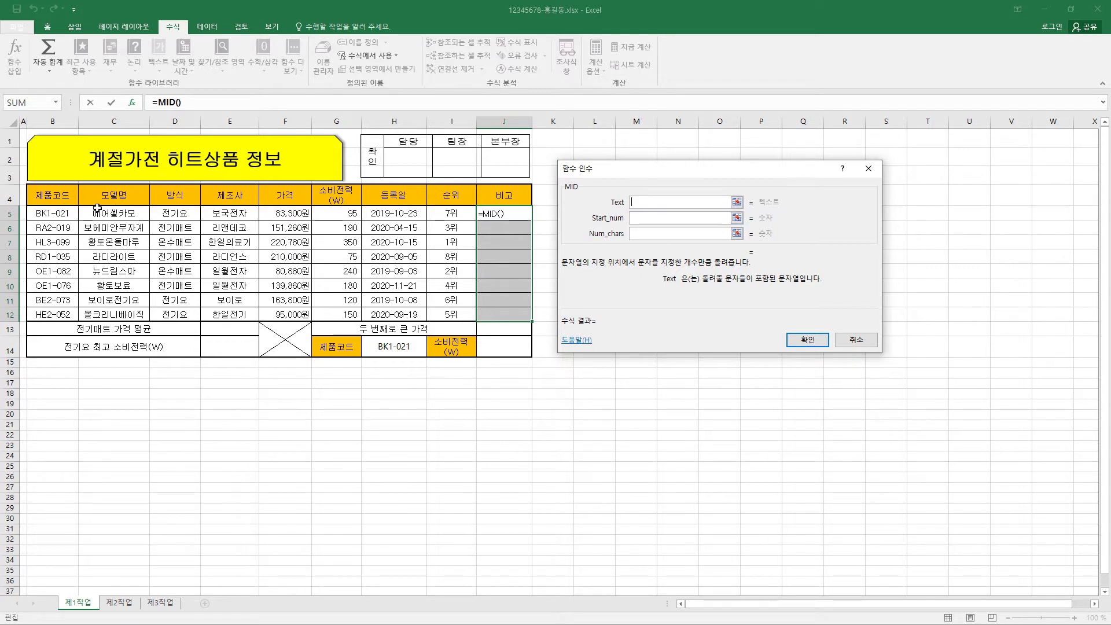
left_click(67, 214)
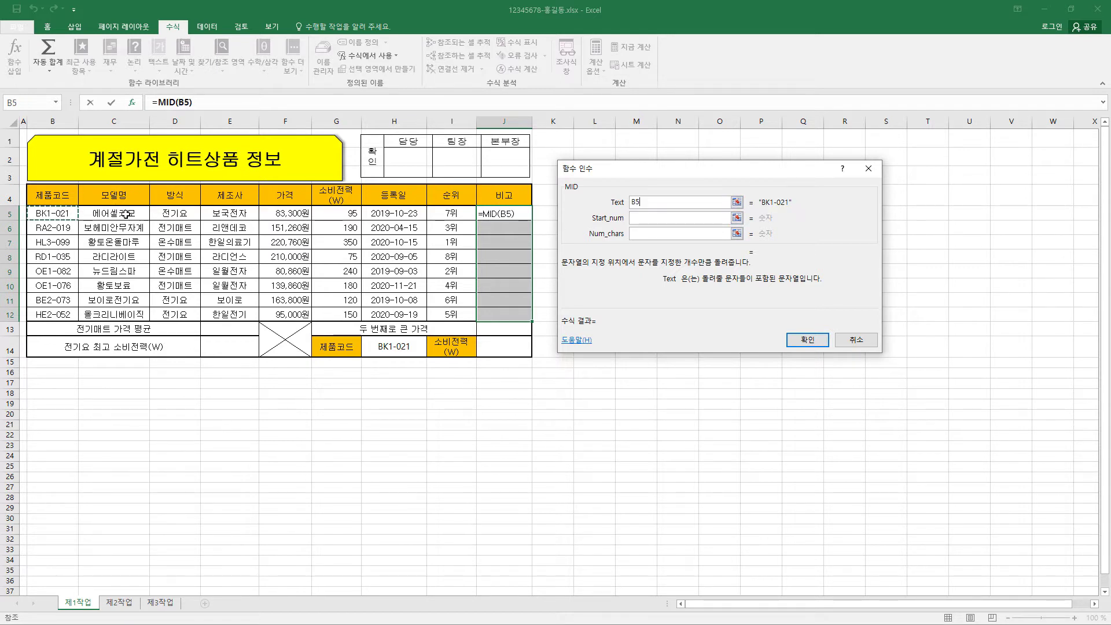
left_click(648, 219)
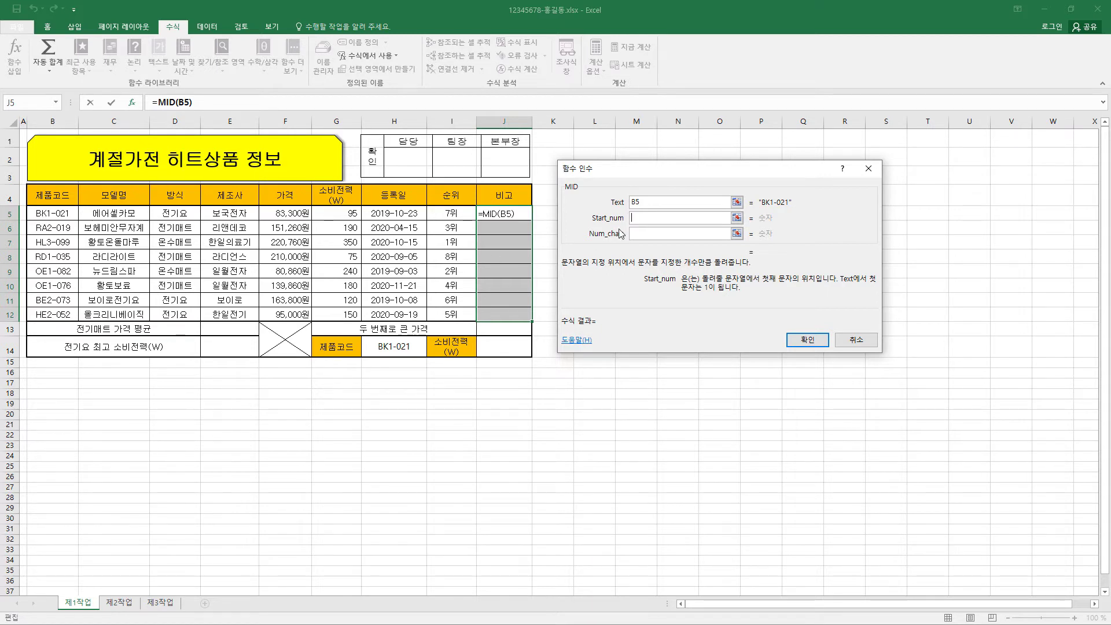
type("3")
key("Tab")
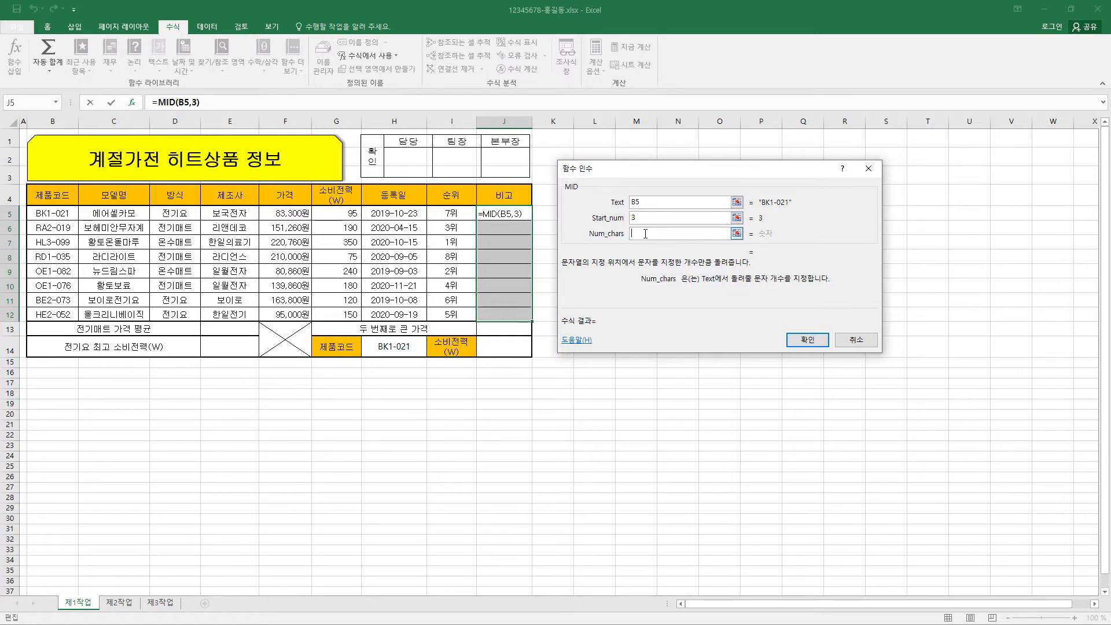
type("1")
left_click(808, 340)
- Cut the MID expression and reuse it in an IF function with the logical test MID(B5,3,1)="1"
left_click(197, 102)
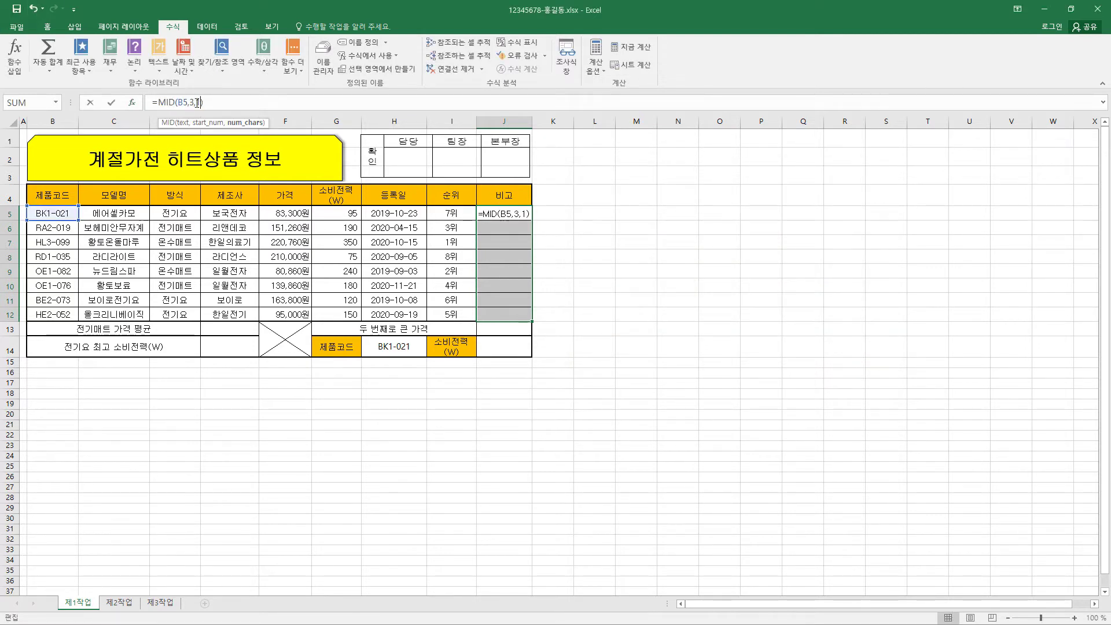
right_click(196, 103)
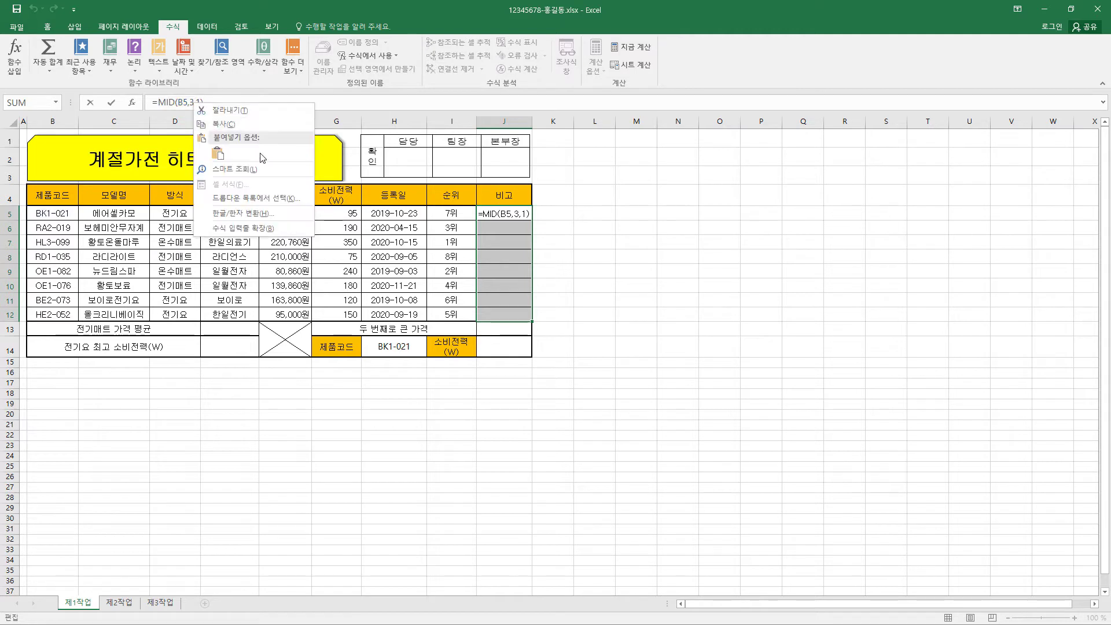
left_click(251, 115)
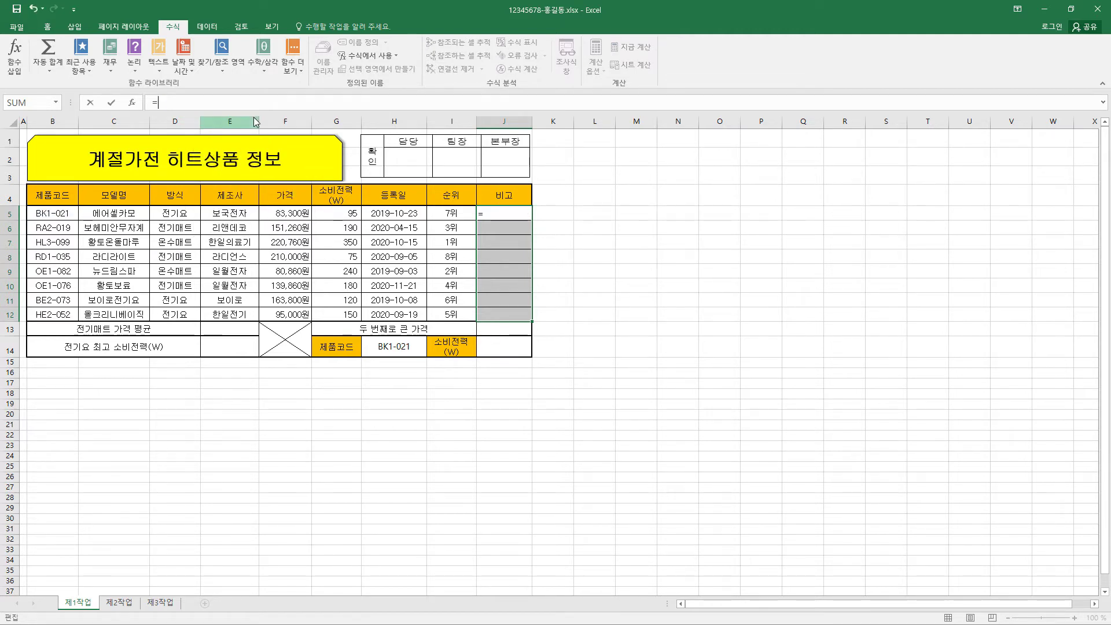
type("IF(")
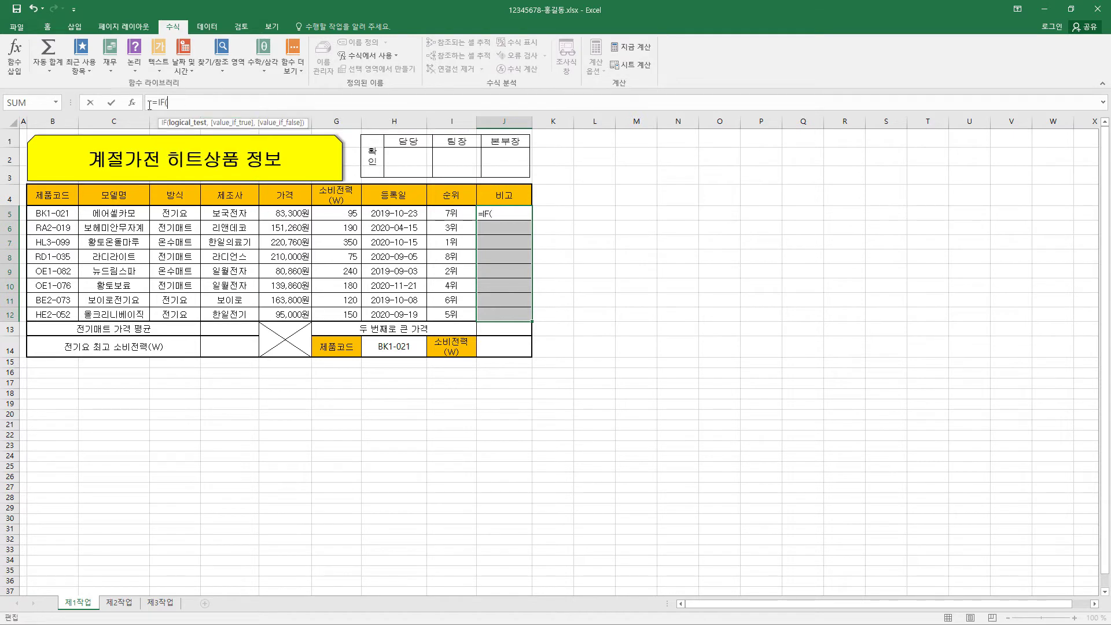
left_click(134, 104)
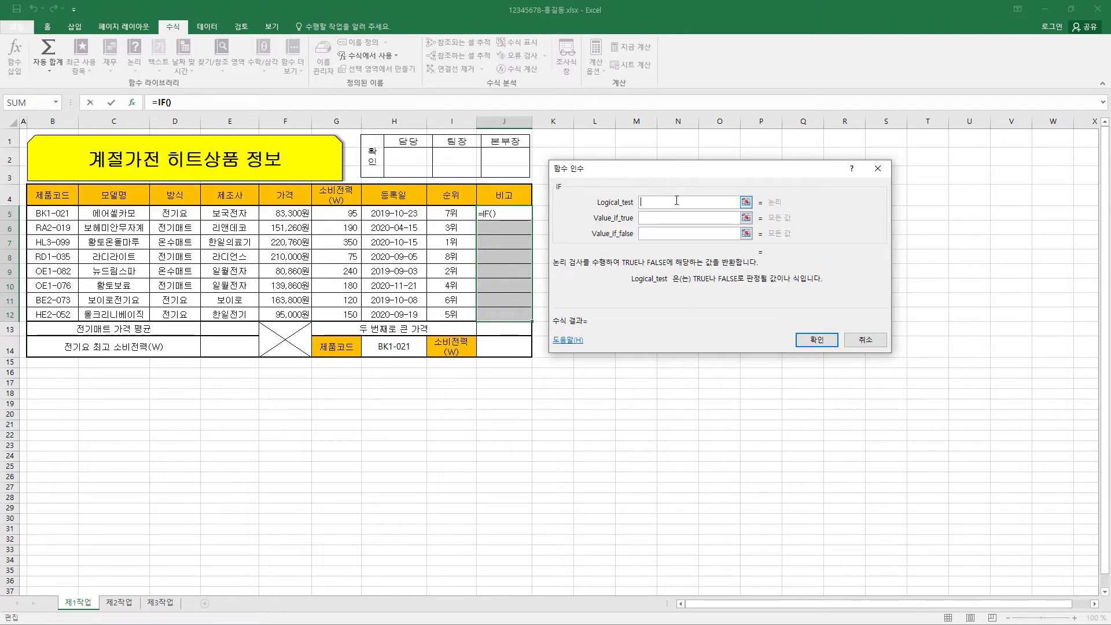
type("MID(B5,3,1)")
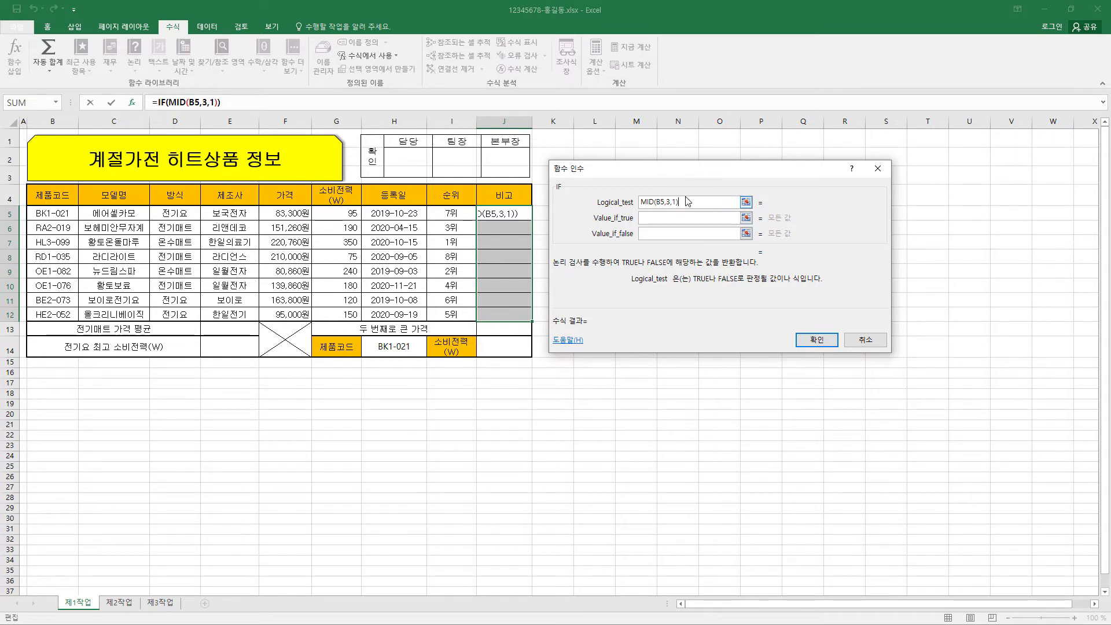
left_click(690, 218)
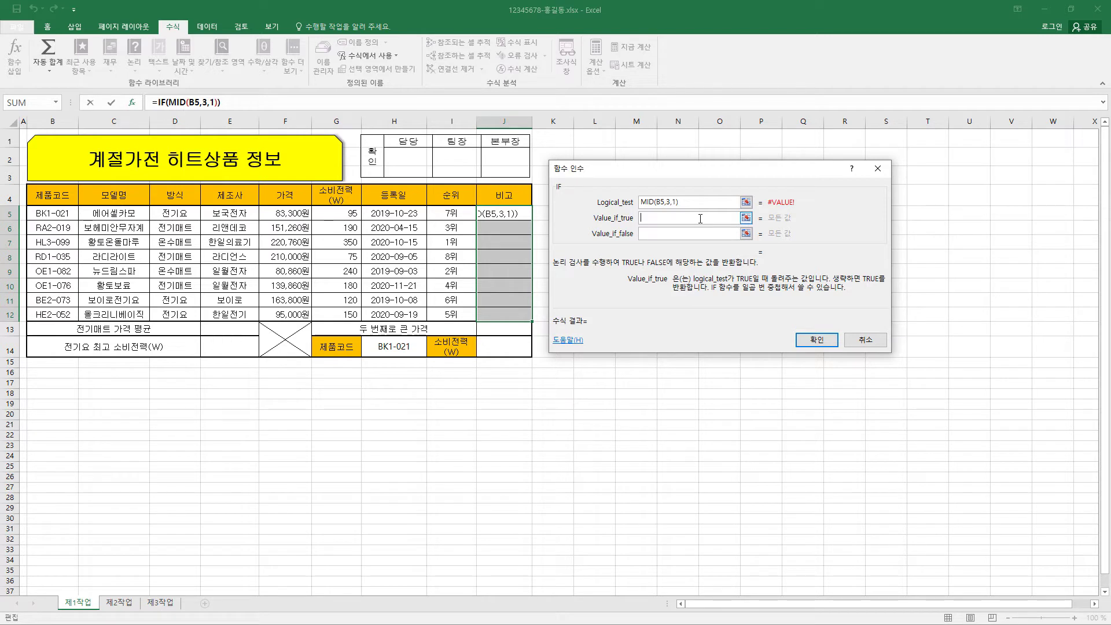
left_click(689, 203)
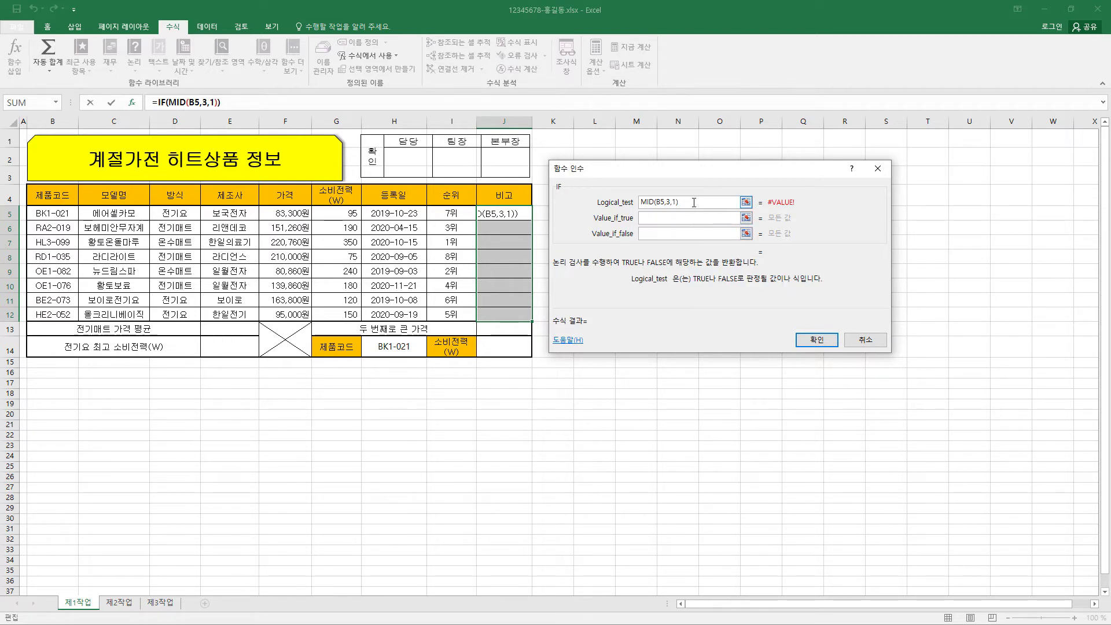
type("=\"1\"")
- Set the IF's true value to "싱글" and its false value to a nested IF(MID(B5,3,1)="2", and accept the arguments
left_click(680, 219)
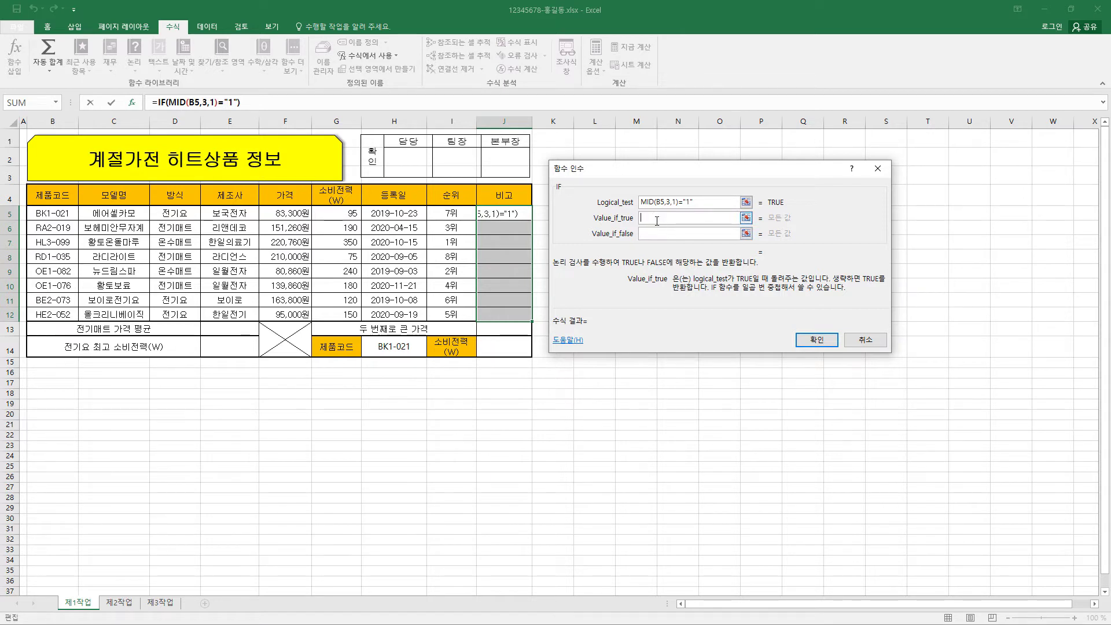
type("\"싱글\"")
key("Tab")
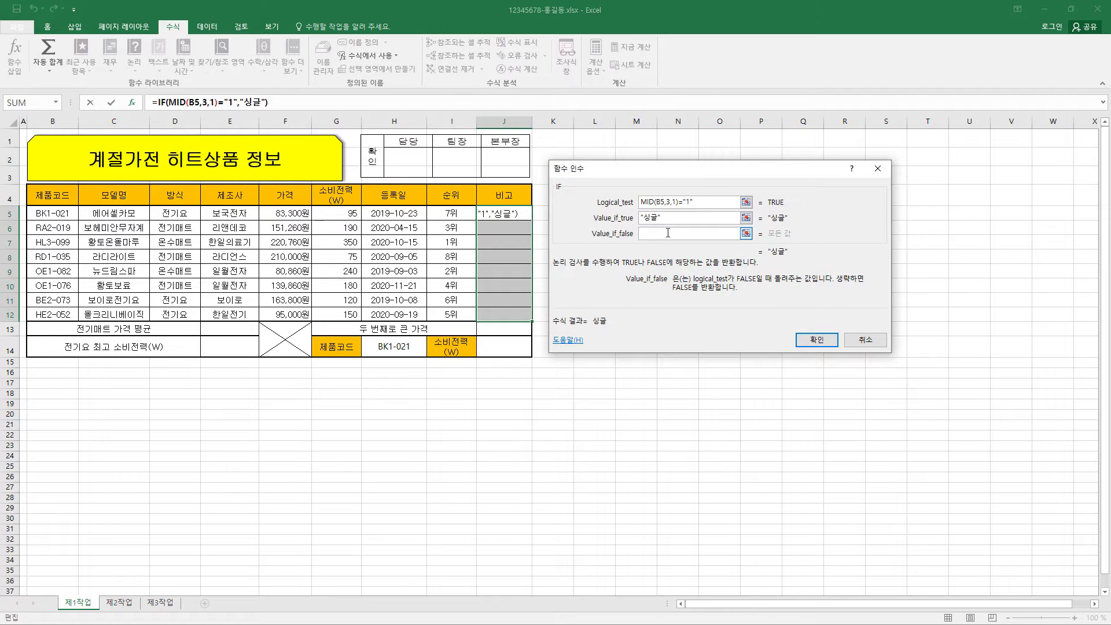
type("IF(MID(B5,3,1)")
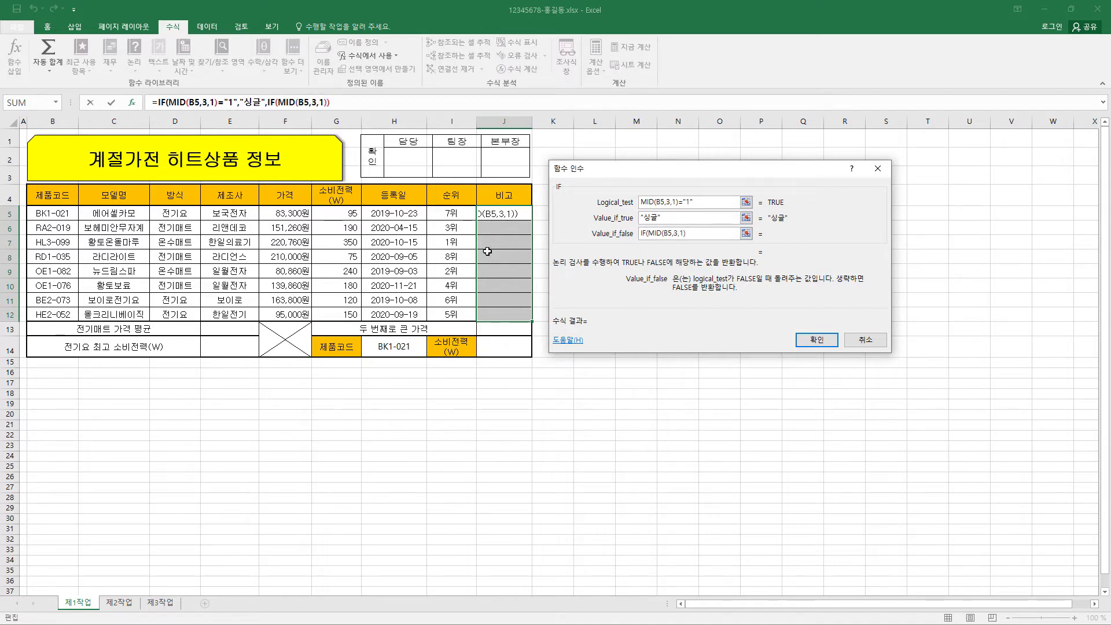
type("=\"2\"")
left_click(827, 342)
left_click(524, 384)
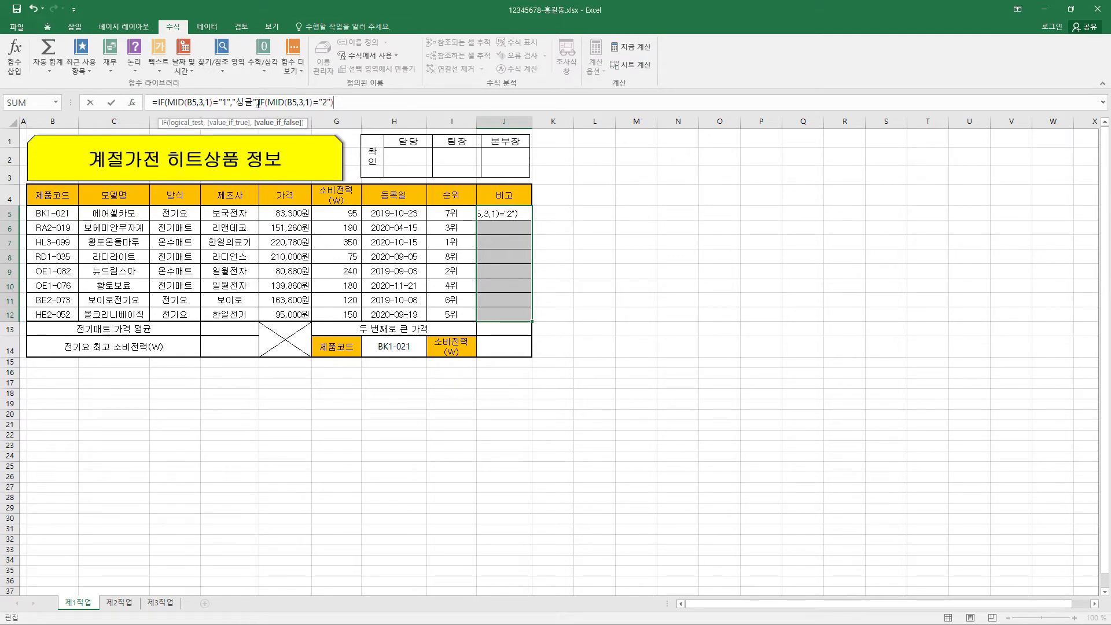
- Examine how the outer IF, the nested IF and its MID part are arranged in the 비고 formula
type(",")
left_click_drag(158, 102, 230, 101)
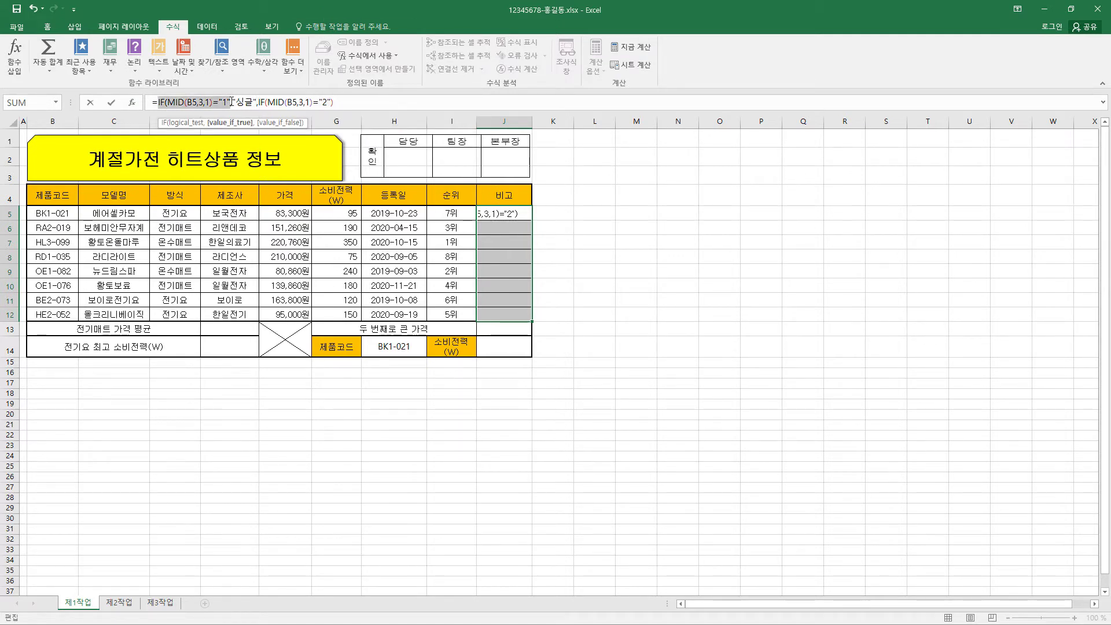
left_click(232, 102)
type(",")
left_click(263, 102)
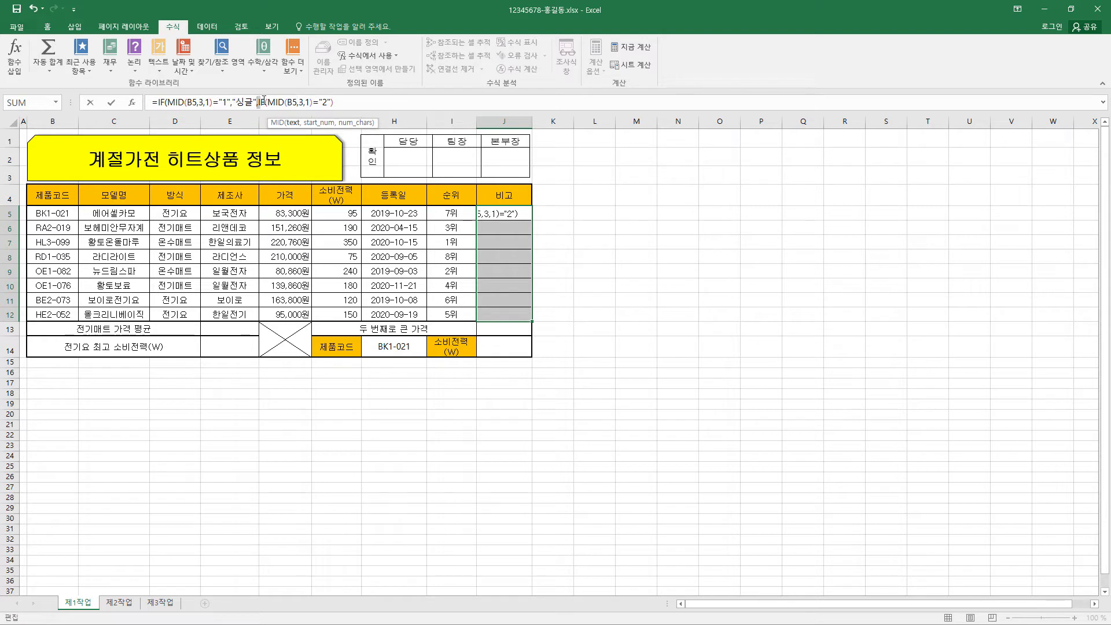
key("End")
type(",")
left_click_drag(255, 102, 289, 102)
left_click(287, 102)
left_click_drag(258, 101, 286, 102)
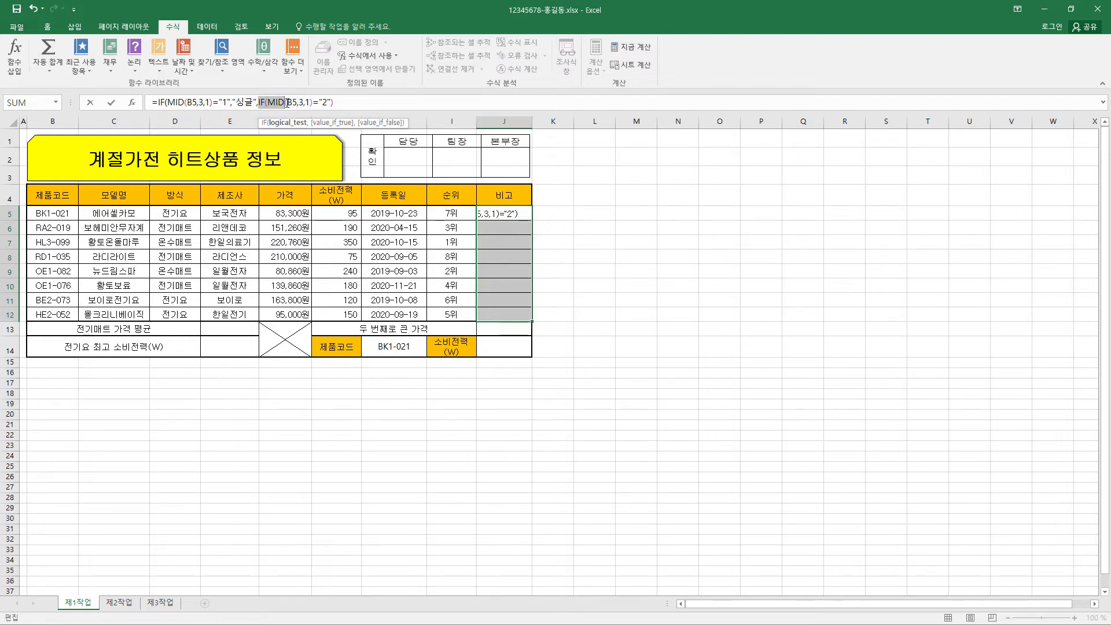
left_click(268, 102)
left_click(313, 101, "shift")
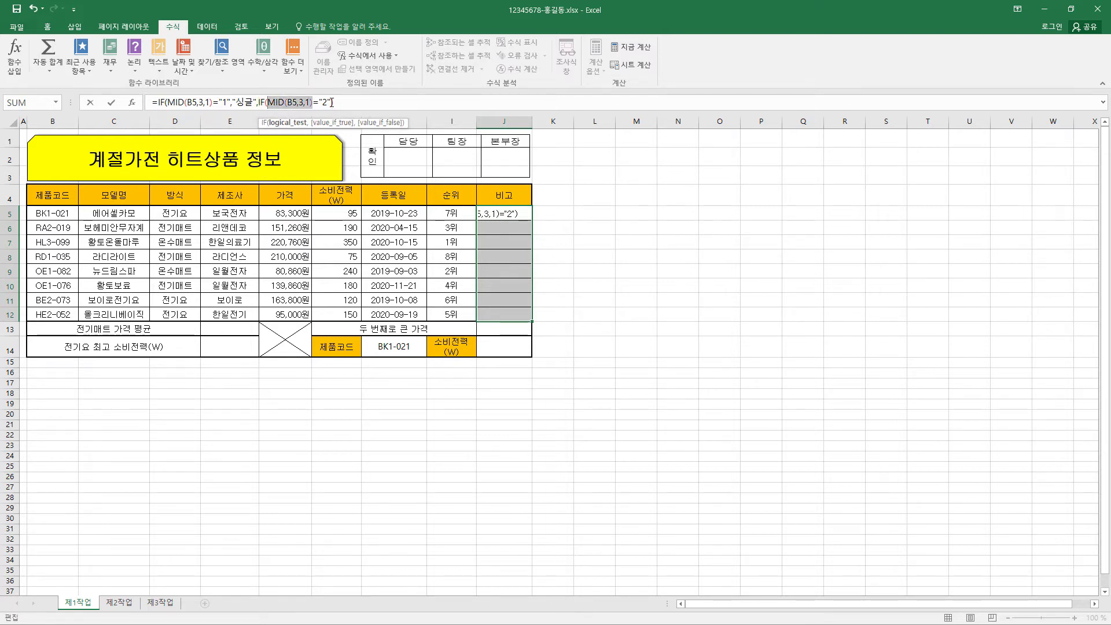
left_click(336, 102)
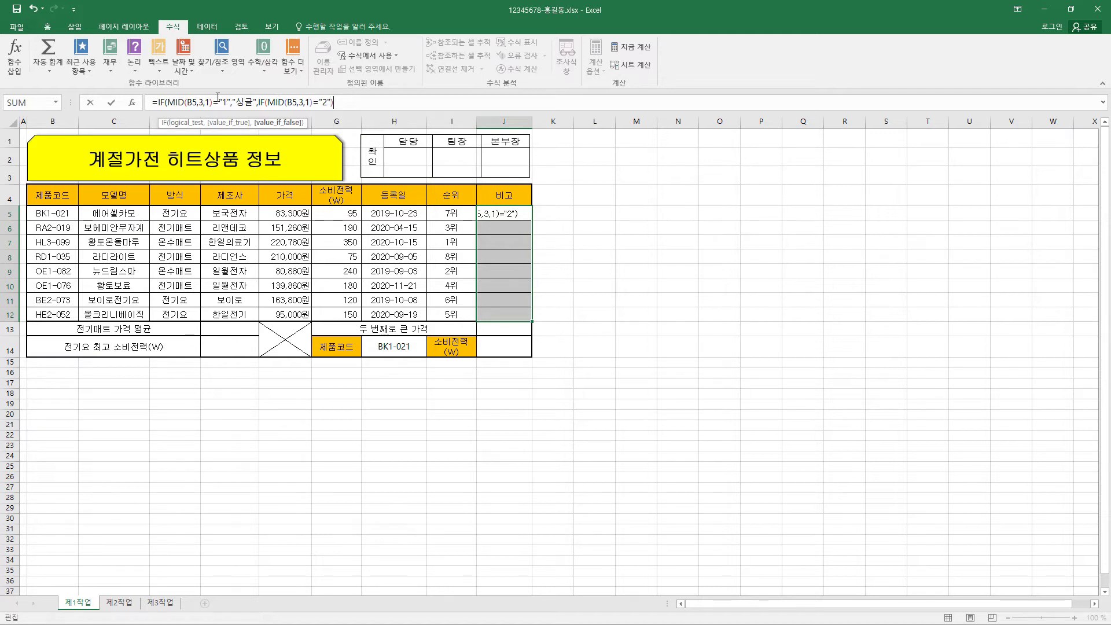
- Try to complete the nested function's arguments with MID(B5,3,1)="2", "더블" and "특대형" and accept them
left_click(274, 103)
left_click(132, 103)
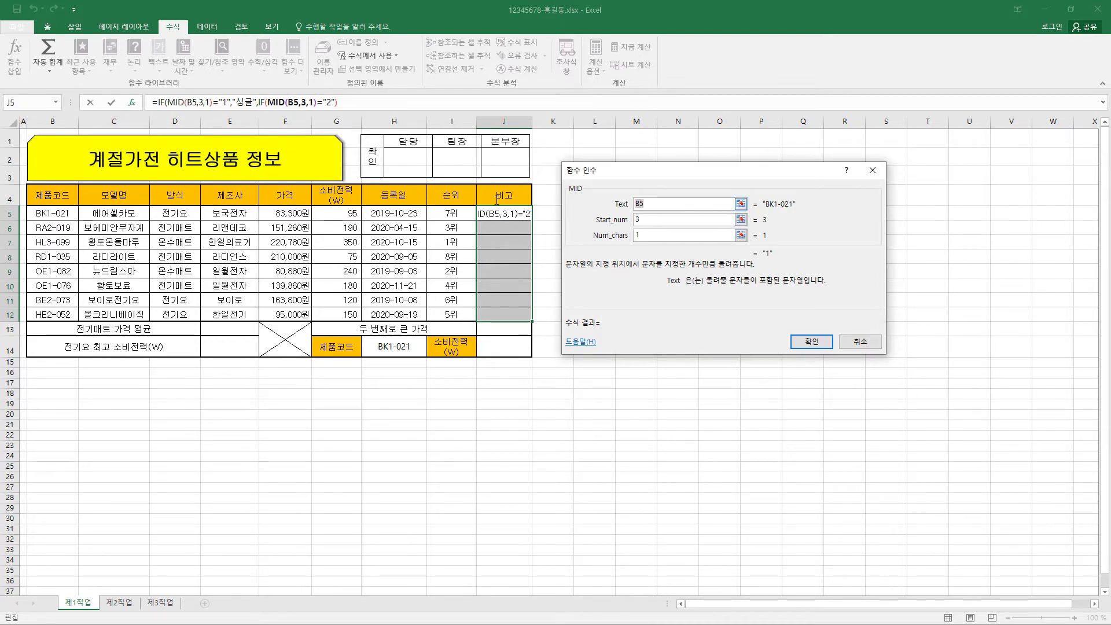
type("MID(B5,3,1)=\"2\"")
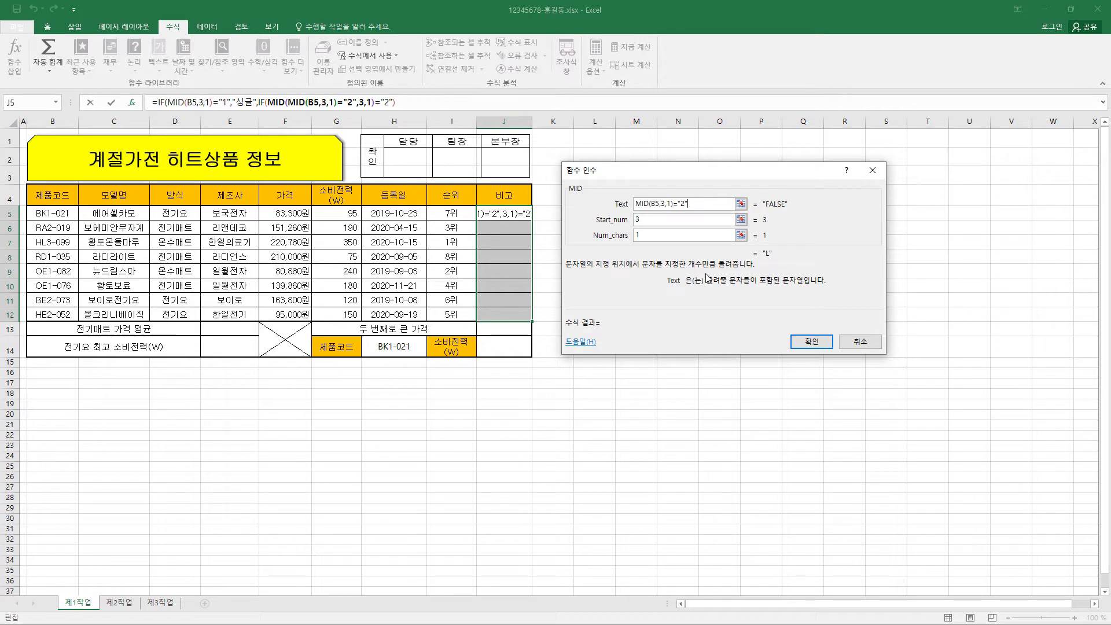
key("Tab")
type("\"더블\"")
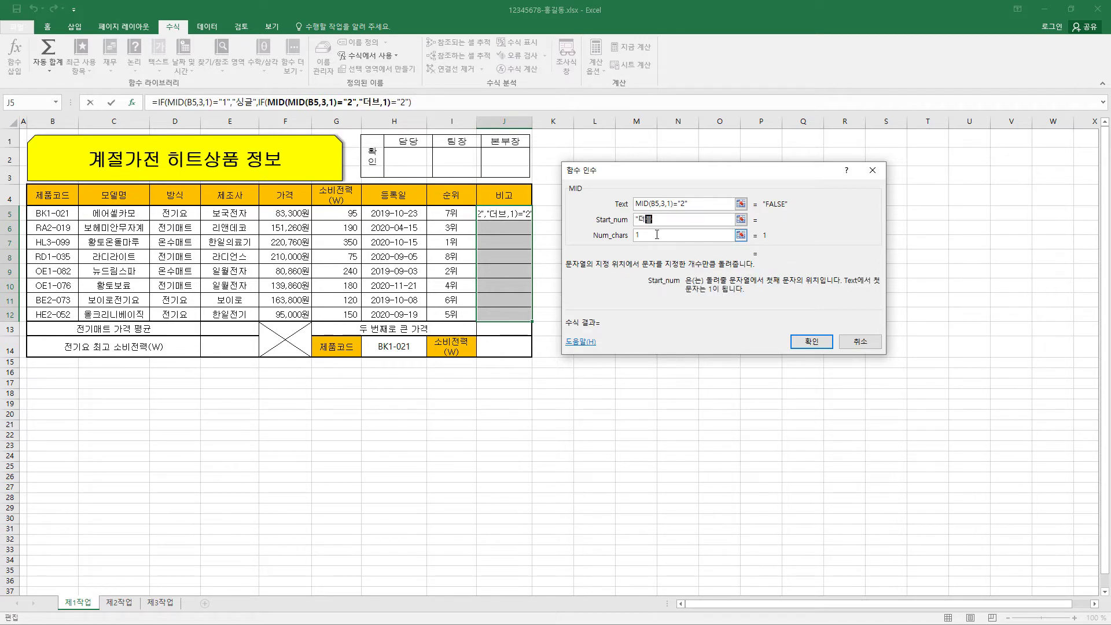
key("Tab")
left_click(657, 235)
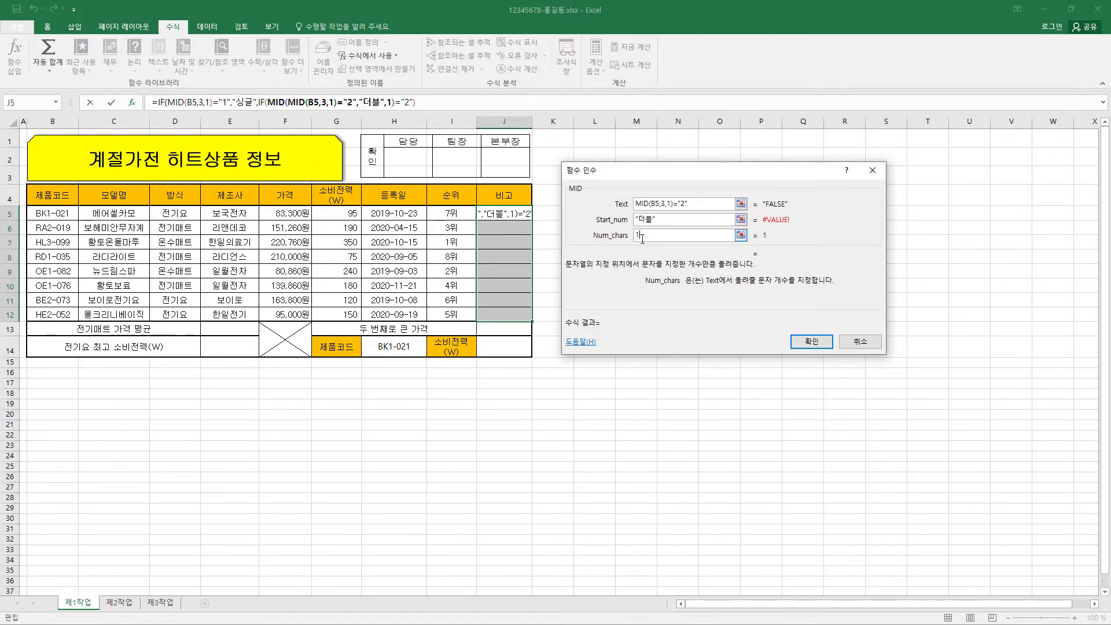
type("특대형\"")
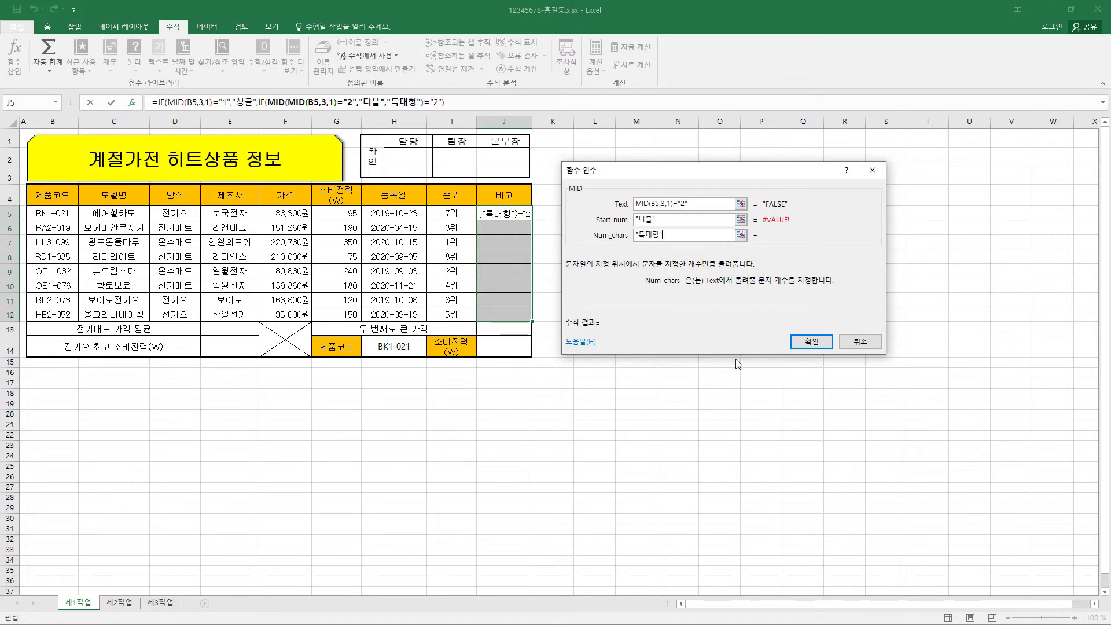
left_click(811, 342)
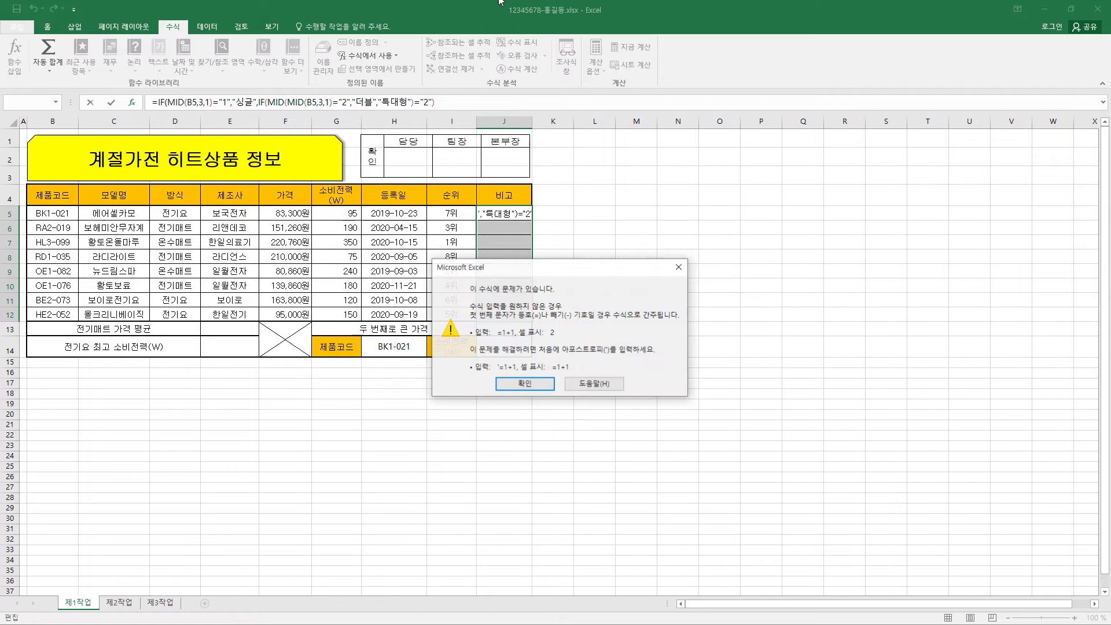
left_click(526, 383)
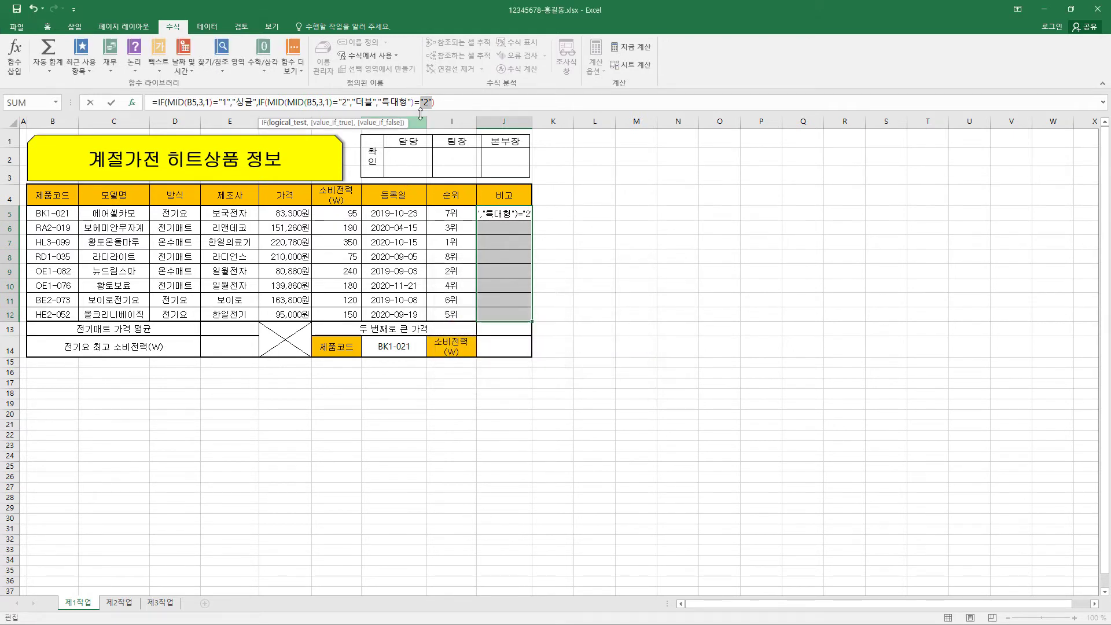
- Delete the surplus outer MID( and everything after the "2" comparison, including "더블" and "특대형", from the nested IF
left_click(404, 103)
left_click(403, 103)
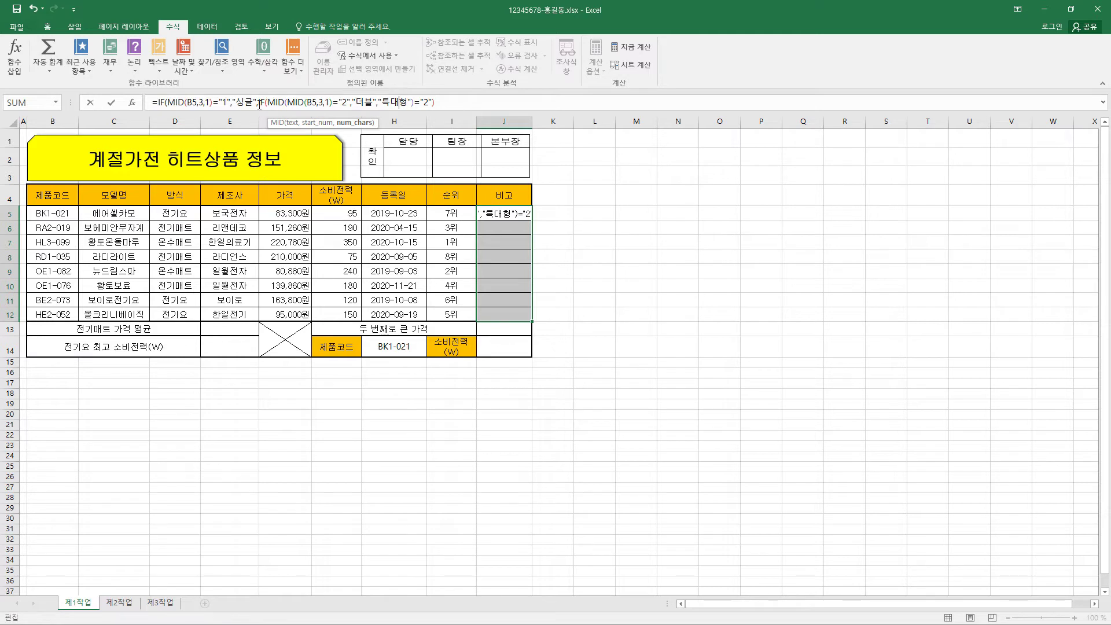
left_click(259, 103)
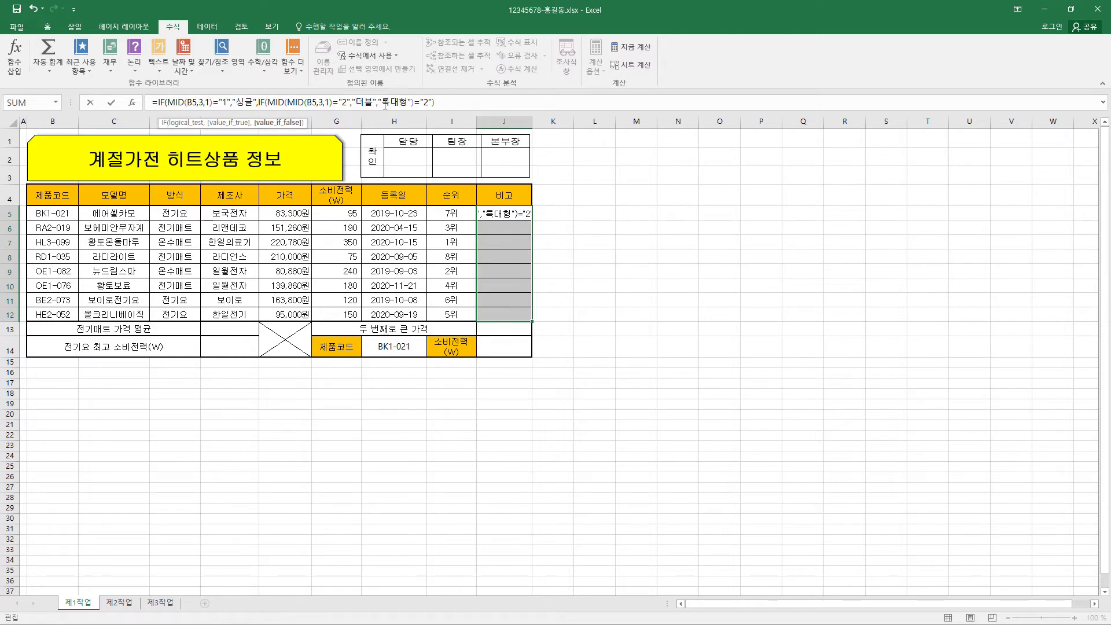
left_click(380, 100)
type("\"")
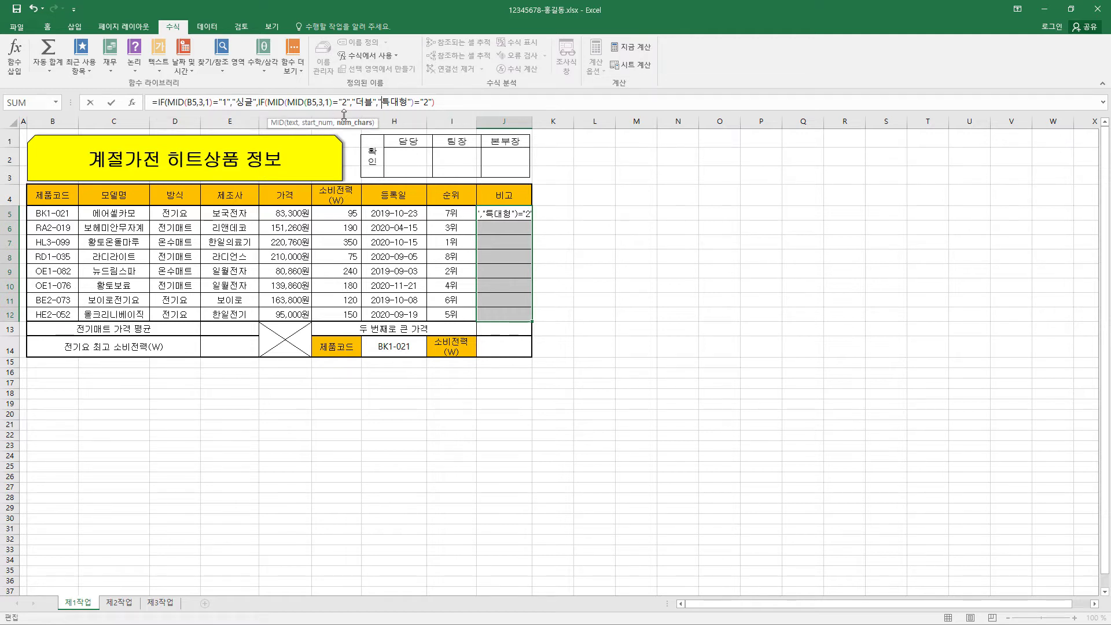
left_click_drag(350, 103, 994, 112)
key("Delete")
left_click_drag(287, 103, 268, 104)
key("Delete")
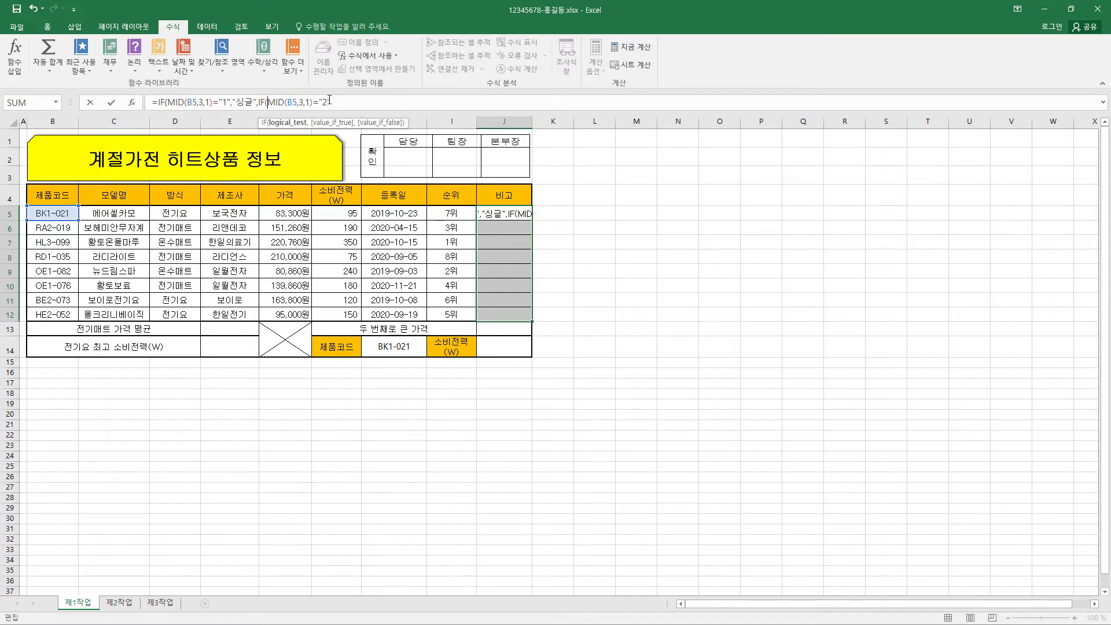
- Complete the nested IF in the 비고 formula after the "2" comparison with true value "더블" and false value "특대형", and close it
type(",\"")
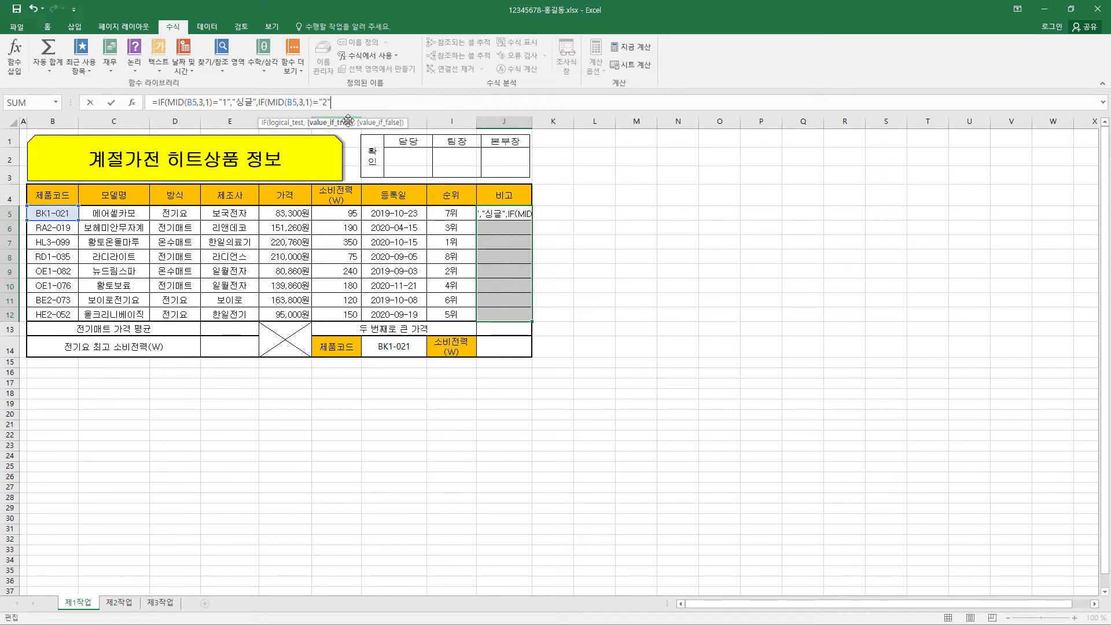
type("더블\"")
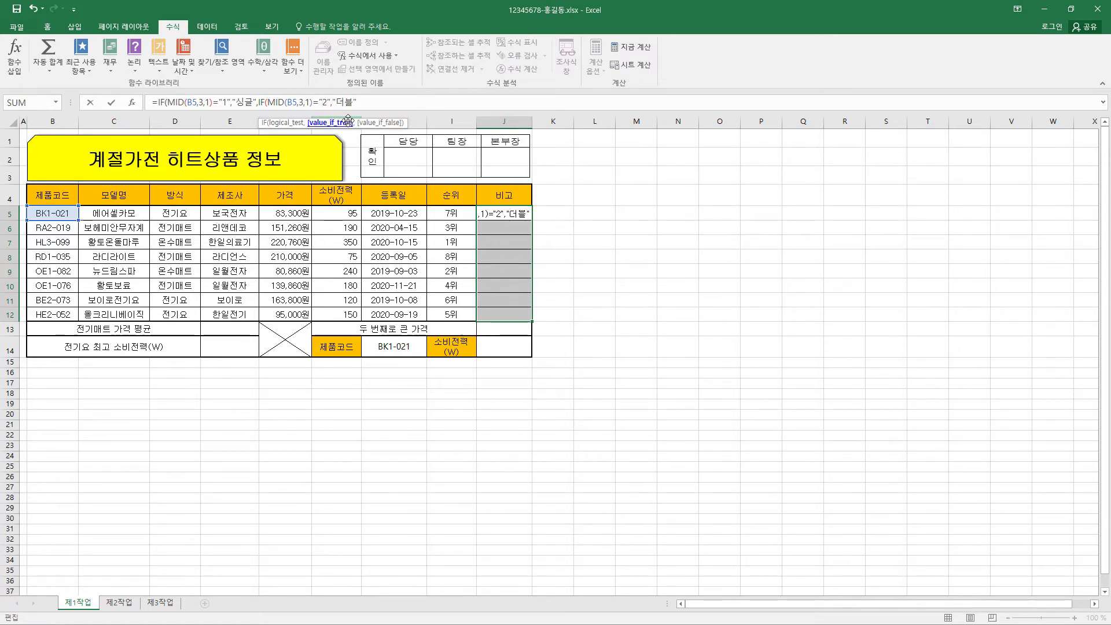
type(",\"특대형")
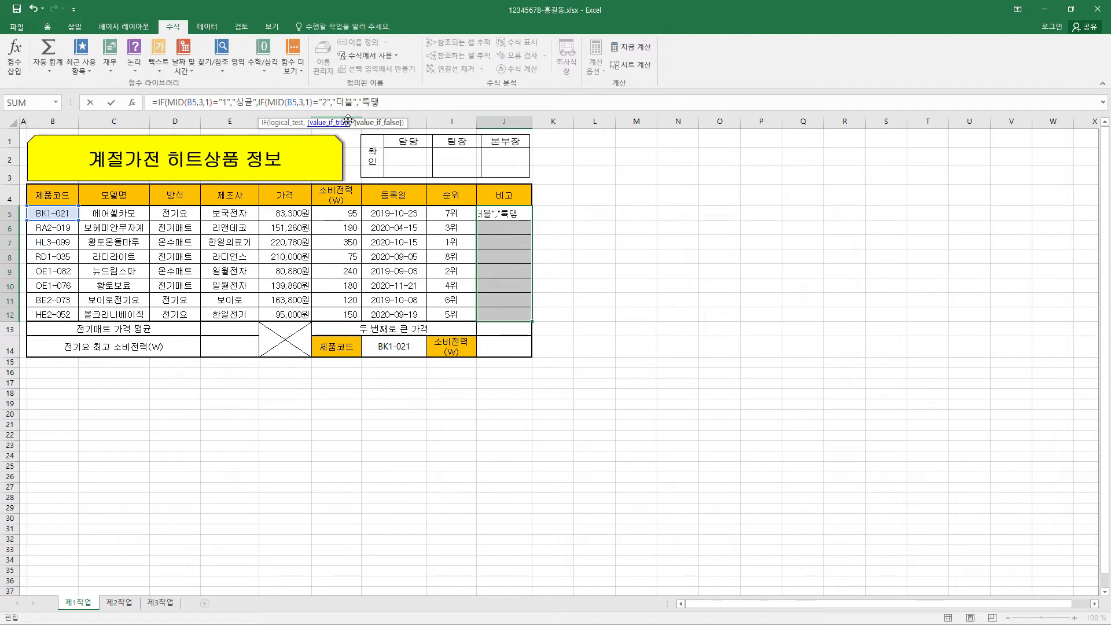
type("\")")
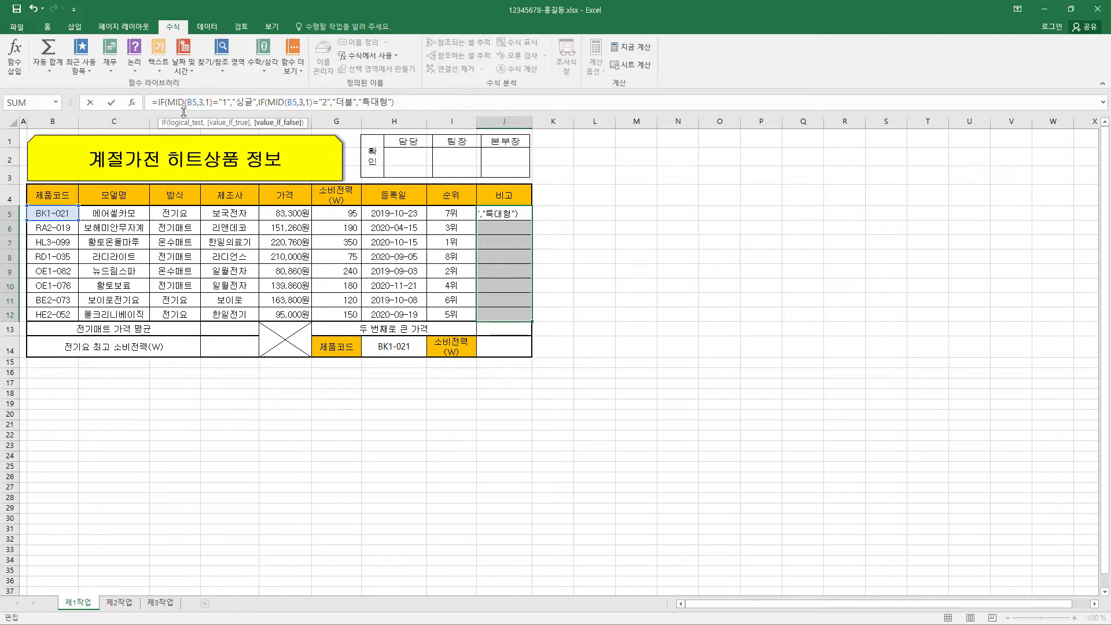
- Add the outer IF's closing parenthesis and enter the formula in all the selected 비고 cells, J5:J12
left_click(267, 102, "shift")
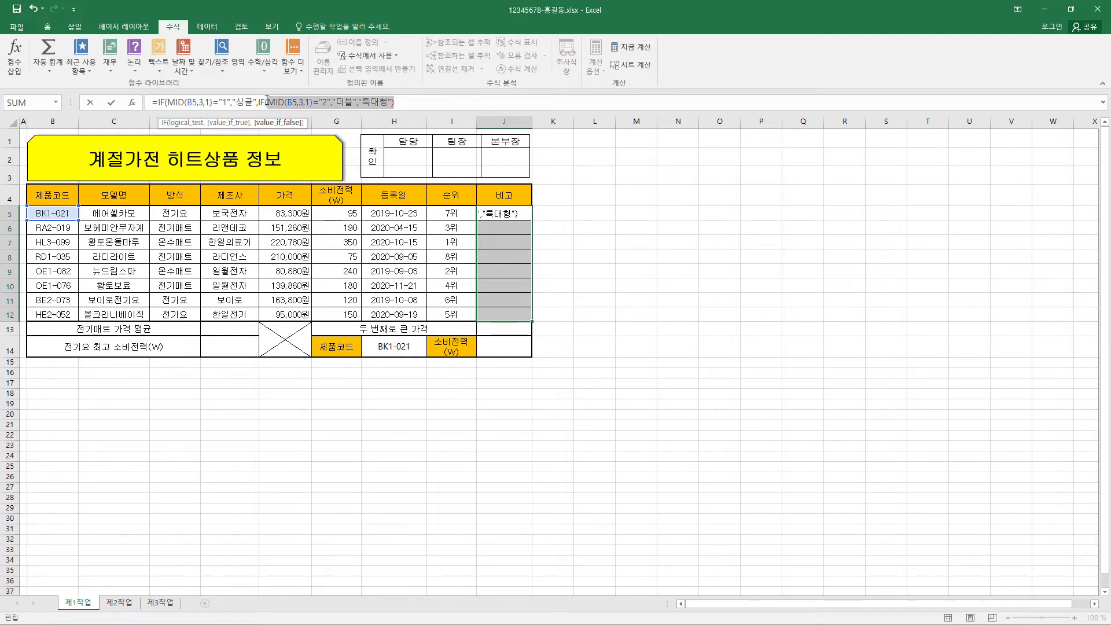
left_click(401, 102)
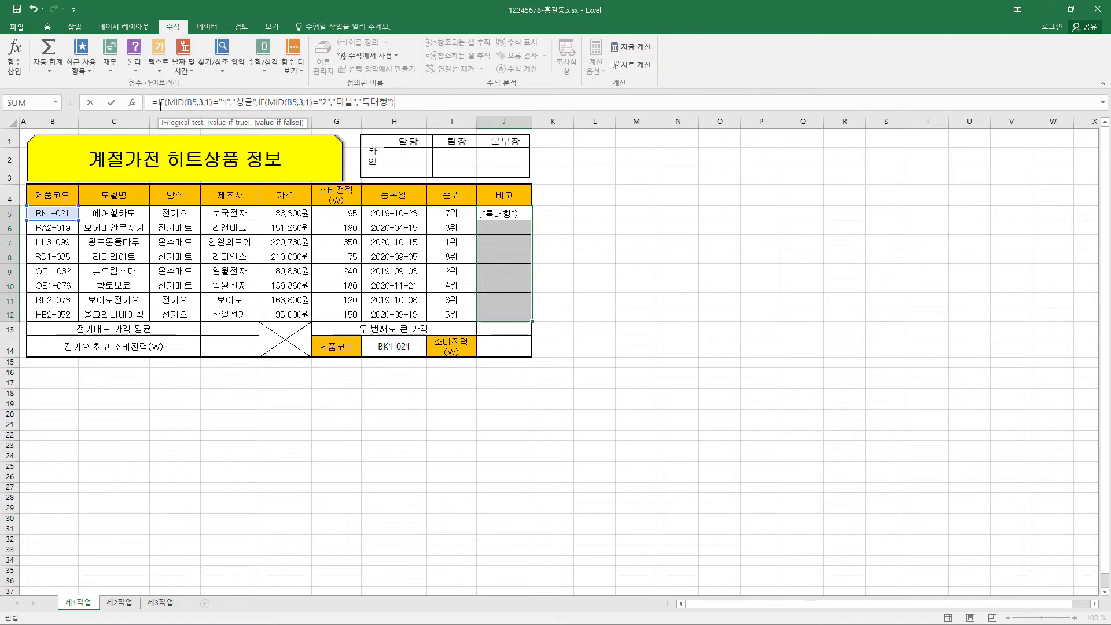
left_click(166, 102)
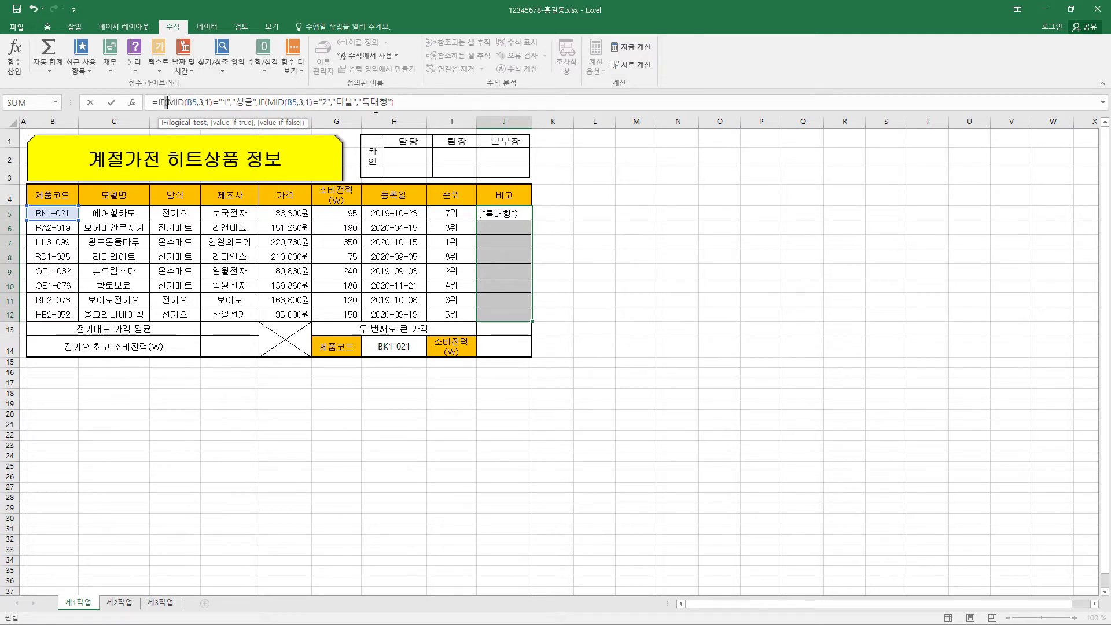
left_click(405, 102)
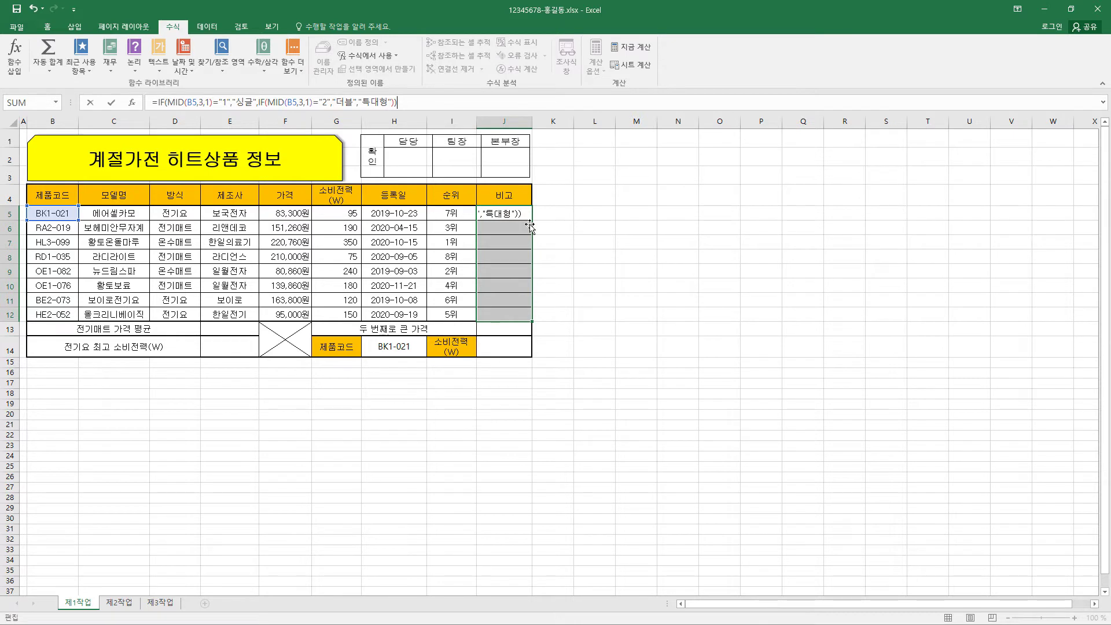
key("ctrl+Return")
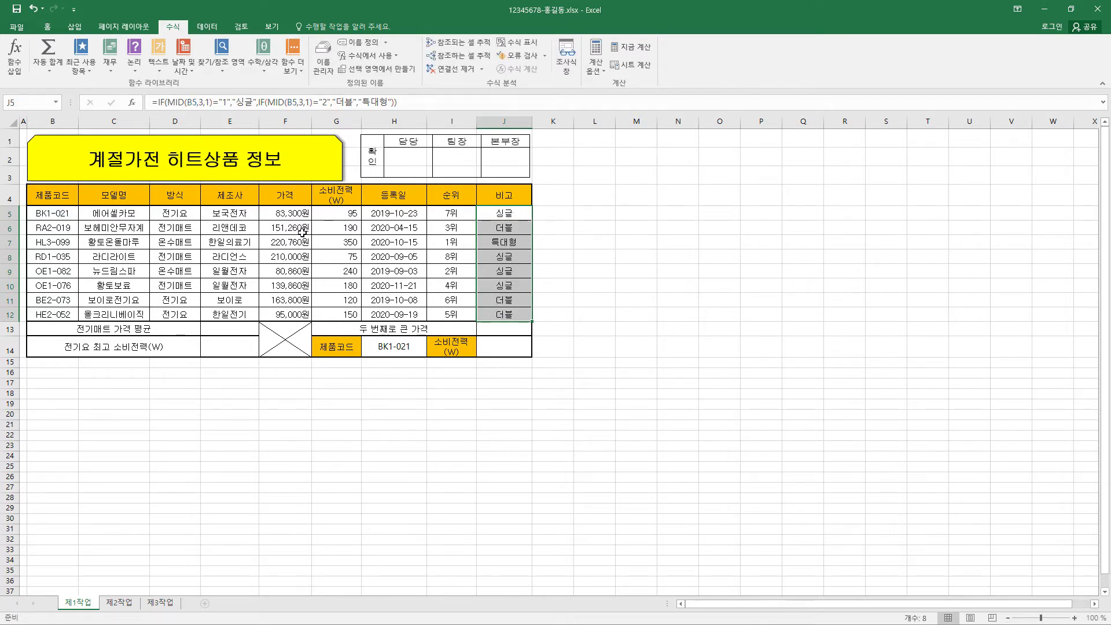
- Check the 비고 entries against the third character of their product codes, and review the filled 순위 and 비고 columns
left_click(504, 256)
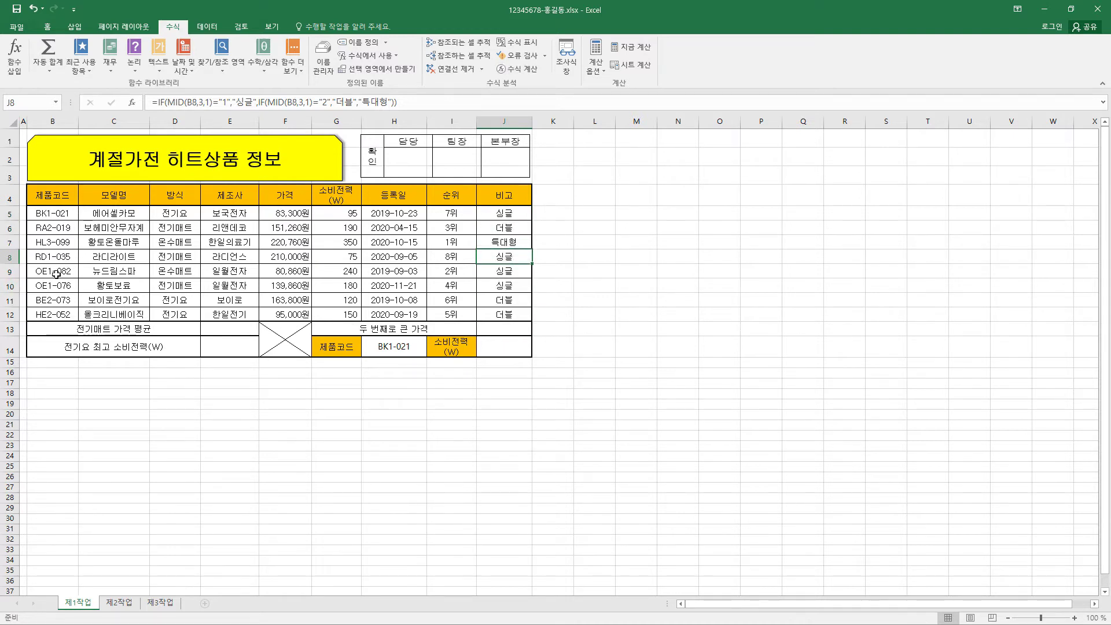
left_click(50, 229)
left_click(510, 229)
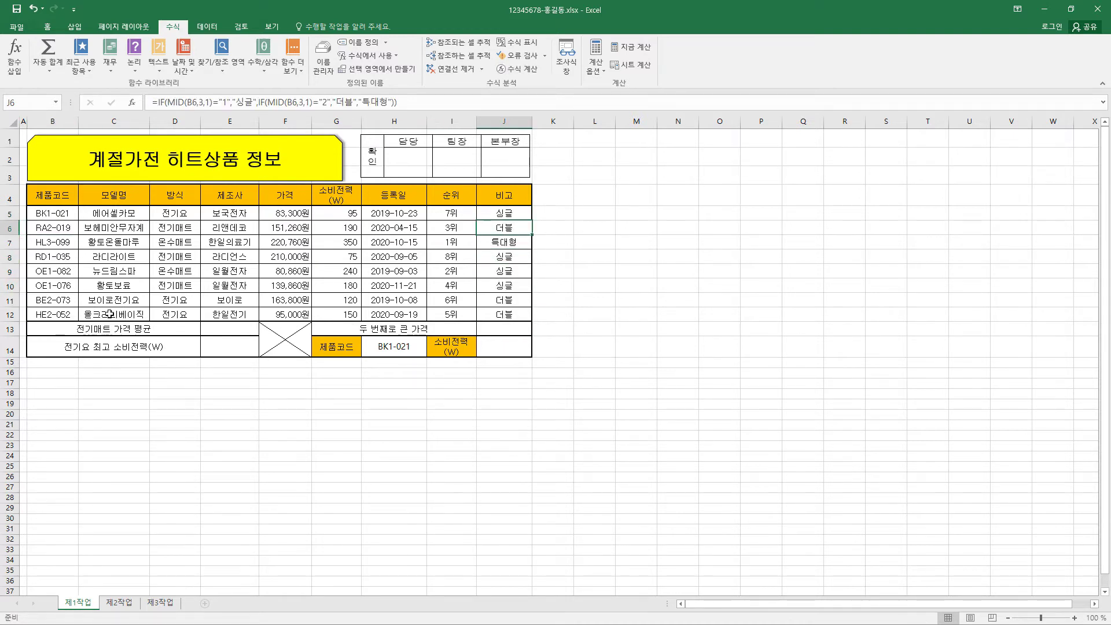
left_click(44, 246)
left_click(484, 243)
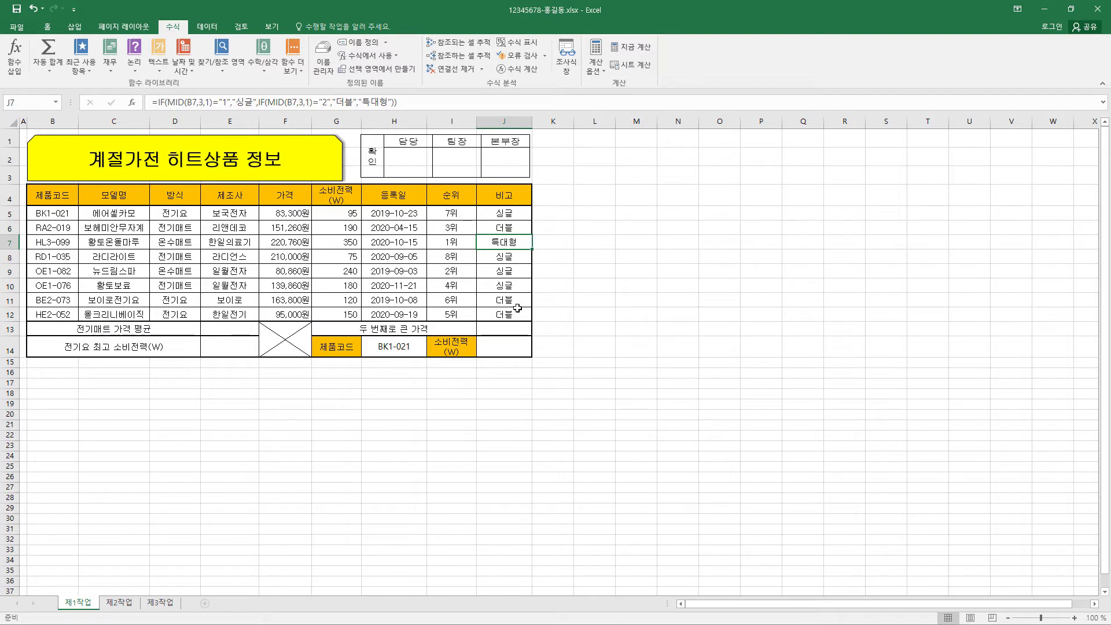
left_click_drag(456, 212, 498, 315)
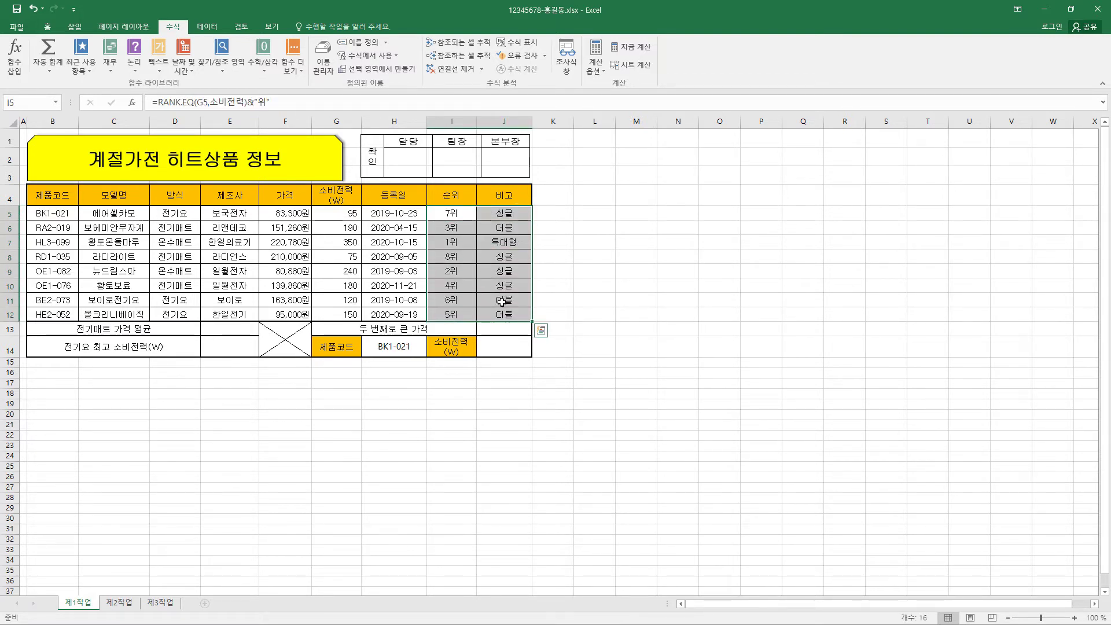
- Start a SUMIF formula in E13 for 전기매트 가격 평균 and open its function arguments, clear of the table's 방식 and 가격 columns
left_click(237, 327)
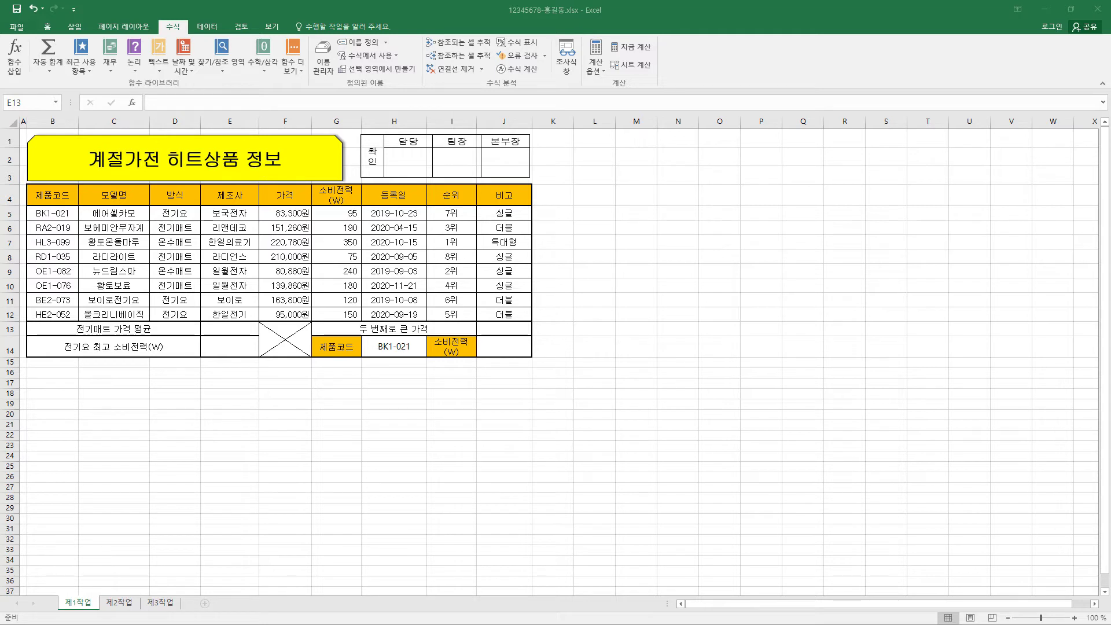
left_click(275, 378)
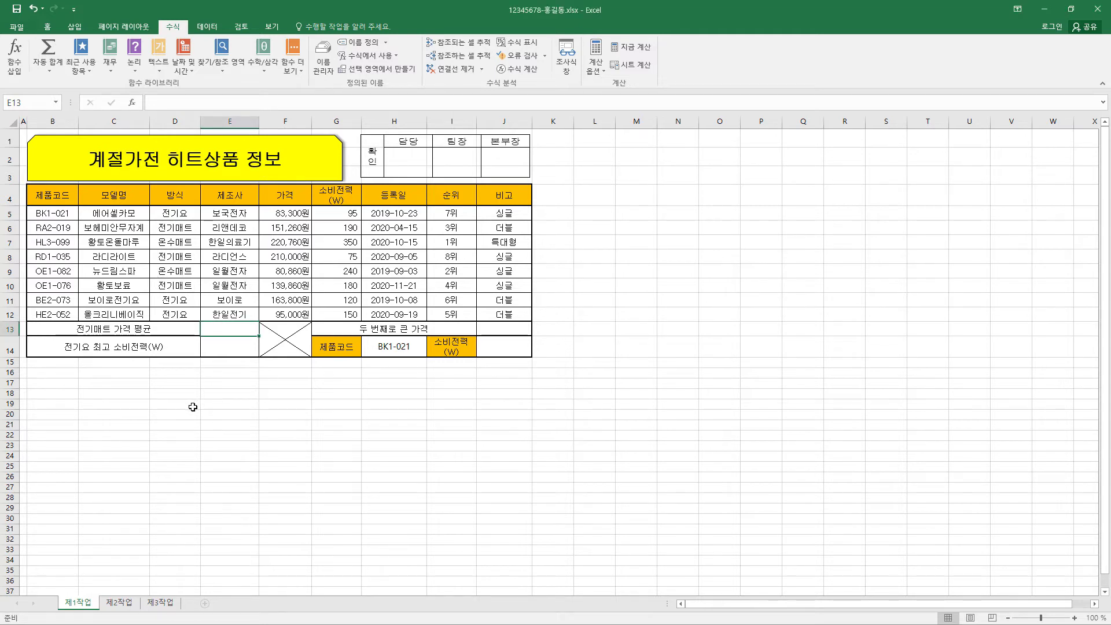
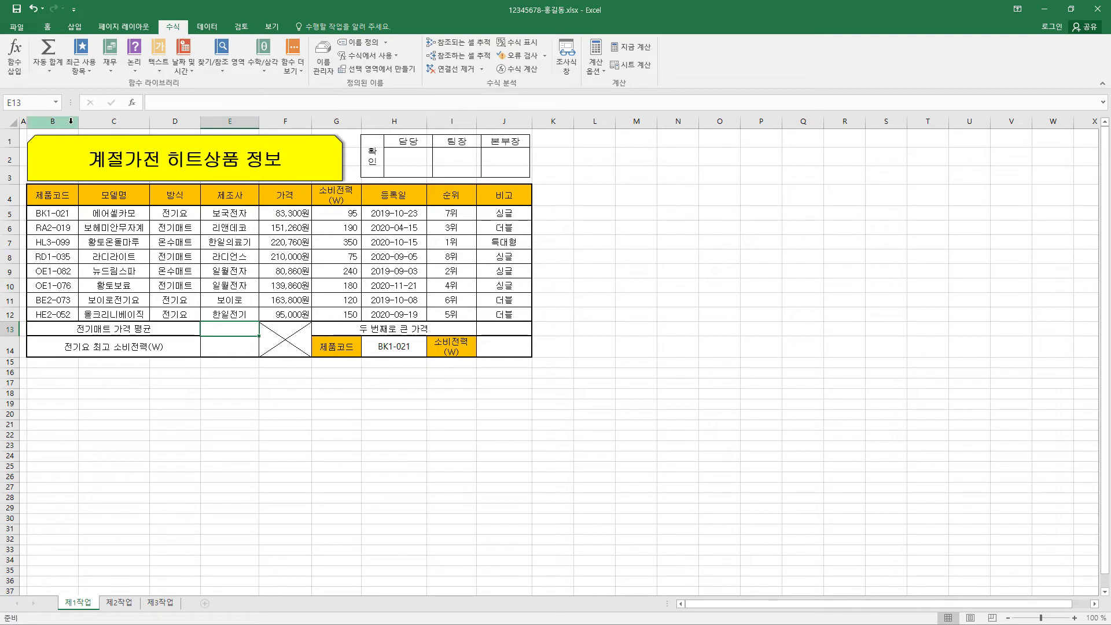
left_click(158, 102)
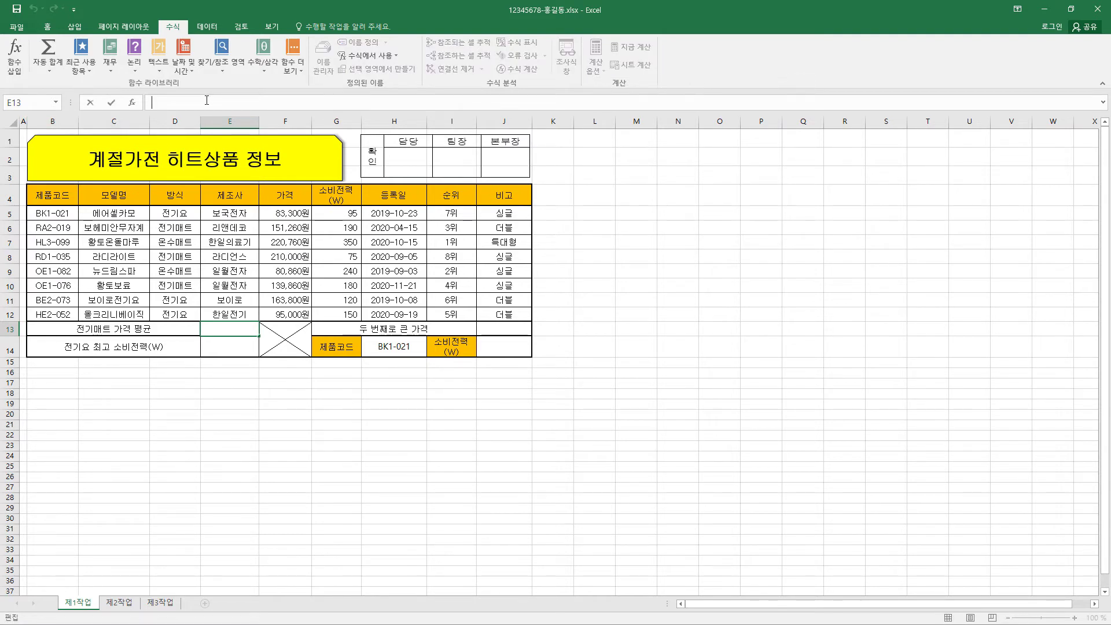
type("=SUMIF(")
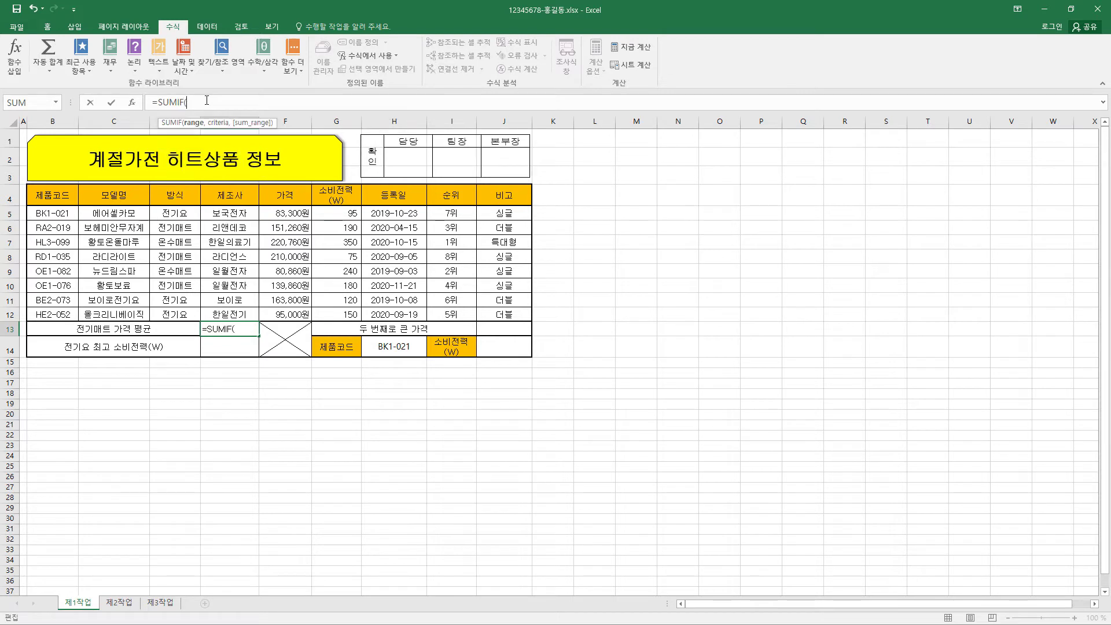
left_click(132, 105)
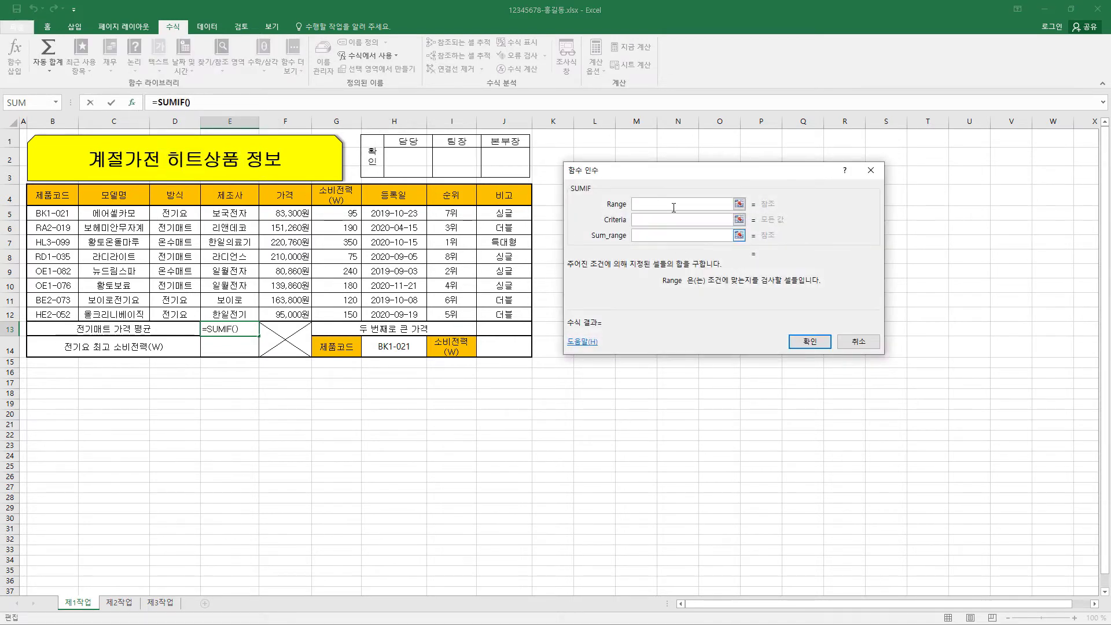
left_click_drag(664, 178, 424, 173)
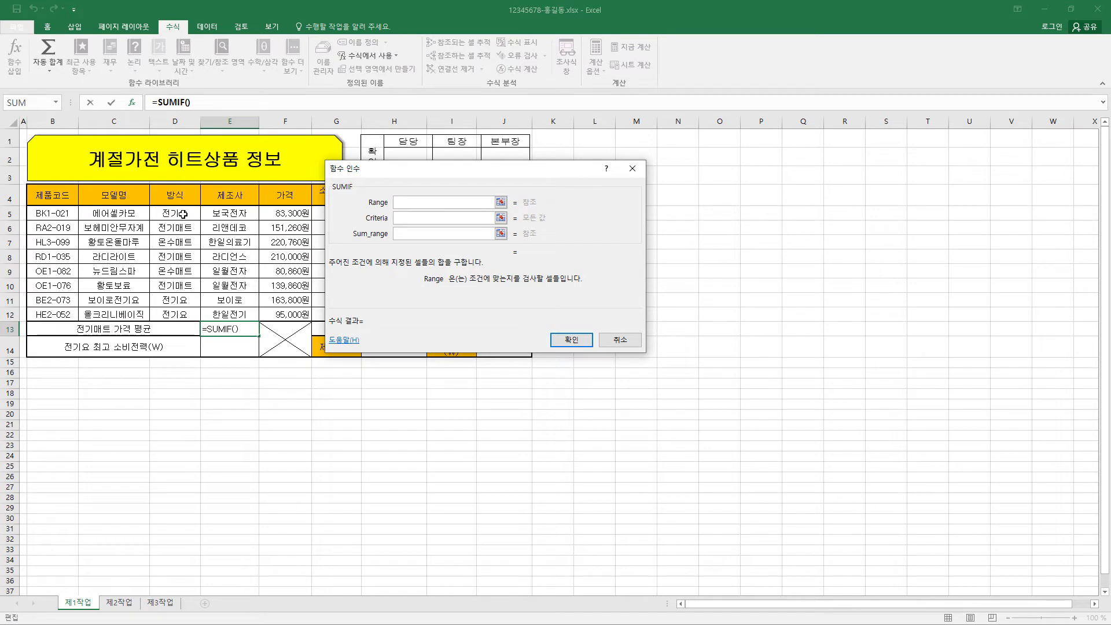
- Set the SUMIF's range to D5:D12, criteria to "전기매트" and sum range to F5:F12, and accept the arguments
left_click_drag(183, 214, 175, 314)
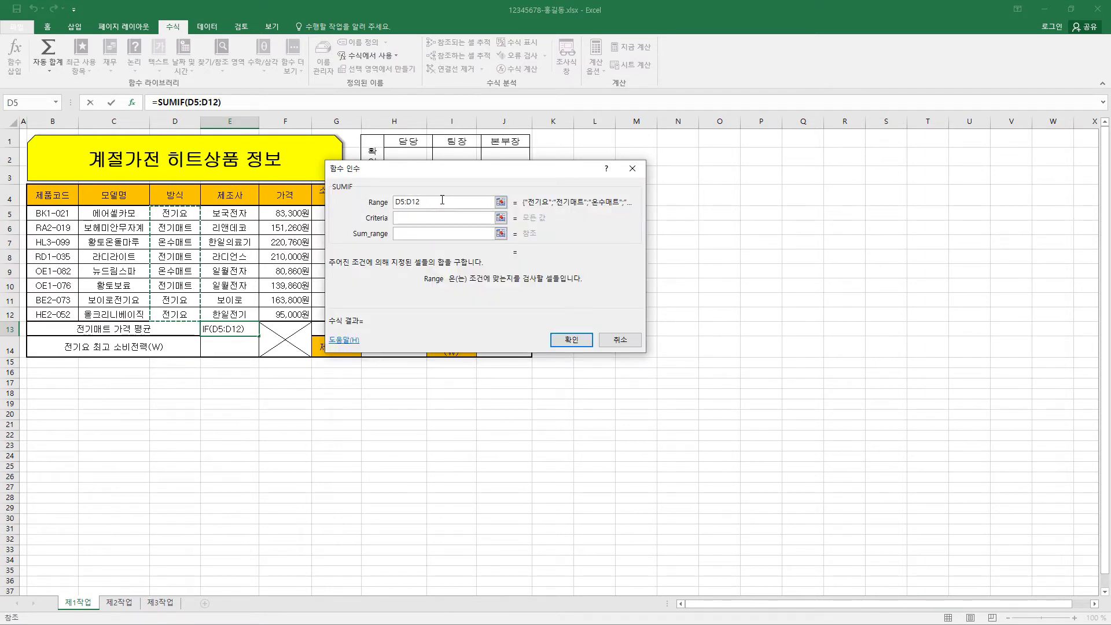
left_click(402, 218)
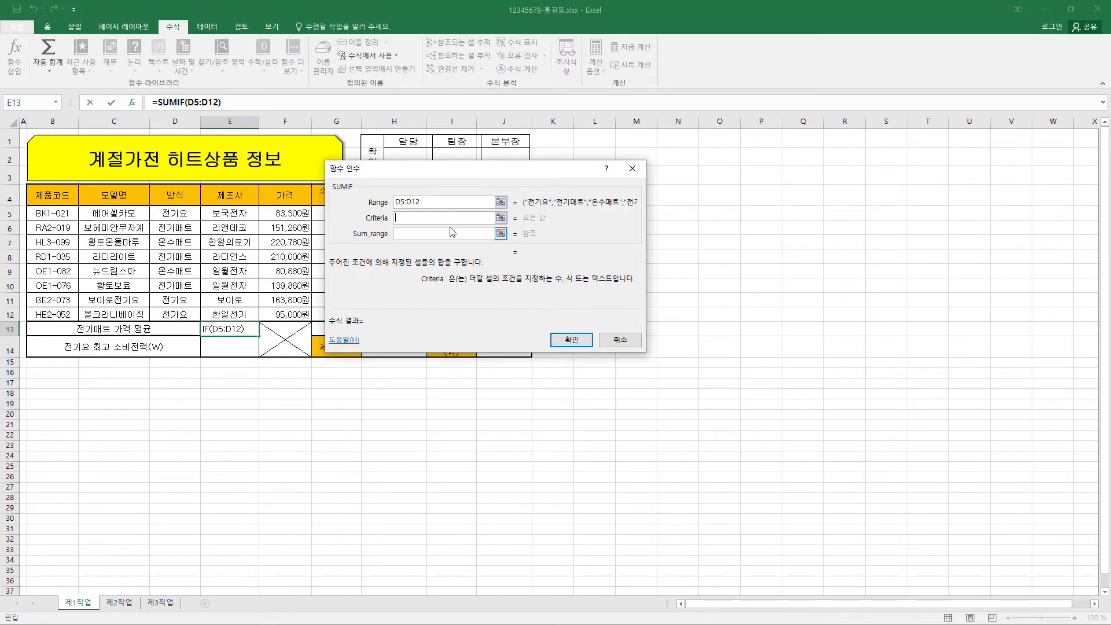
type("\"전기매트\"")
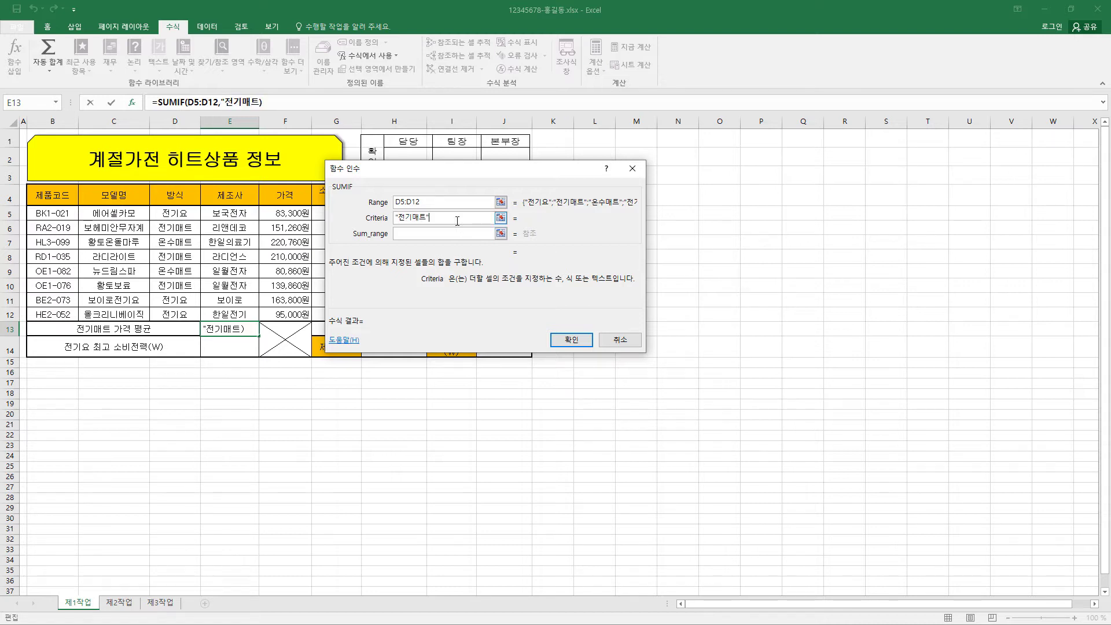
left_click(429, 233)
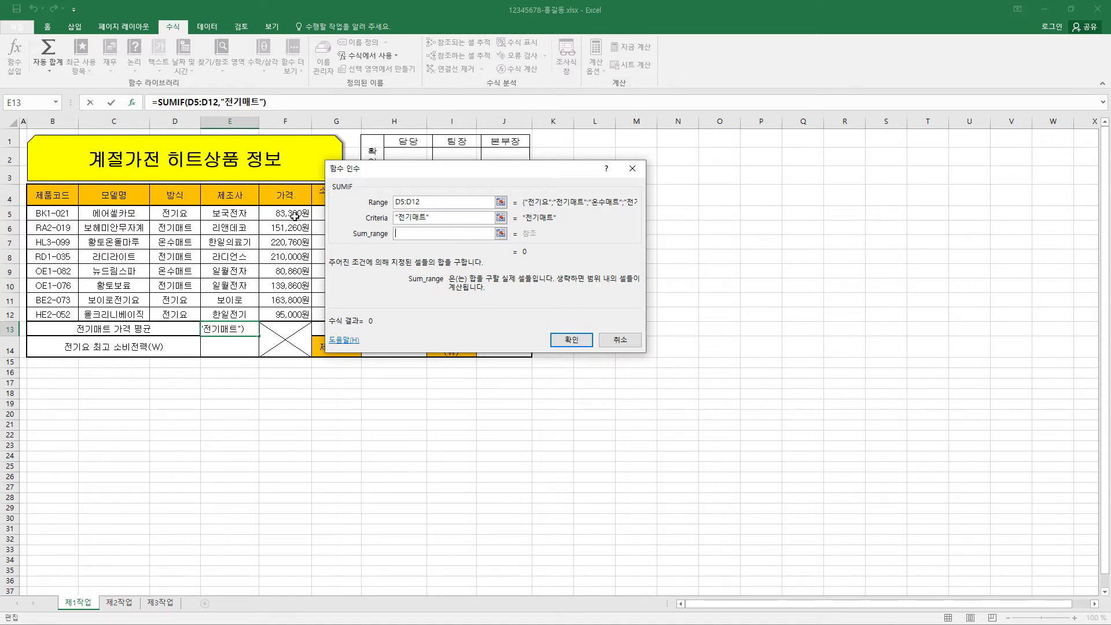
left_click_drag(294, 215, 290, 314)
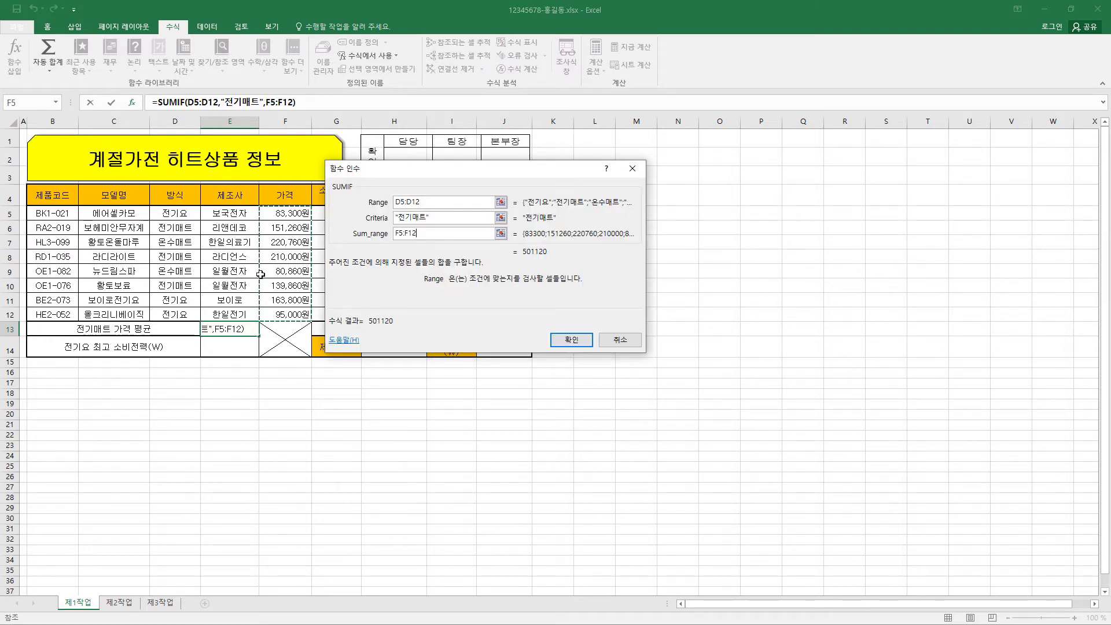
left_click(437, 233)
left_click(580, 345)
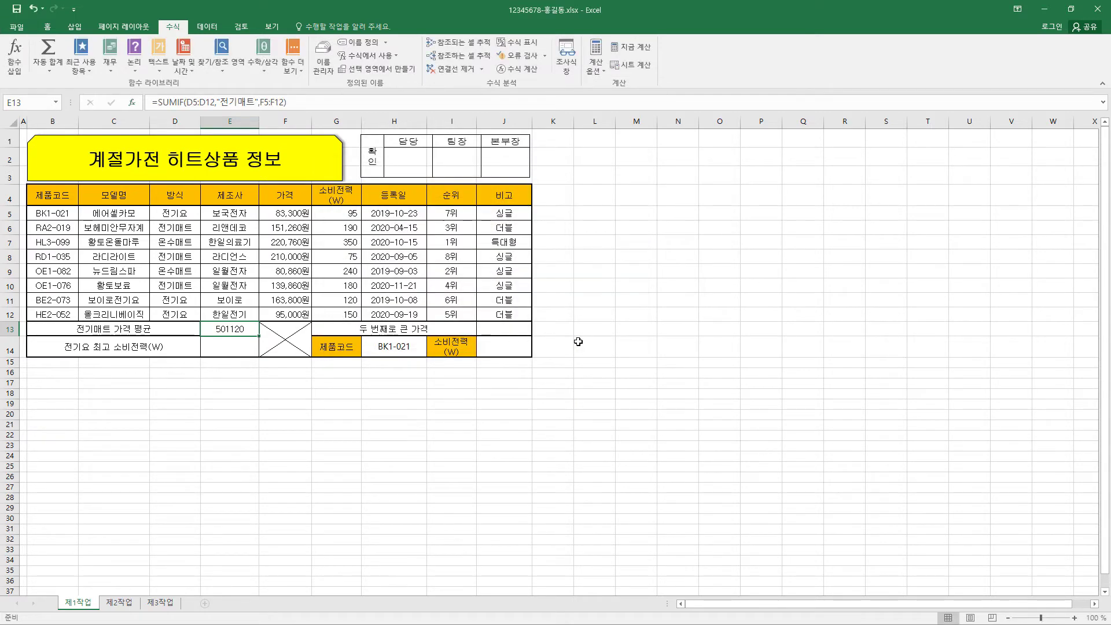
- Divide the SUMIF in E13 by a COUNTIF with range D5:D12 and criteria "전기매트", and accept the arguments
left_click(318, 104)
type("/")
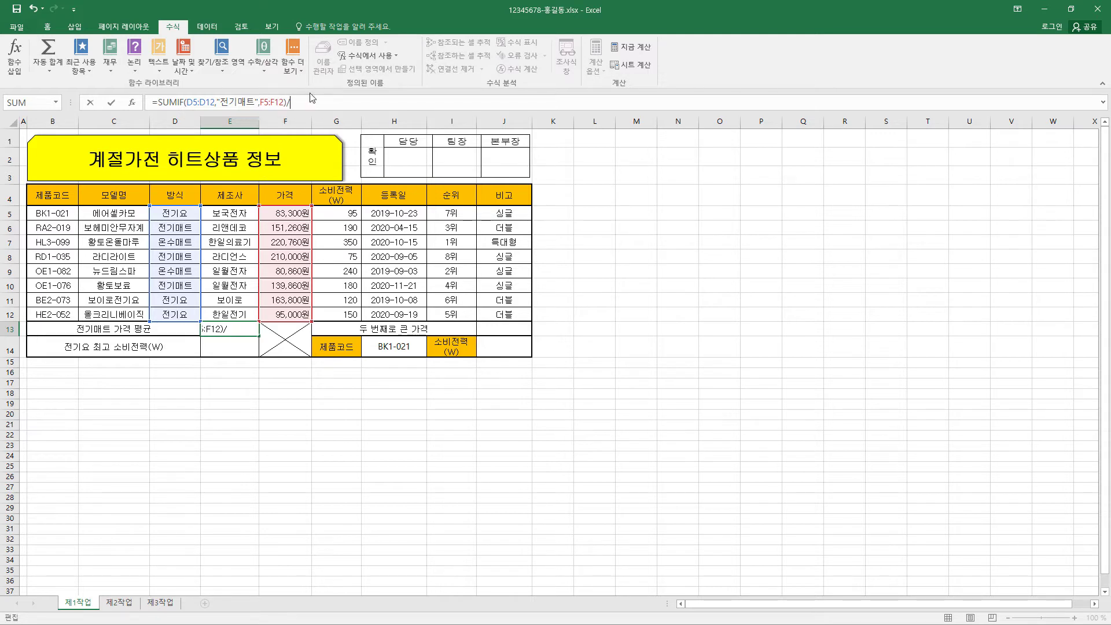
type("COUNTIF(")
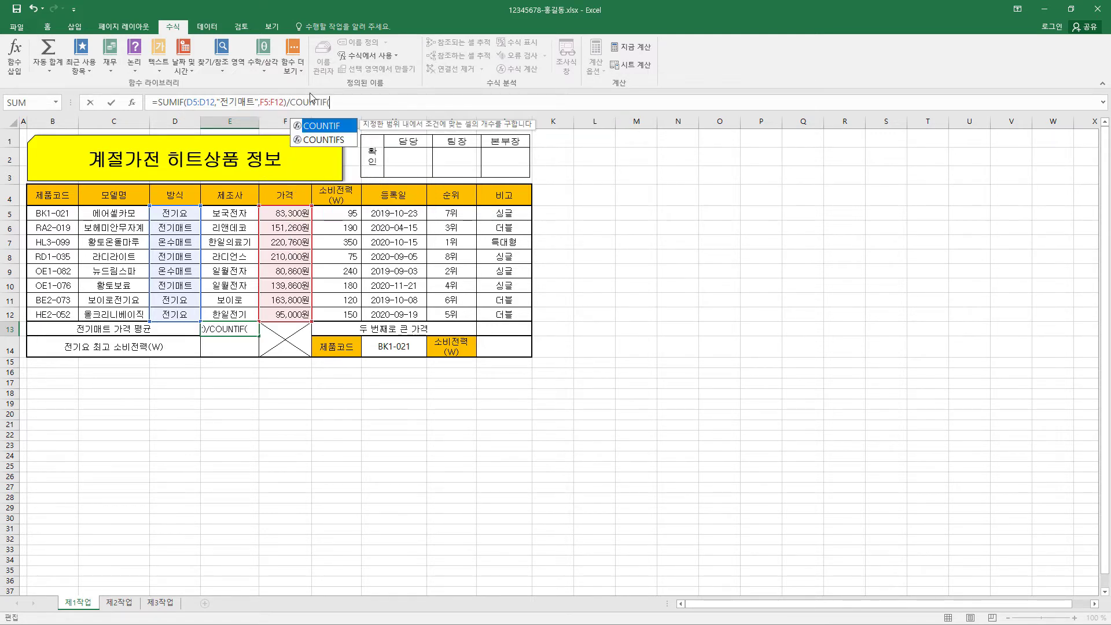
left_click(132, 102)
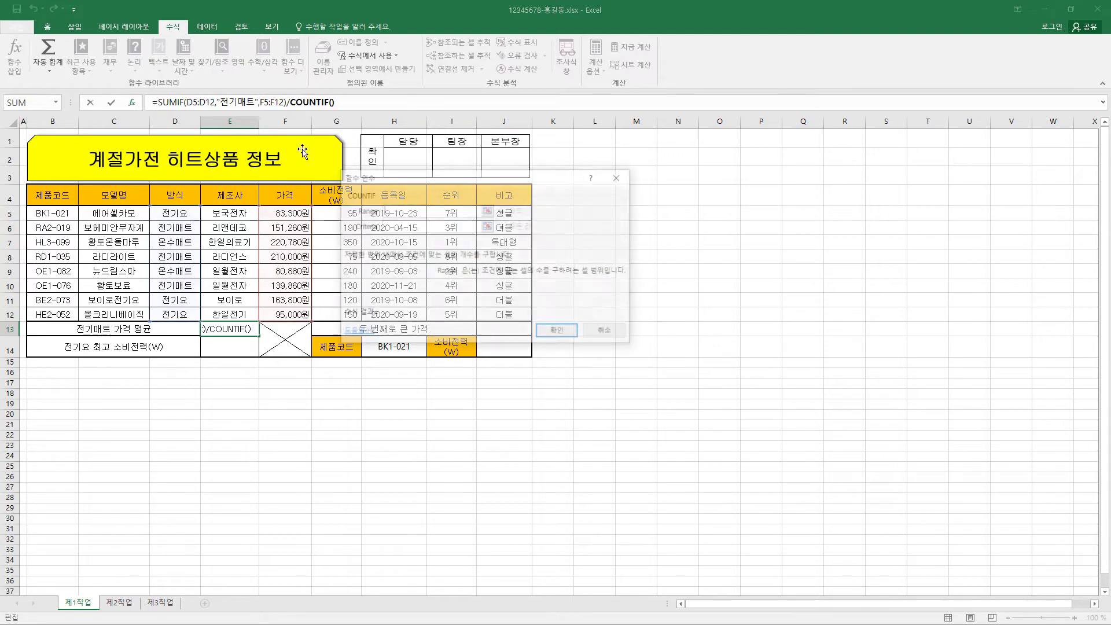
left_click_drag(502, 178, 532, 175)
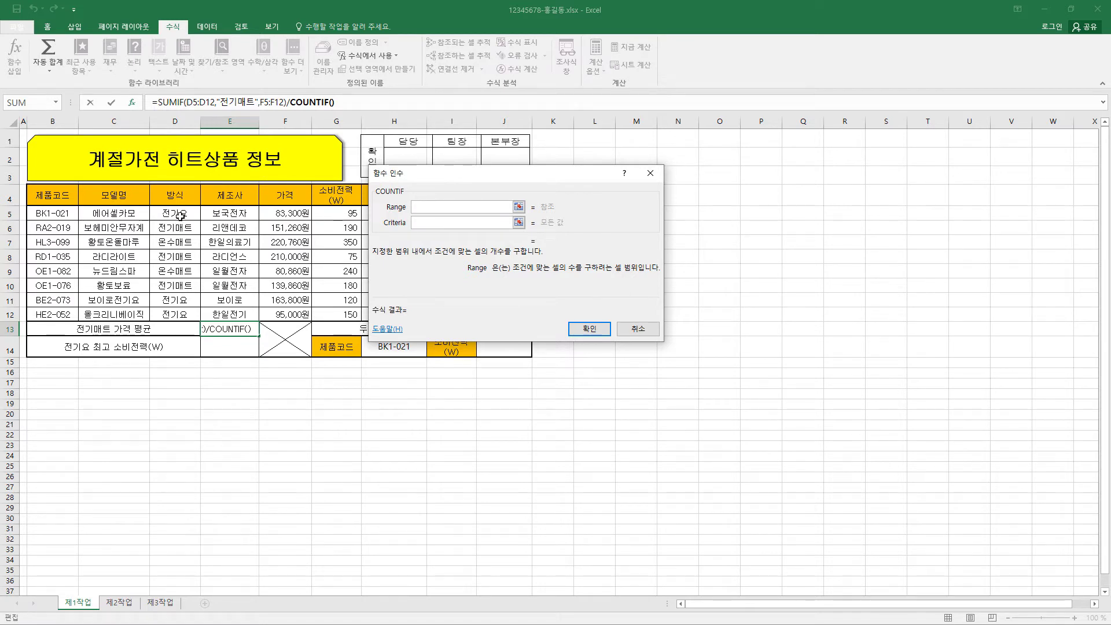
left_click_drag(179, 215, 183, 313)
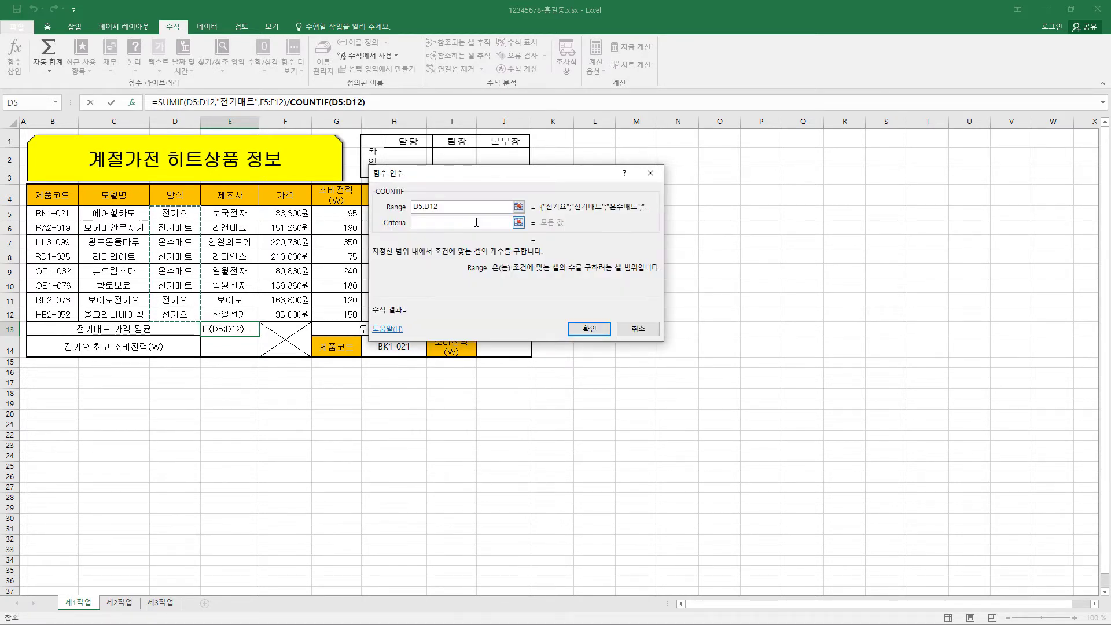
left_click(477, 222)
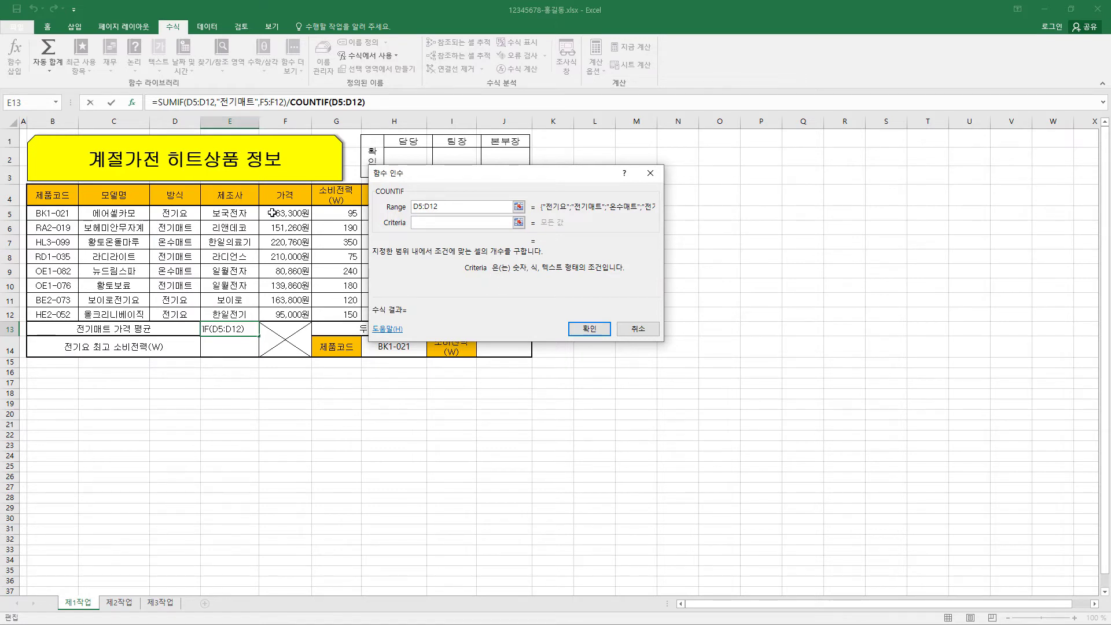
type("\"전기매트\"")
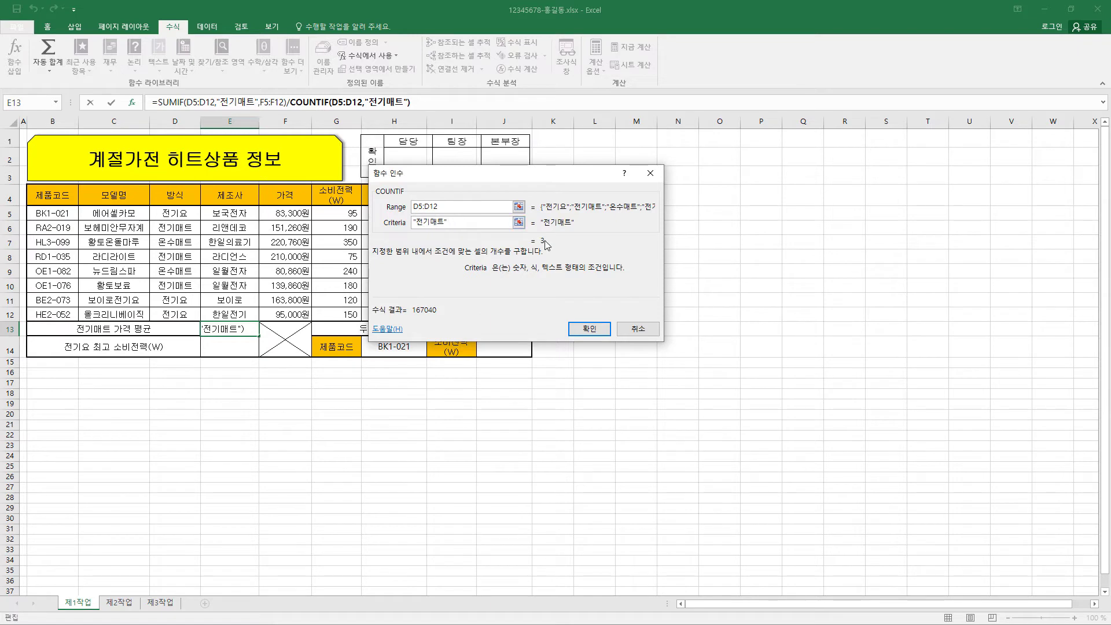
left_click(590, 329)
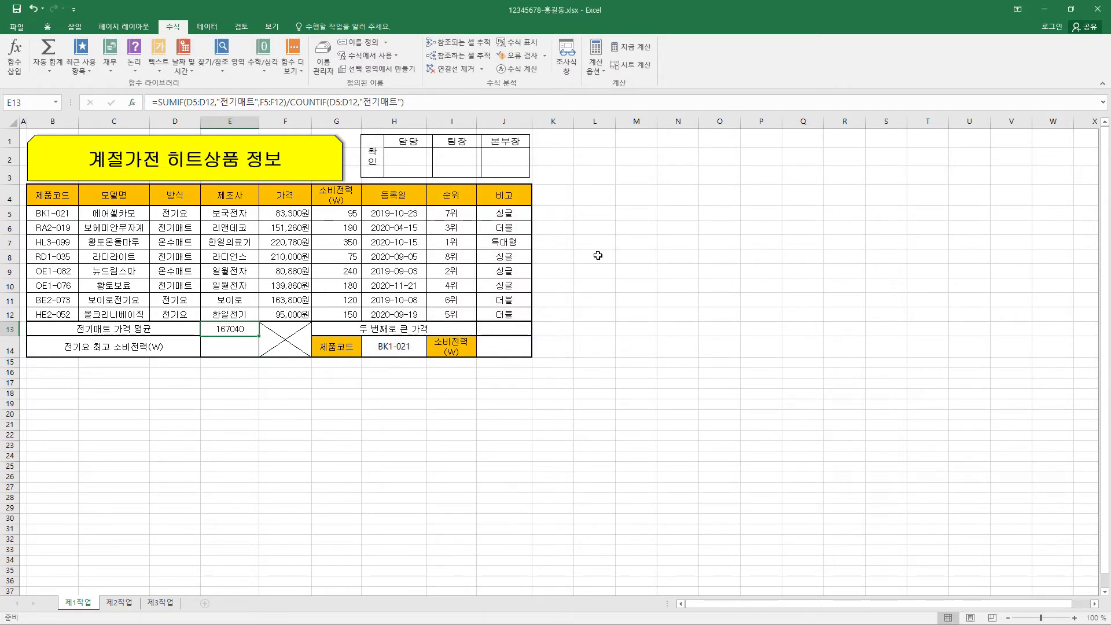
- Review the average price formula in E13 and format the cell as 회계 with 0 decimal places and the symbol set to 없음
left_click(373, 102)
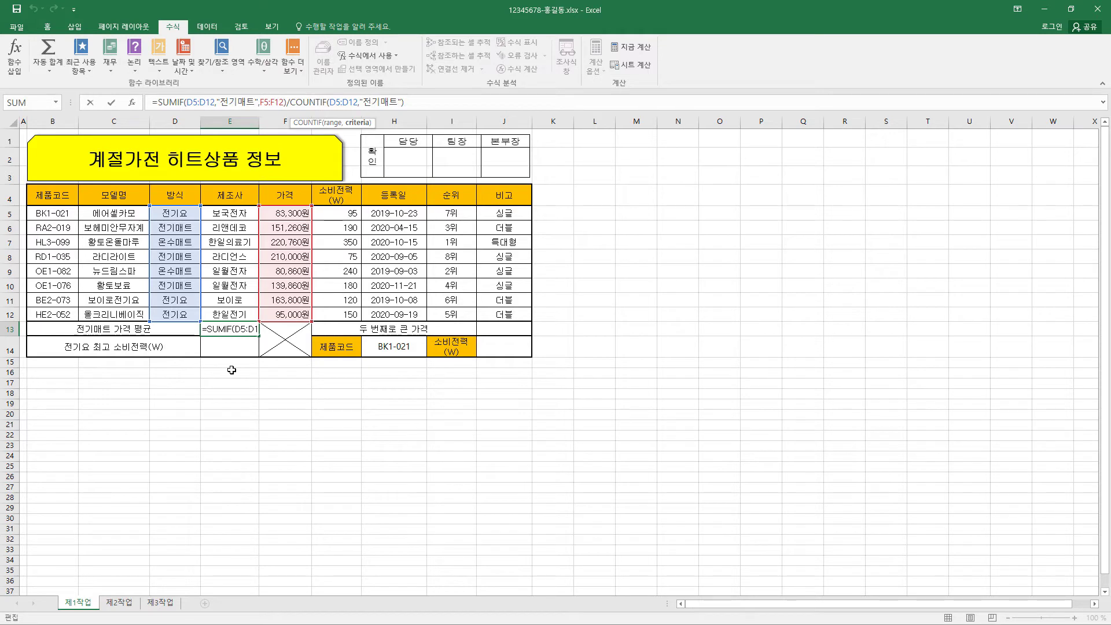
key("Return")
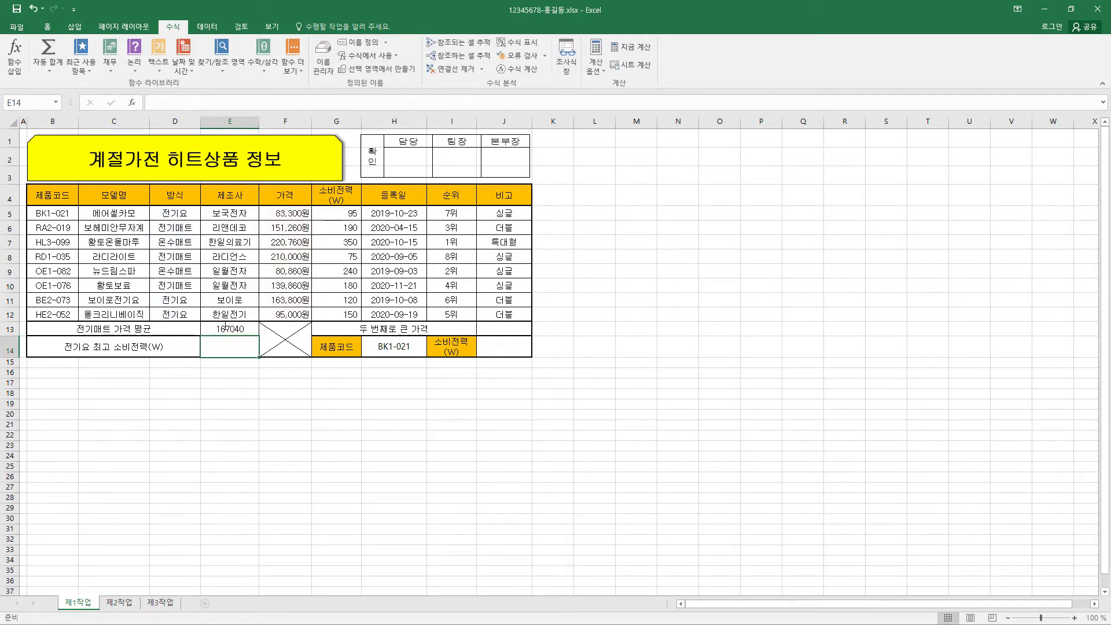
left_click(239, 330)
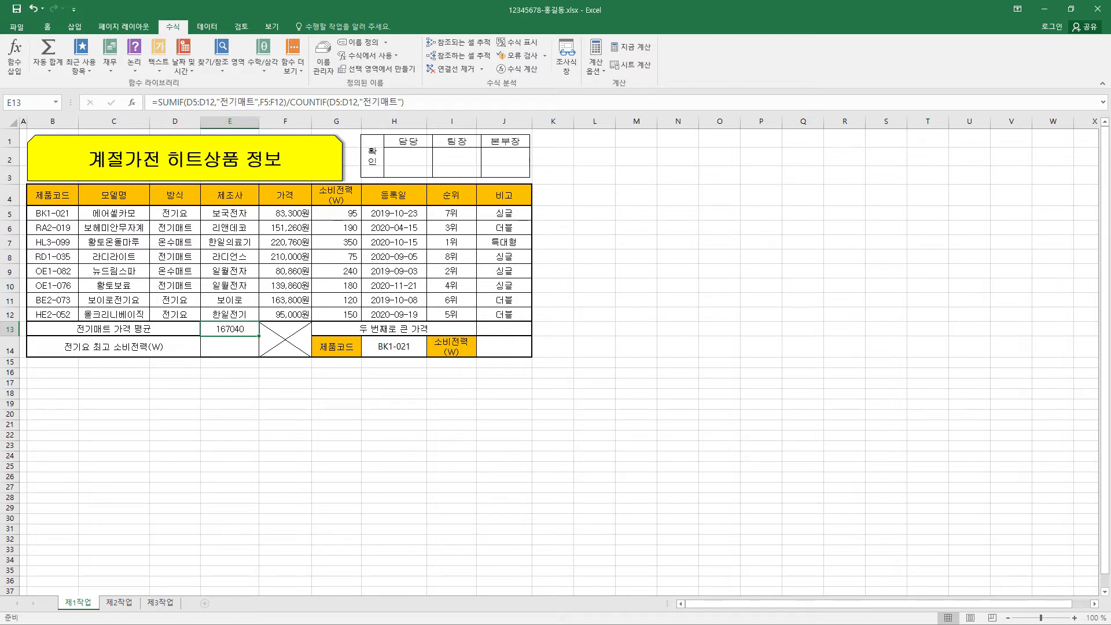
key("ctrl+1")
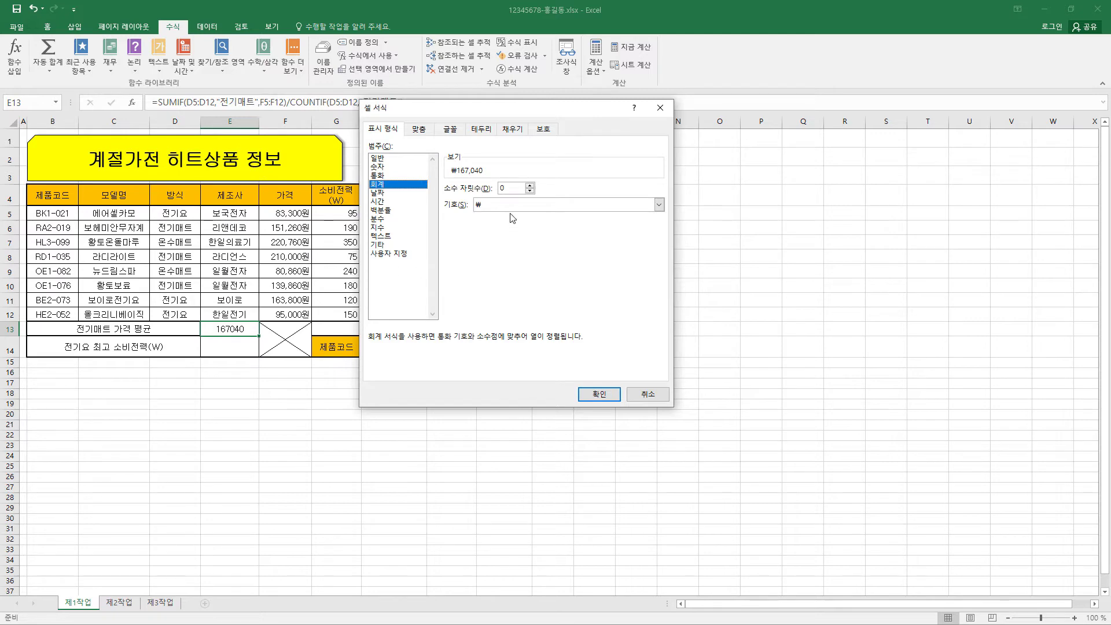
left_click(515, 206)
left_click(509, 216)
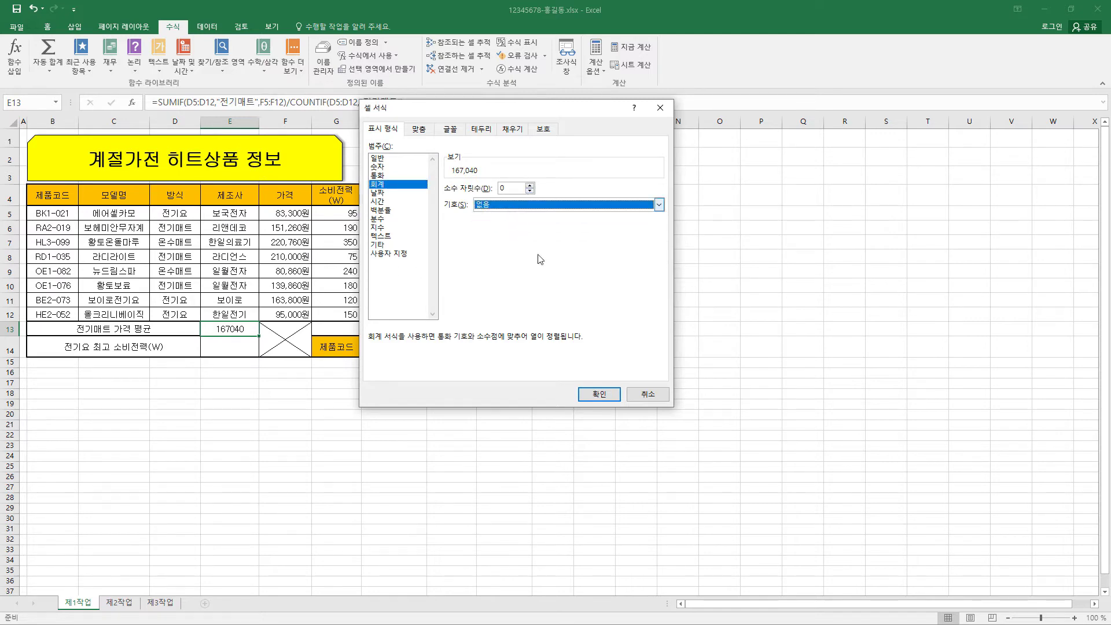
left_click(604, 398)
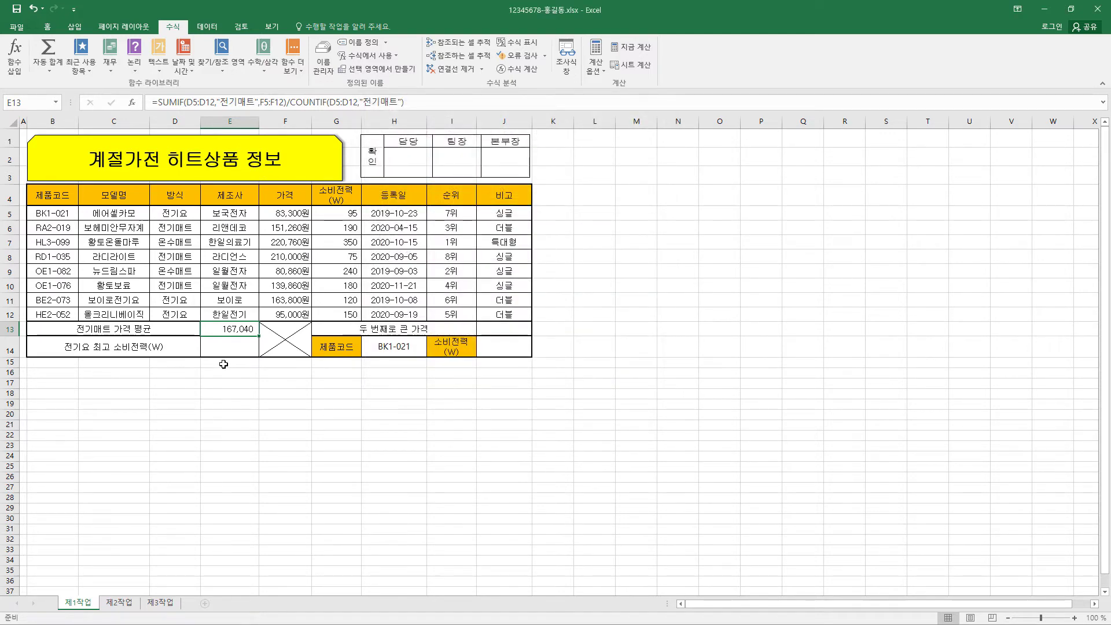
left_click(47, 27)
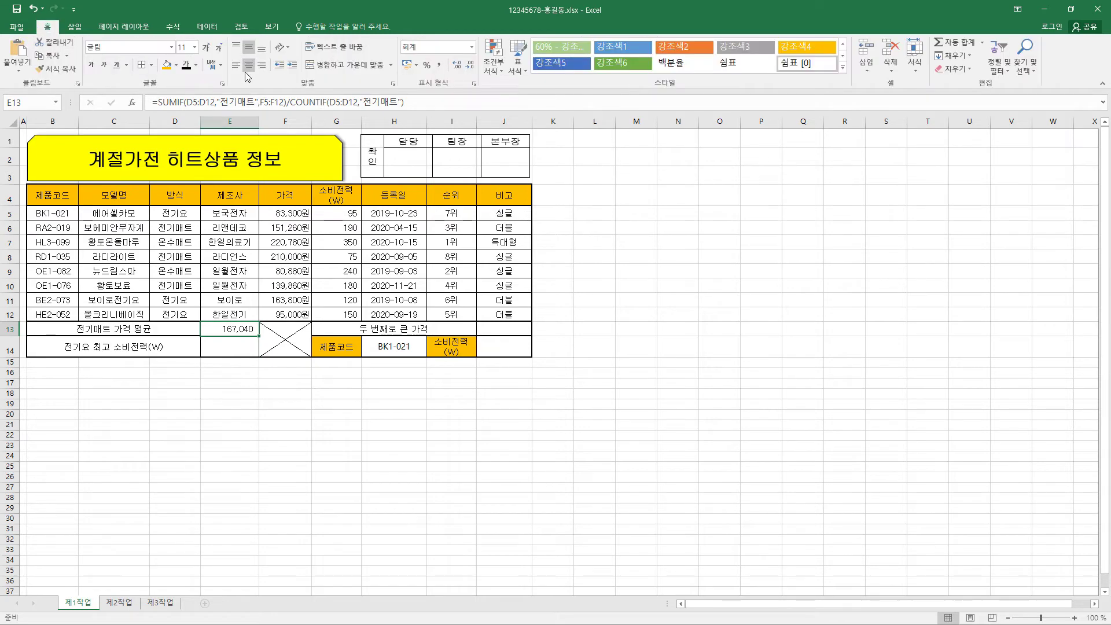
- Format E14 as 숫자 with 0 decimal places and the 1000 단위 구분 기호 enabled
left_click(244, 347)
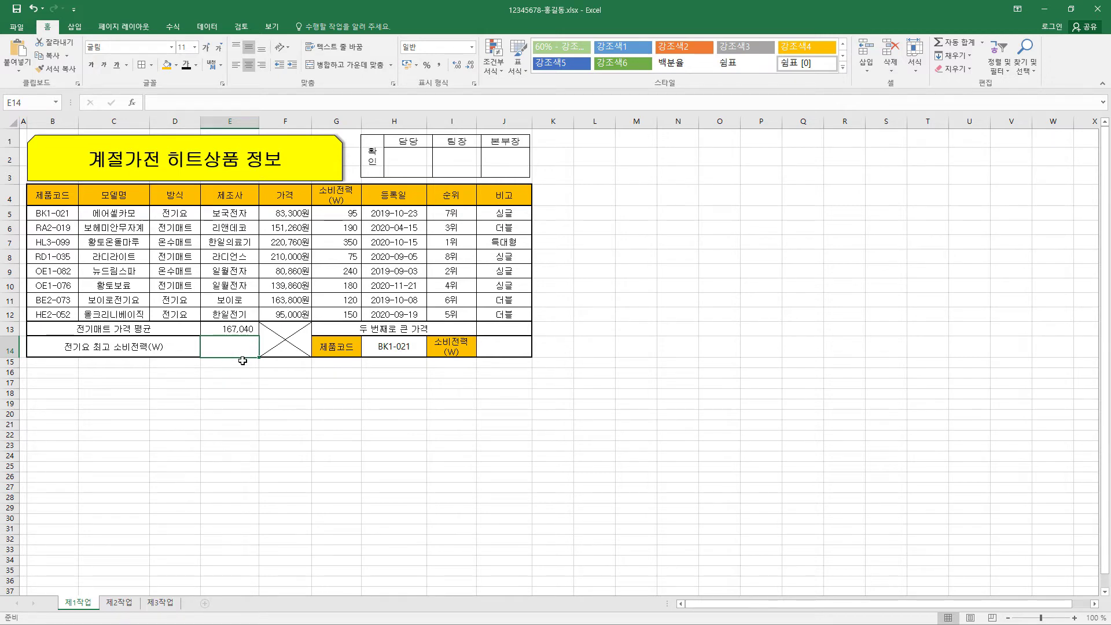
key("ctrl+1")
left_click(384, 167)
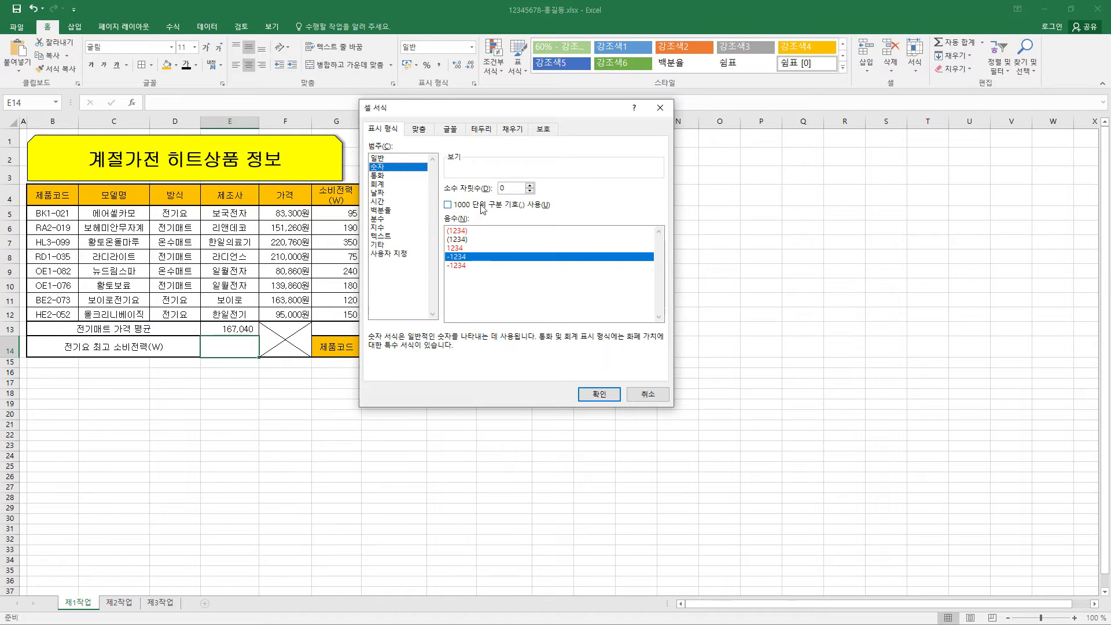
left_click(459, 207)
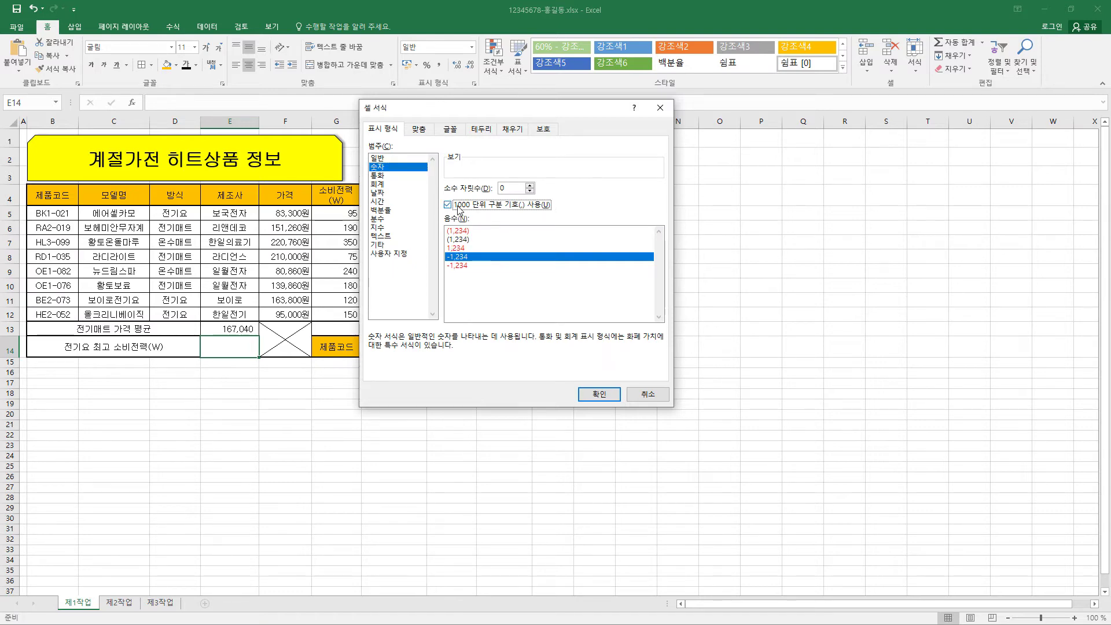
left_click(600, 395)
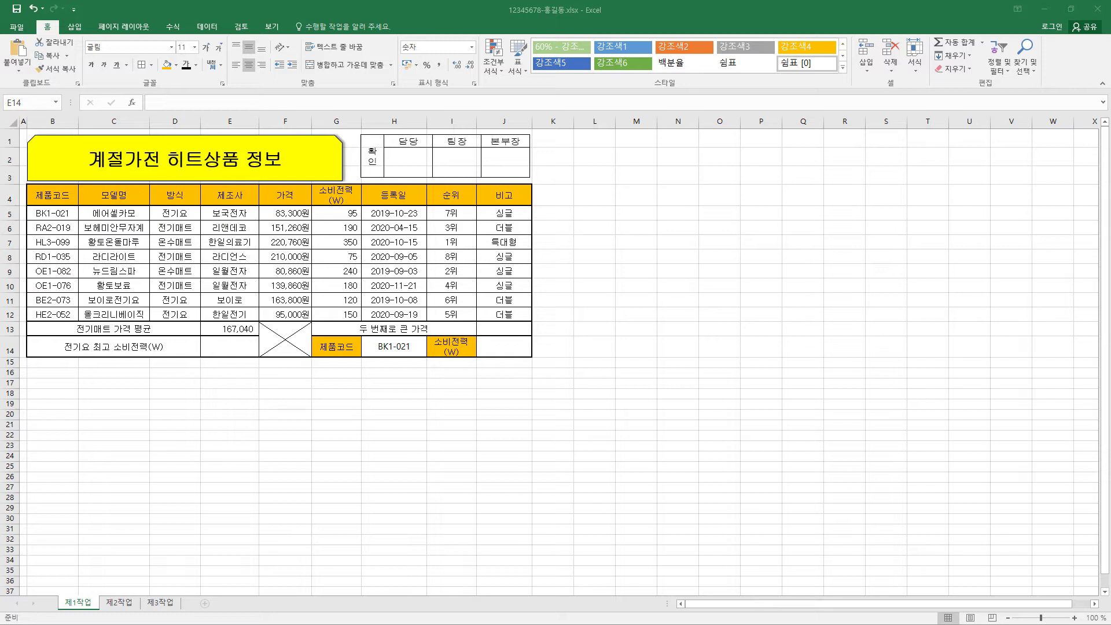
- Start a DMAX formula in E14 for 전기요 최고 소비전력(W) and open its function arguments, clear of the product rows
left_click(229, 347)
type("=")
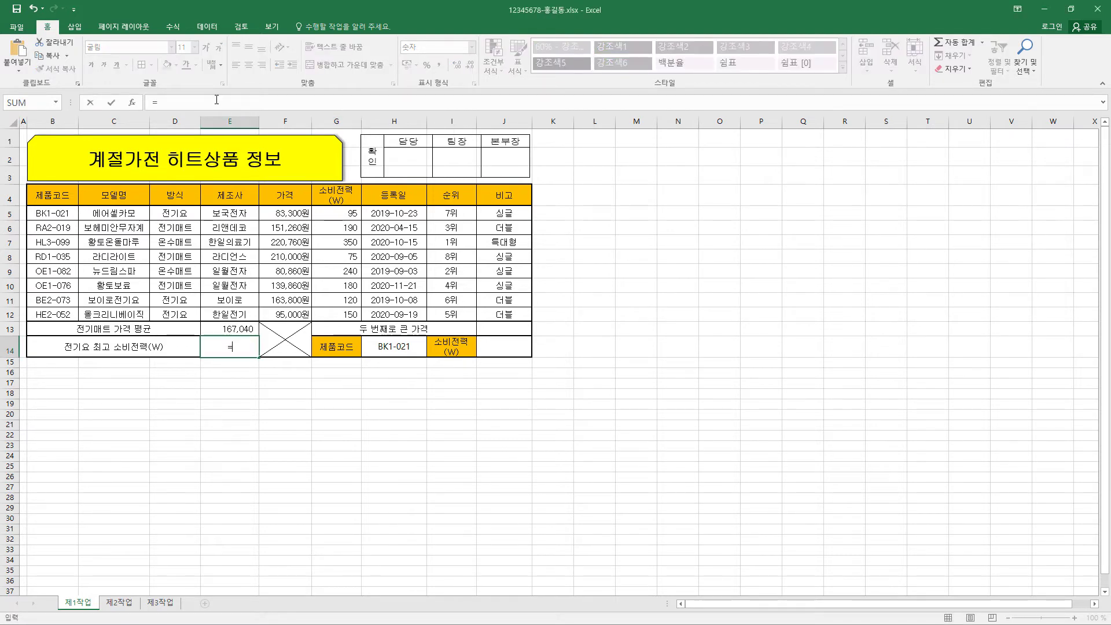
type("DMAX(")
left_click(133, 103)
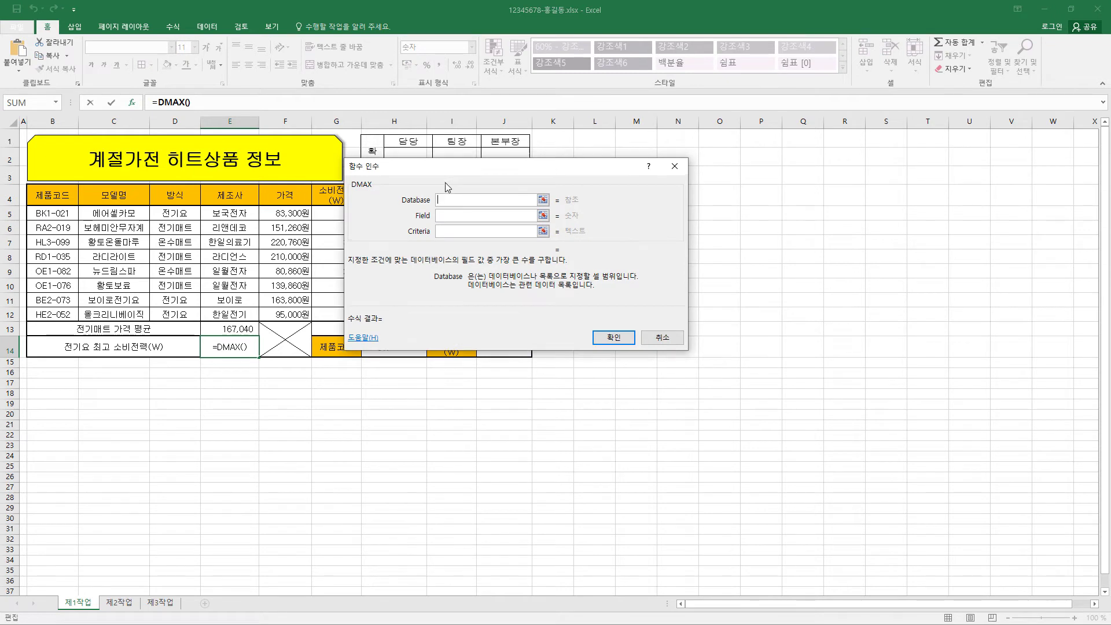
left_click_drag(446, 184, 396, 354)
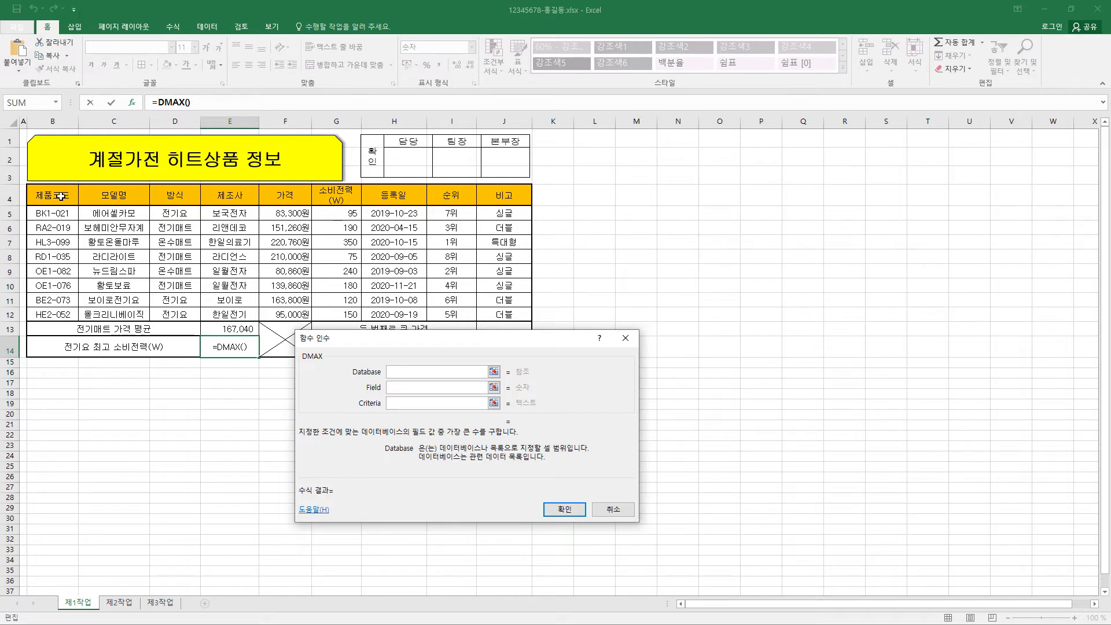
- Set the DMAX's database to B4:H12, field to 6 and criteria to D4:D5, accept the arguments, and right-align the result
left_click_drag(61, 196, 398, 313)
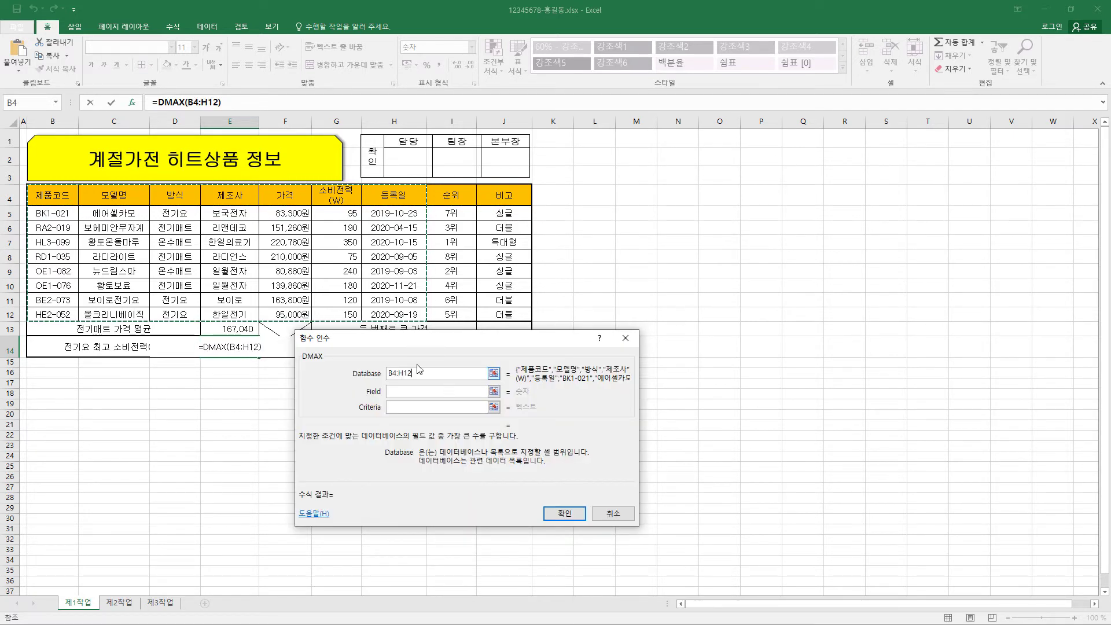
left_click(404, 391)
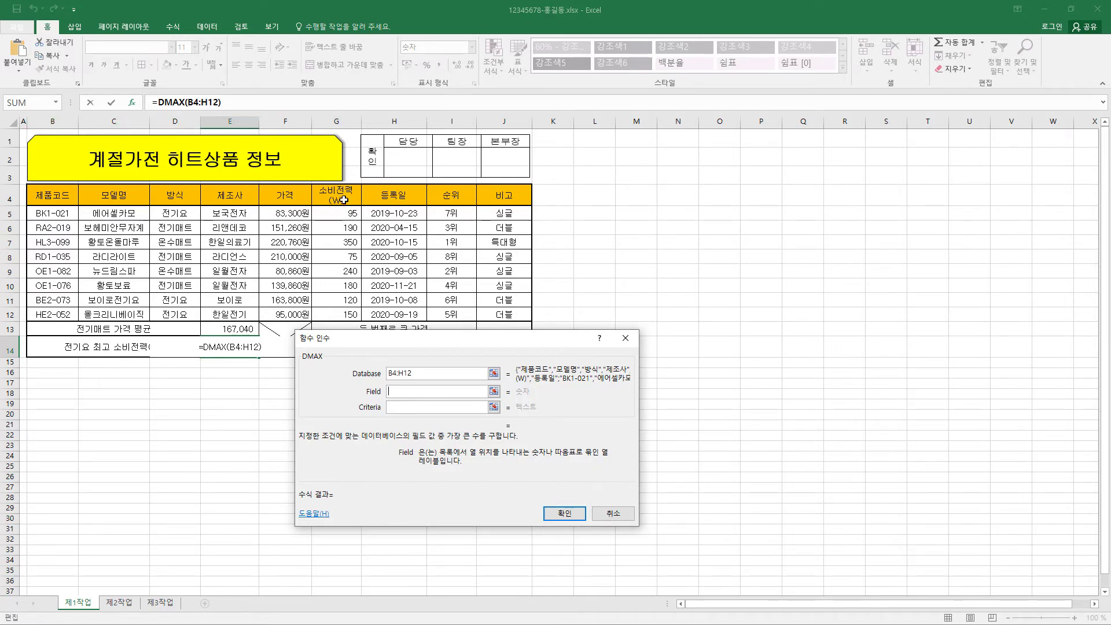
type("6")
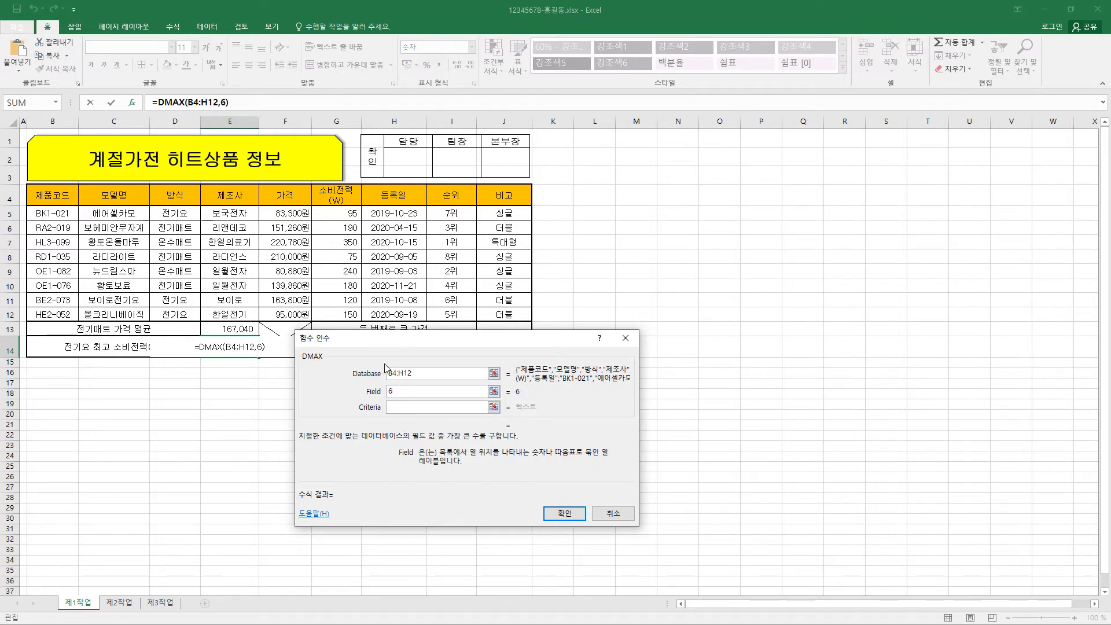
left_click(405, 408)
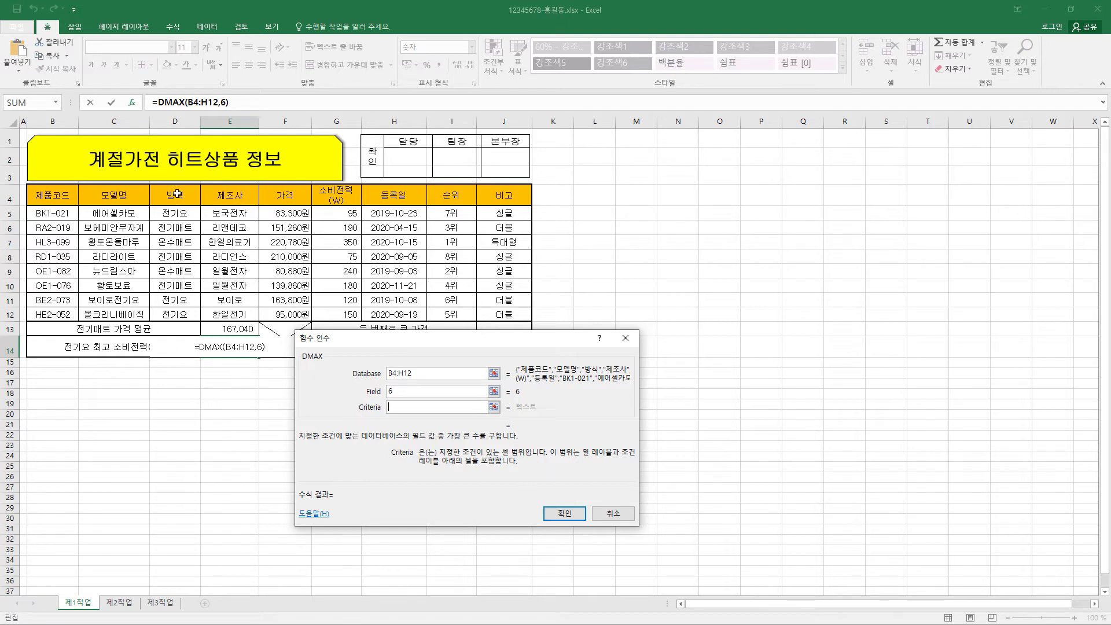
left_click_drag(176, 193, 175, 213)
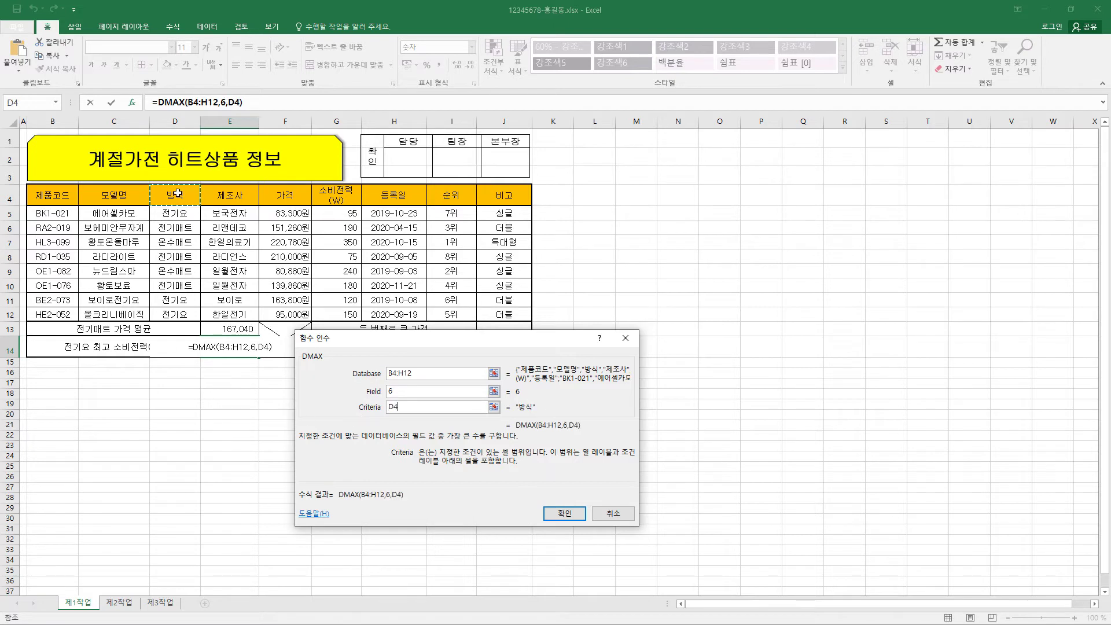
left_click(431, 409)
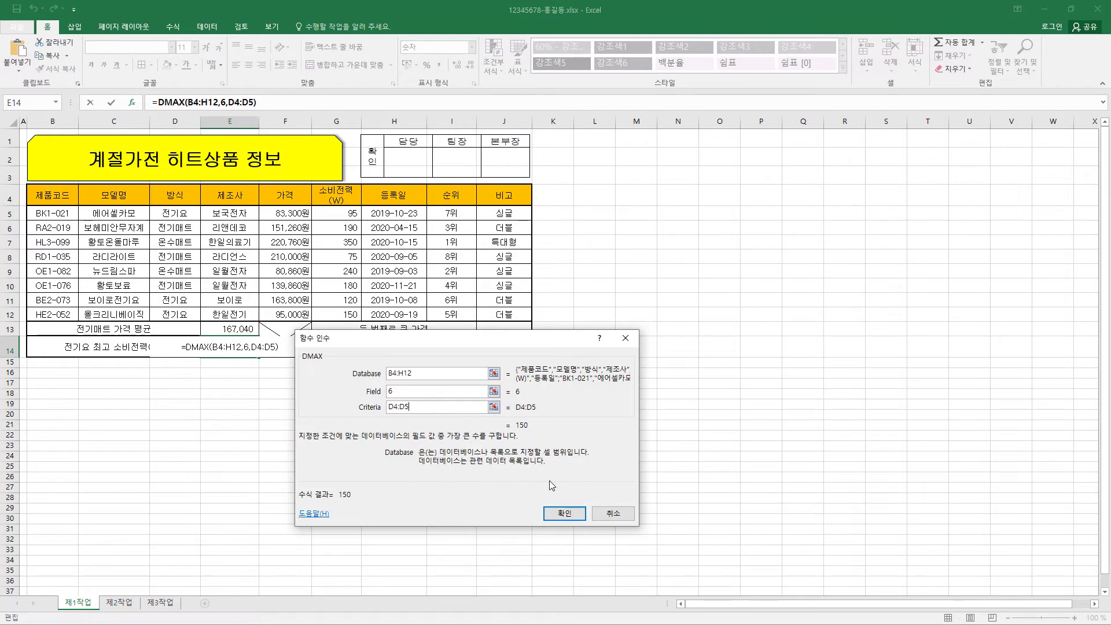
left_click(565, 515)
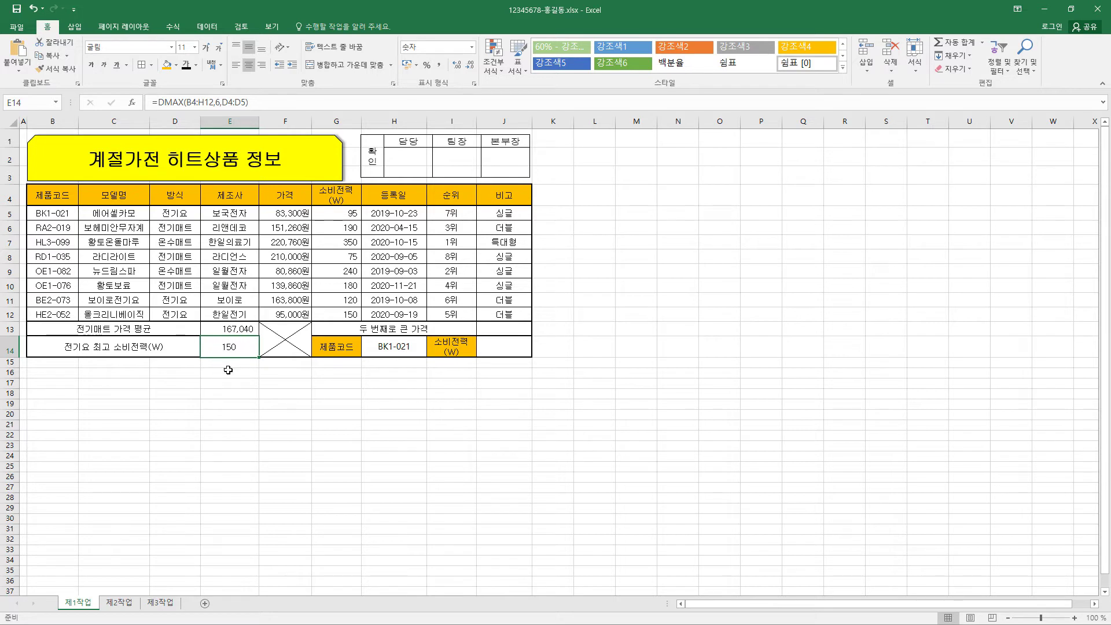
left_click(252, 66)
- Enter a LARGE formula in J13 for 두 번째로 큰 가격, with array F5:F12 and K 2
left_click(493, 331)
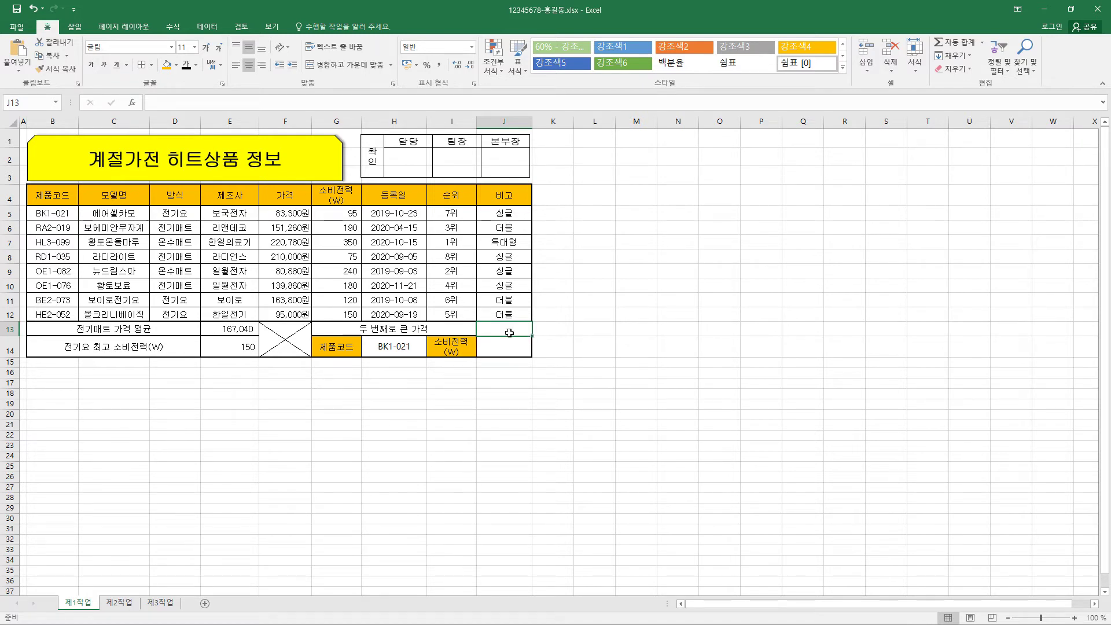
left_click(215, 103)
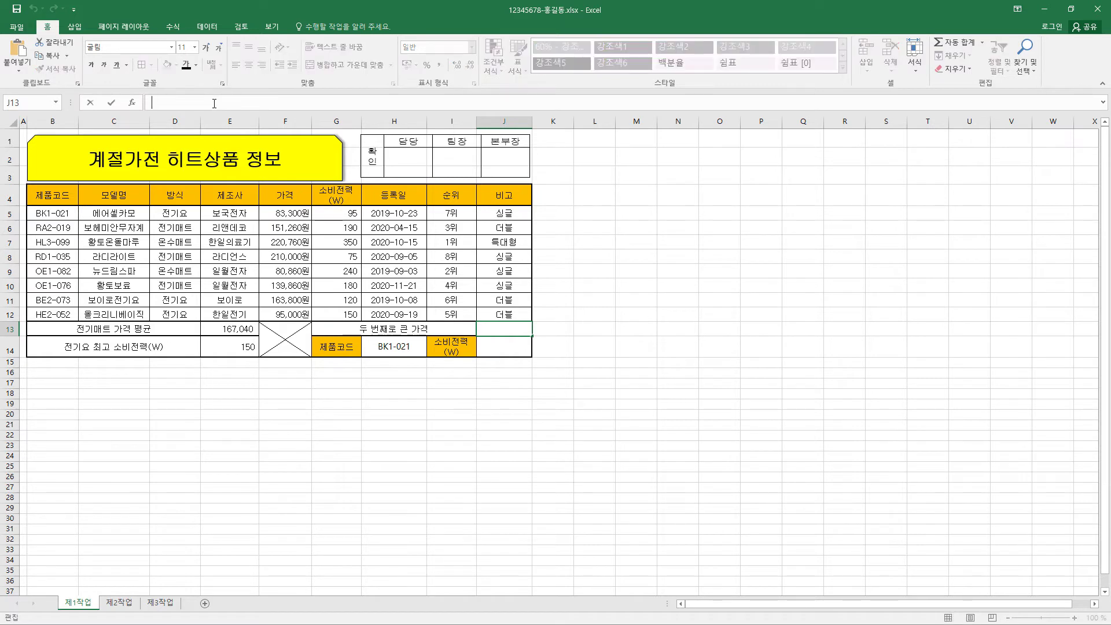
type("=LARGE(")
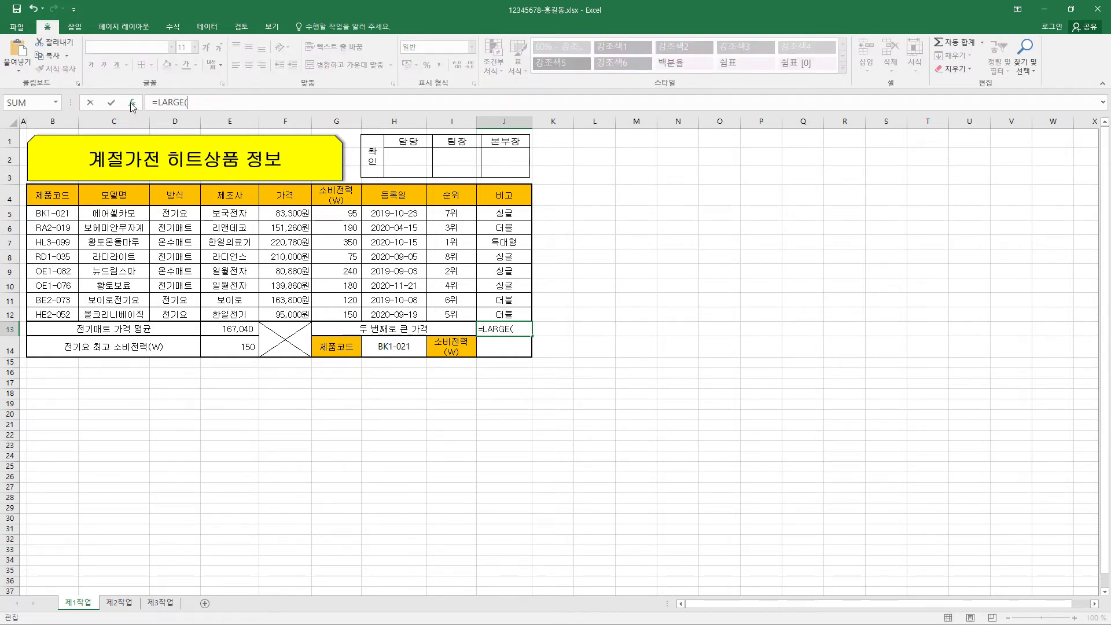
left_click(132, 104)
left_click_drag(446, 374, 709, 202)
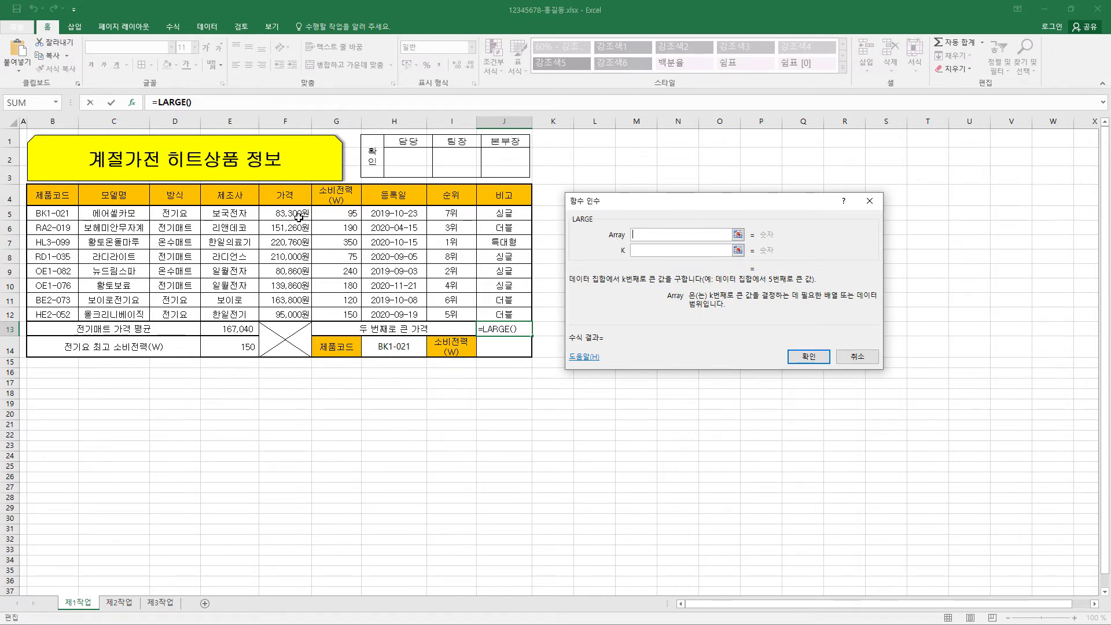
left_click_drag(296, 215, 306, 312)
left_click(653, 250)
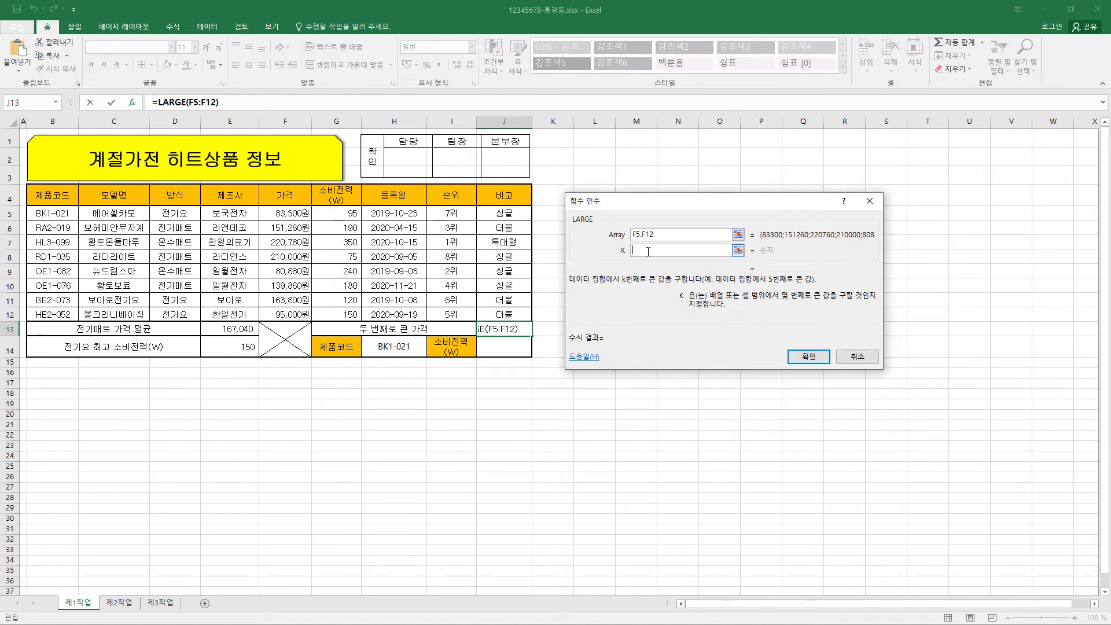
type("2")
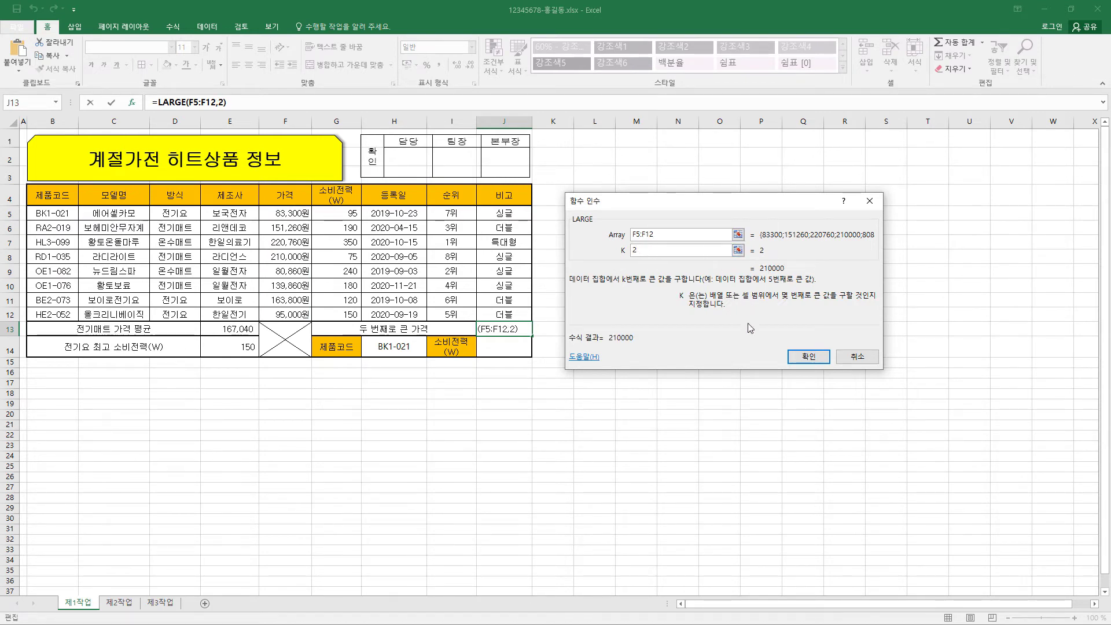
left_click(809, 356)
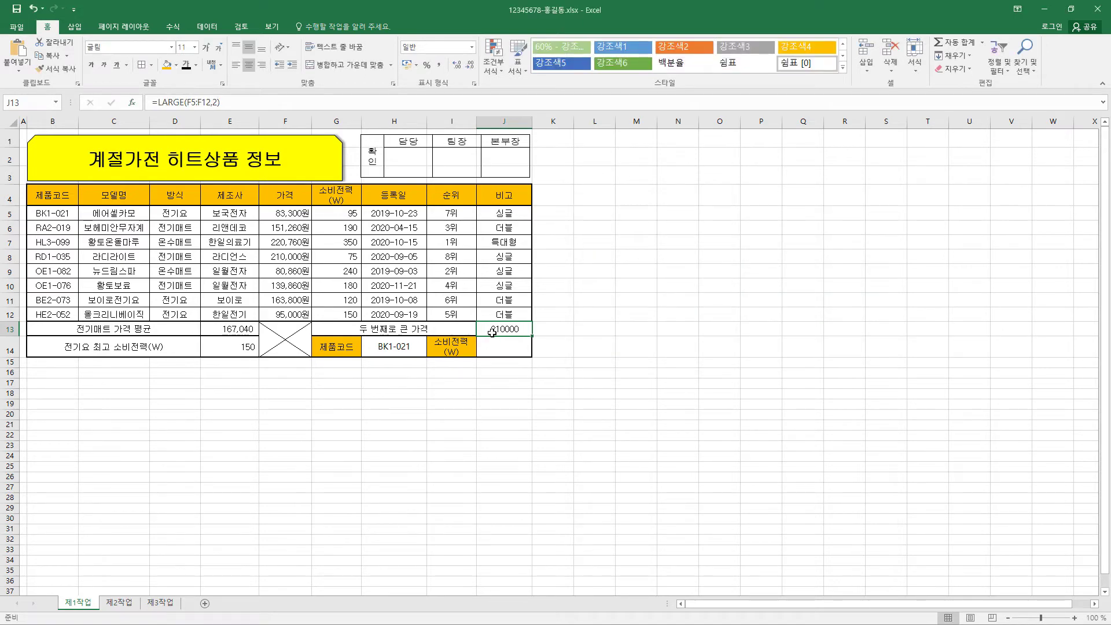
- Format J13 as 회계 with 0 decimal places and the symbol set to 없음
key("ctrl+1")
left_click(596, 214)
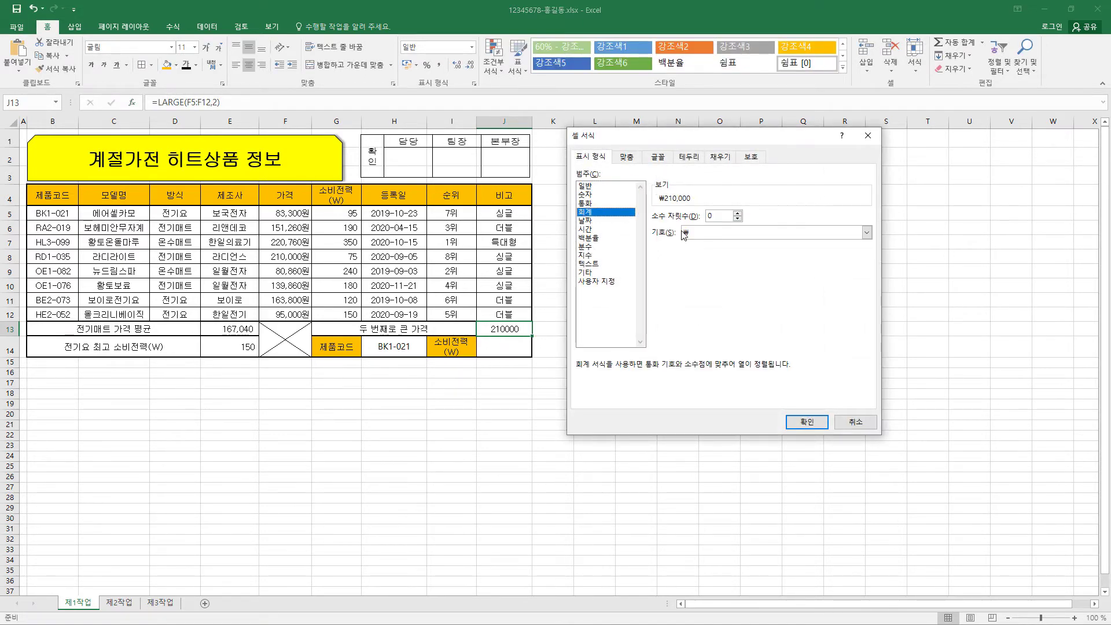
left_click(866, 232)
left_click(724, 243)
left_click(807, 421)
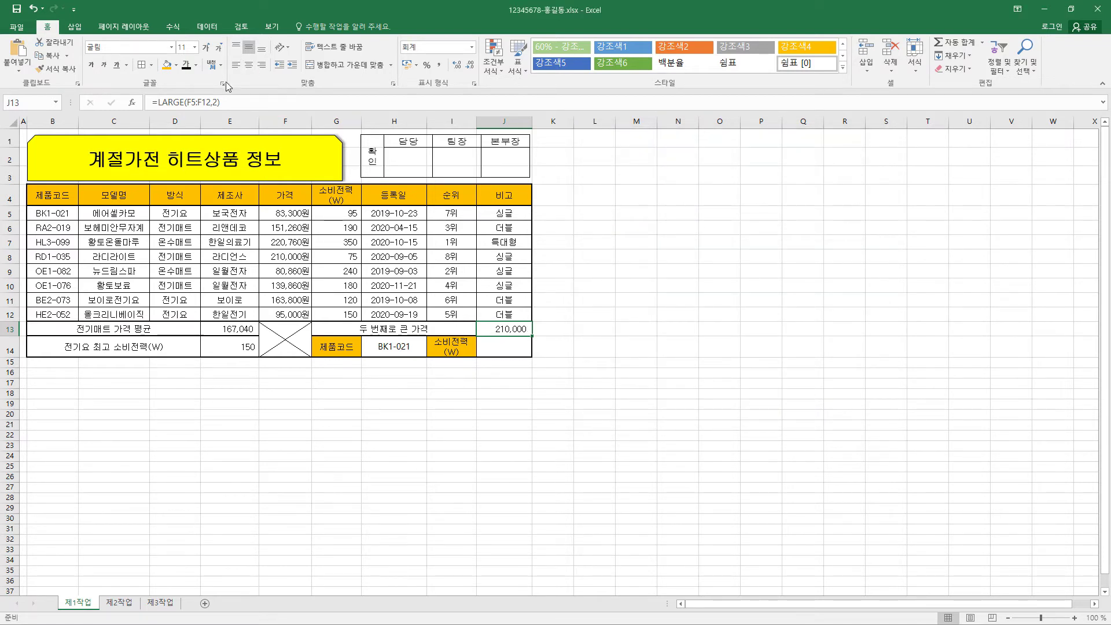
- Look at the product code choices offered for H14 and keep BK1-021 selected
left_click(501, 352)
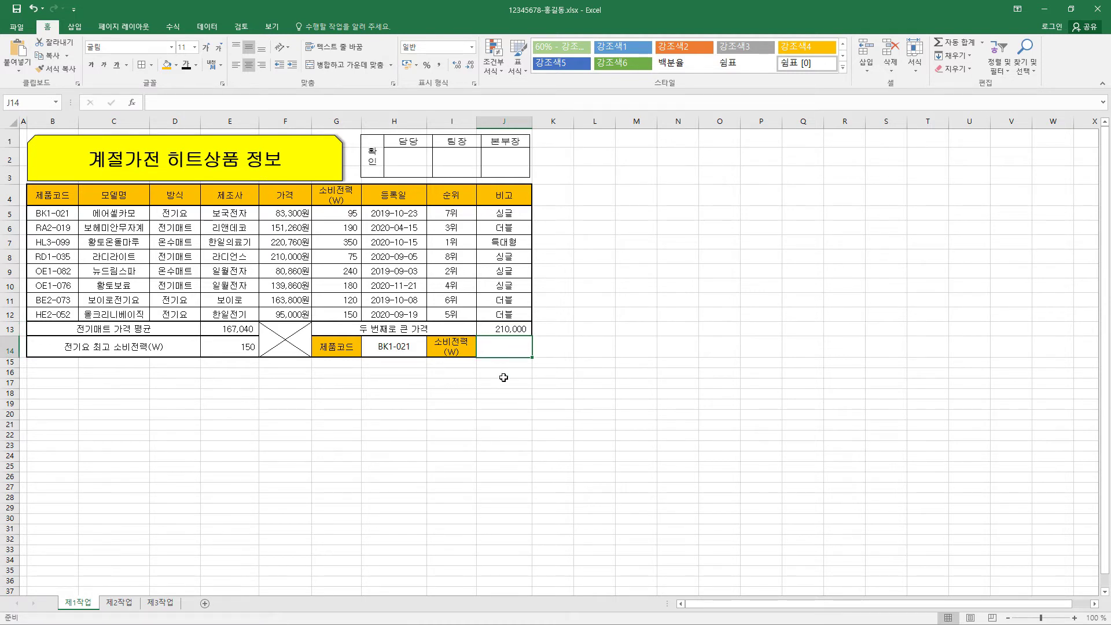
left_click(405, 347)
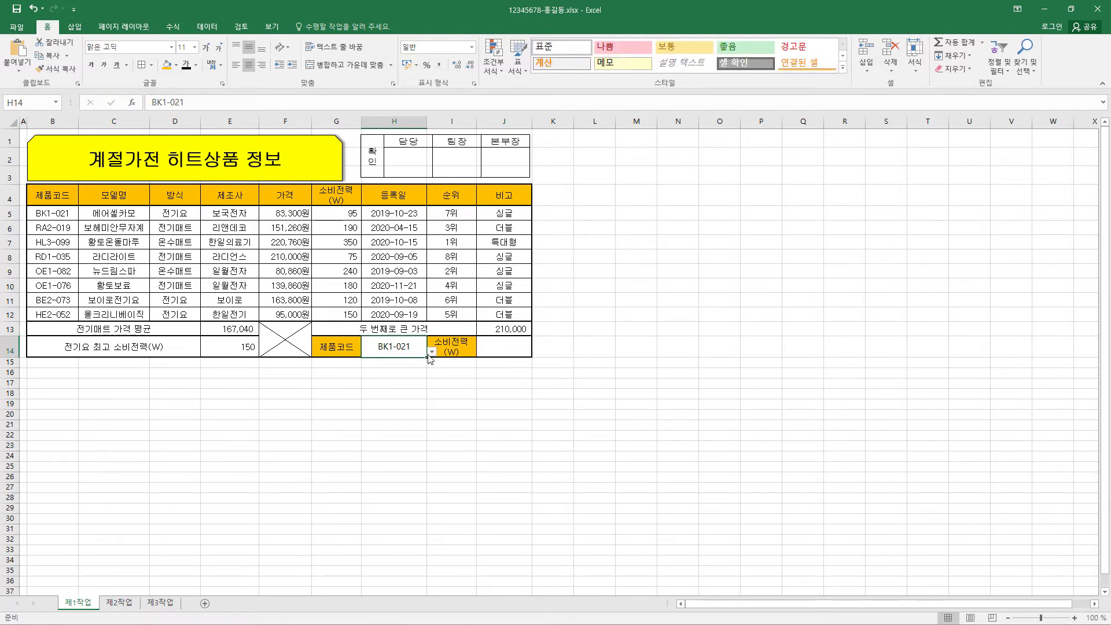
left_click(432, 352)
left_click(400, 362)
- Start a VLOOKUP formula in J14 for the 소비전력(W) of the product code in H14
left_click(514, 347)
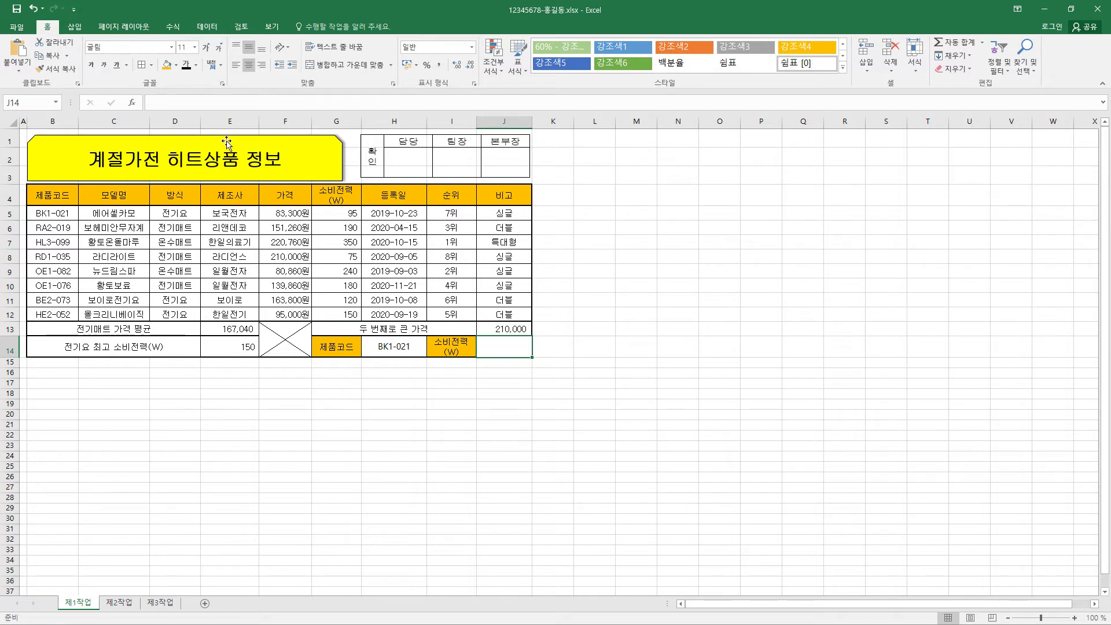
left_click(199, 101)
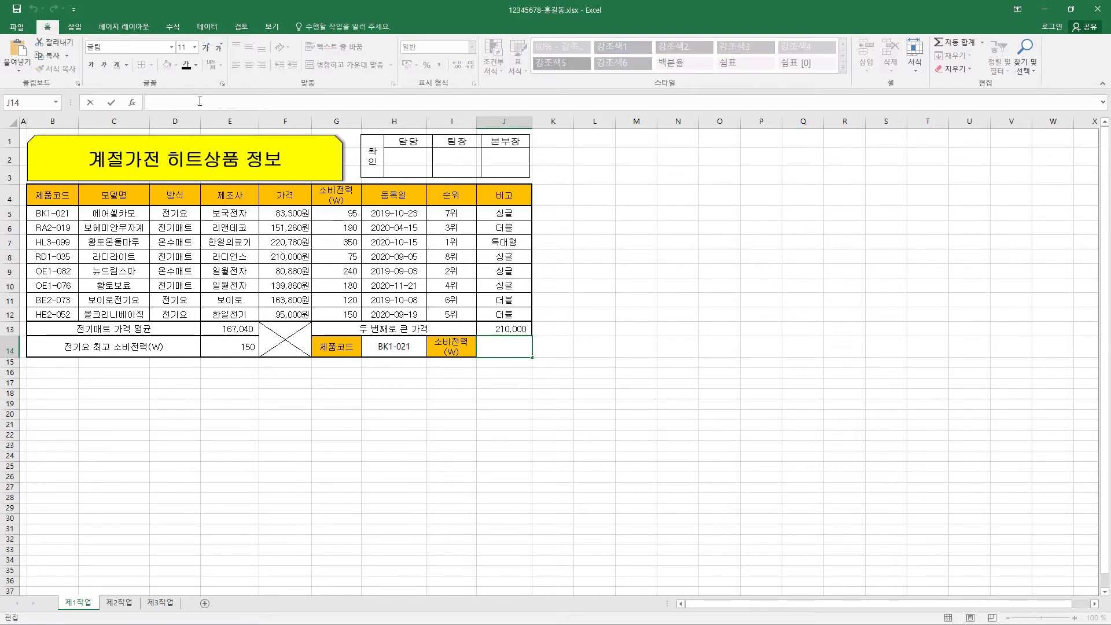
type("=VLOOKUP(")
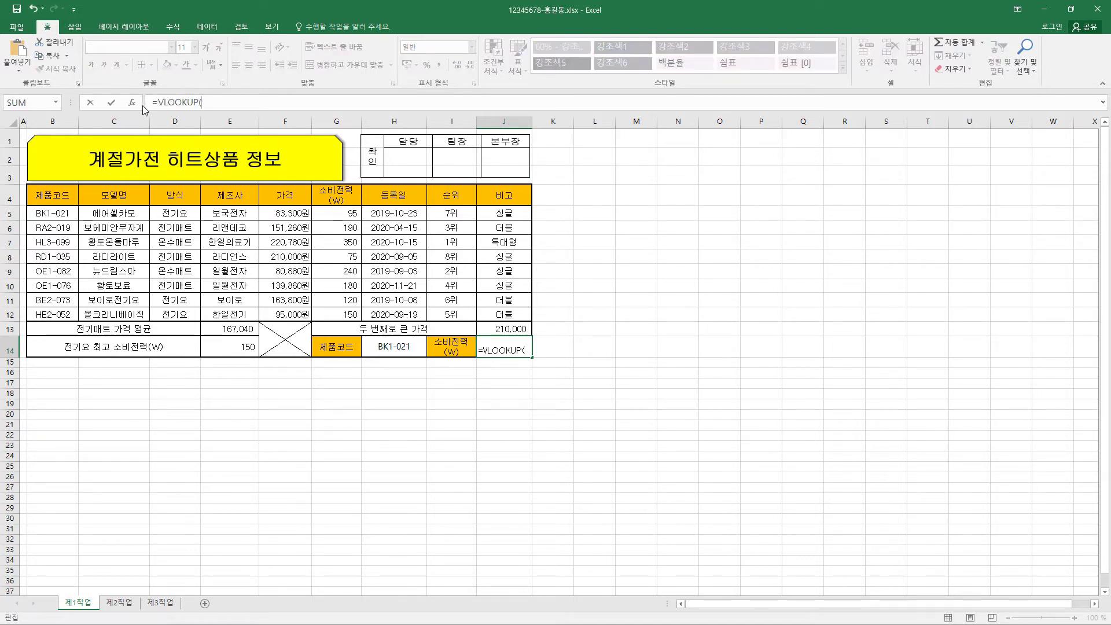
- Complete the VLOOKUP in J14 with lookup value H14, table B5:H12, column index 6 and range lookup 0
left_click(132, 102)
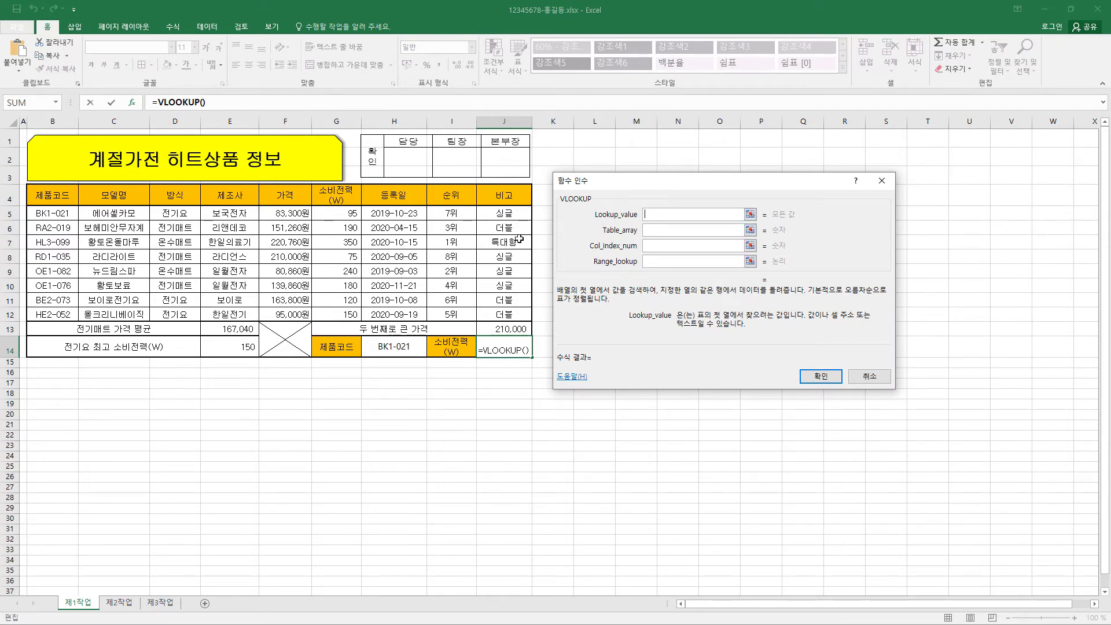
left_click(403, 344)
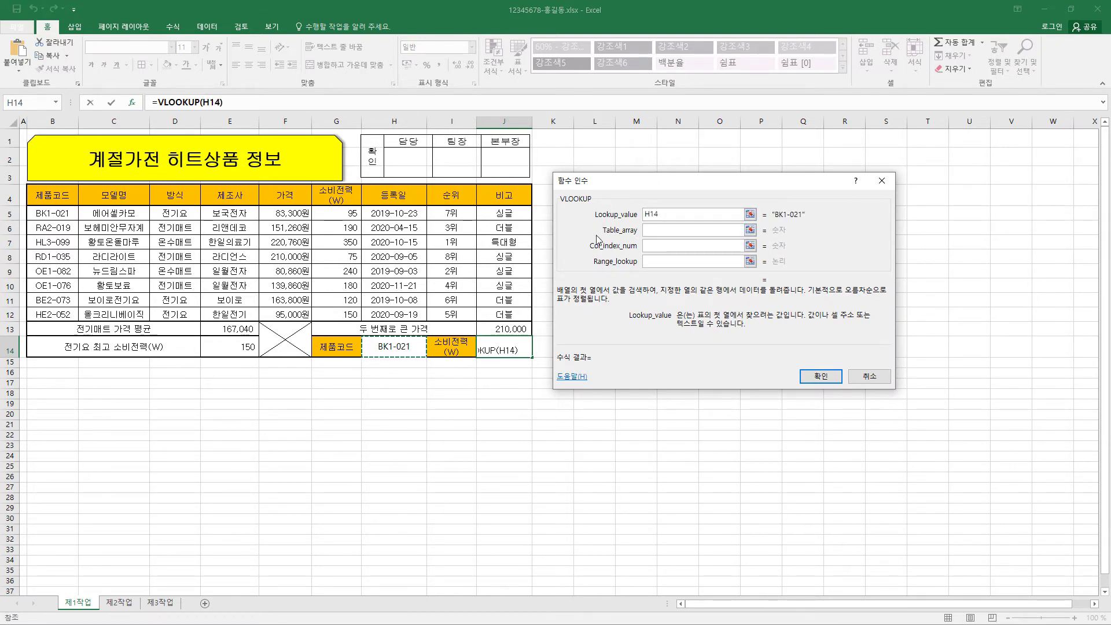
left_click(651, 233)
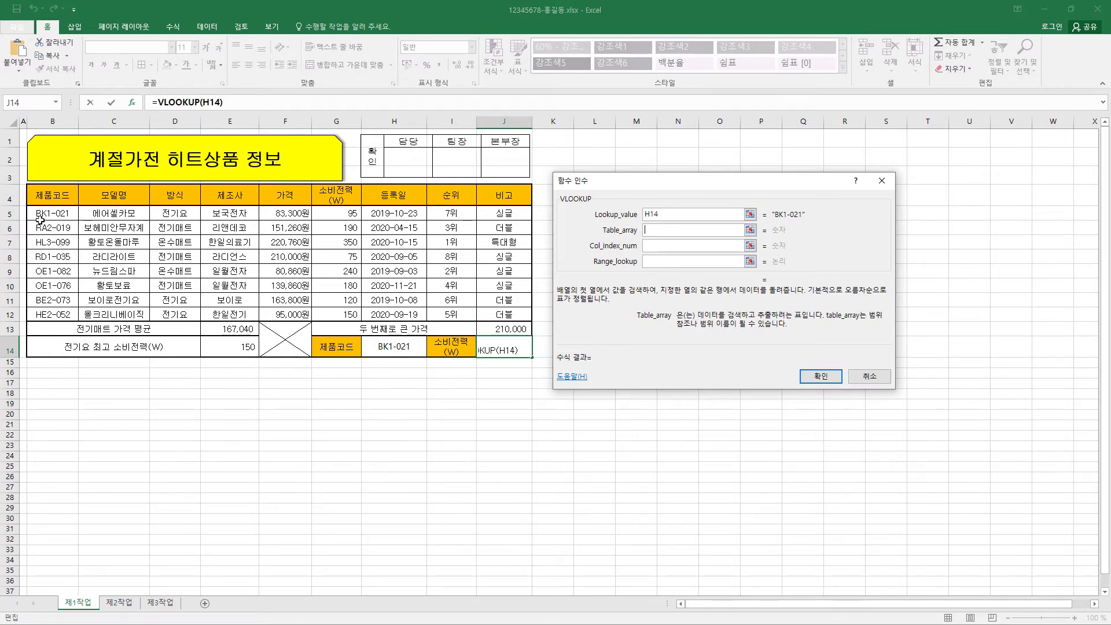
left_click_drag(54, 215, 389, 315)
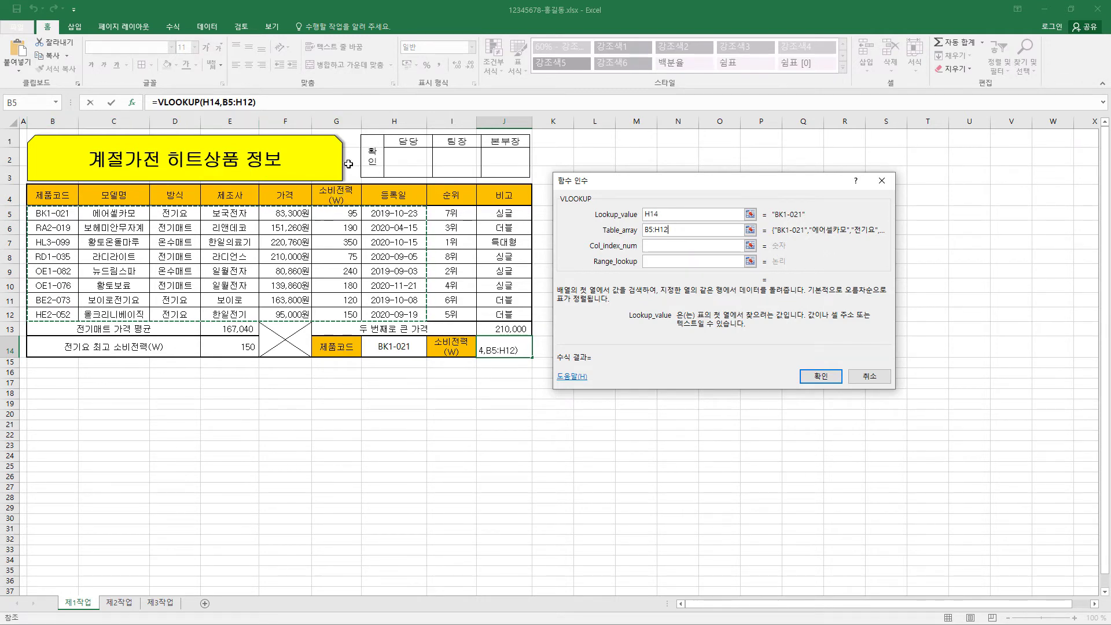
left_click(666, 246)
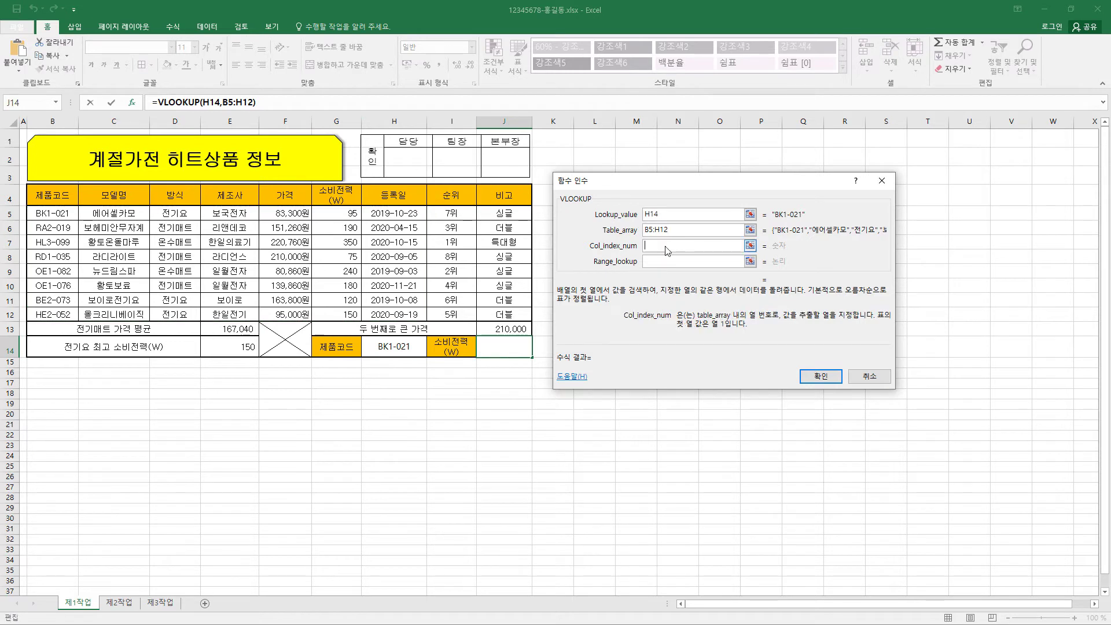
left_click(658, 263)
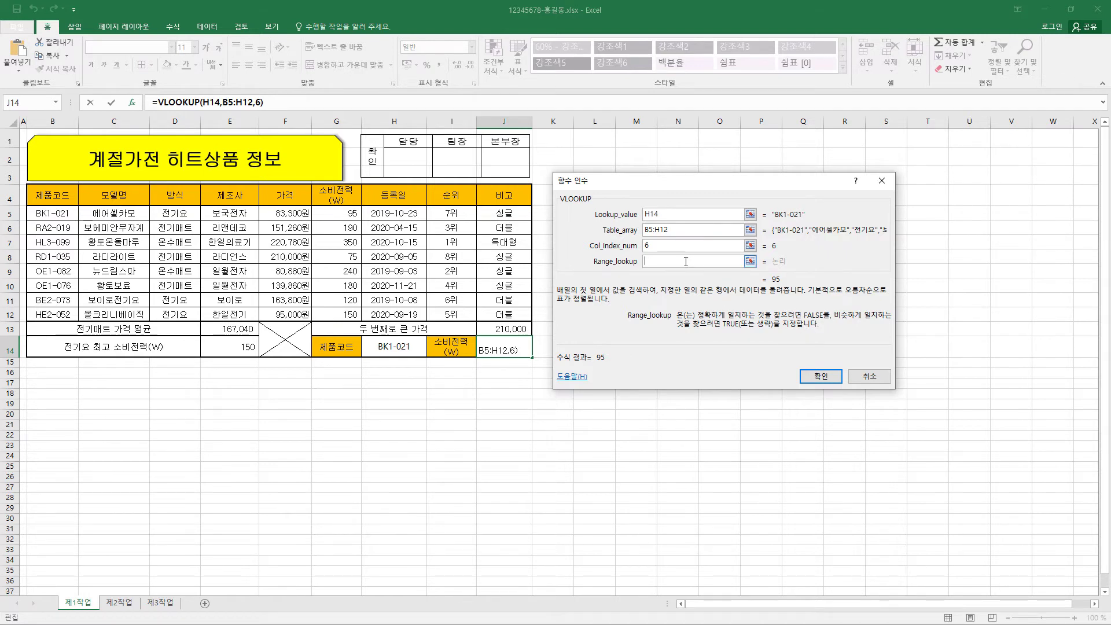
type("0")
left_click(820, 376)
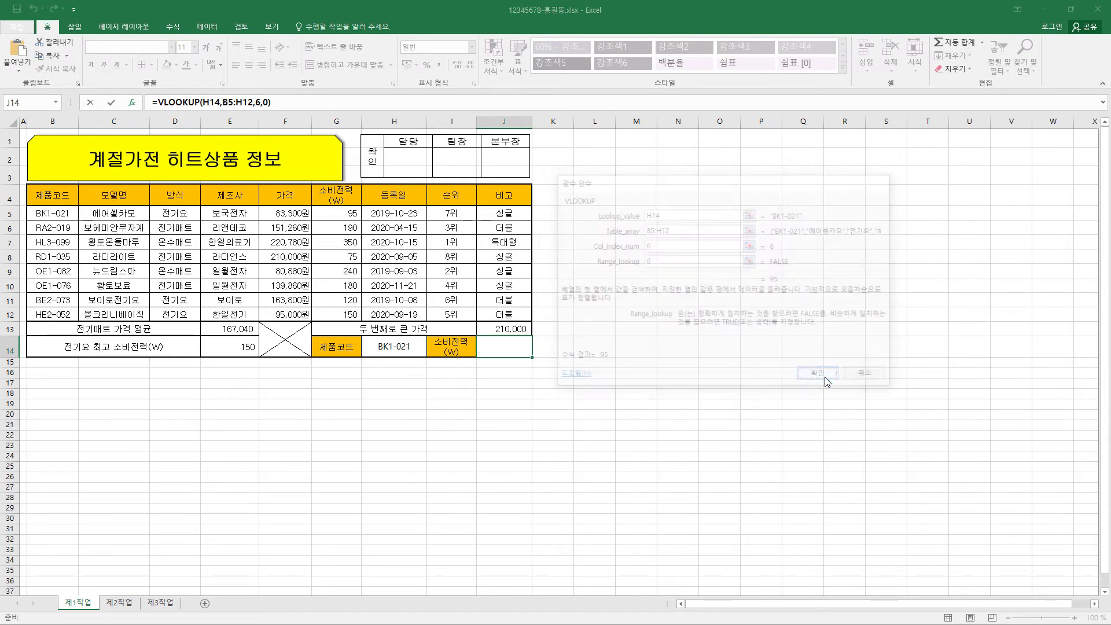
- Test the lookup by choosing a different product code in H14, and return it to BK1-021
left_click(413, 348)
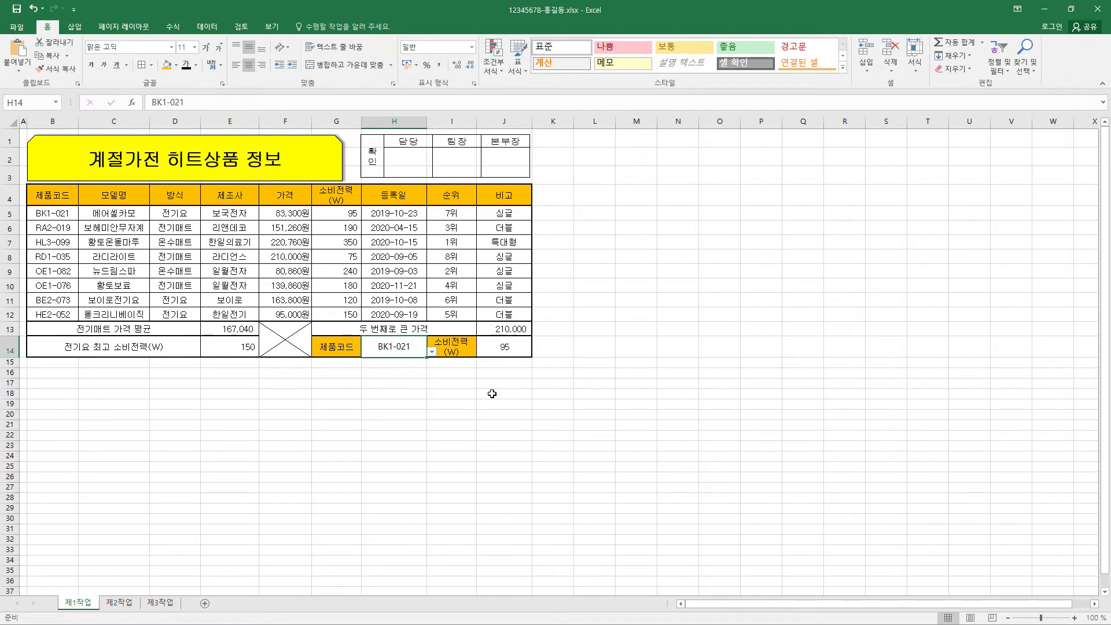
left_click(432, 351)
left_click(399, 423)
left_click(431, 351)
left_click(399, 362)
- Create a formula-based conditional formatting rule for B5:J12 with the condition =$G5<=150
left_click_drag(43, 216, 518, 316)
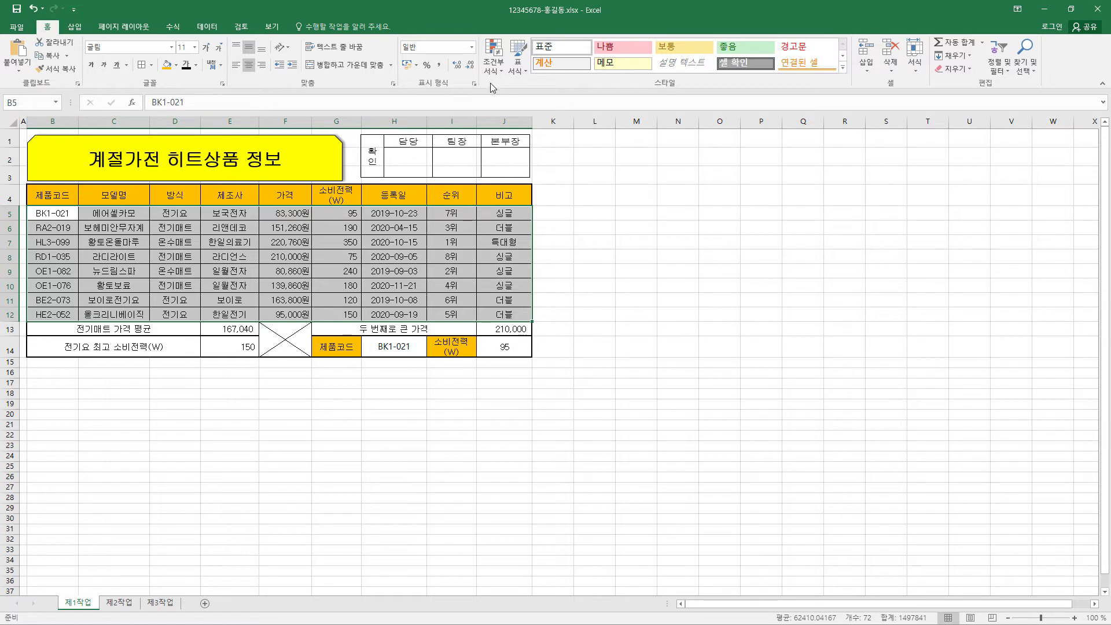
left_click(493, 58)
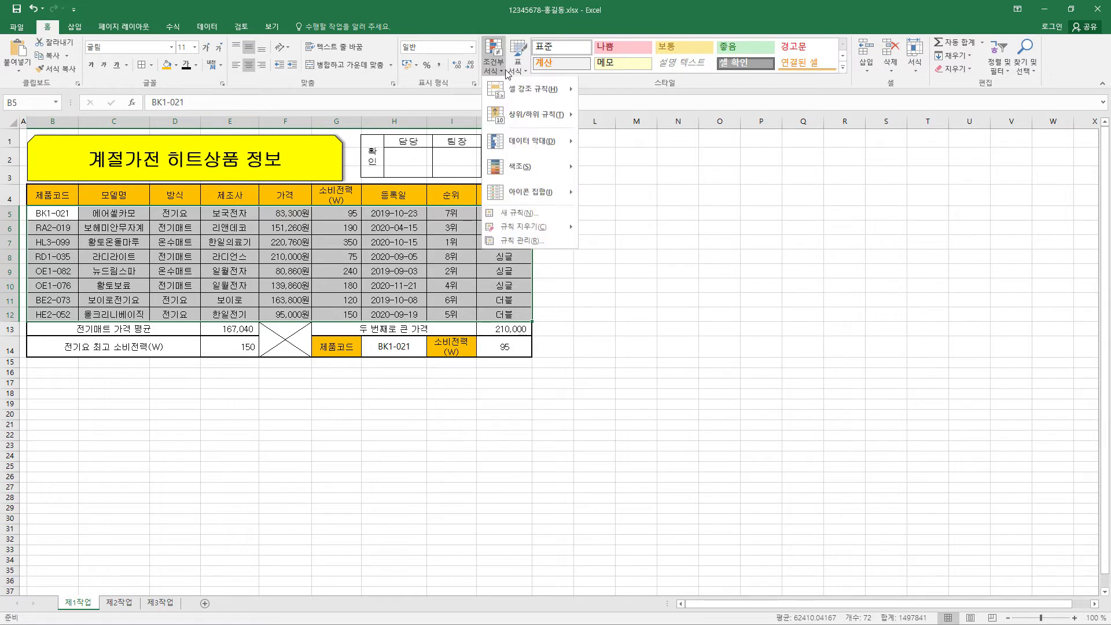
left_click(520, 213)
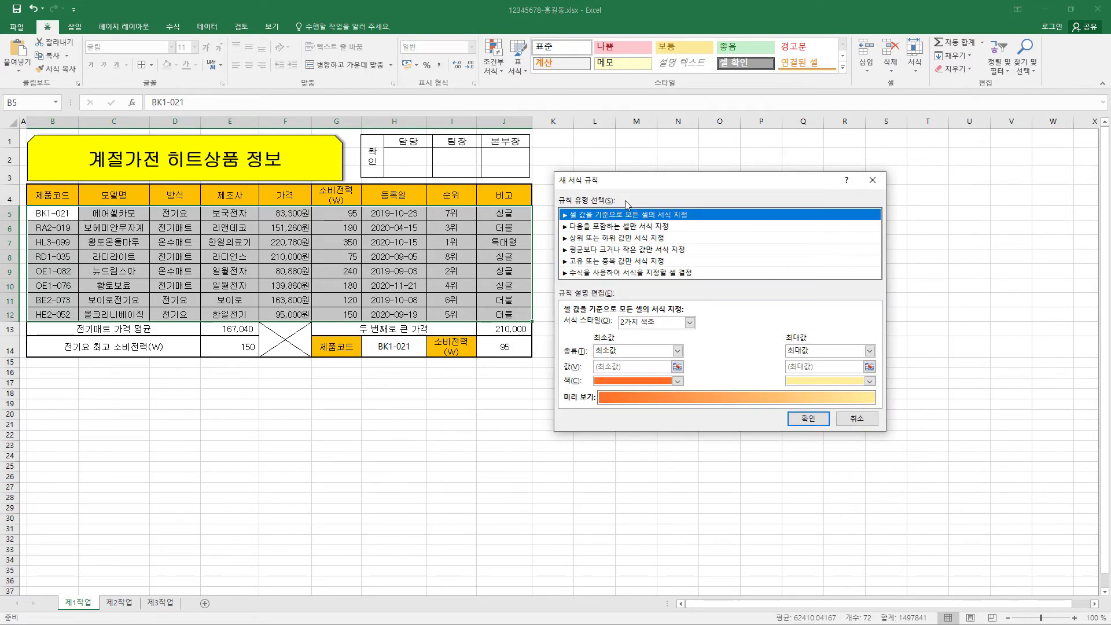
left_click(629, 274)
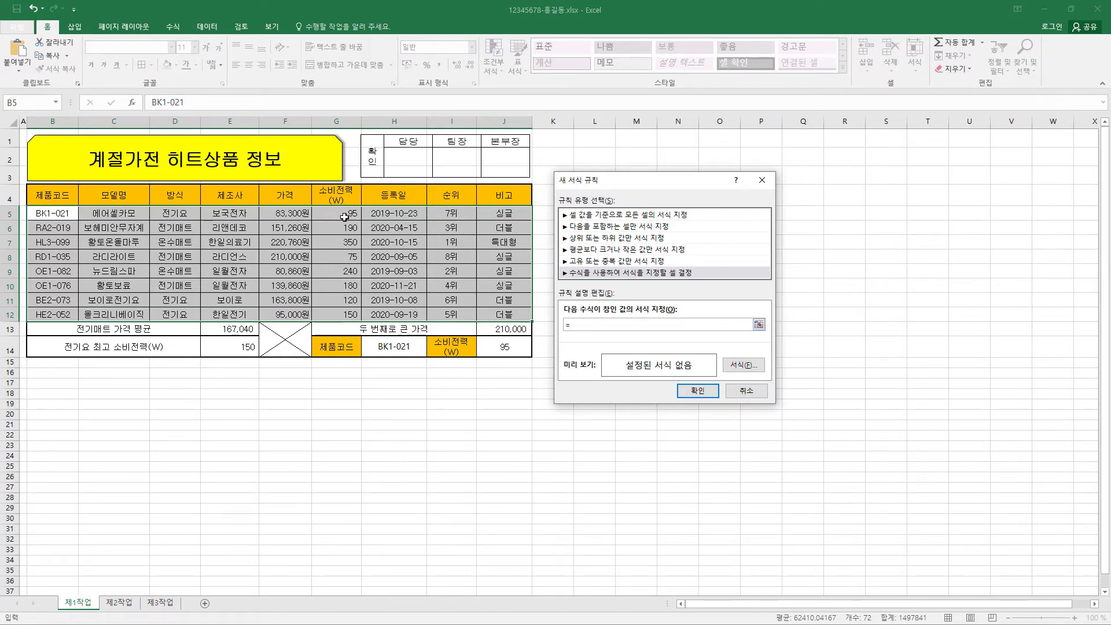
type("g5")
key("F4")
left_click(577, 324)
type("150")
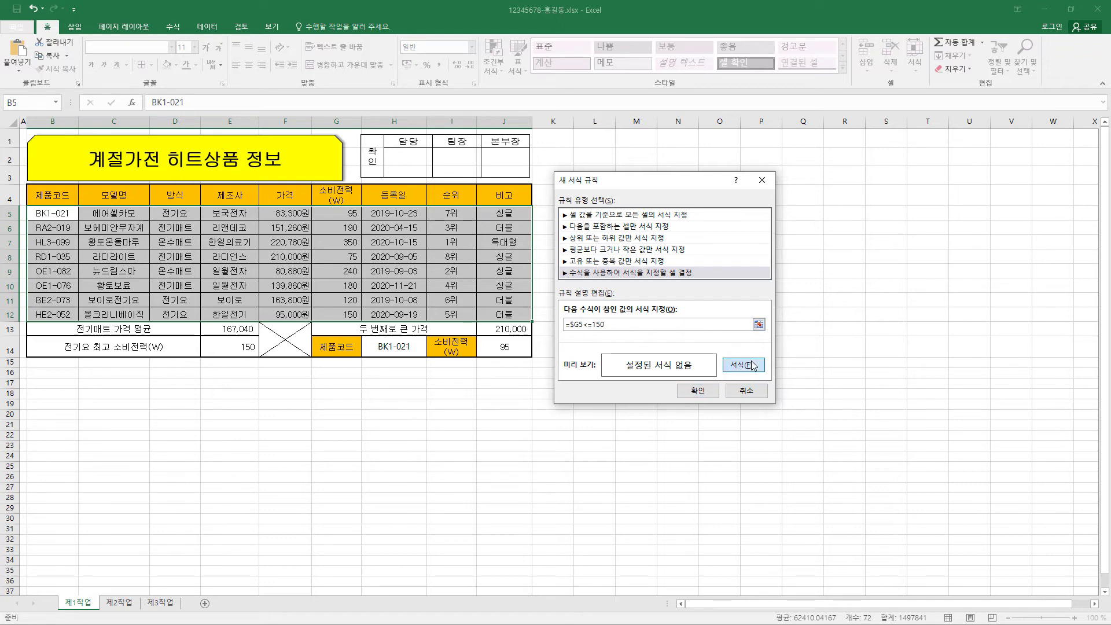
- Give the conditional formatting rule a bold, standard blue font and apply it to the table rows
left_click(743, 365)
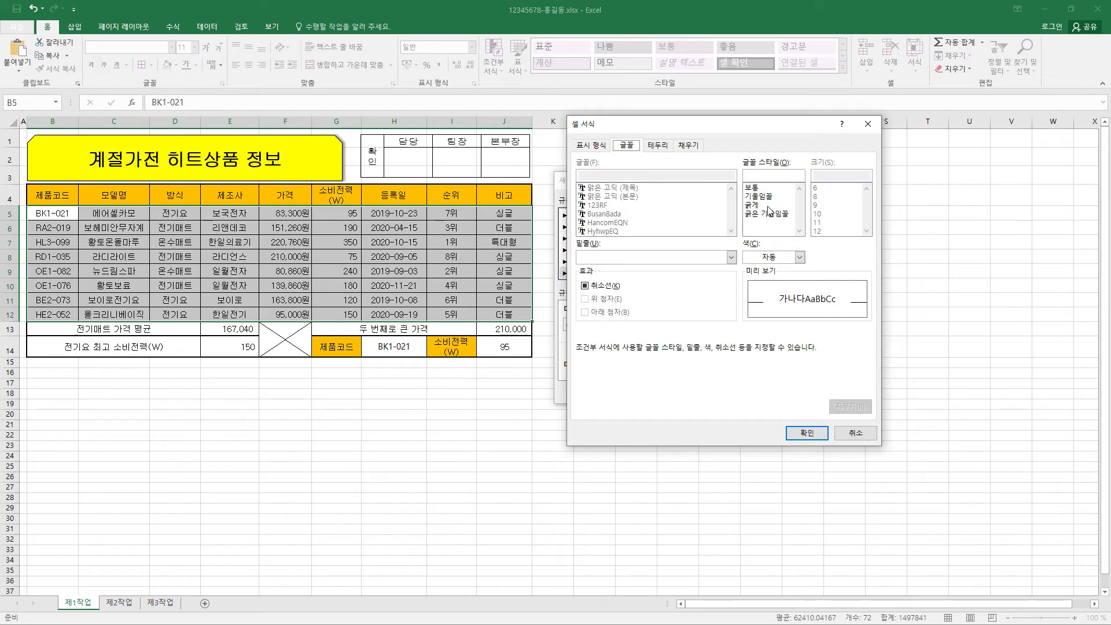
left_click(767, 259)
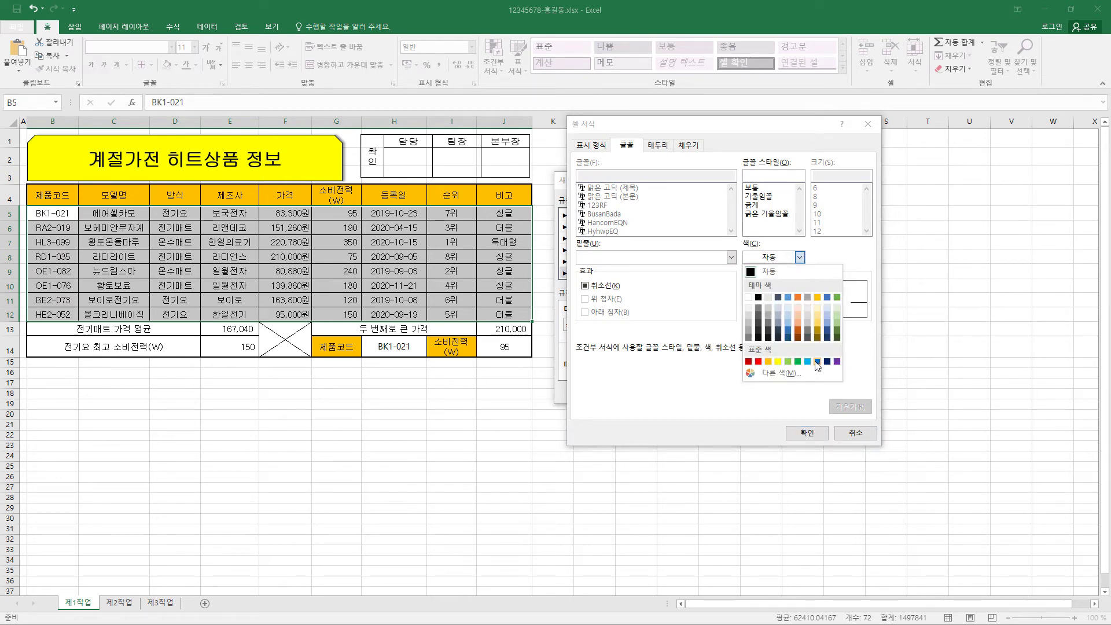
left_click(817, 362)
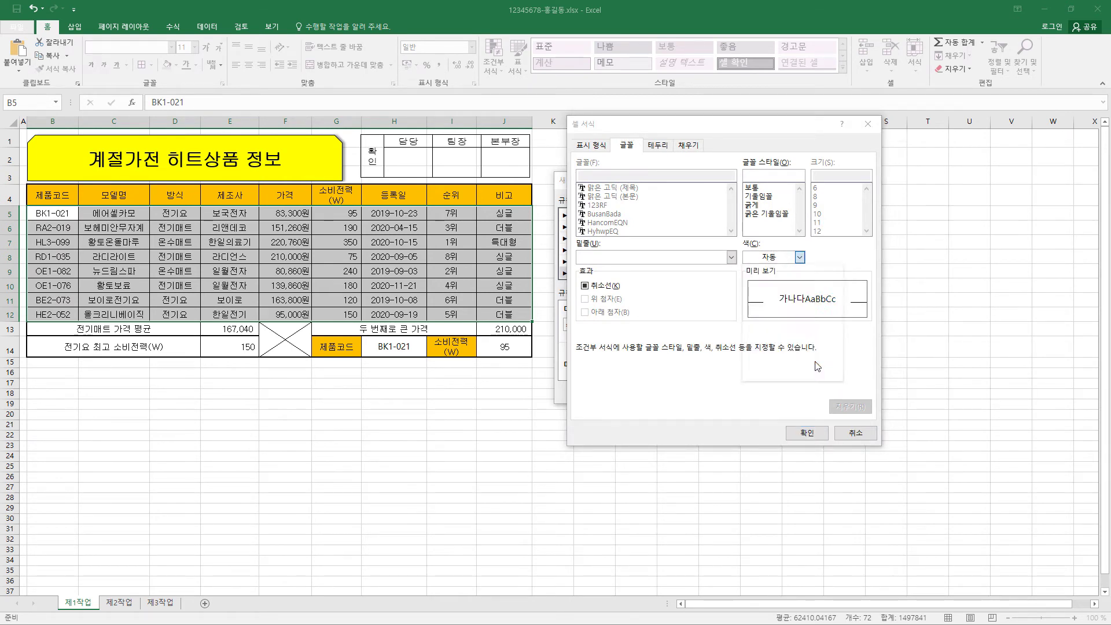
left_click(752, 206)
left_click(807, 433)
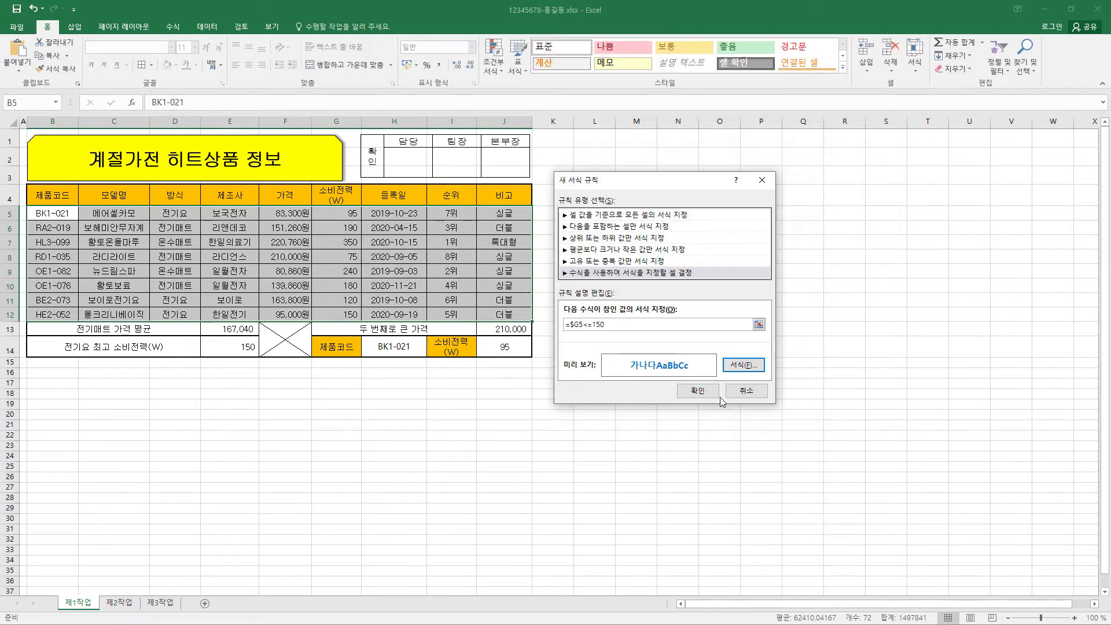
left_click(698, 392)
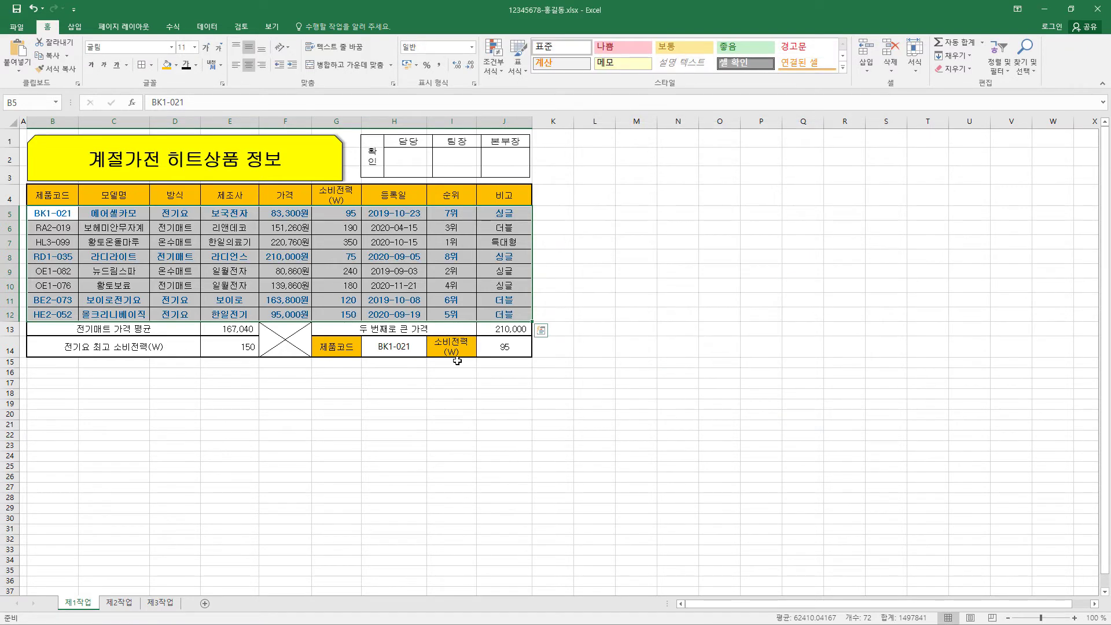
- Check the 소비전력(W) values in column G for the rows formatted by the rule
left_click(335, 196)
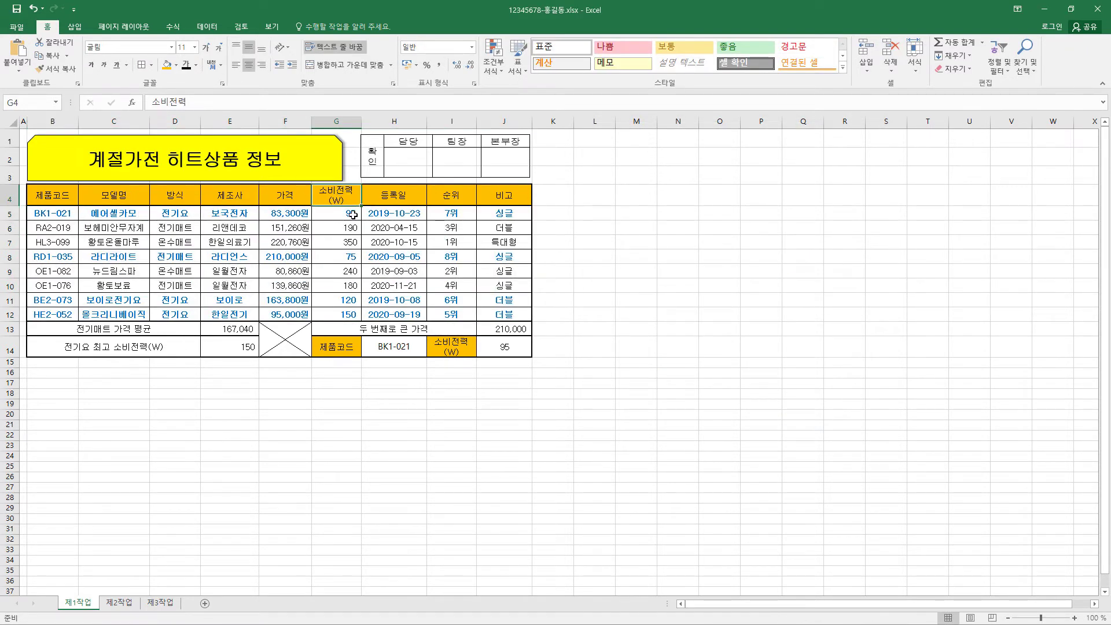
left_click(351, 214)
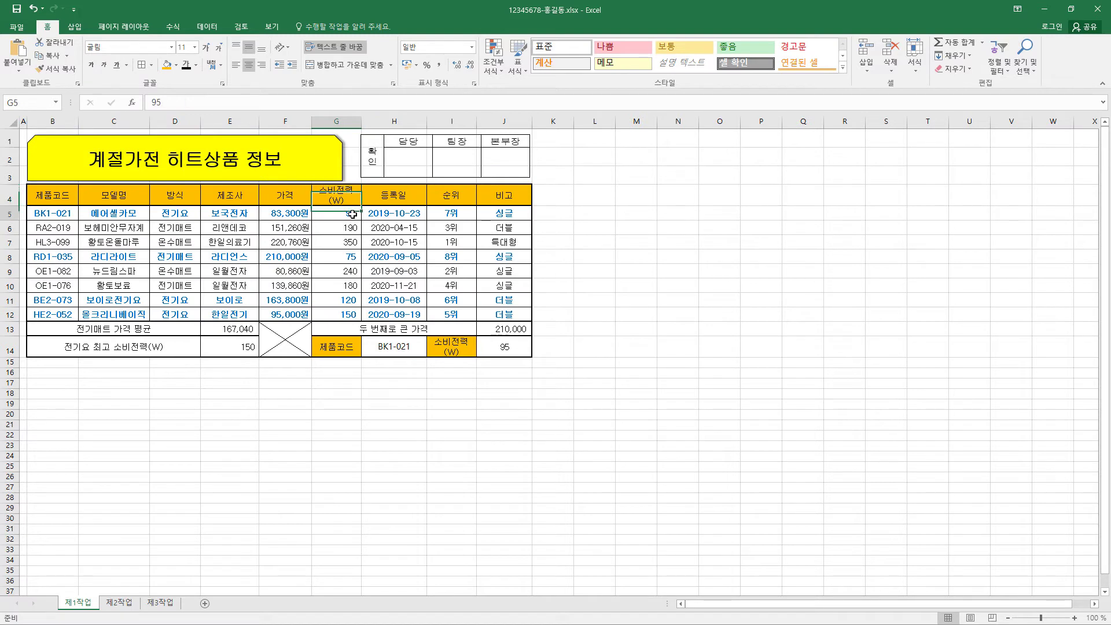
left_click(353, 256)
left_click(355, 302)
left_click(350, 319)
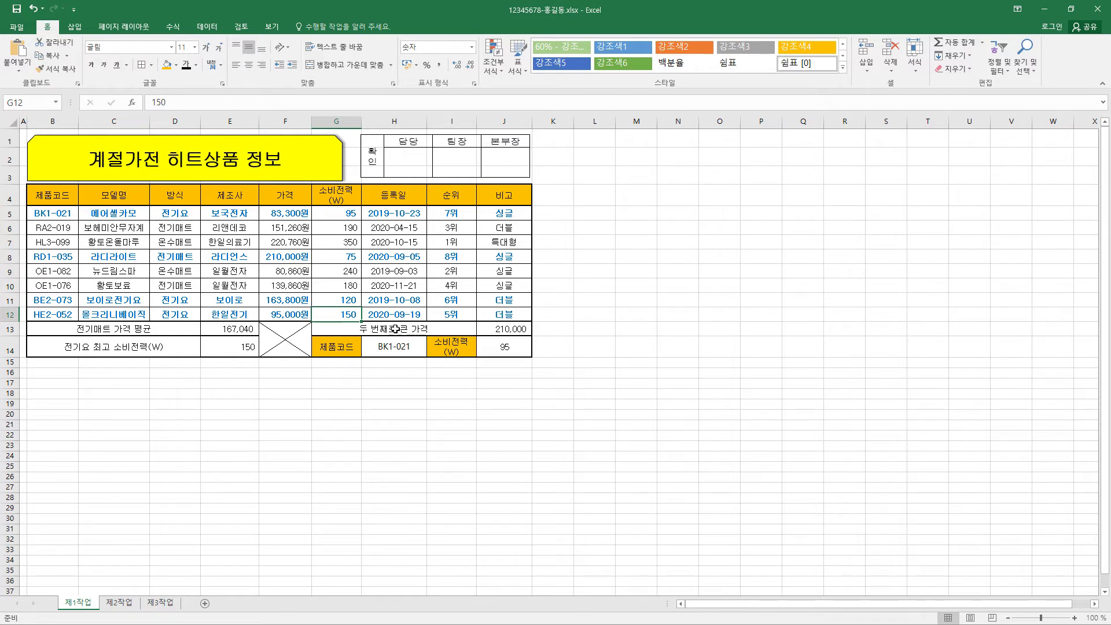
- Format J14 as a number with 0 decimal places and the -1234 negative style, and remove its centre alignment
left_click(519, 349)
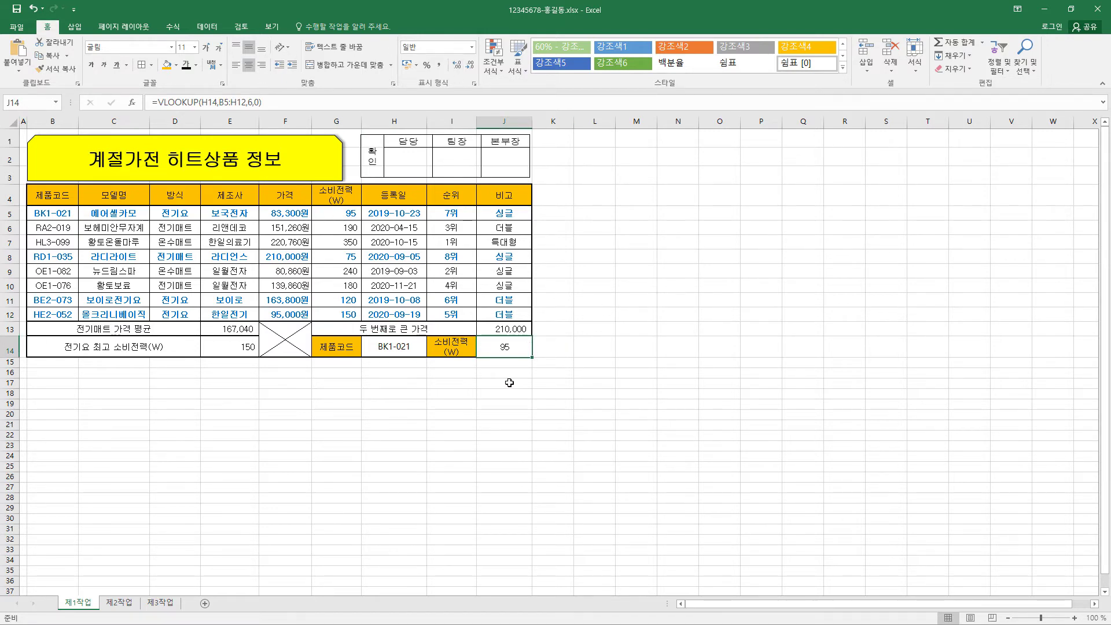
key("ctrl+1")
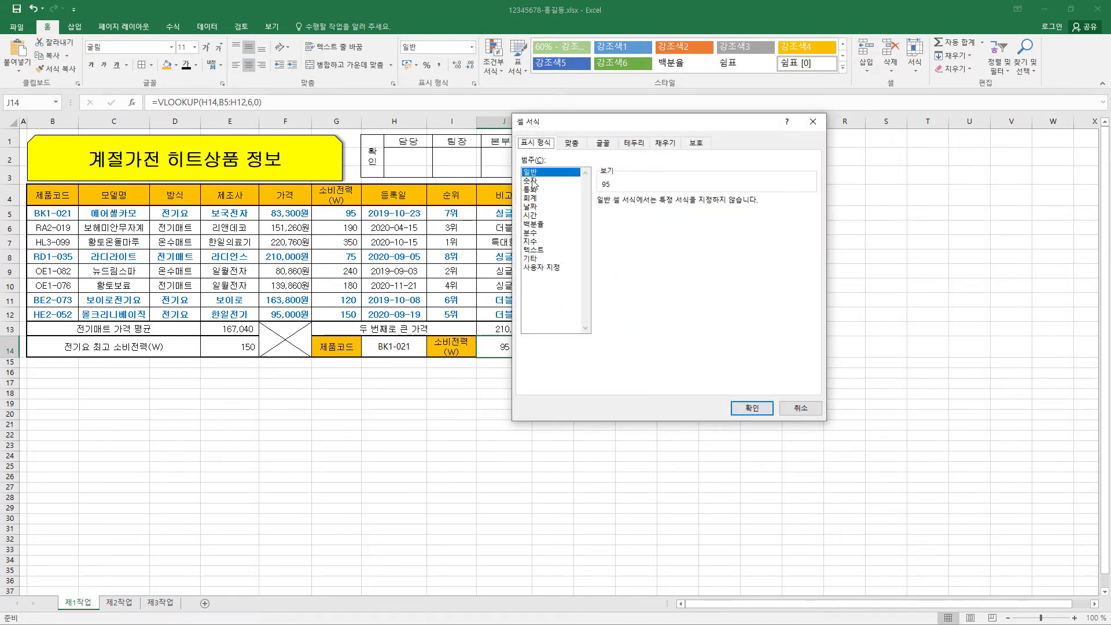
key("Down")
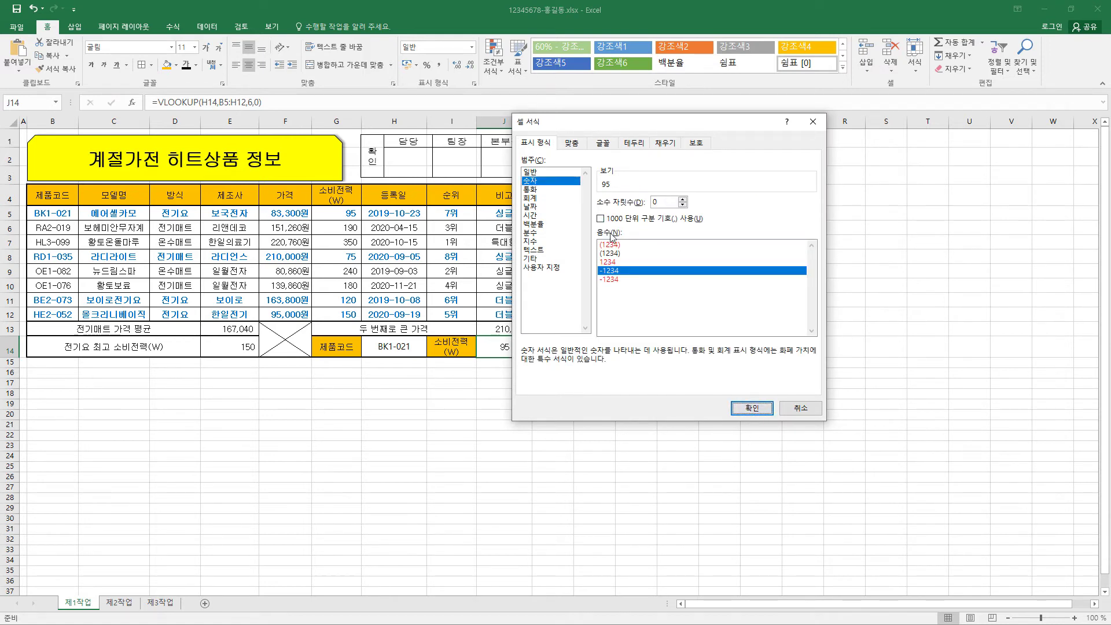
left_click(762, 410)
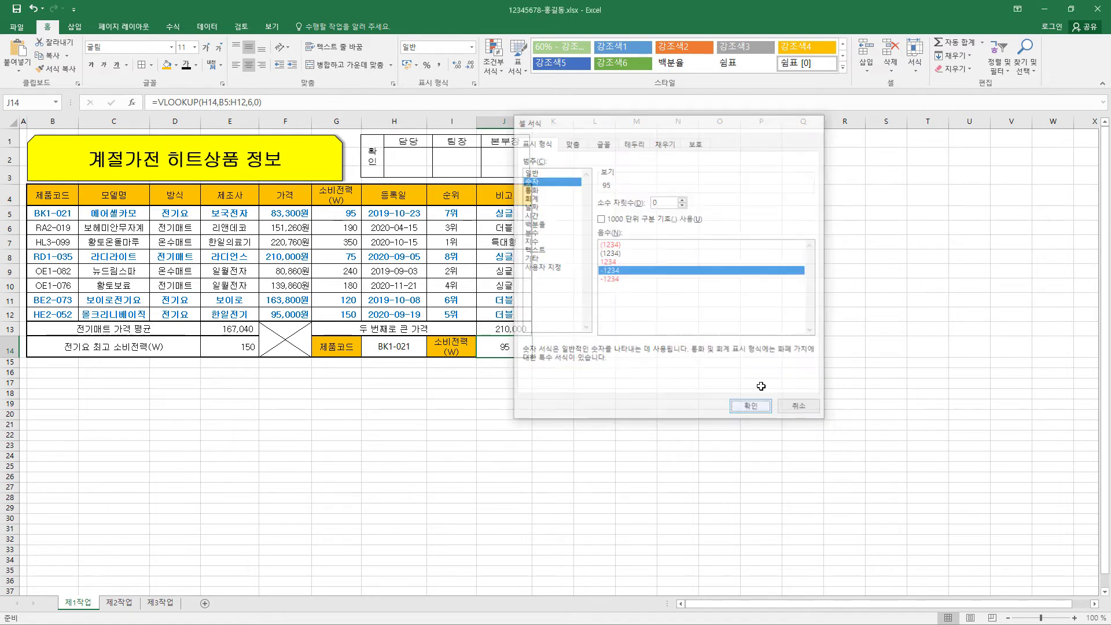
left_click(248, 66)
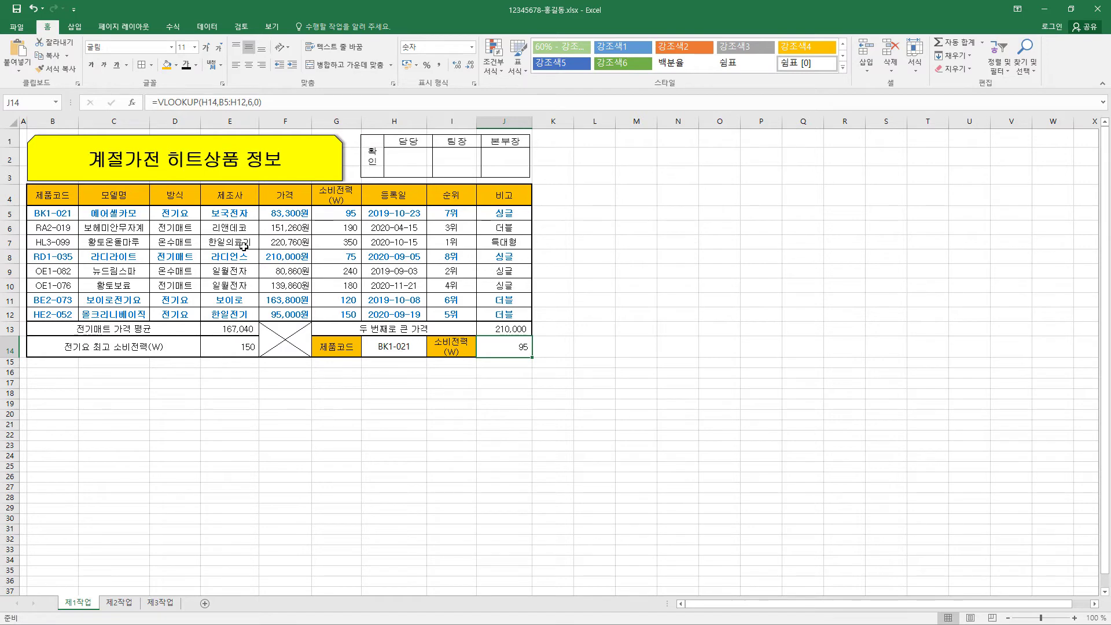
- Copy B4:H12 and paste it at B2 of the 제2작업 sheet, keeping the source column widths
left_click(55, 199)
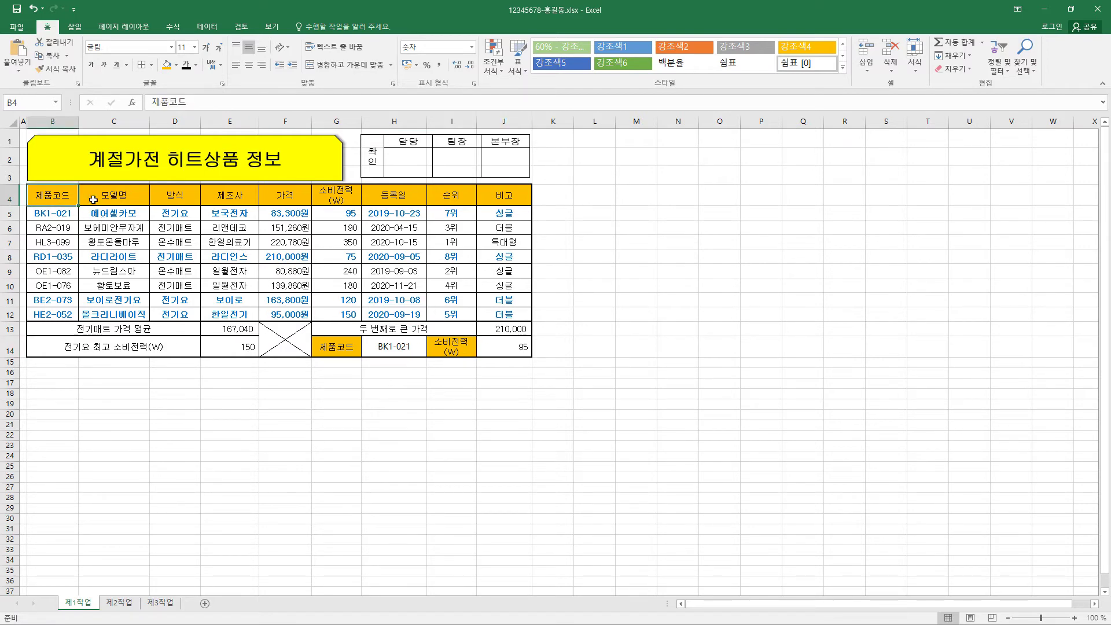
left_click_drag(93, 200, 403, 313)
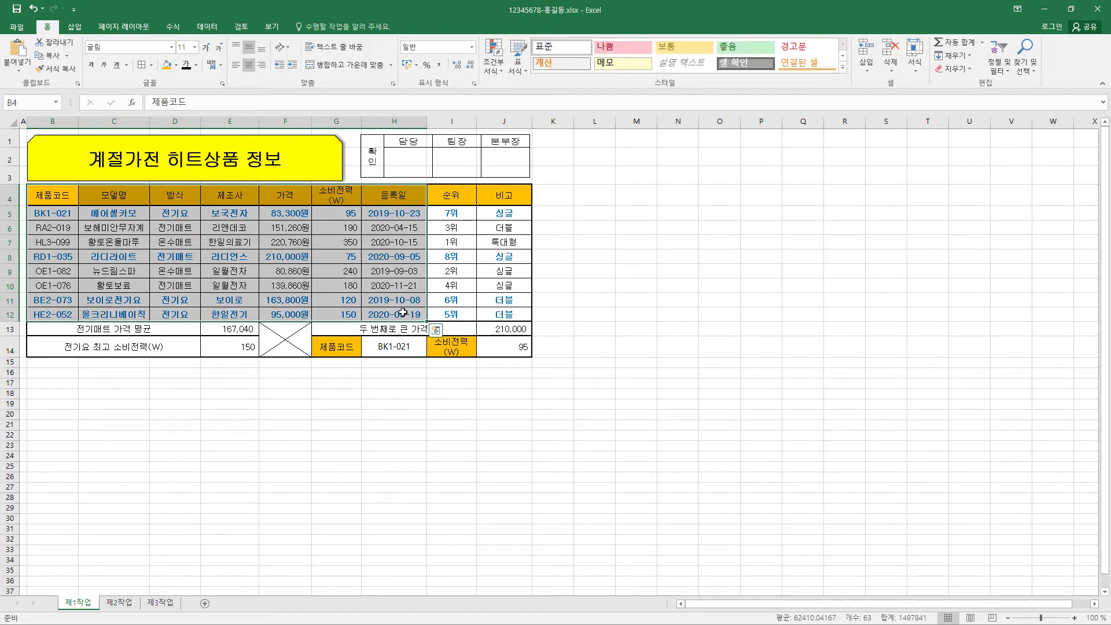
key("ctrl+c")
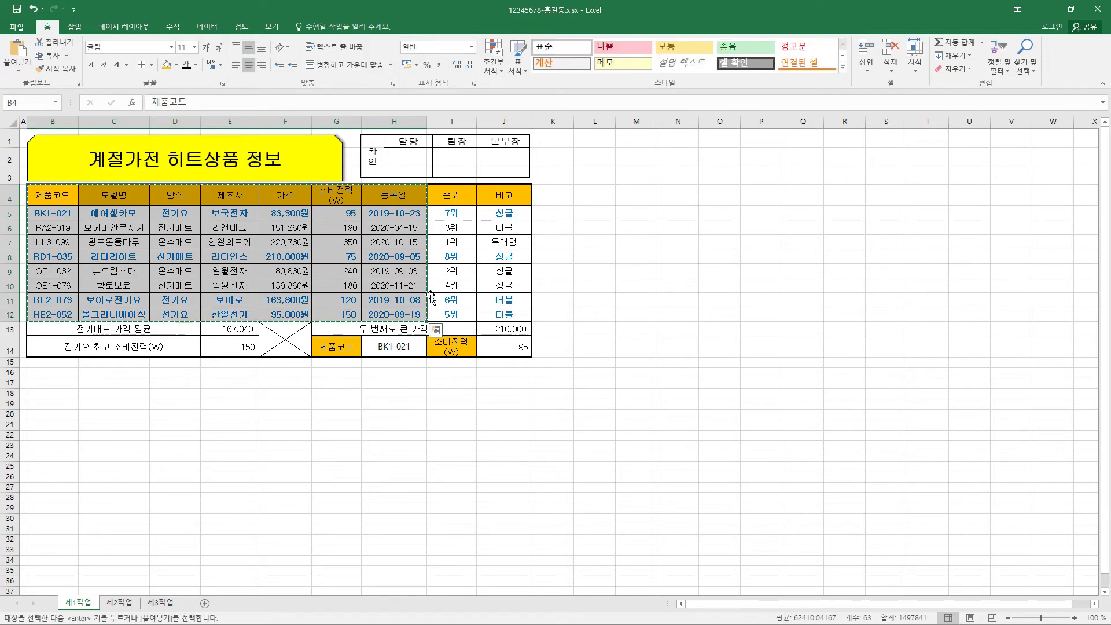
left_click(119, 603)
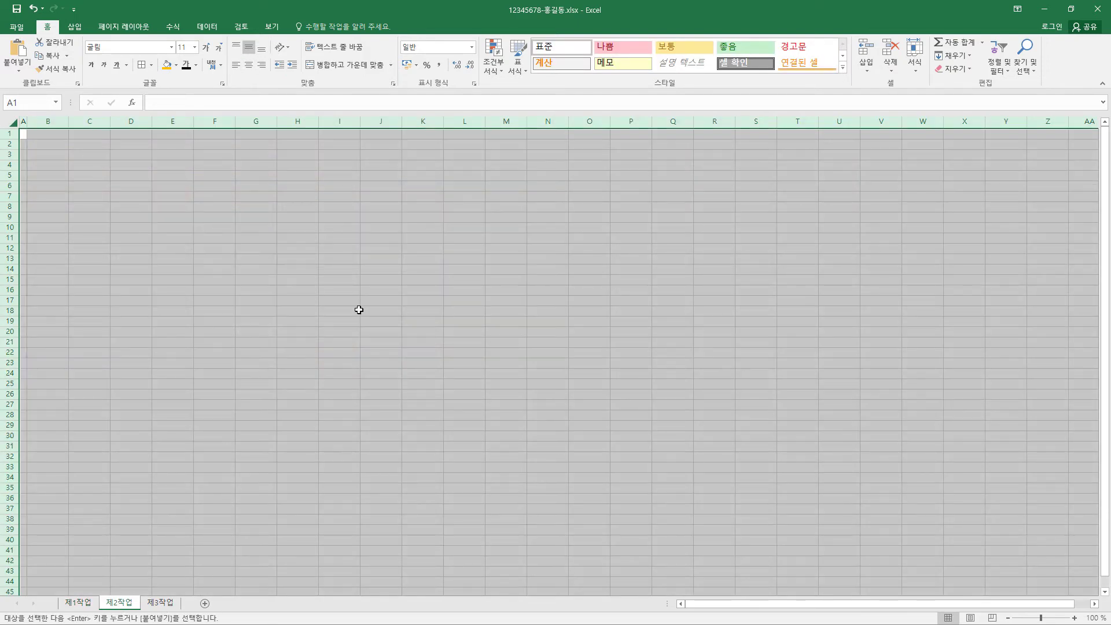
left_click(55, 145)
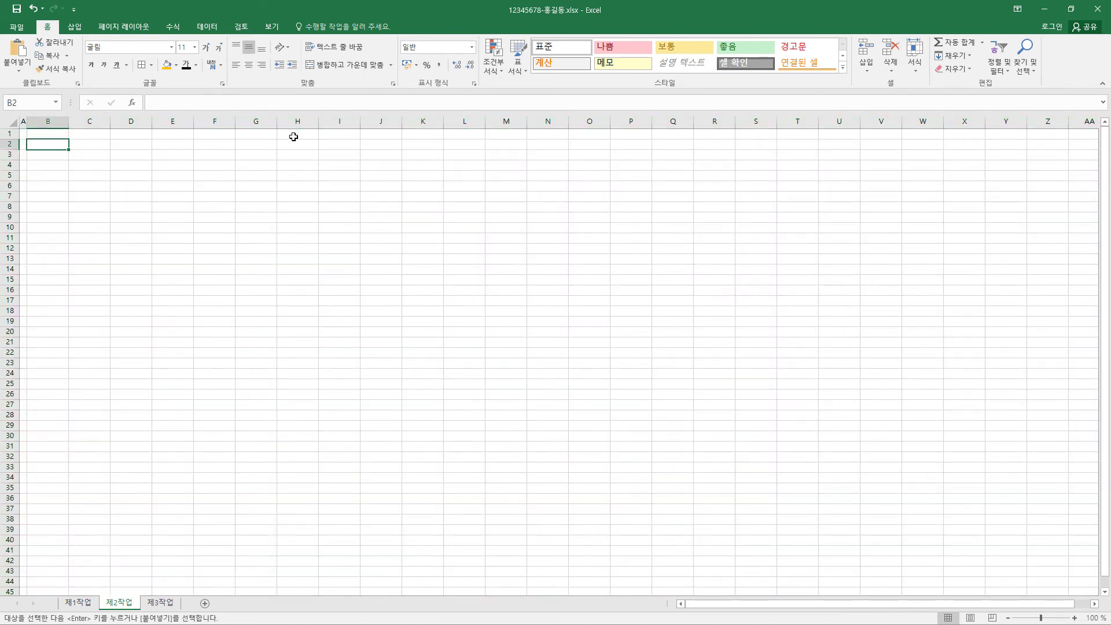
left_click(17, 64)
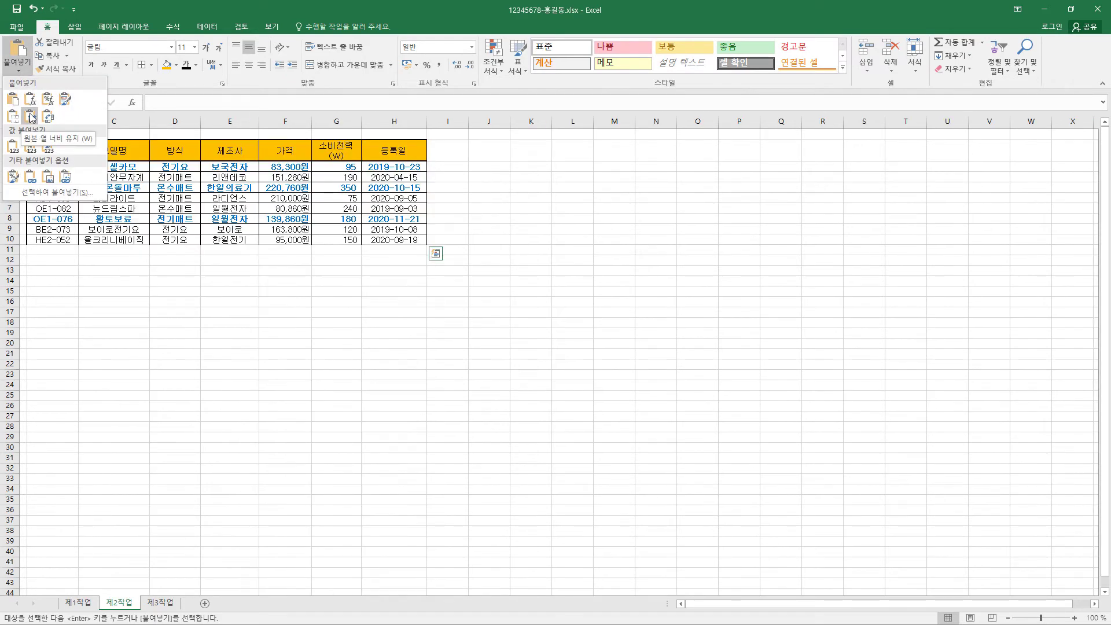
left_click(31, 118)
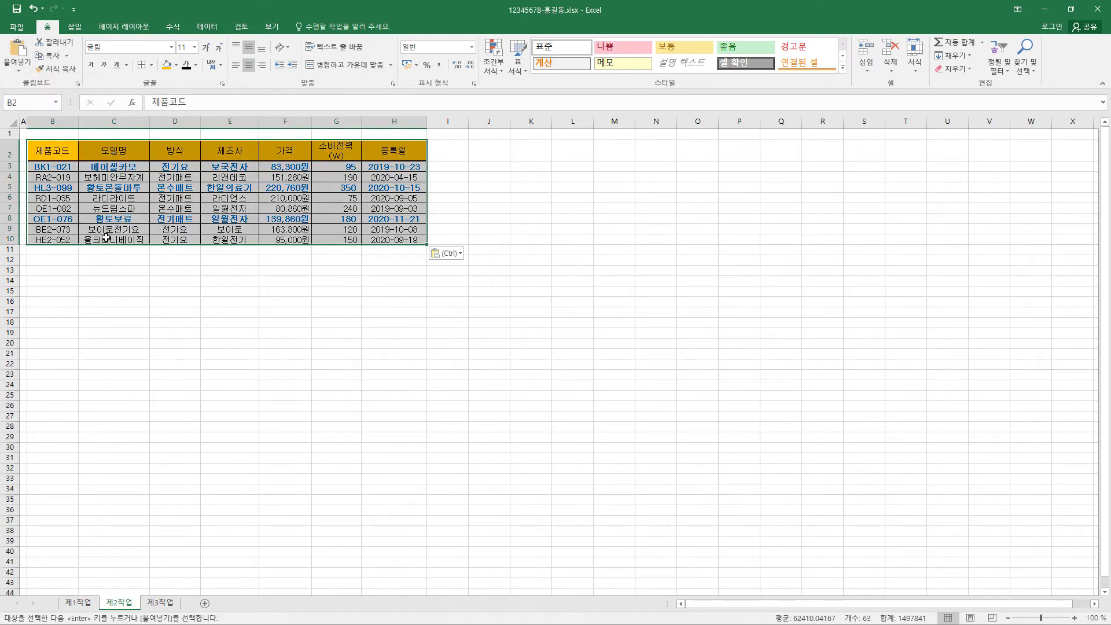
- Increase the height of rows 3 to 10 on the 제2작업 sheet
left_click_drag(10, 166, 9, 236)
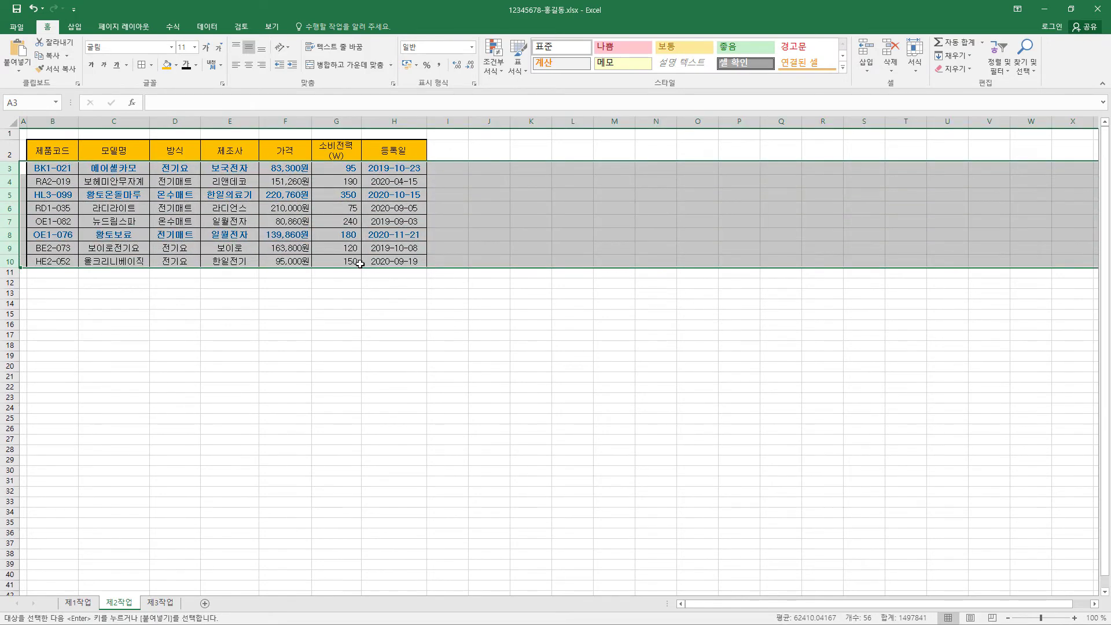
left_click(394, 261)
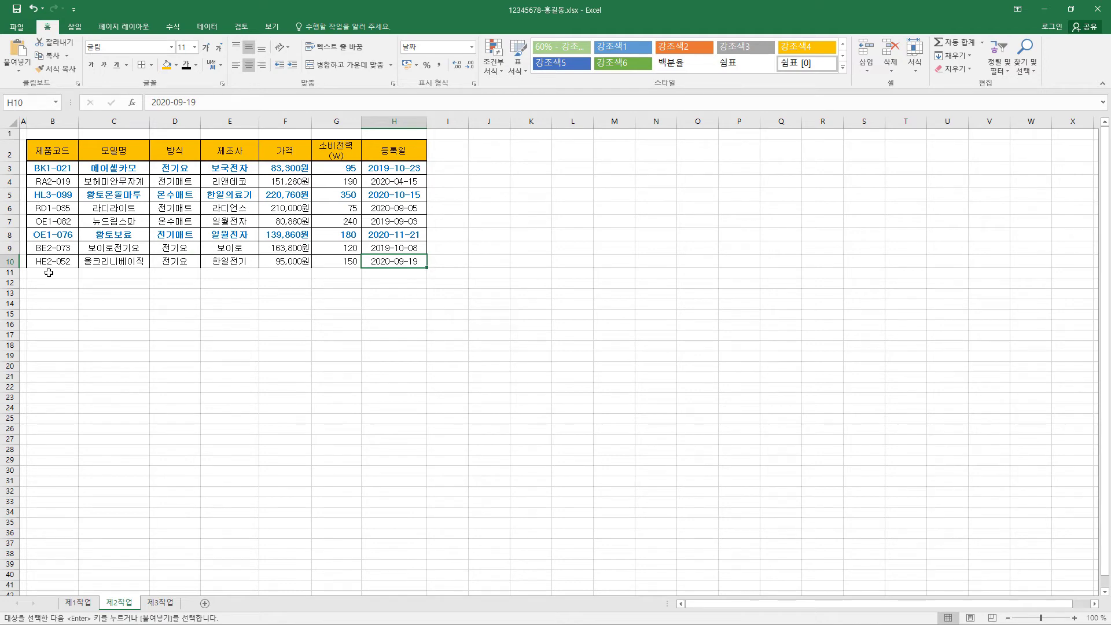
- Merge and centre B11:G11 on the 제2작업 sheet and enter the label 전기요의 가격 평균
left_click_drag(49, 273, 332, 276)
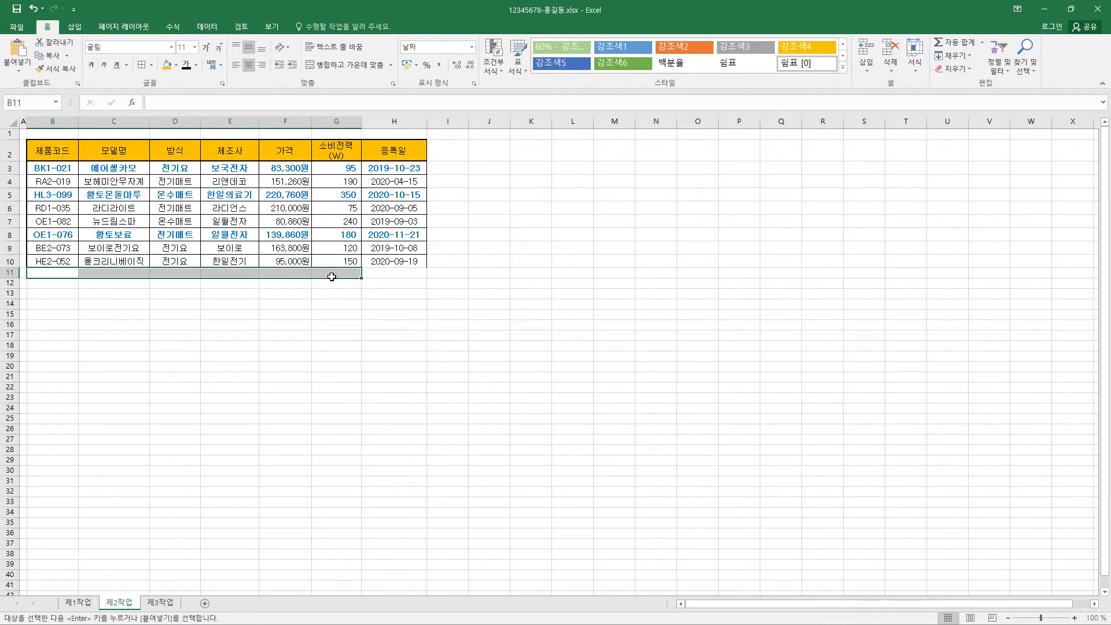
left_click(357, 66)
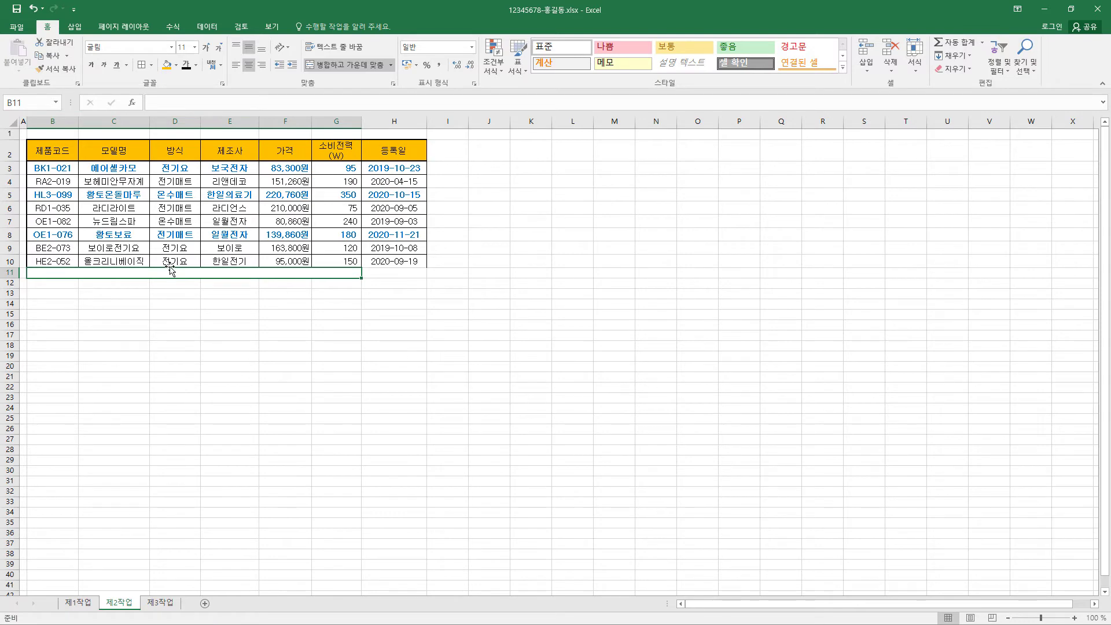
type("전기요의 가격 평균")
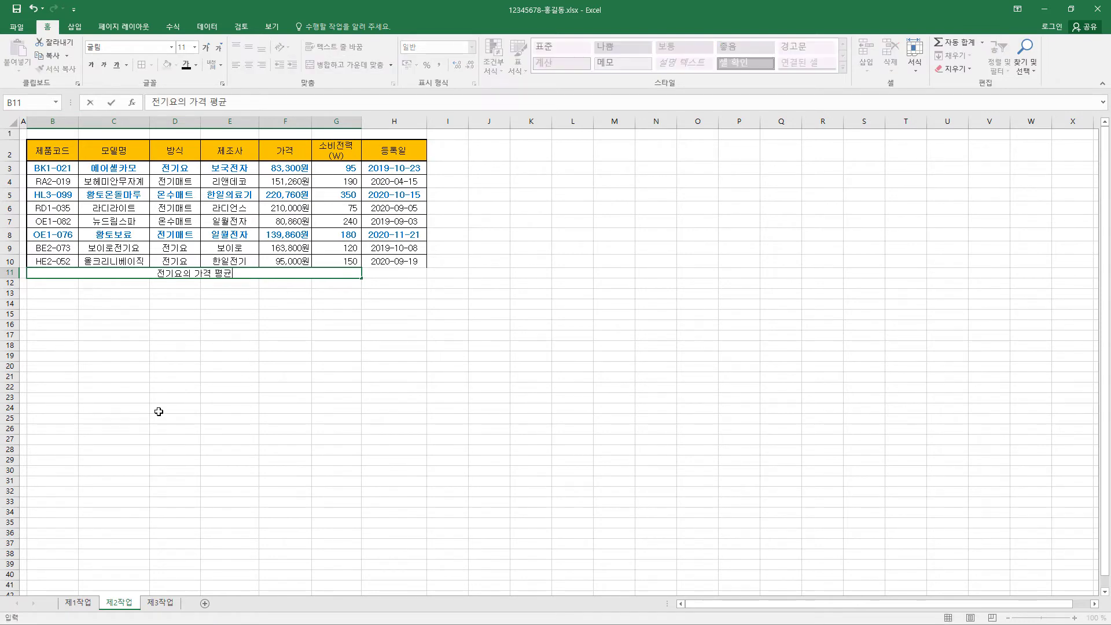
- Enter a DAVERAGE formula in H11 with database B2:H10, field 5 and criteria D2:D3
left_click(393, 274)
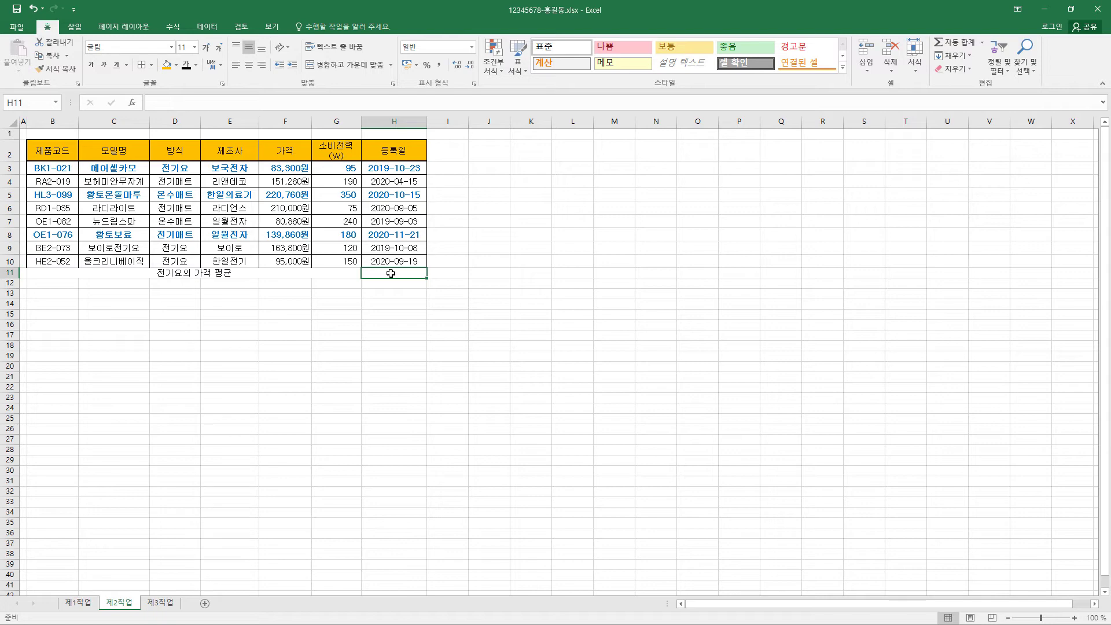
type("=DAVERAGE(")
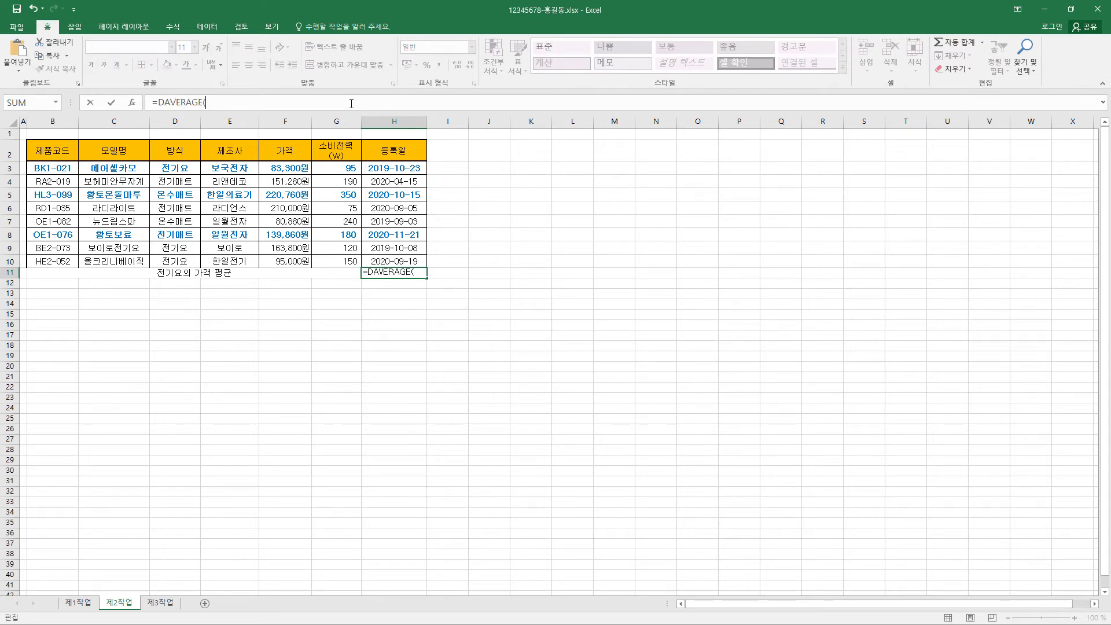
left_click(132, 103)
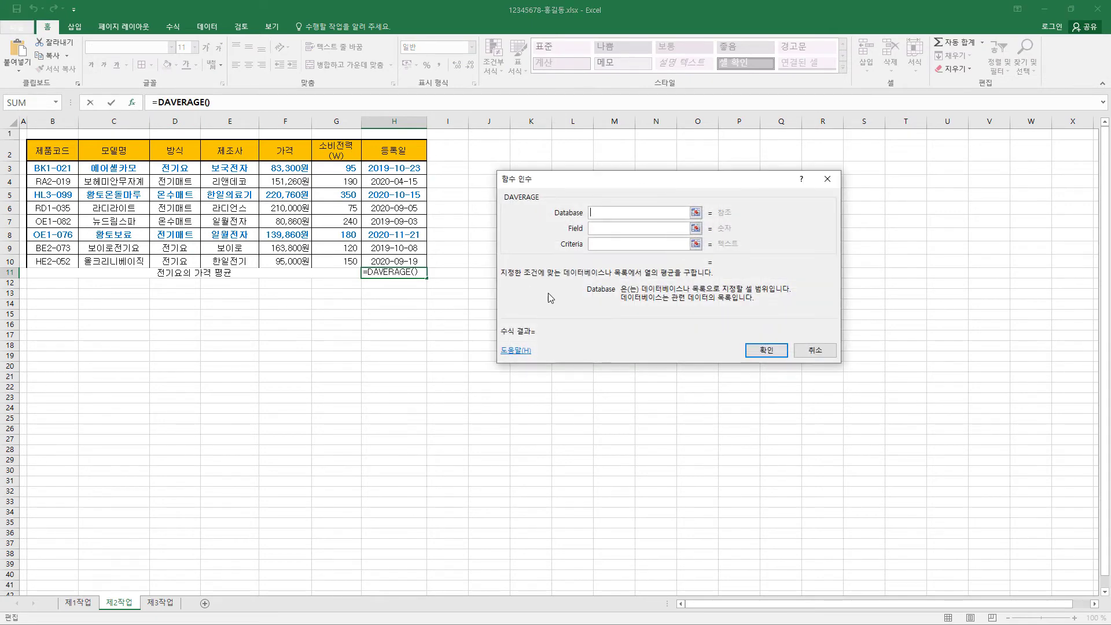
left_click_drag(609, 183, 565, 183)
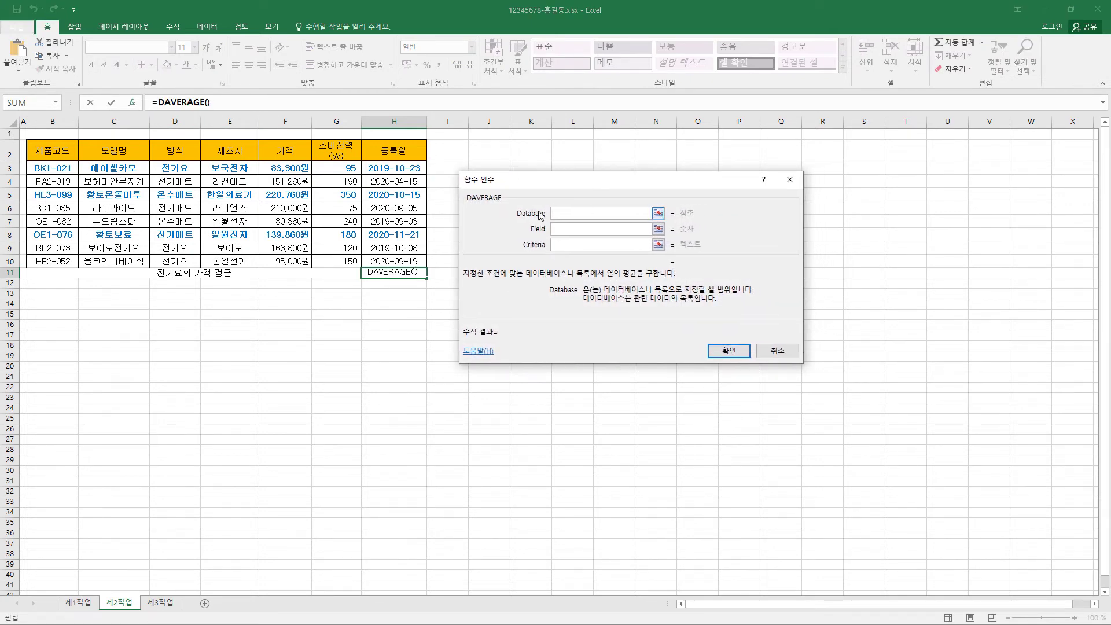
left_click(50, 153)
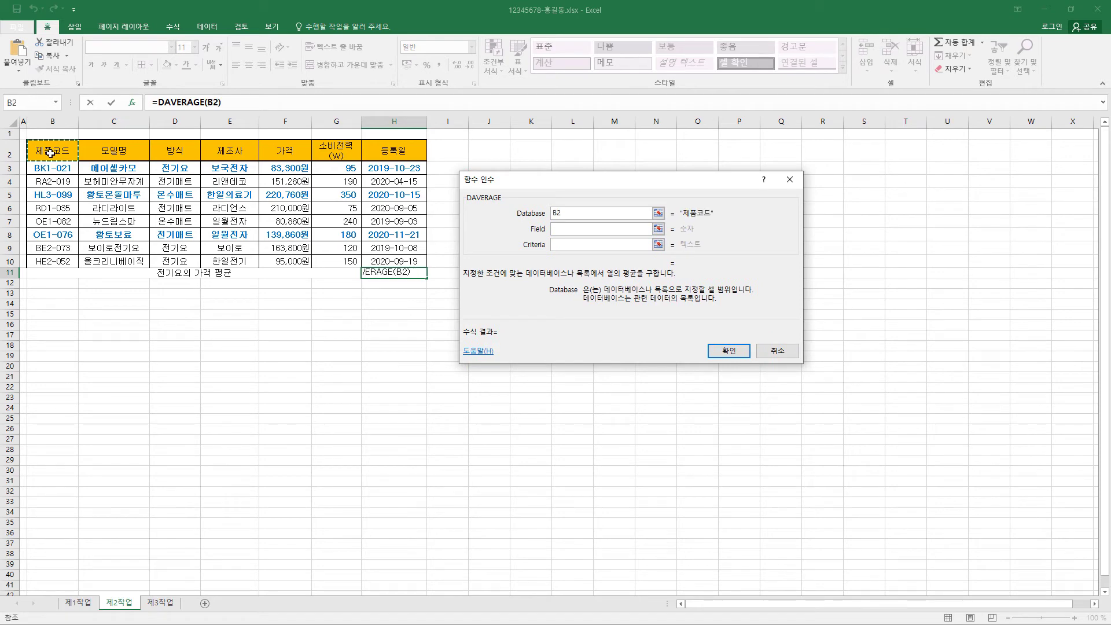
left_click_drag(50, 153, 387, 254)
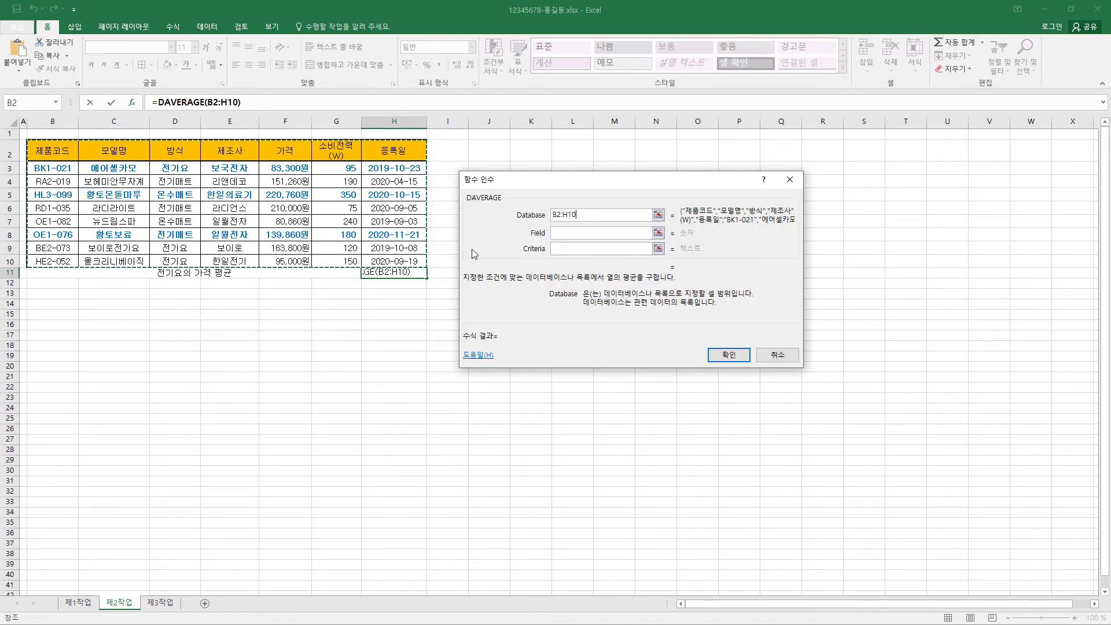
left_click(600, 232)
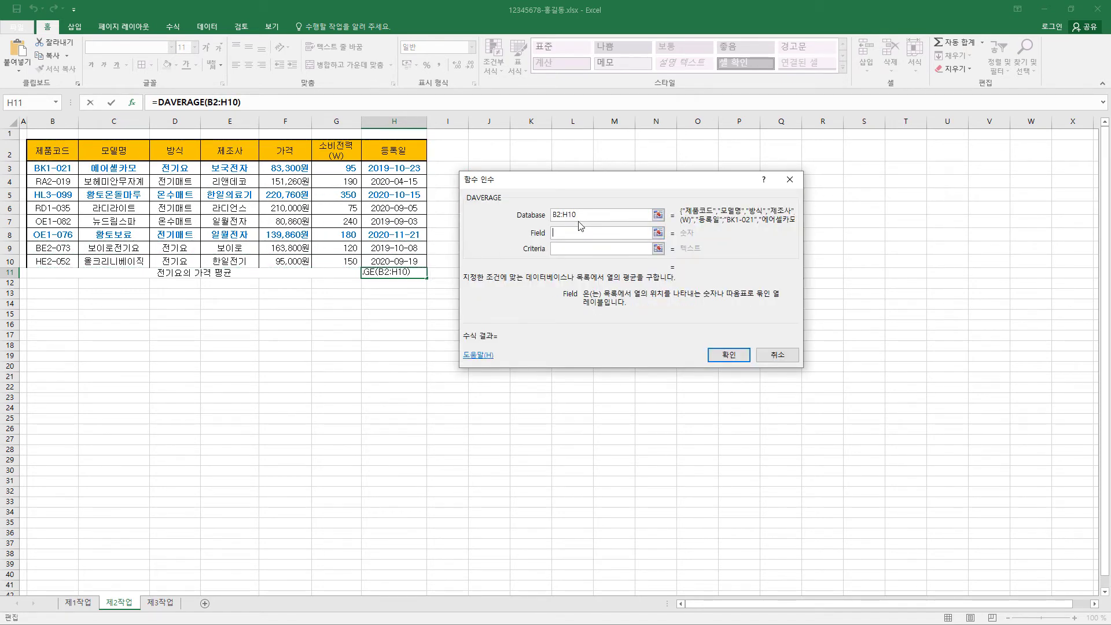
left_click(52, 119)
type("5")
left_click(567, 251)
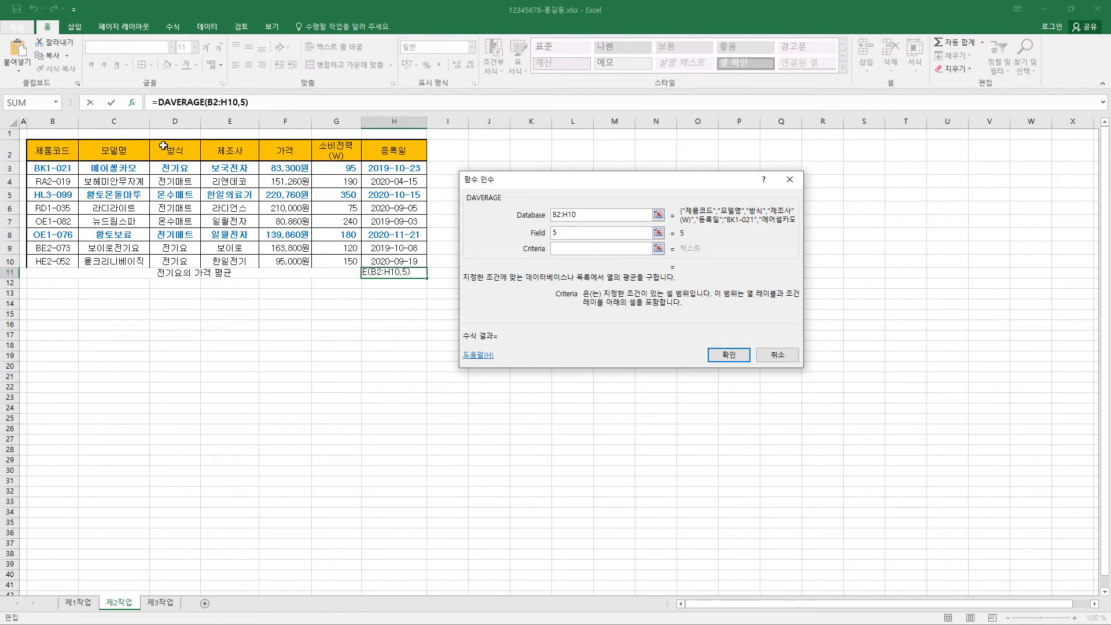
left_click_drag(176, 151, 175, 169)
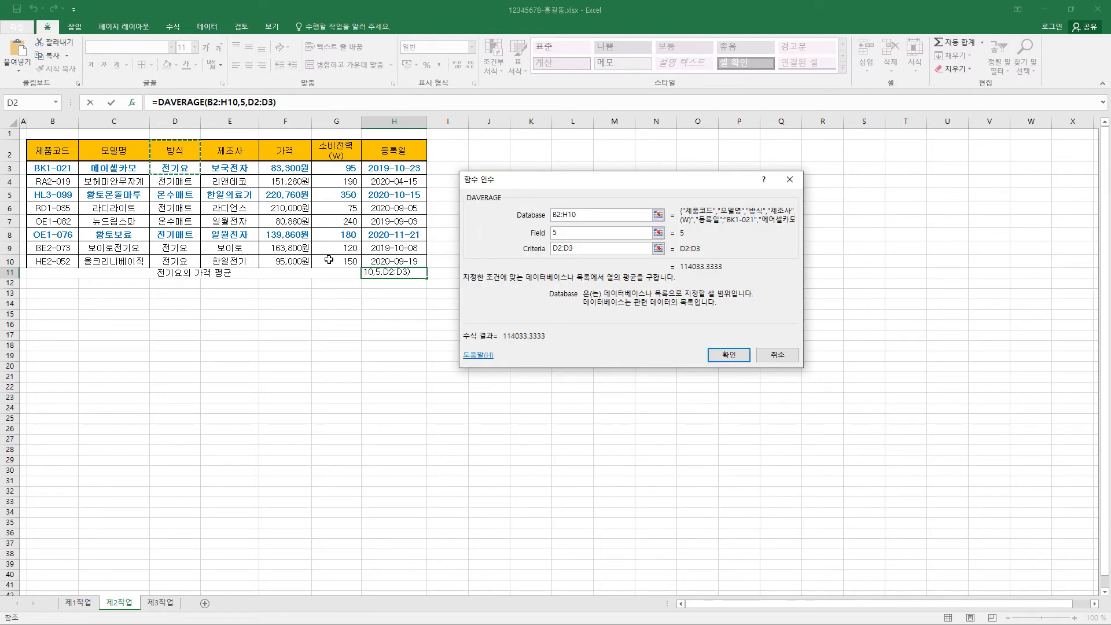
left_click(731, 356)
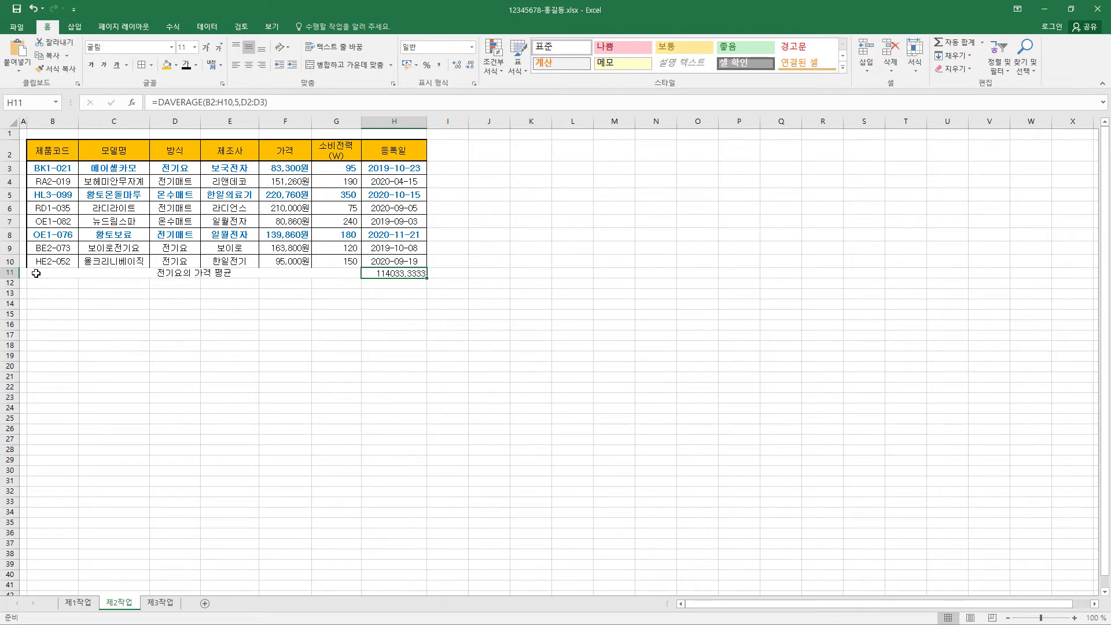
- Apply all borders to the average row B11:H11
left_click_drag(36, 273, 399, 273)
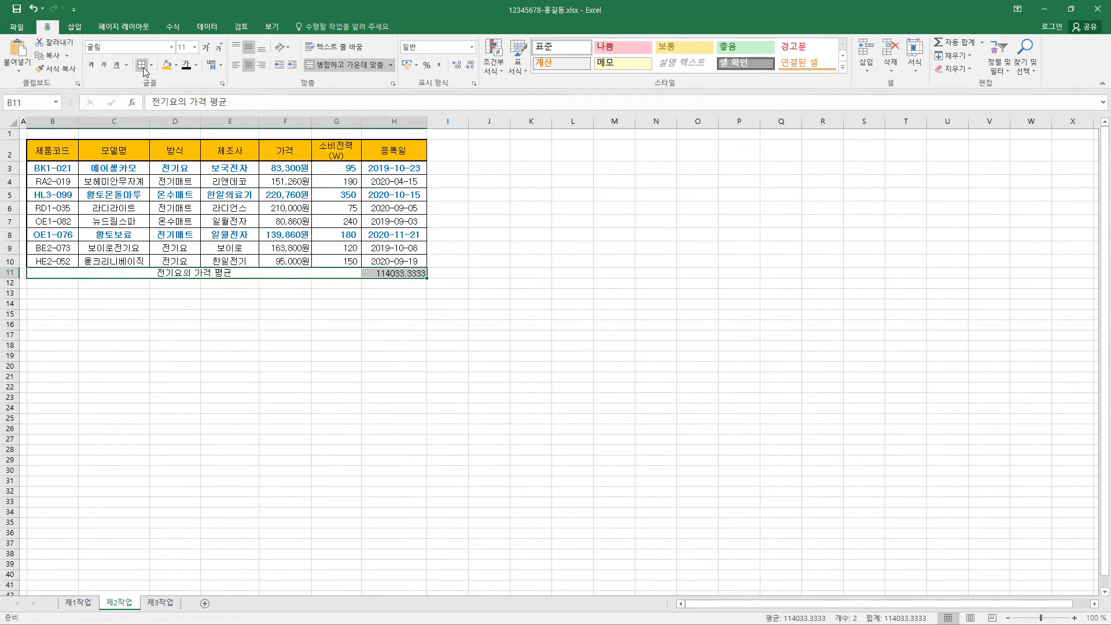
left_click(403, 276)
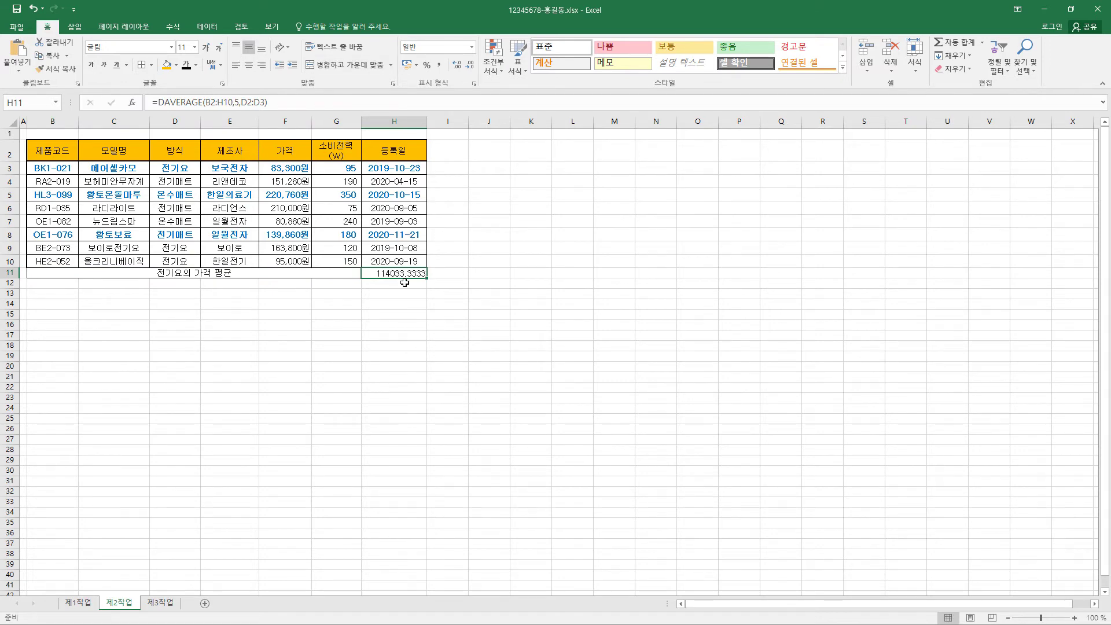
left_click(232, 276)
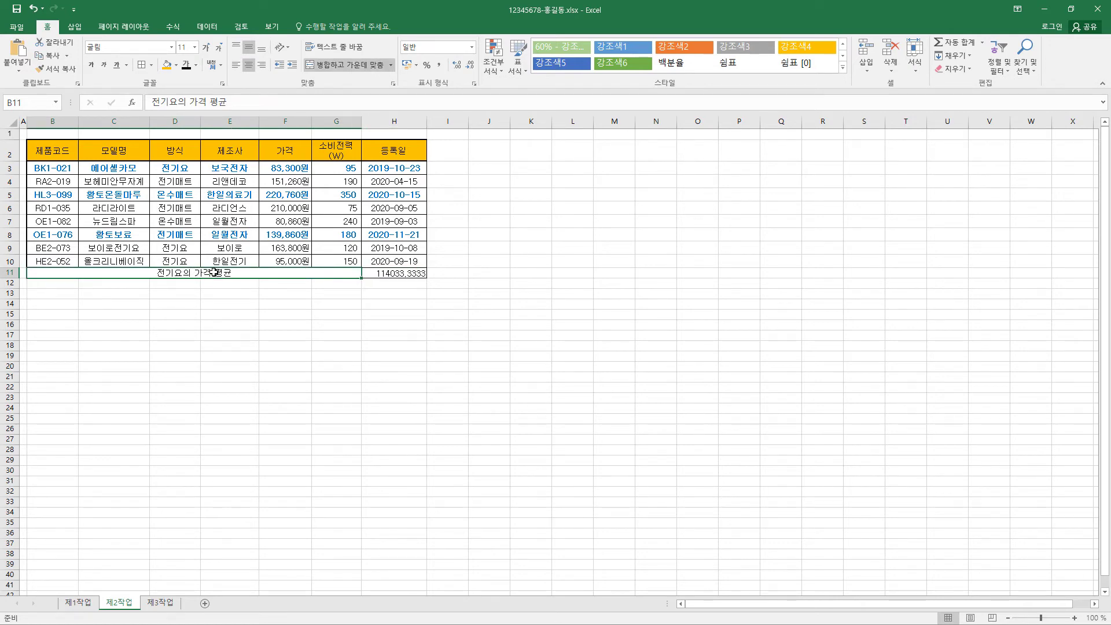
- Format the average in H11 as accounting with 0 decimal places and no currency symbol
left_click(417, 274)
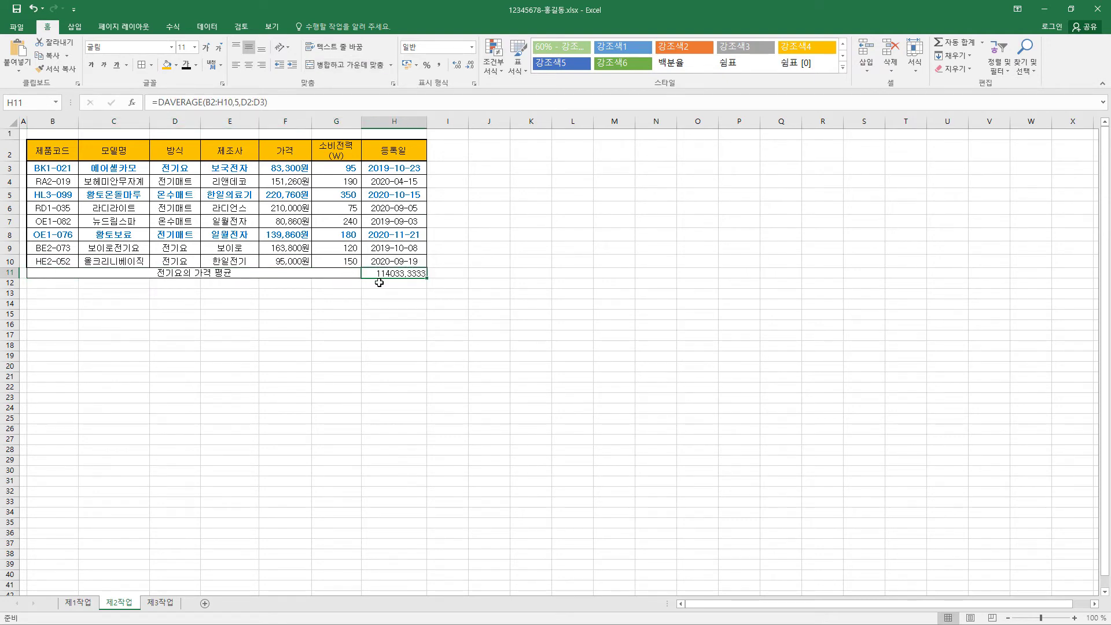
key("ctrl+1")
left_click(493, 200)
left_click(702, 221)
left_click(628, 241)
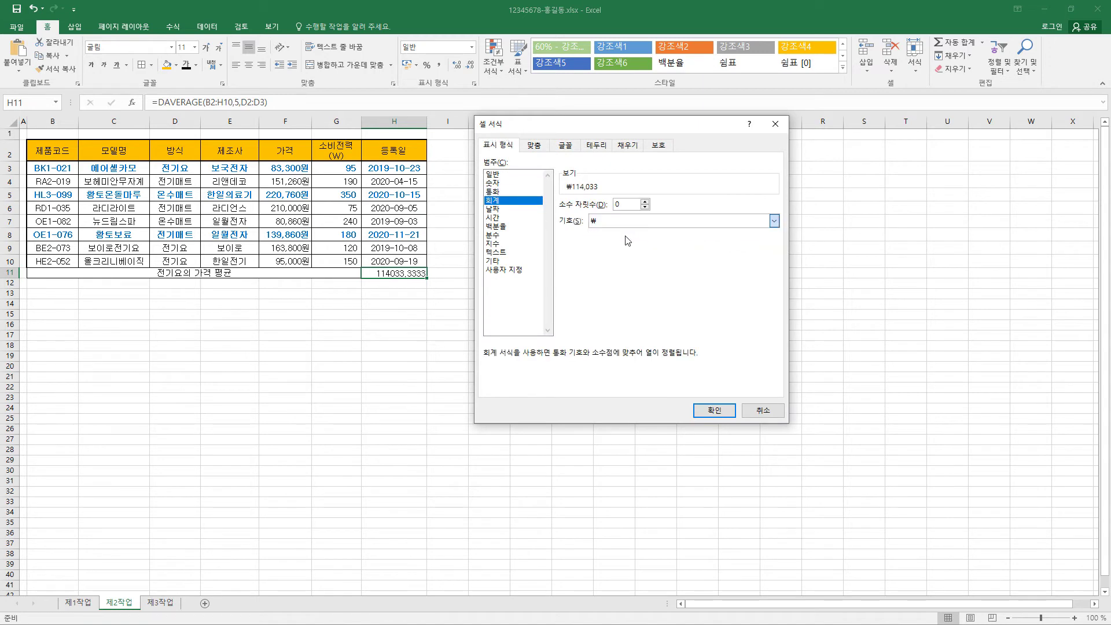
left_click(716, 411)
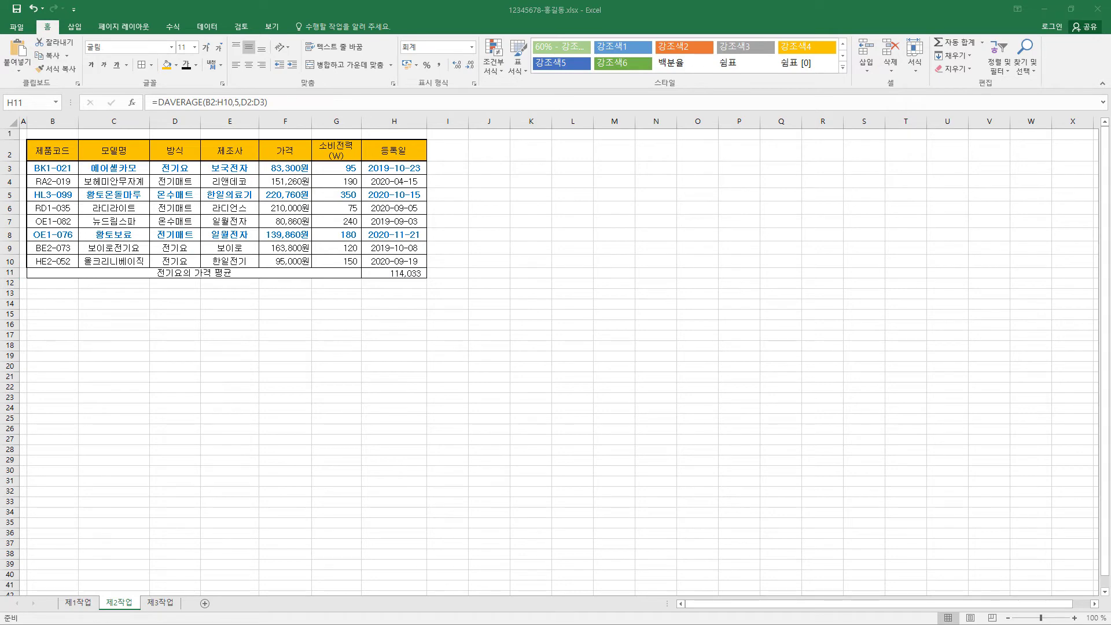
left_click(424, 279)
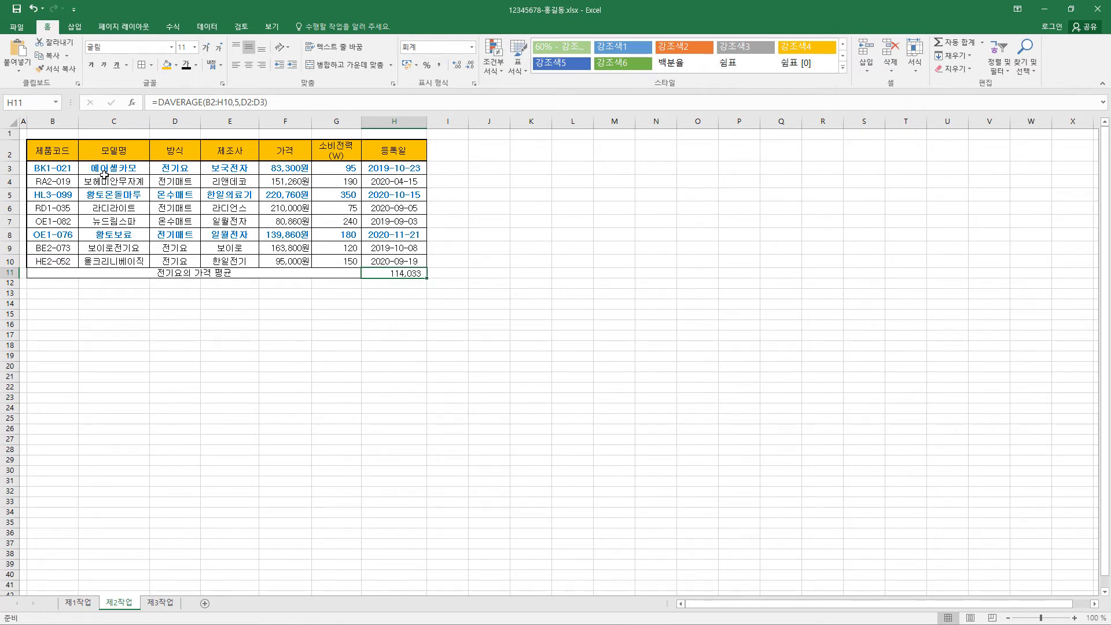
- Run Goal Seek to bring H11 to 110000 by changing the price in F3, and keep the solution
left_click(305, 167)
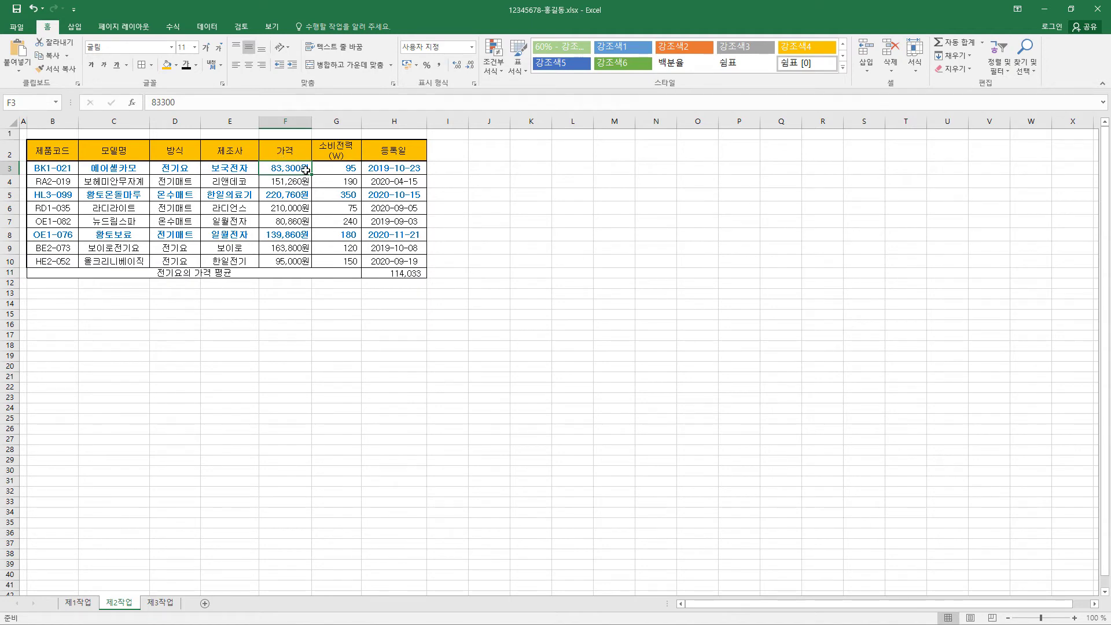
left_click(413, 271)
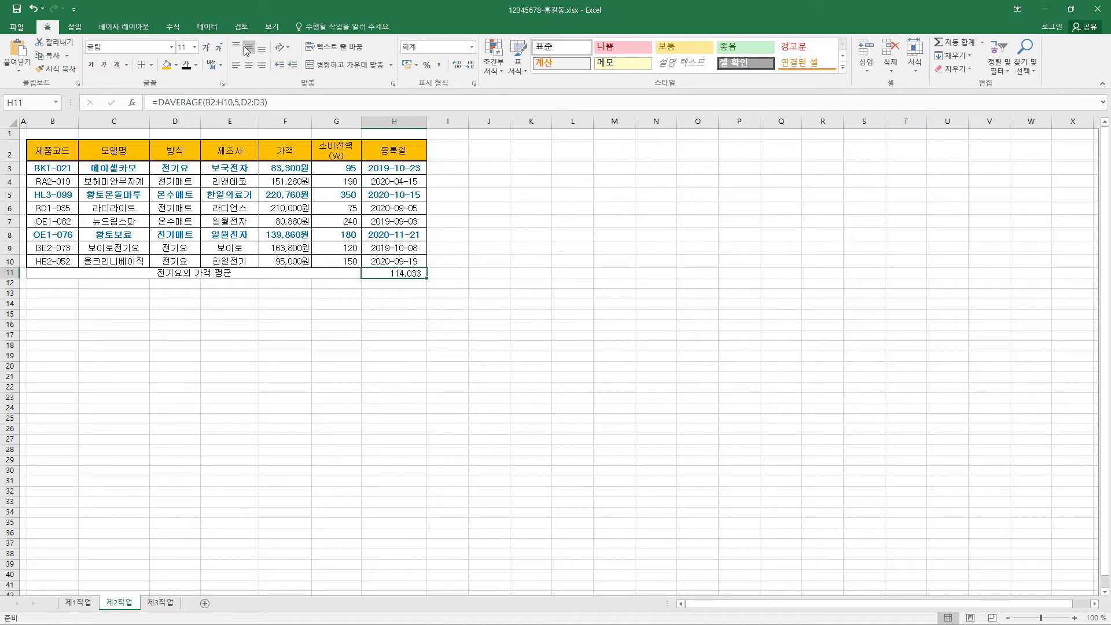
left_click(207, 27)
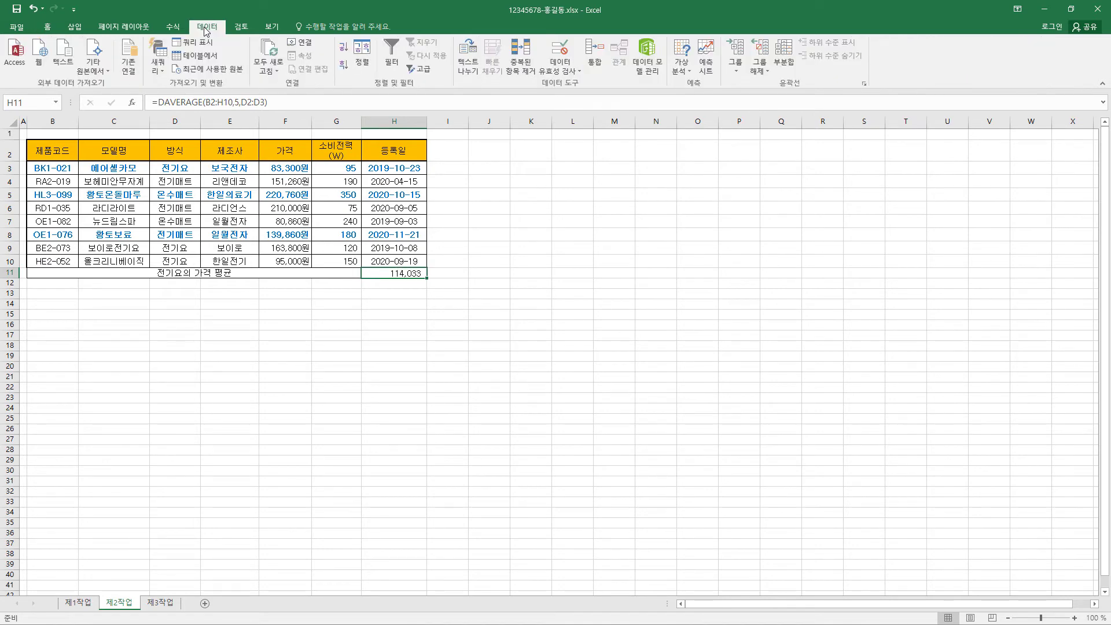
left_click(690, 75)
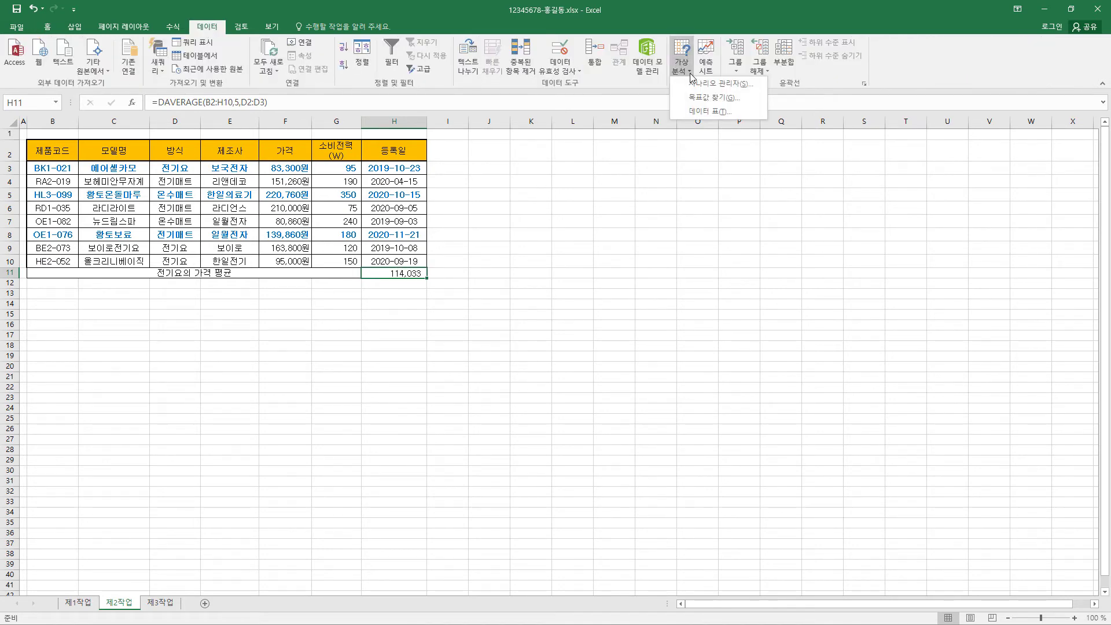
left_click(701, 99)
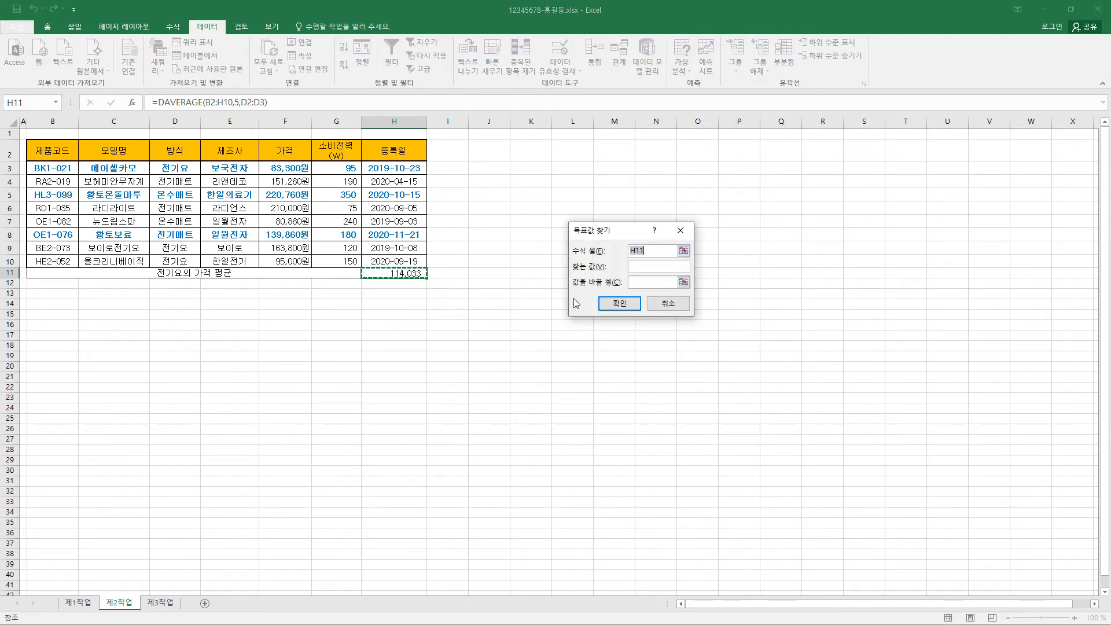
left_click_drag(616, 231, 509, 209)
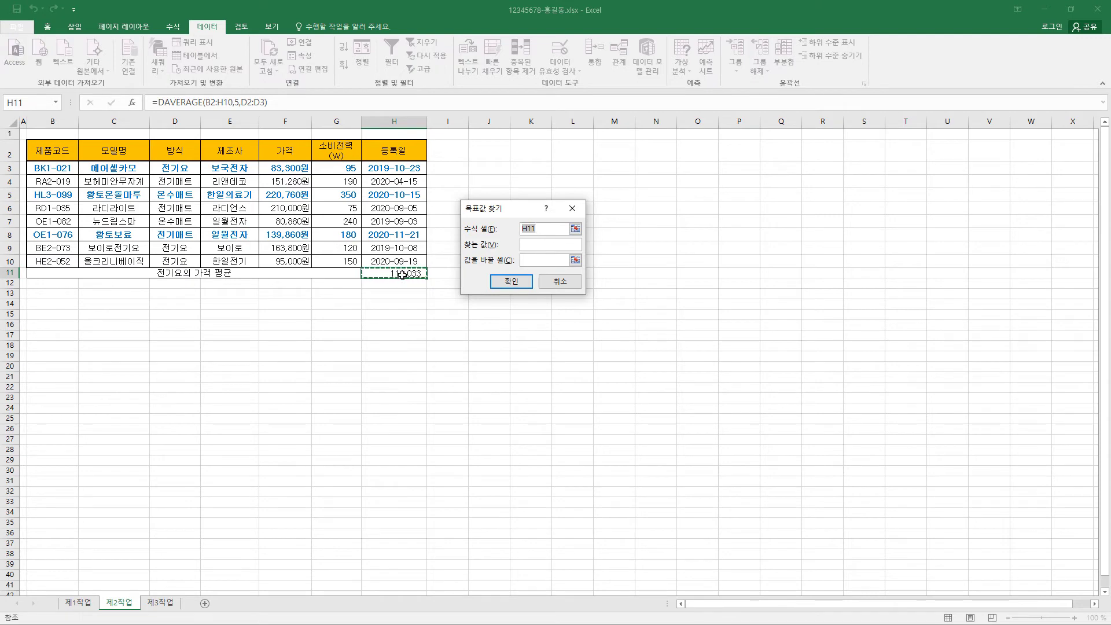
left_click(537, 243)
key("Tab")
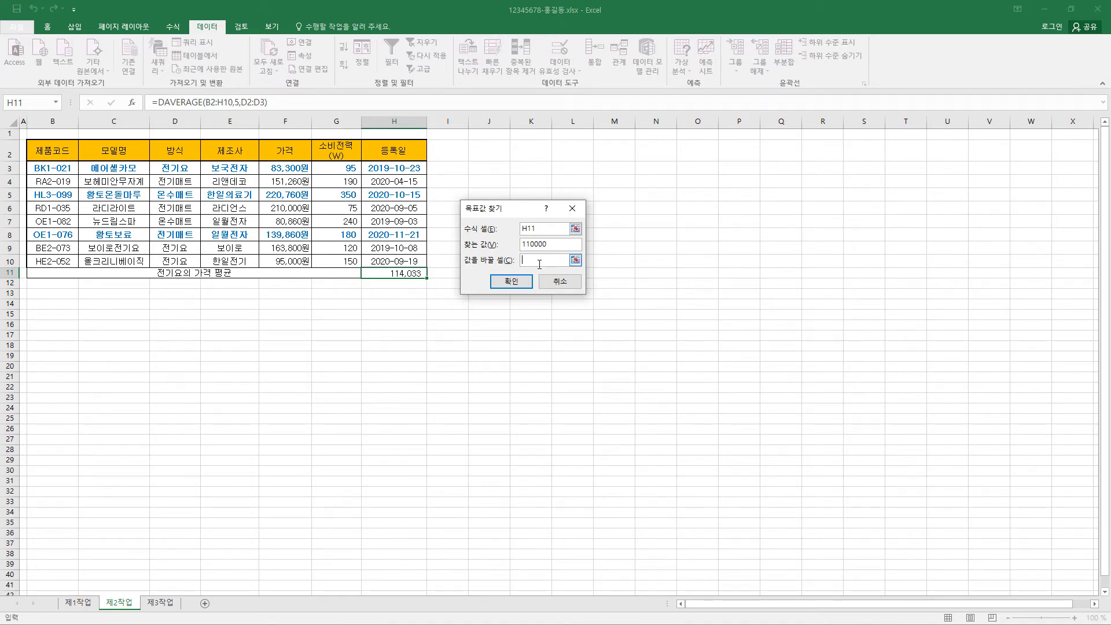
left_click(297, 167)
left_click(538, 271)
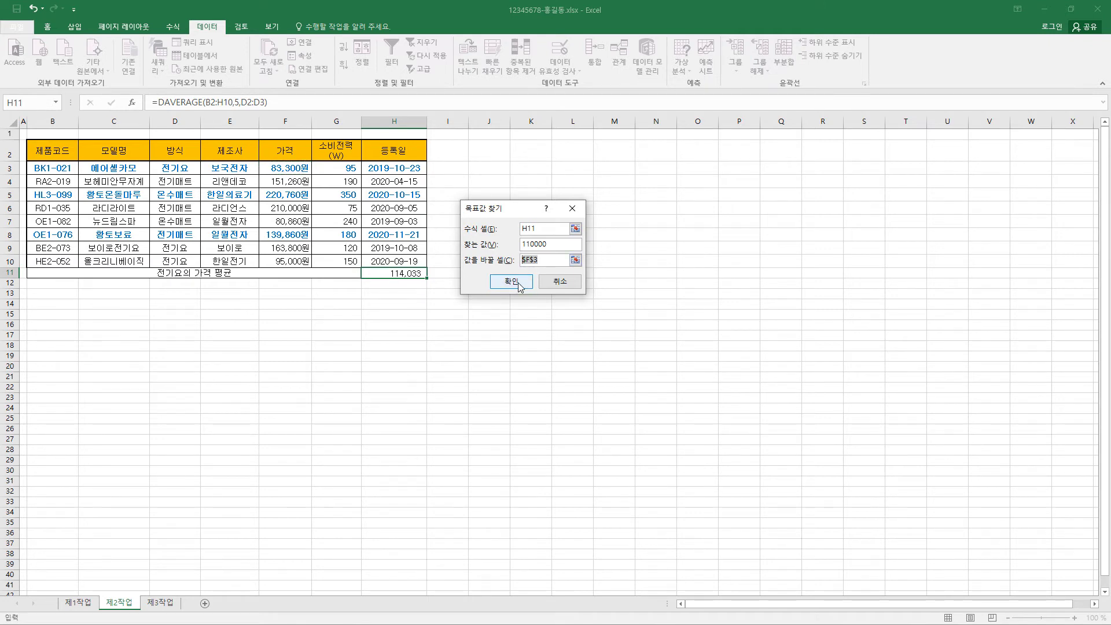
left_click(512, 281)
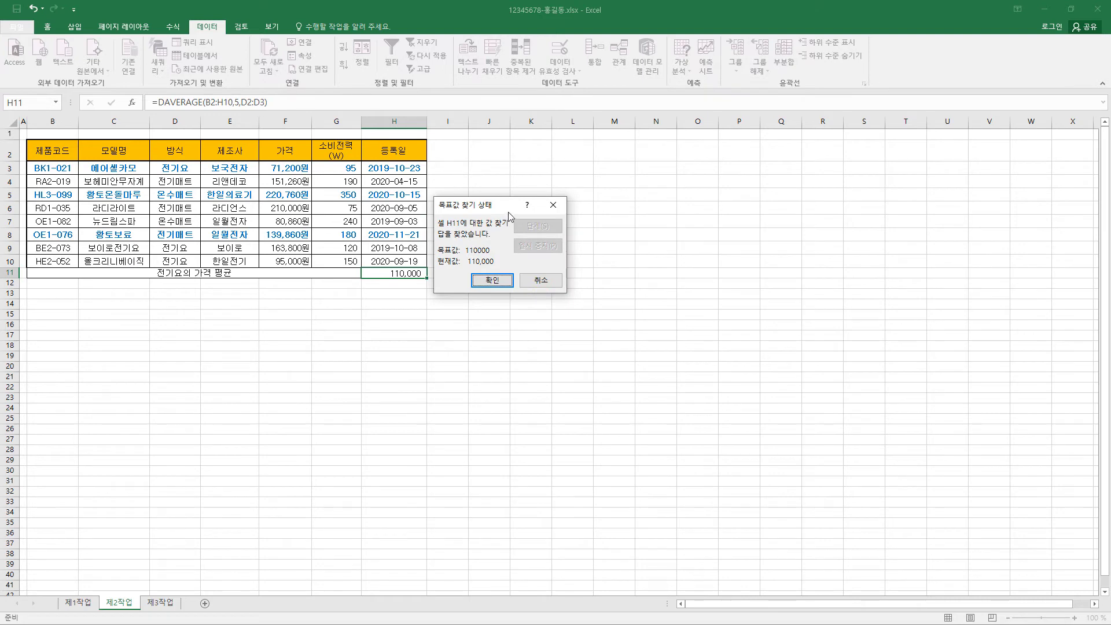
left_click_drag(594, 189, 564, 189)
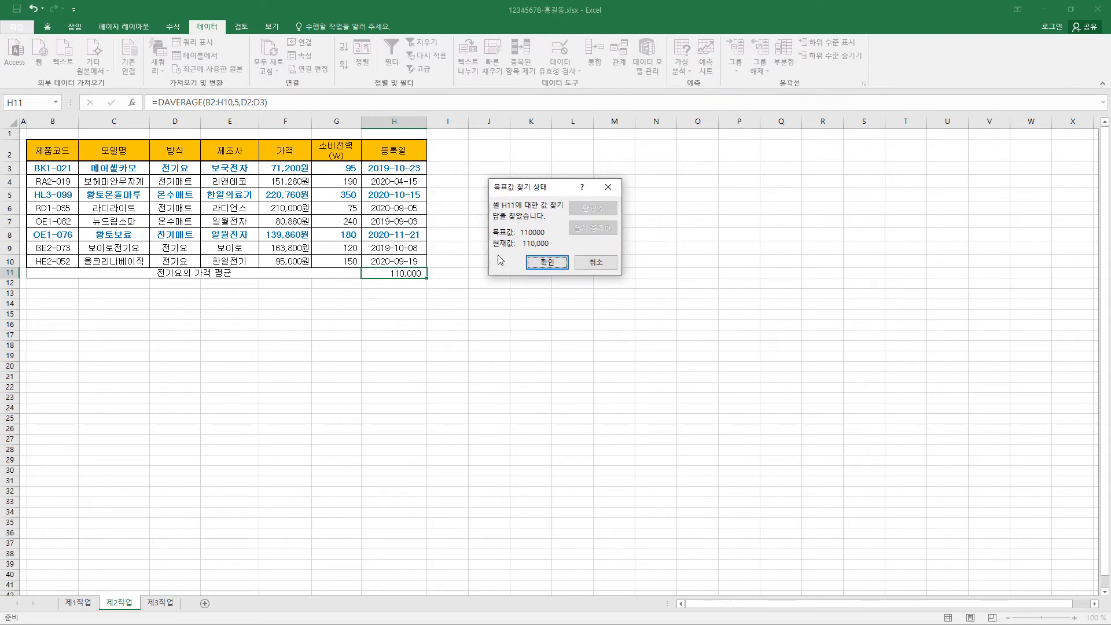
left_click(553, 264)
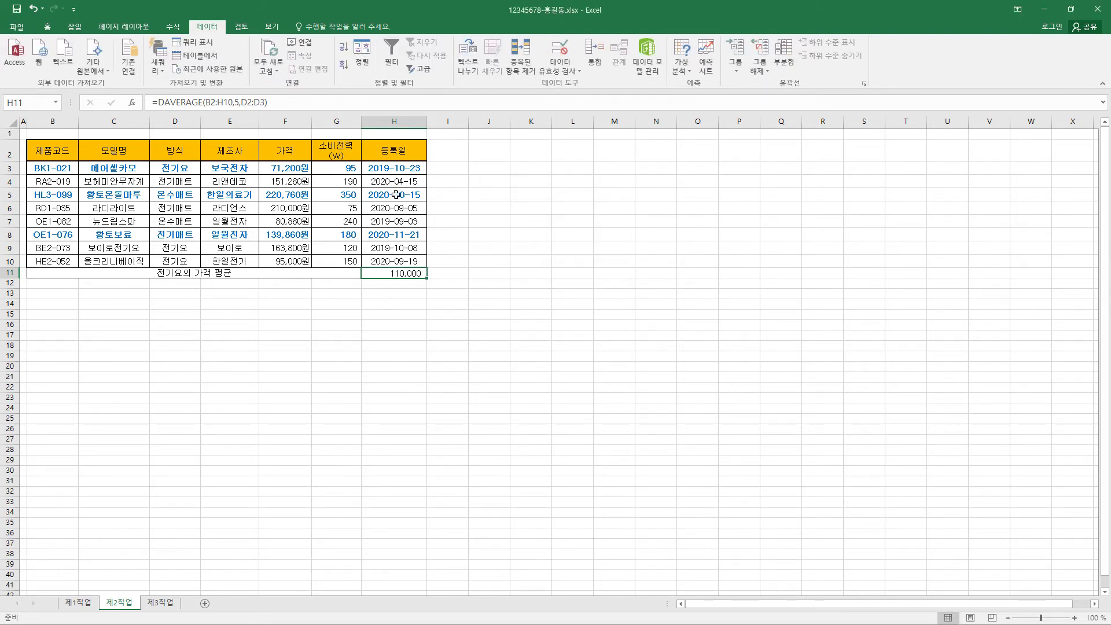
left_click(296, 171)
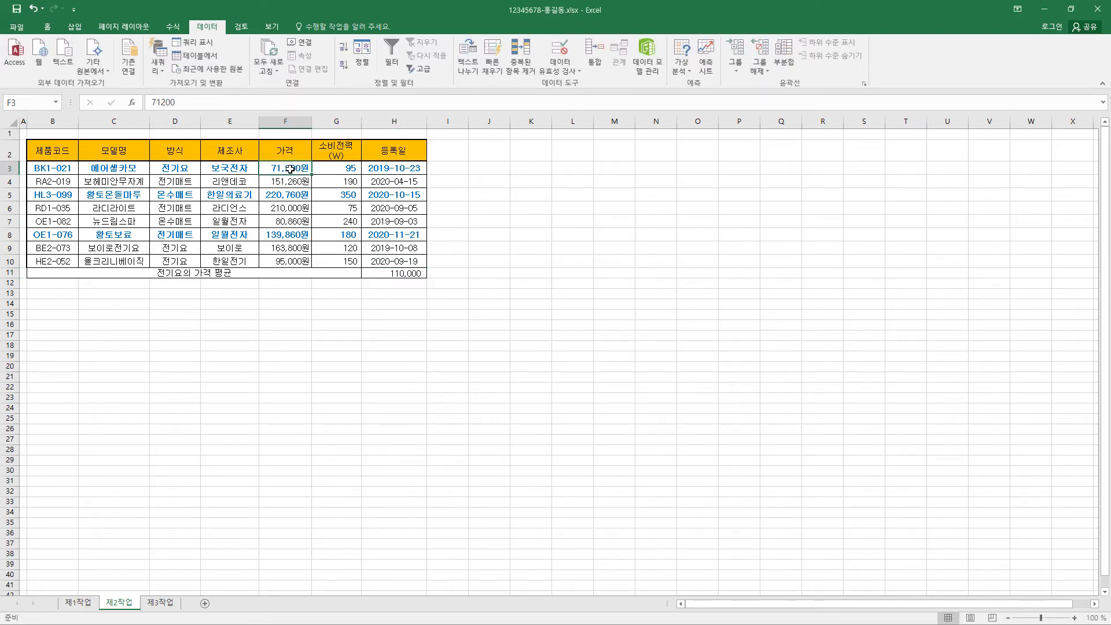
left_click(405, 274)
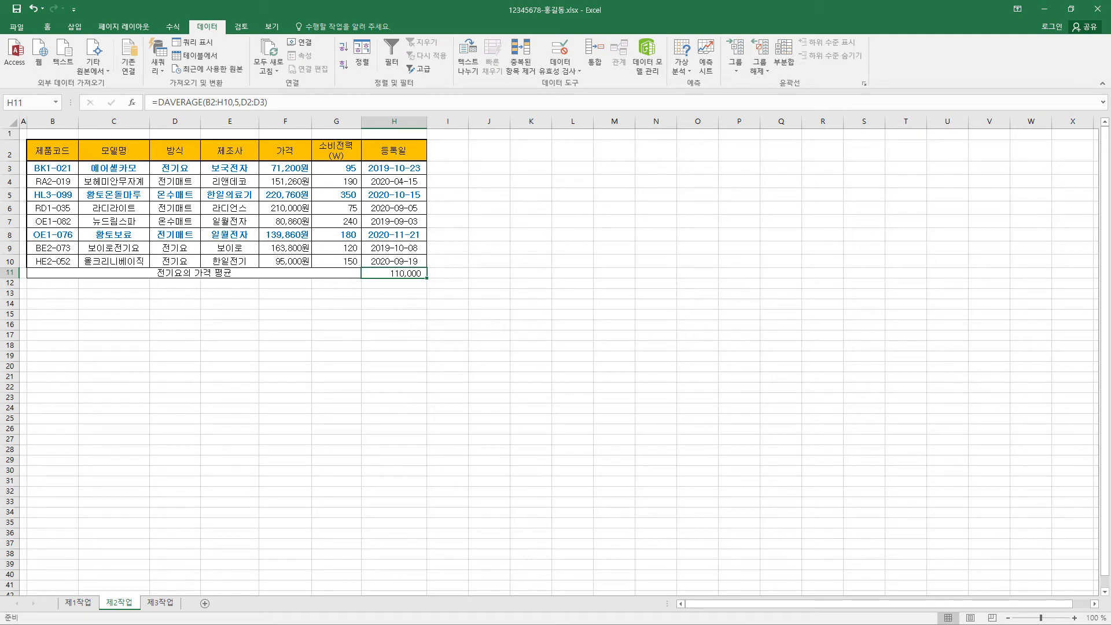
- Copy the 제품코드 header from B2 to B14
left_click(60, 151)
key("ctrl+c")
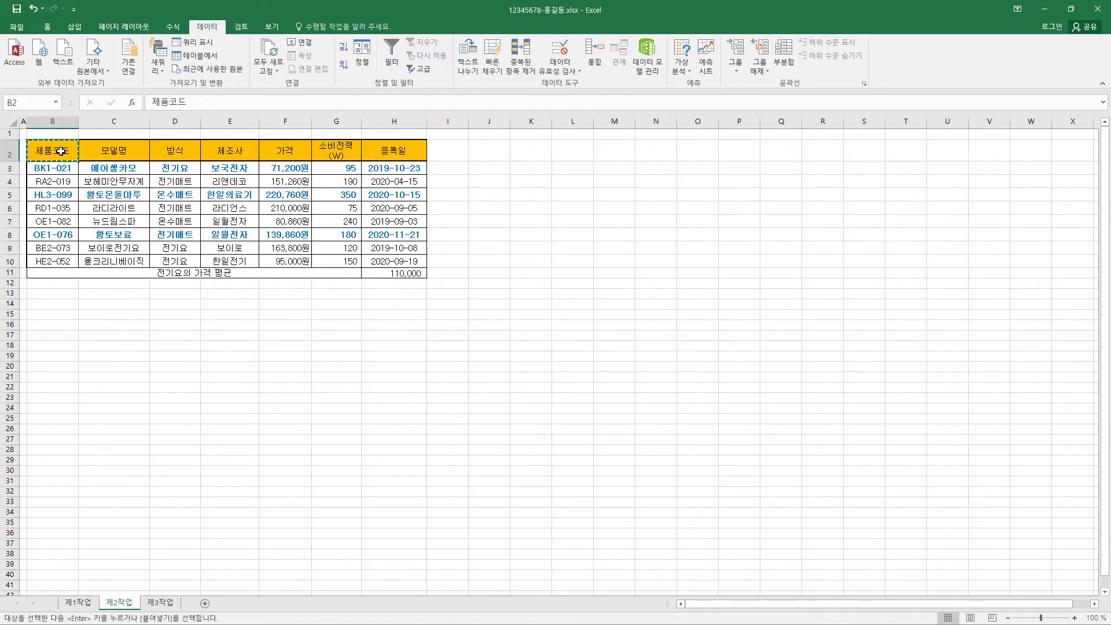
left_click(60, 306)
key("ctrl+v")
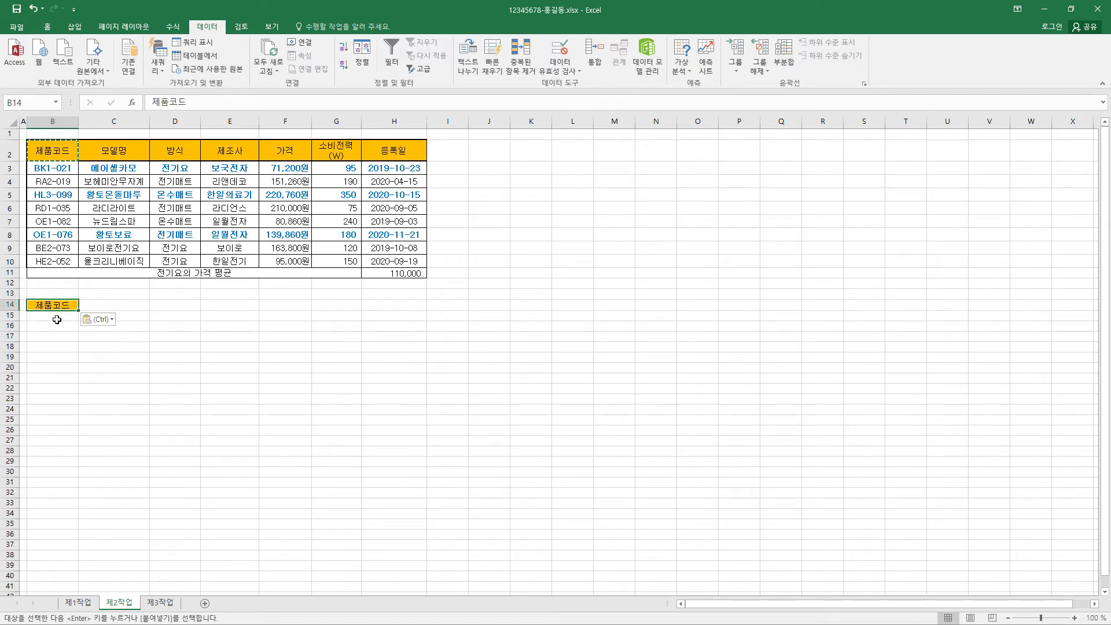
- Enter the criterion R* in B15 and copy the 소비전력(W) header from G2 to C14
left_click(56, 318)
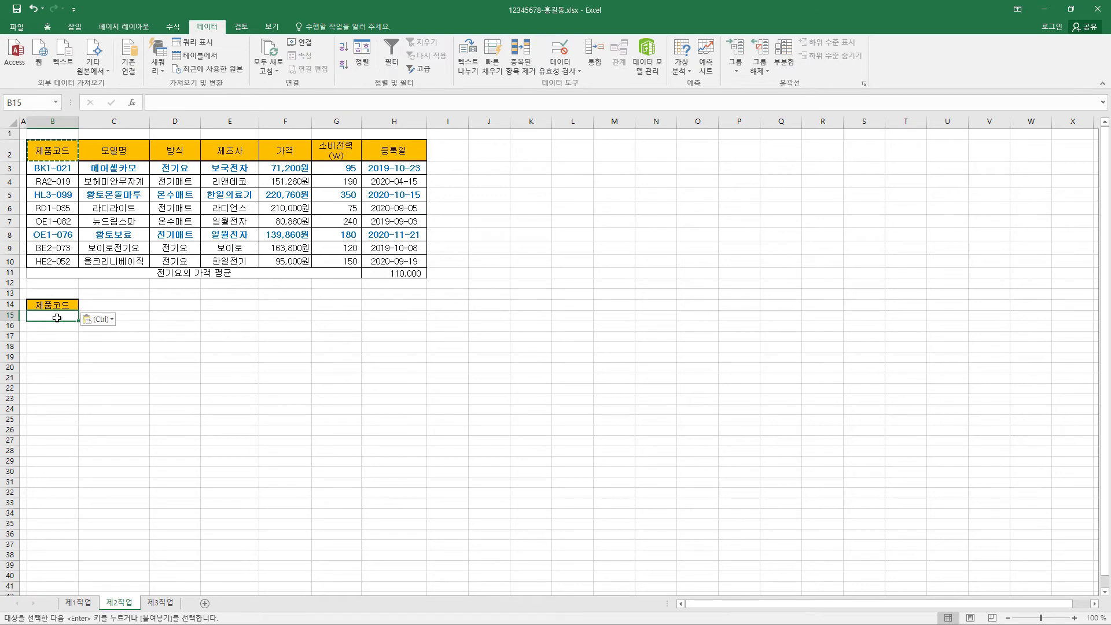
type("R*")
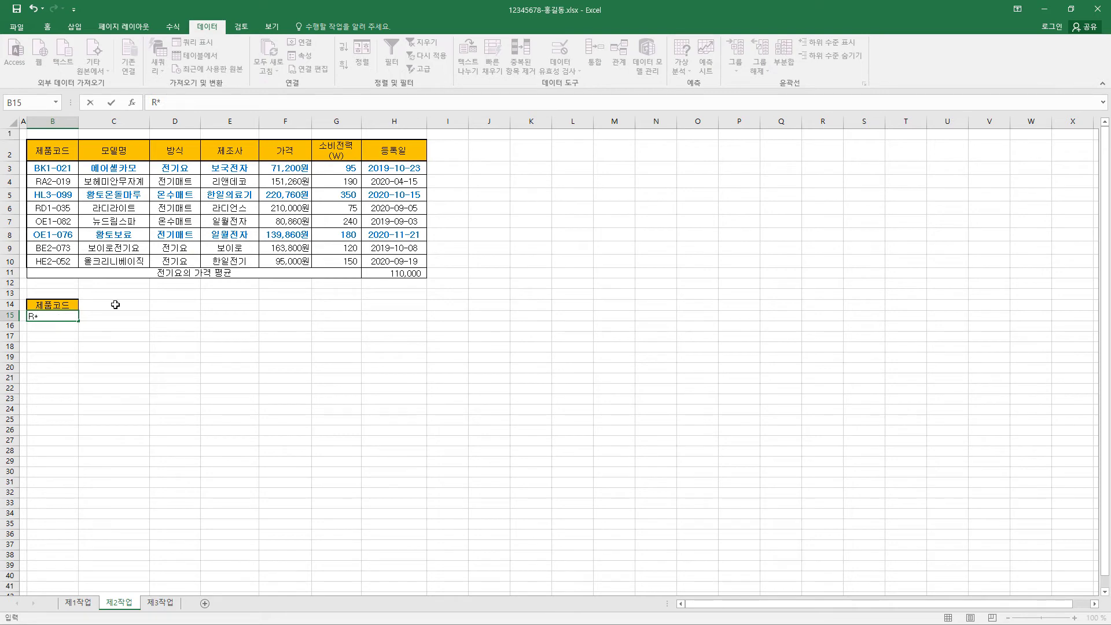
left_click(352, 155)
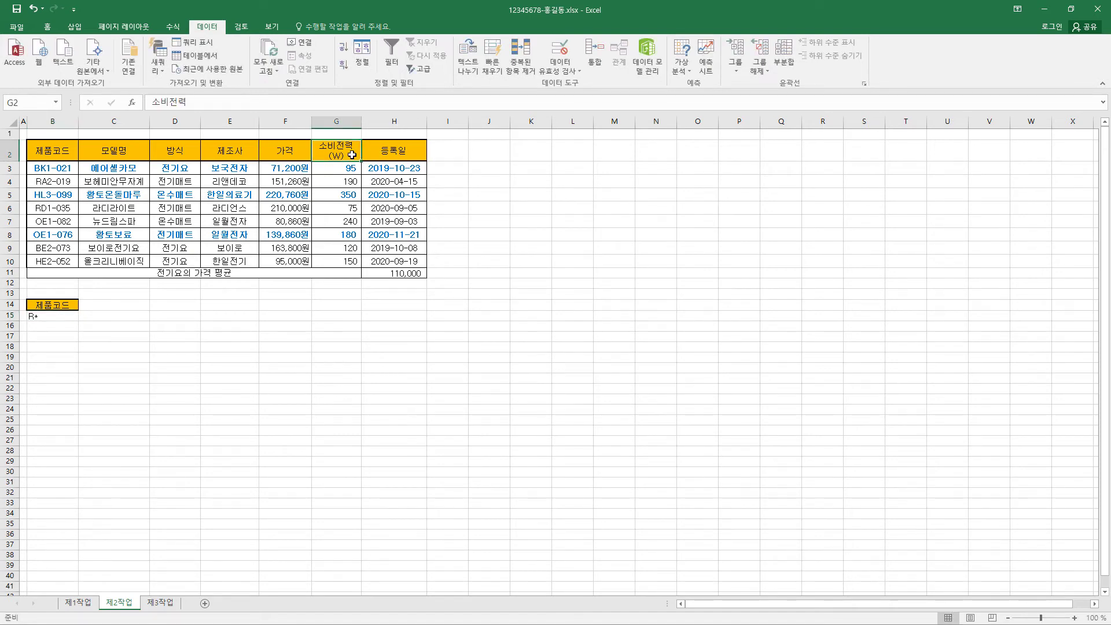
key("ctrl+c")
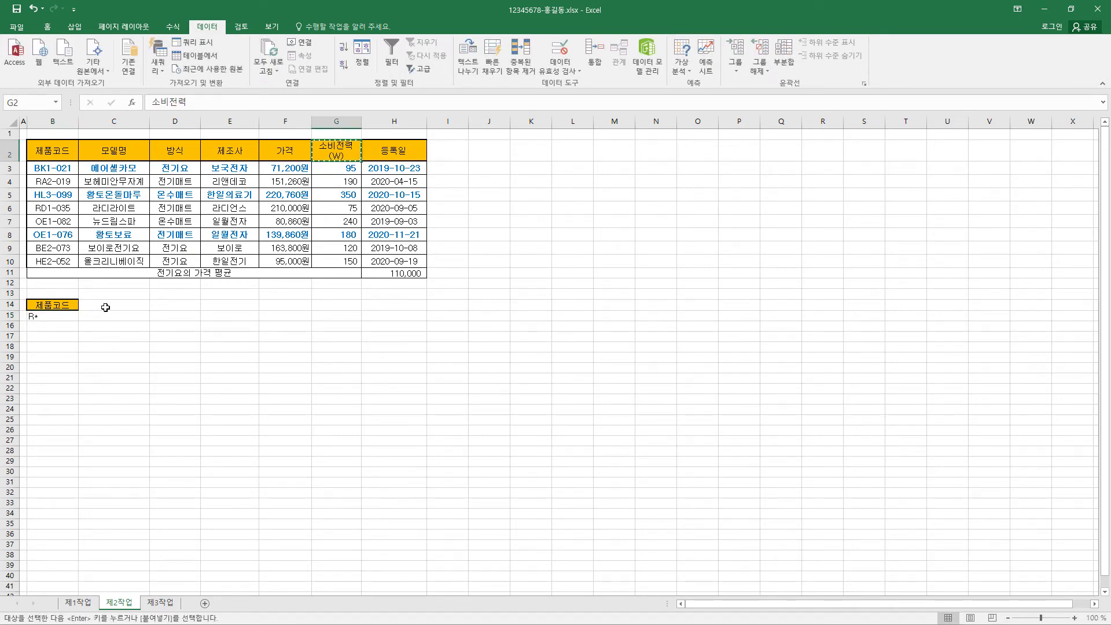
left_click(106, 307)
key("ctrl+v")
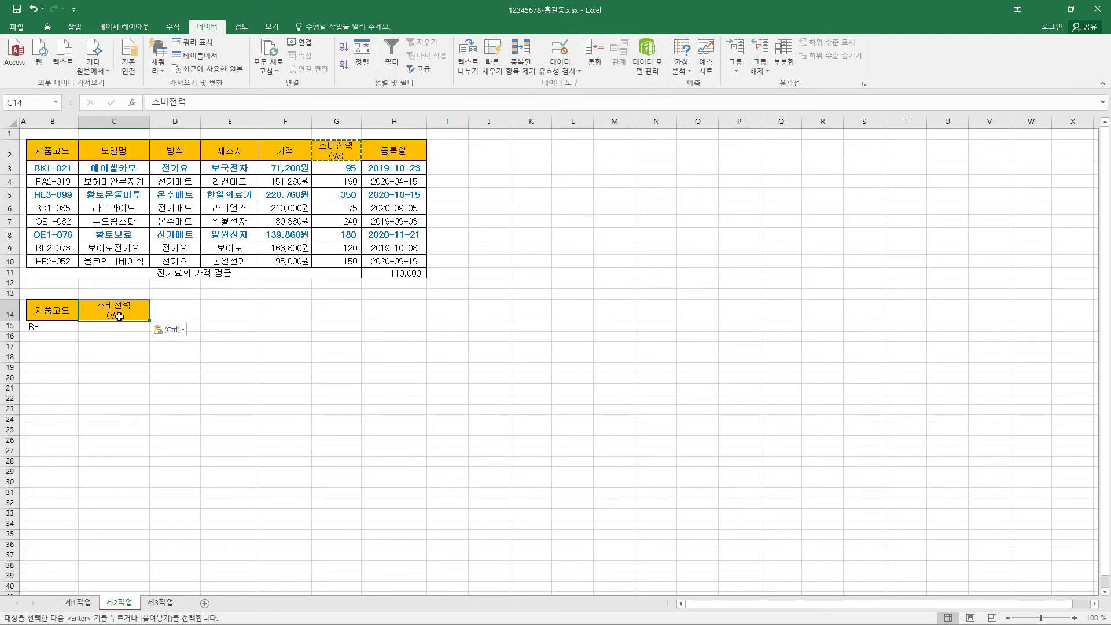
left_click(4, 326)
left_click(120, 316)
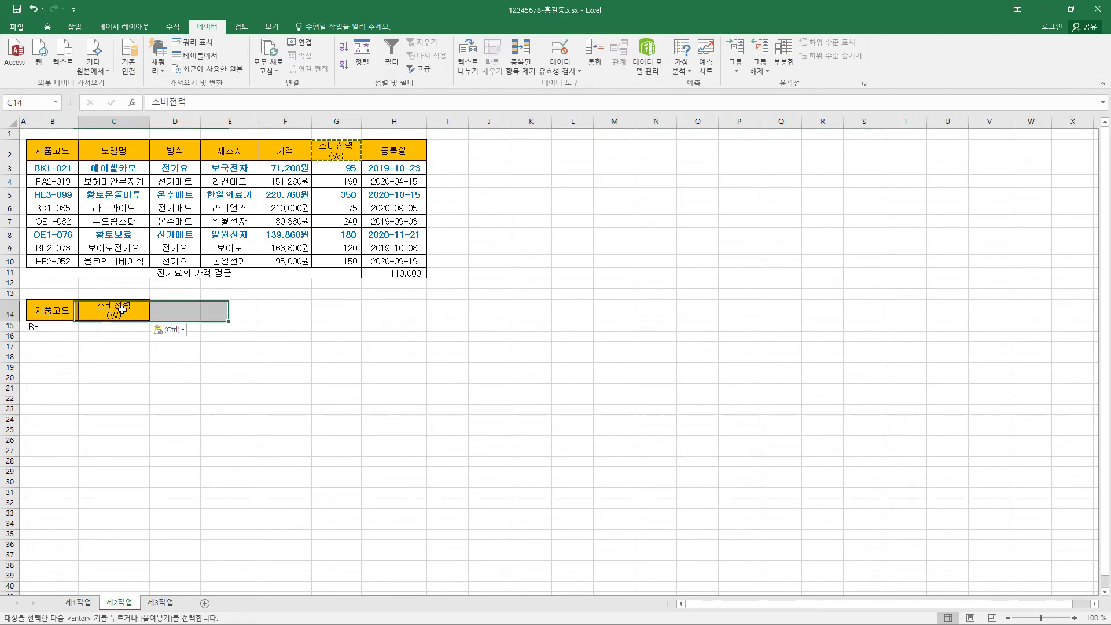
- Enter the criterion >=200 in C16, one row below the R* criterion
left_click(117, 335)
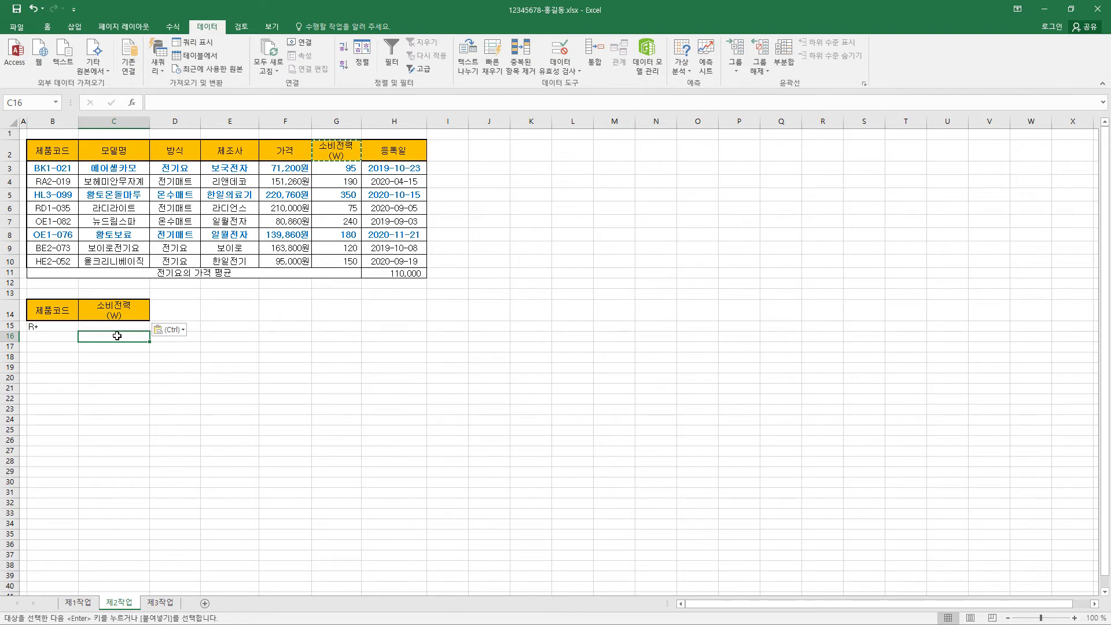
type(">")
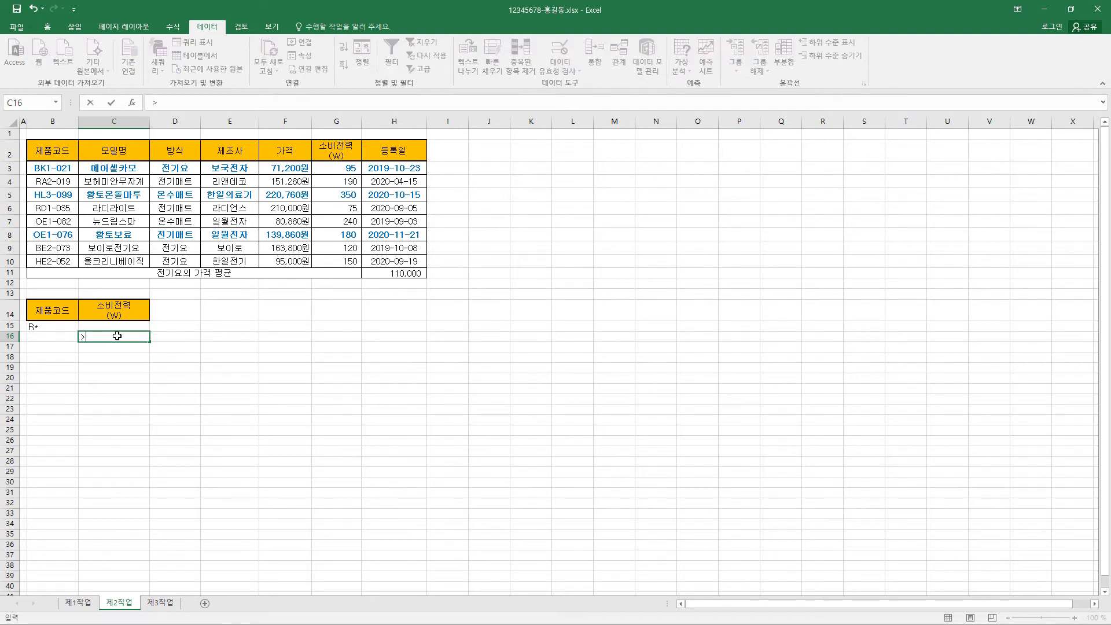
type("=200")
key("Return")
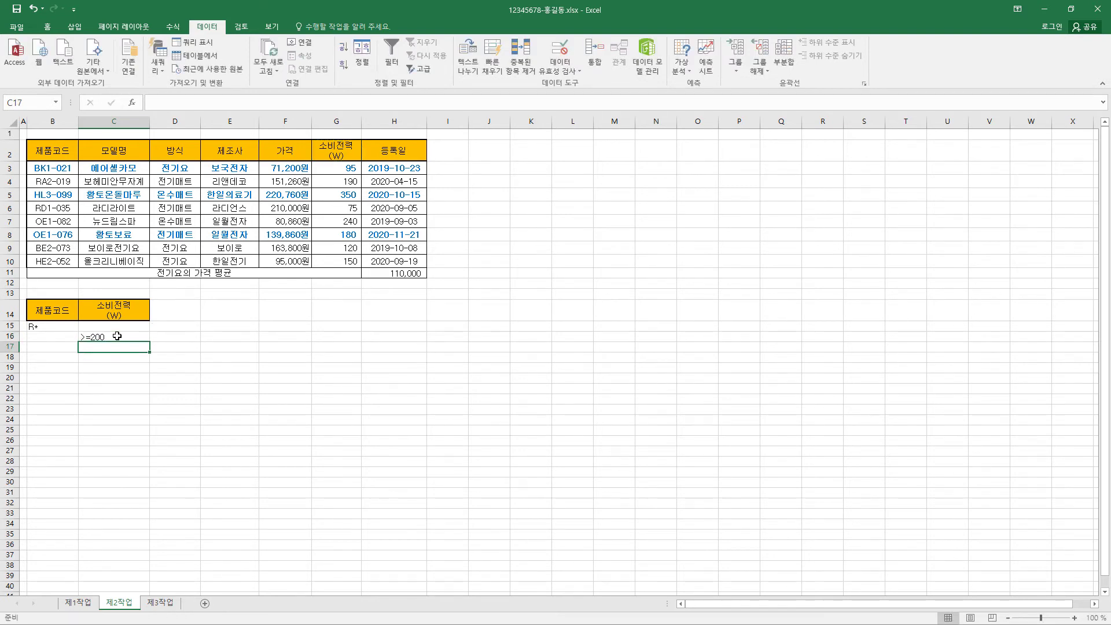
left_click_drag(52, 327, 116, 337)
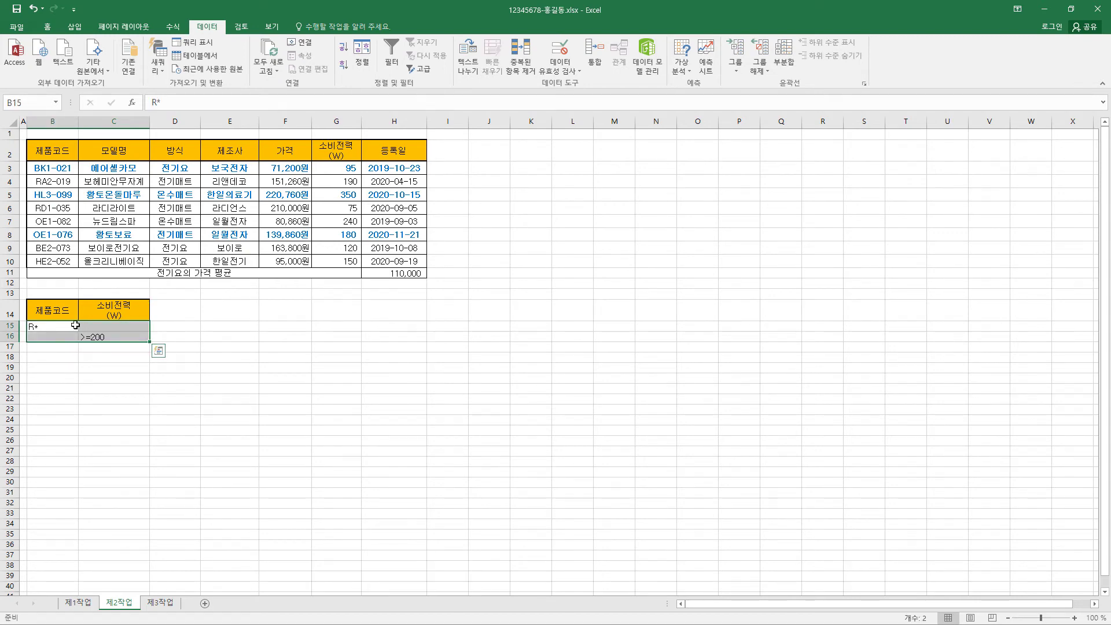
key("Escape")
- Copy the 모델명, 방식, 제조사 and 가격 headers from C2:F2 to the row starting at B18
left_click(409, 150)
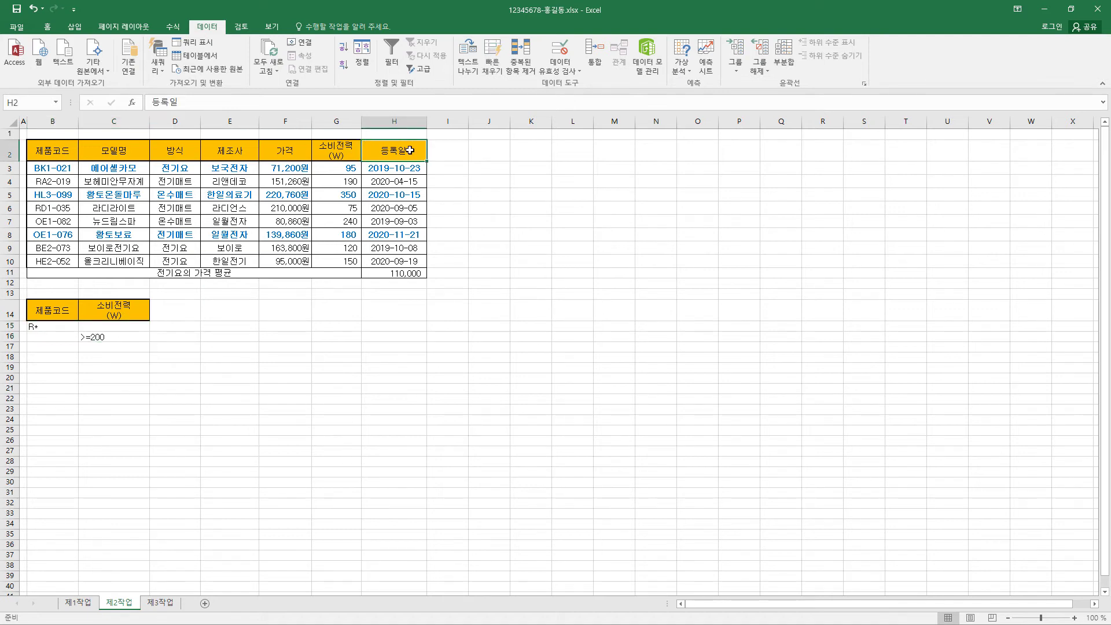
left_click(121, 151)
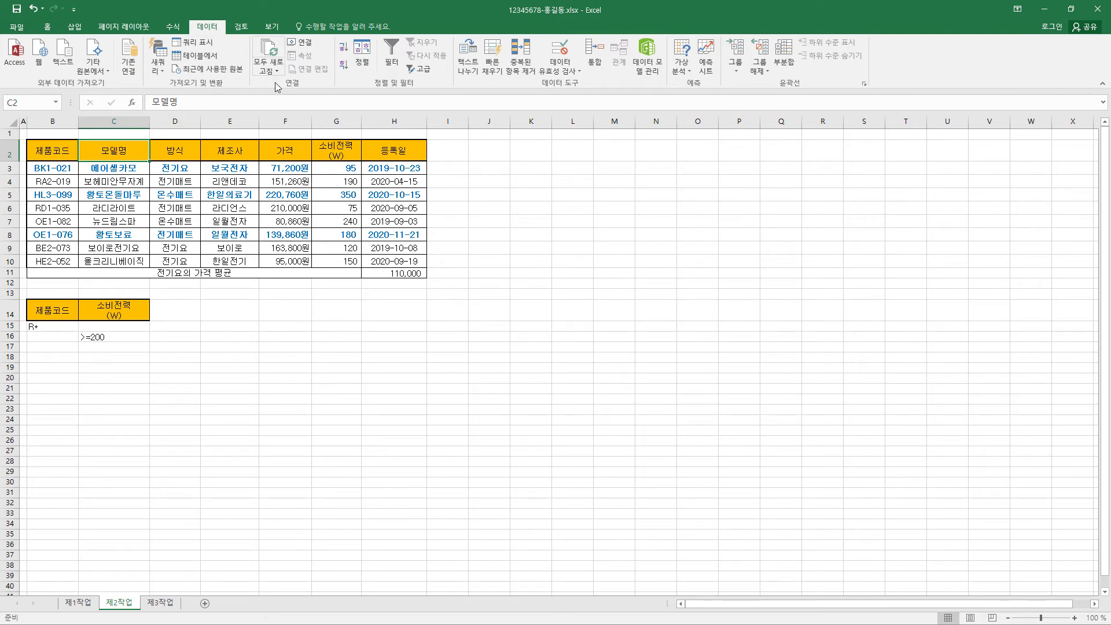
left_click(186, 152, "ctrl")
left_click(209, 155, "ctrl")
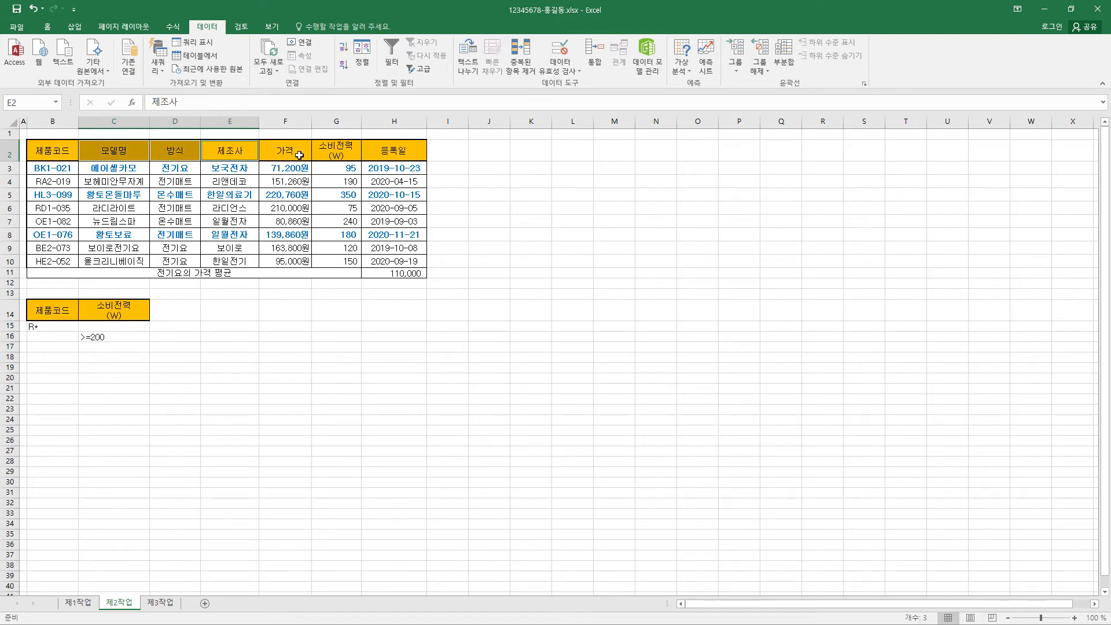
left_click(294, 154, "ctrl")
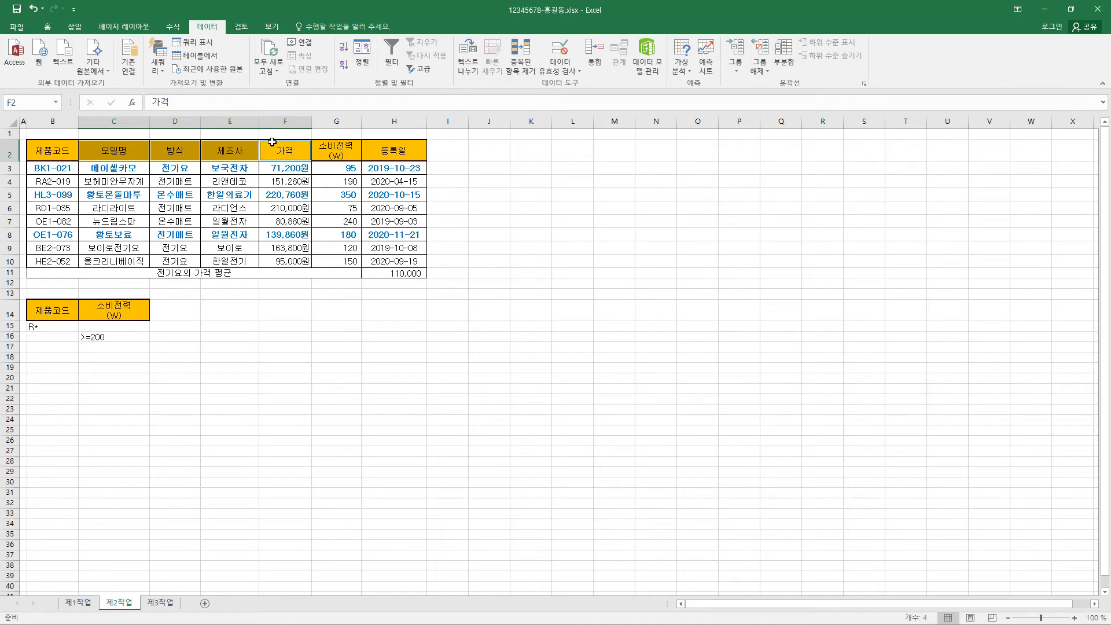
key("ctrl+c")
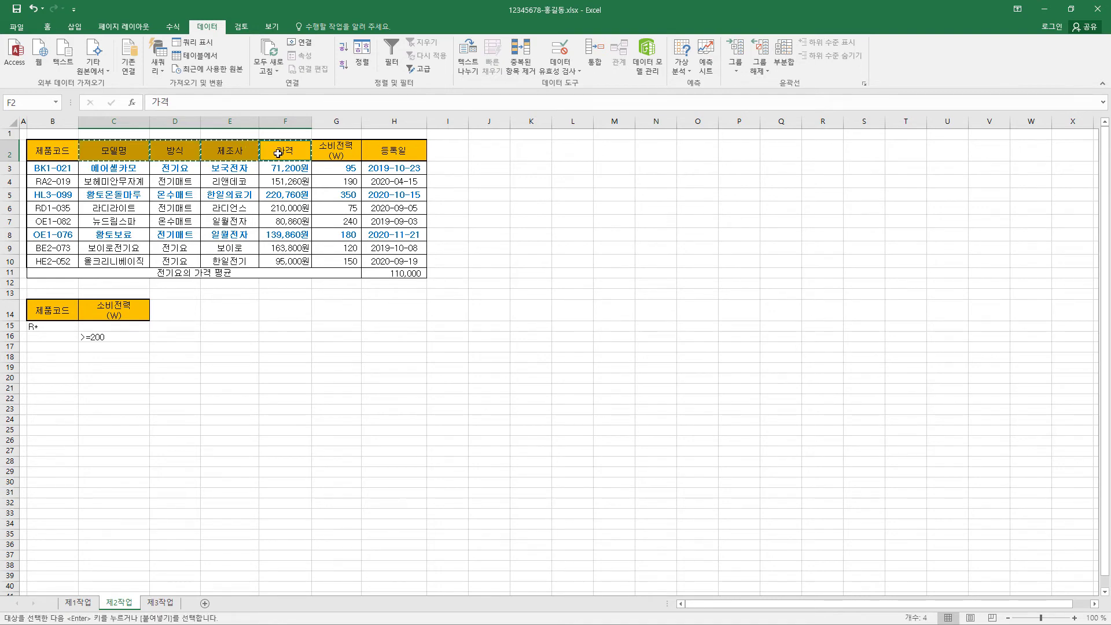
left_click(61, 356)
key("ctrl+v")
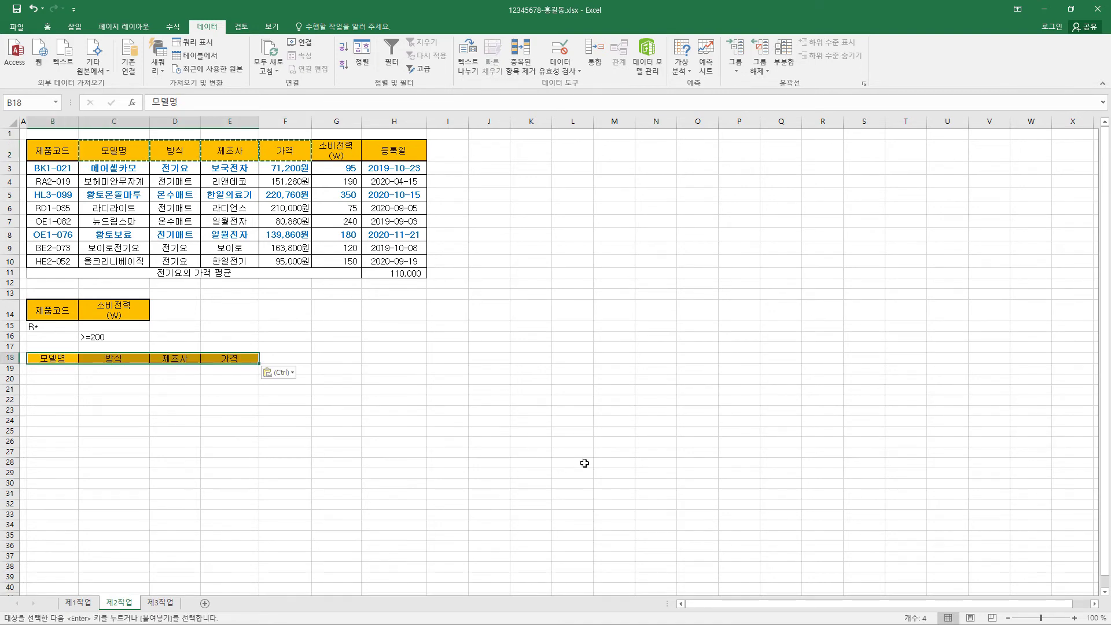
- Run an Advanced Filter on B2:H10 with criteria range B14:C16, copying the results to B18:E18
left_click(286, 208)
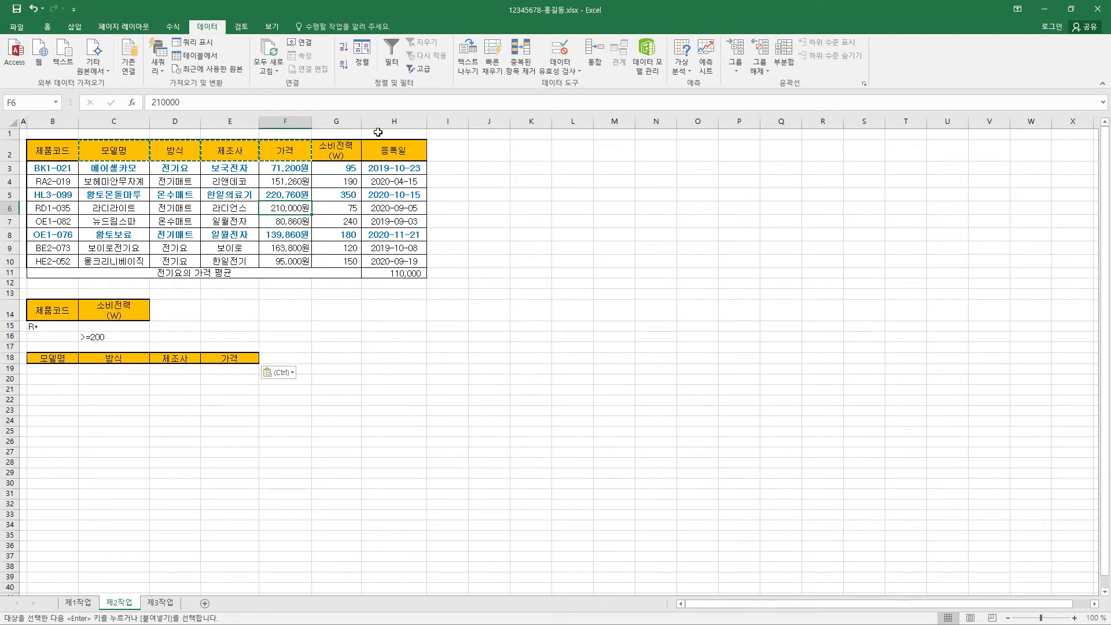
left_click(414, 71)
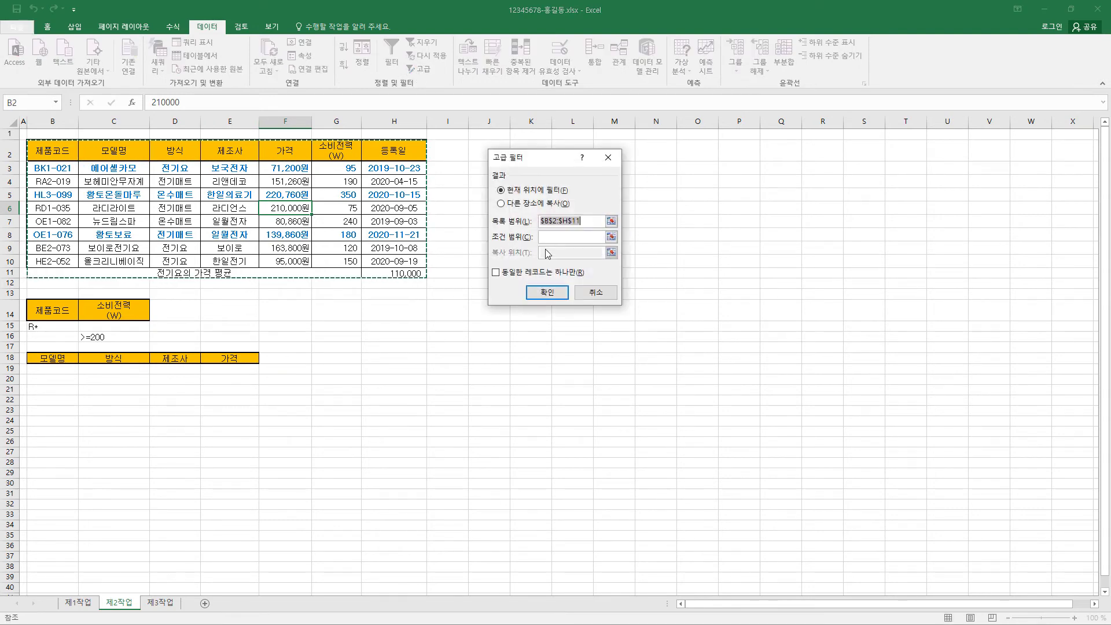
left_click(517, 204)
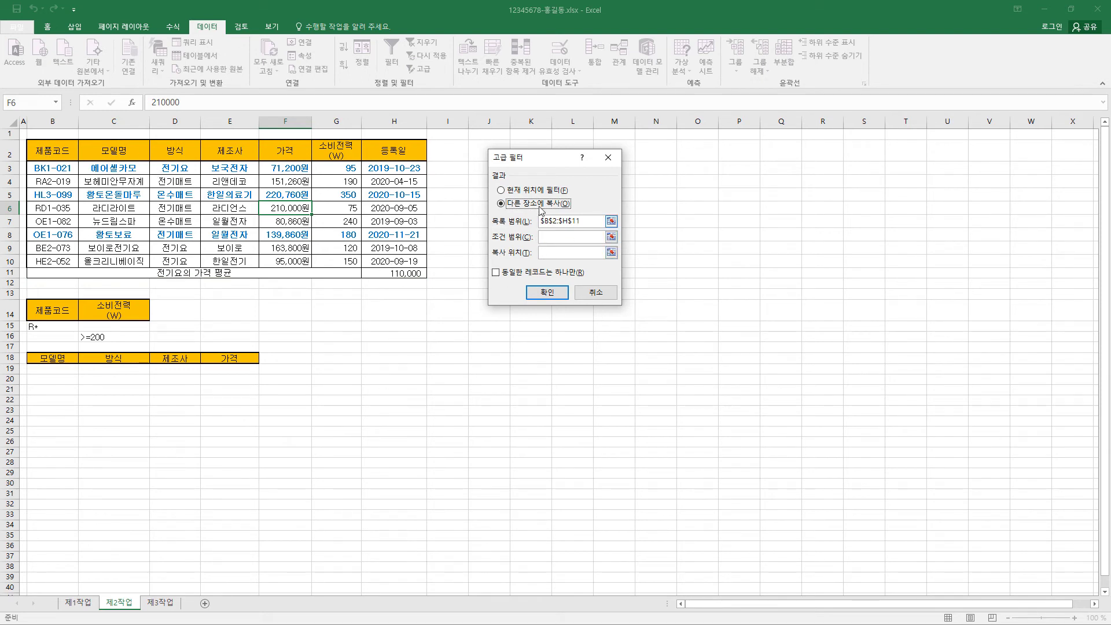
left_click_drag(584, 221, 540, 221)
key("BackSpace")
left_click_drag(53, 152, 394, 261)
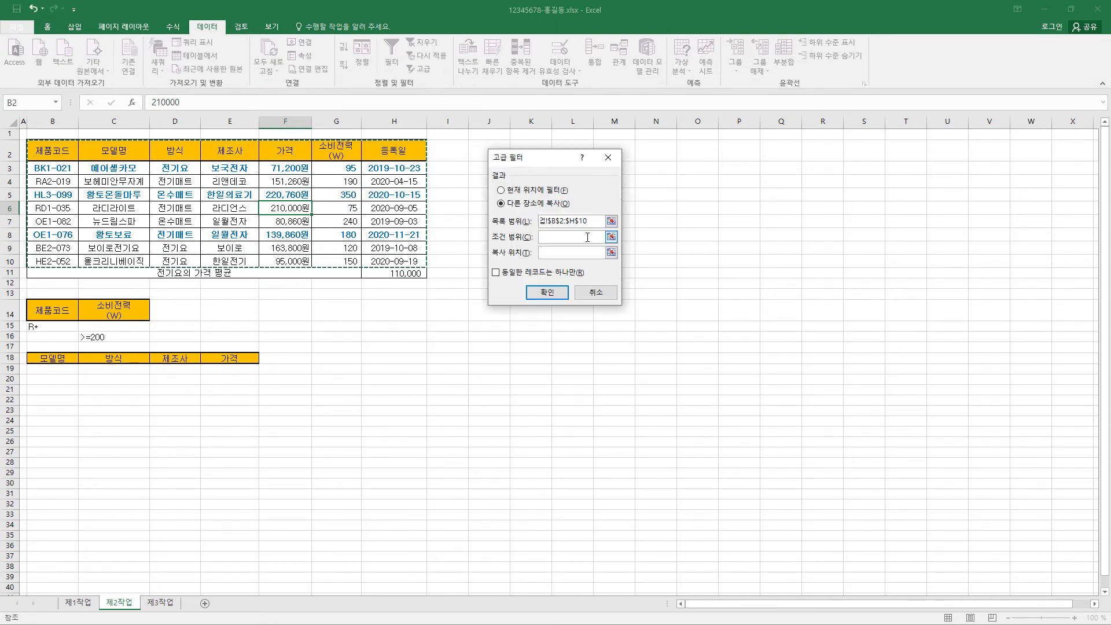
double_click(547, 222)
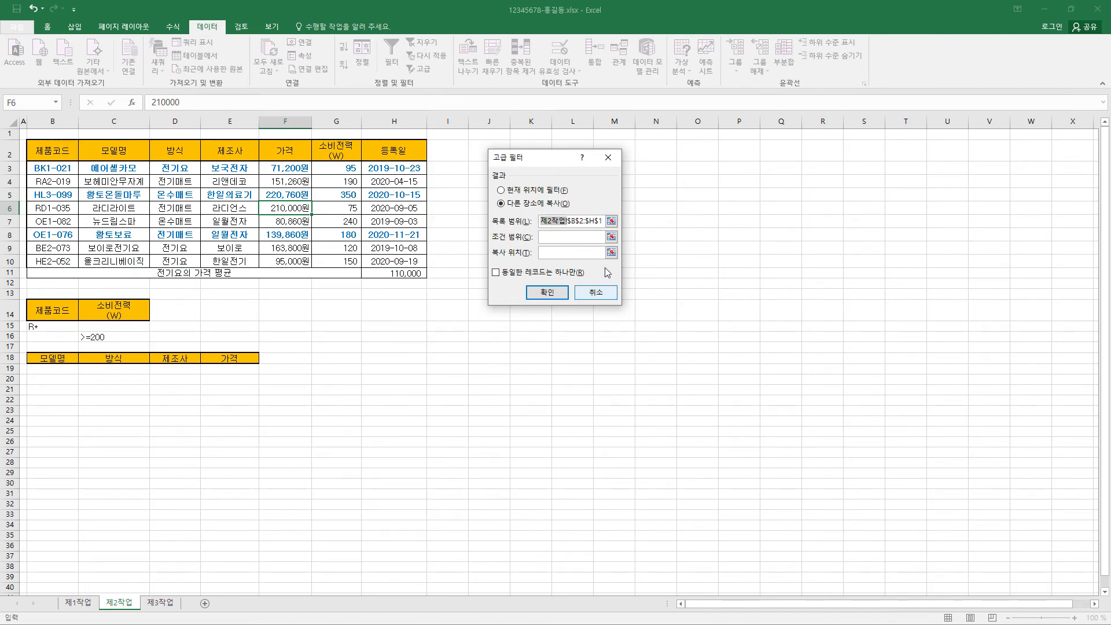
key("Delete")
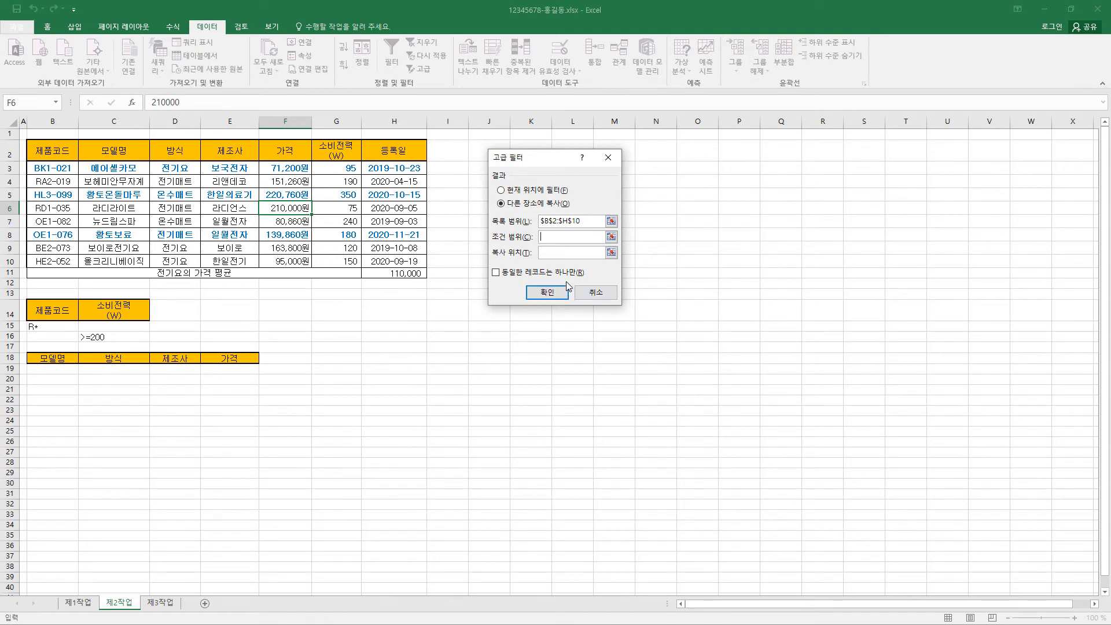
left_click_drag(52, 309, 141, 333)
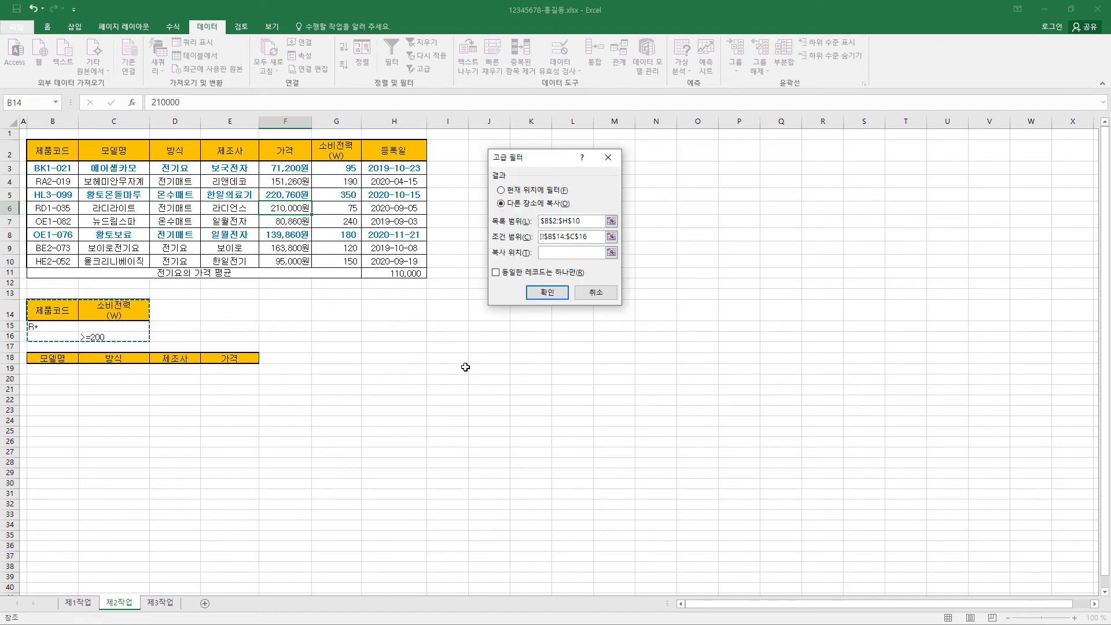
left_click(567, 253)
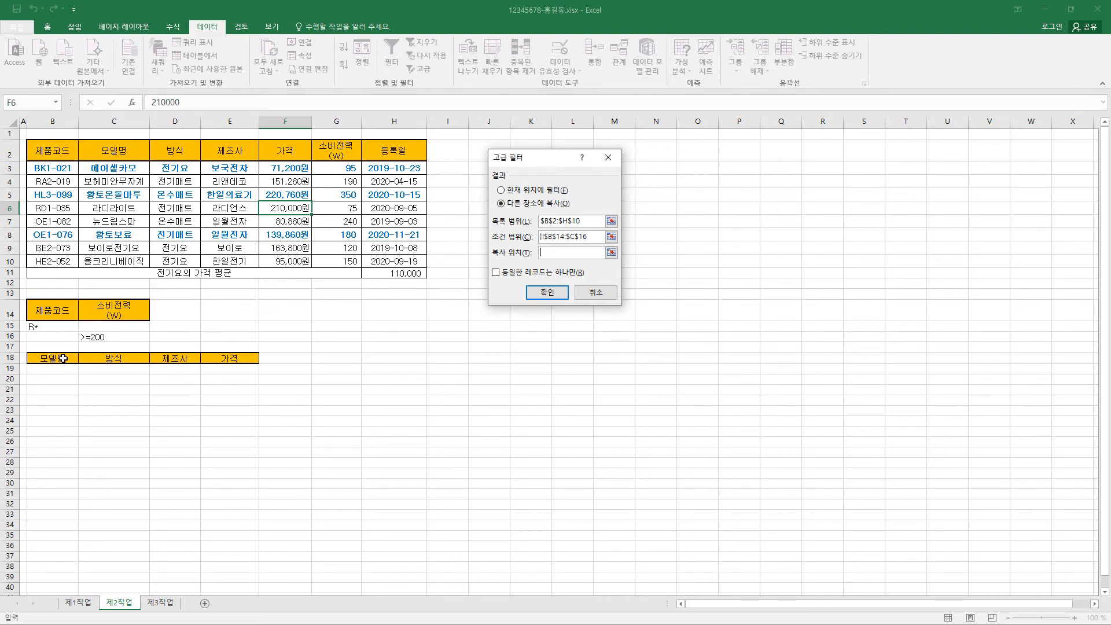
left_click_drag(60, 358, 215, 360)
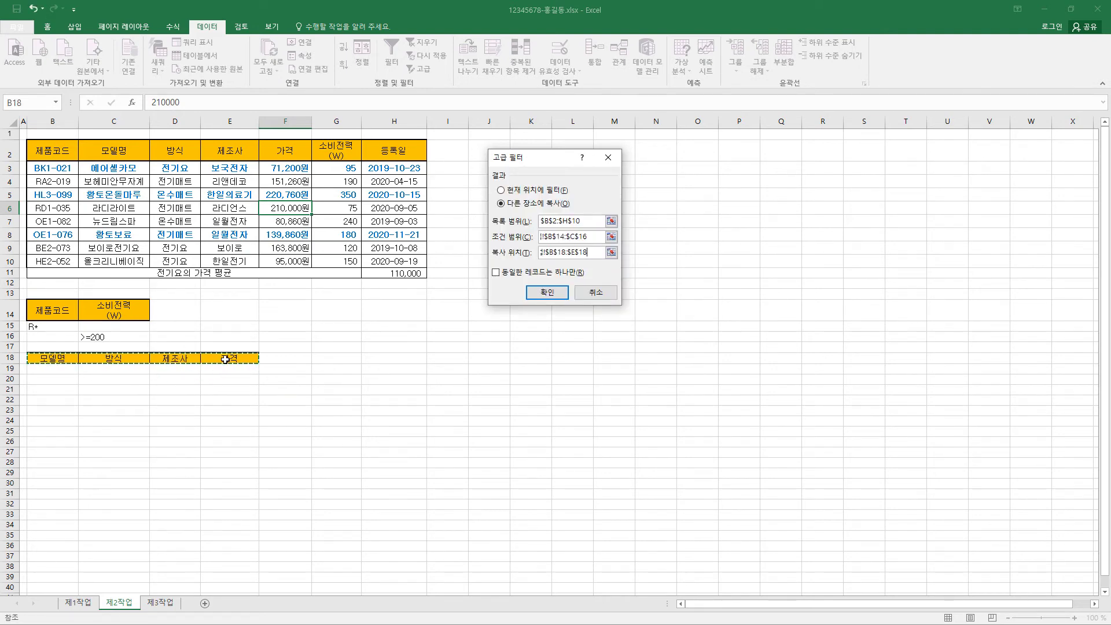
left_click(547, 291)
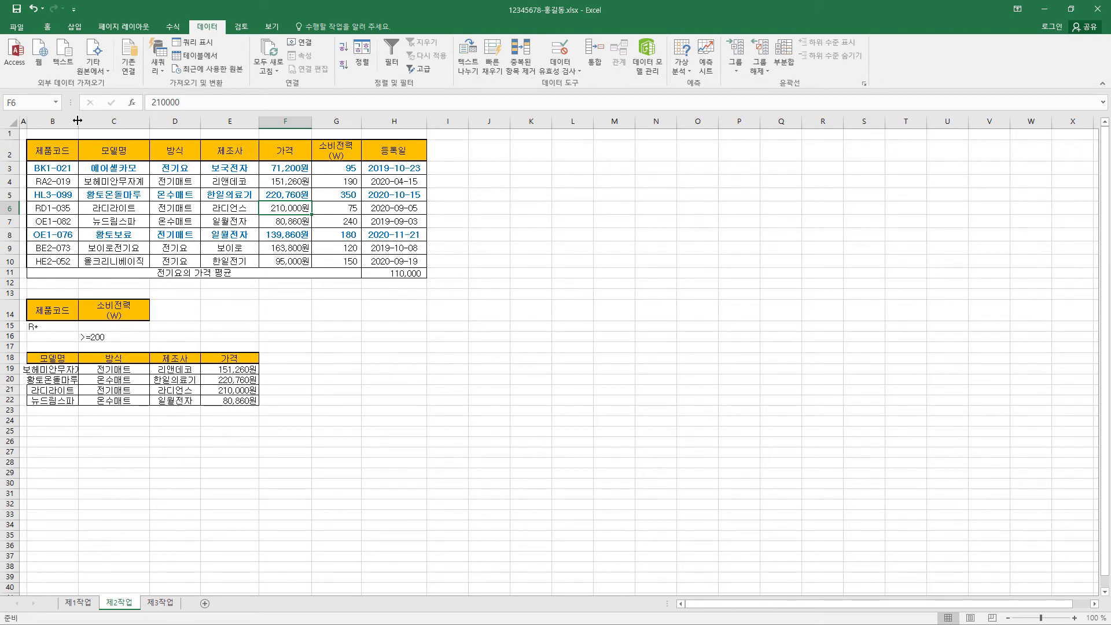
- Widen column B slightly and centre the criteria cells B15:C16 horizontally
mouse_move(79, 121)
left_mouse_down()
mouse_move(93, 119)
mouse_move(80, 120)
left_mouse_up()
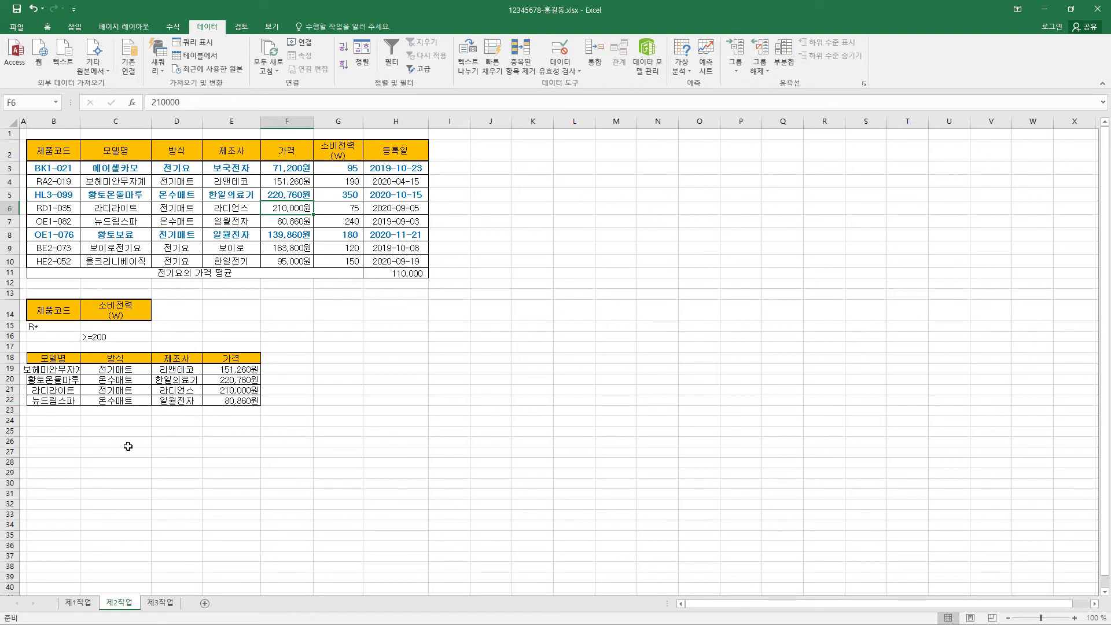
left_click_drag(38, 326, 113, 336)
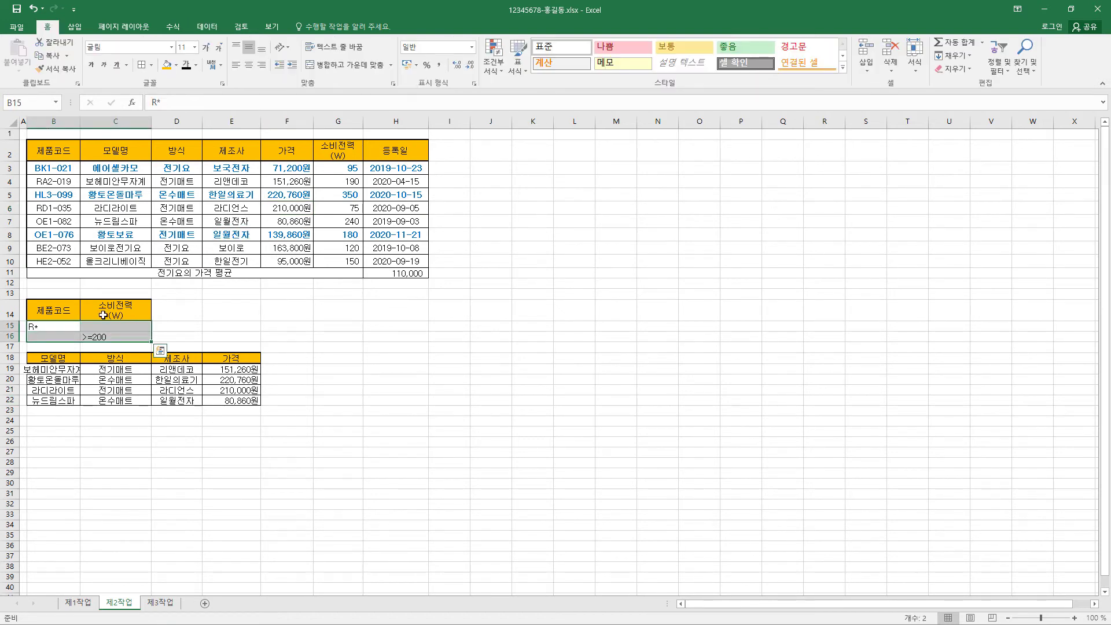
left_click(249, 64)
left_click(353, 409)
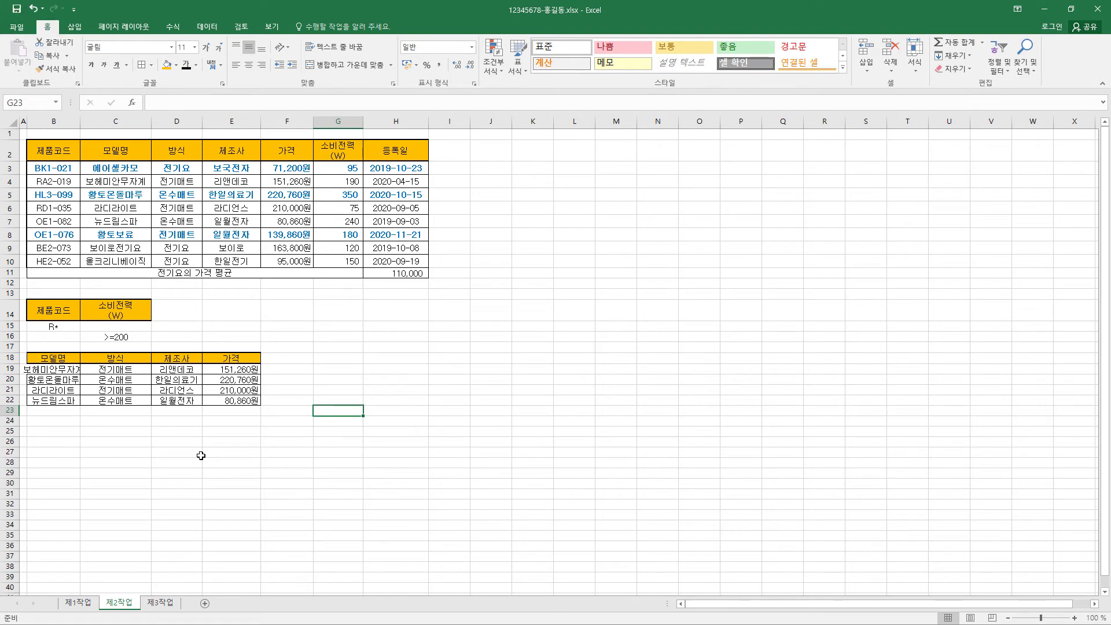
- Copy B4:H12 from the 제1작업 sheet and paste it at B2 of the 제3작업 sheet, keeping the source column widths
left_click(81, 603)
left_click(52, 196)
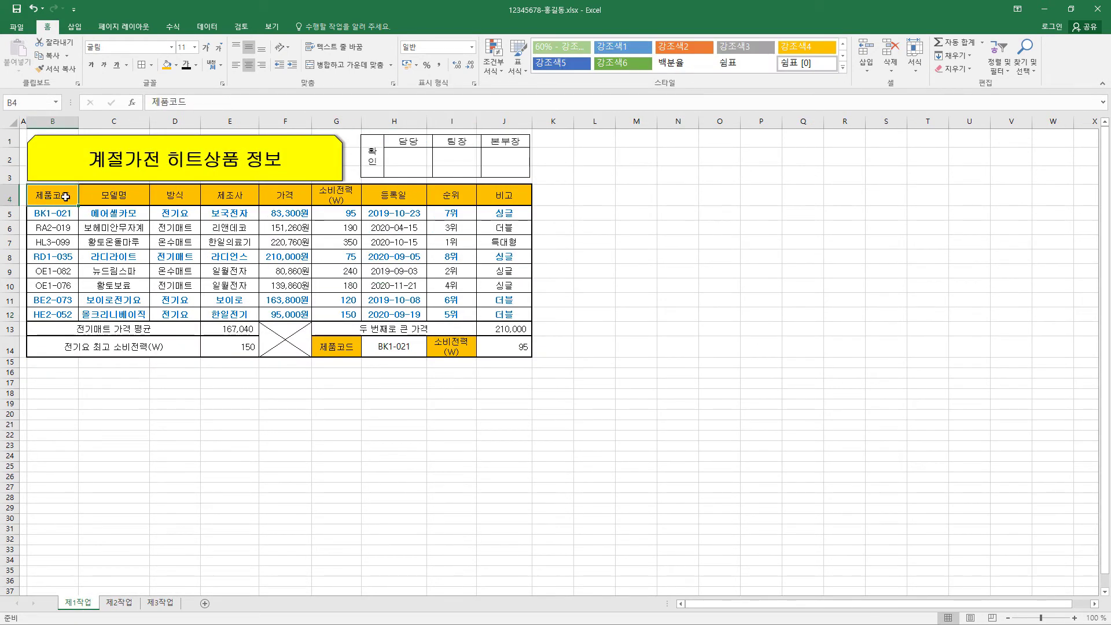
left_click_drag(65, 196, 397, 307)
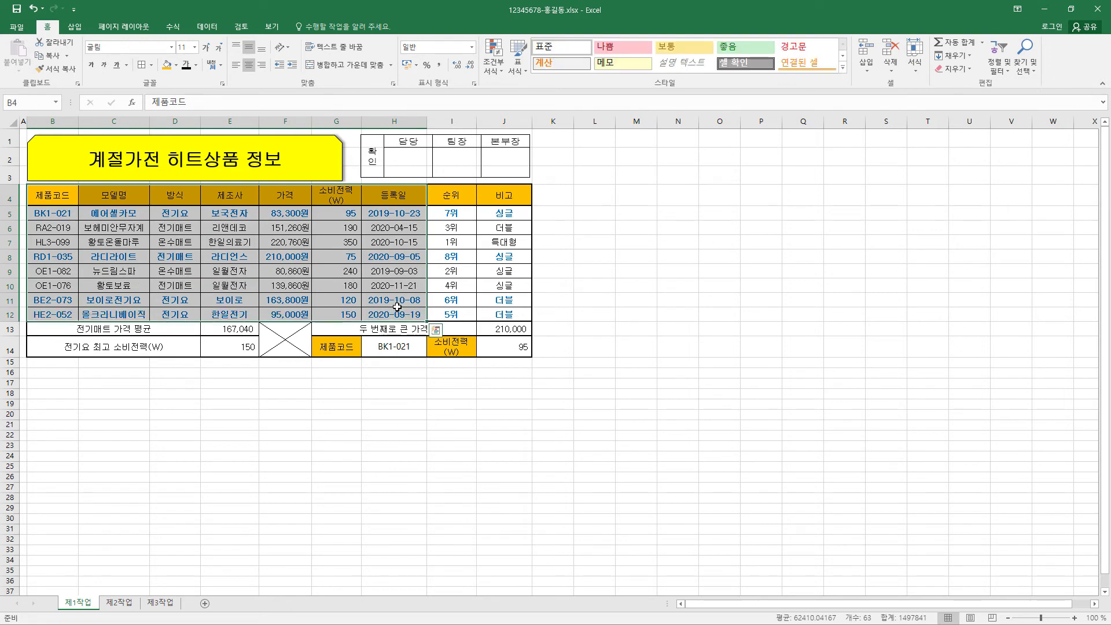
key("ctrl+c")
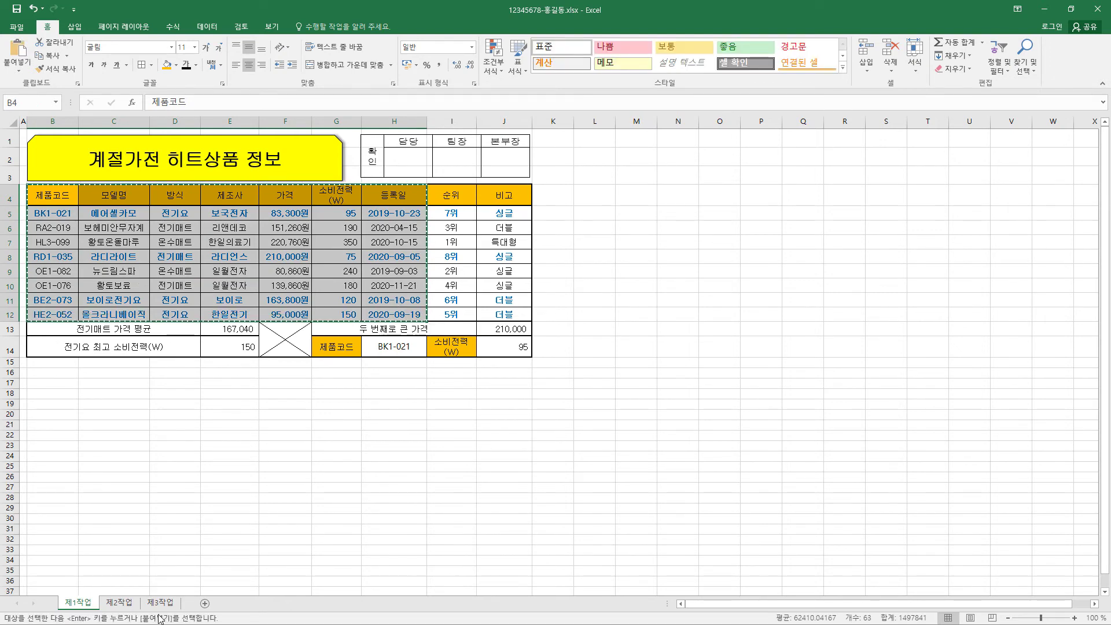
left_click(160, 602)
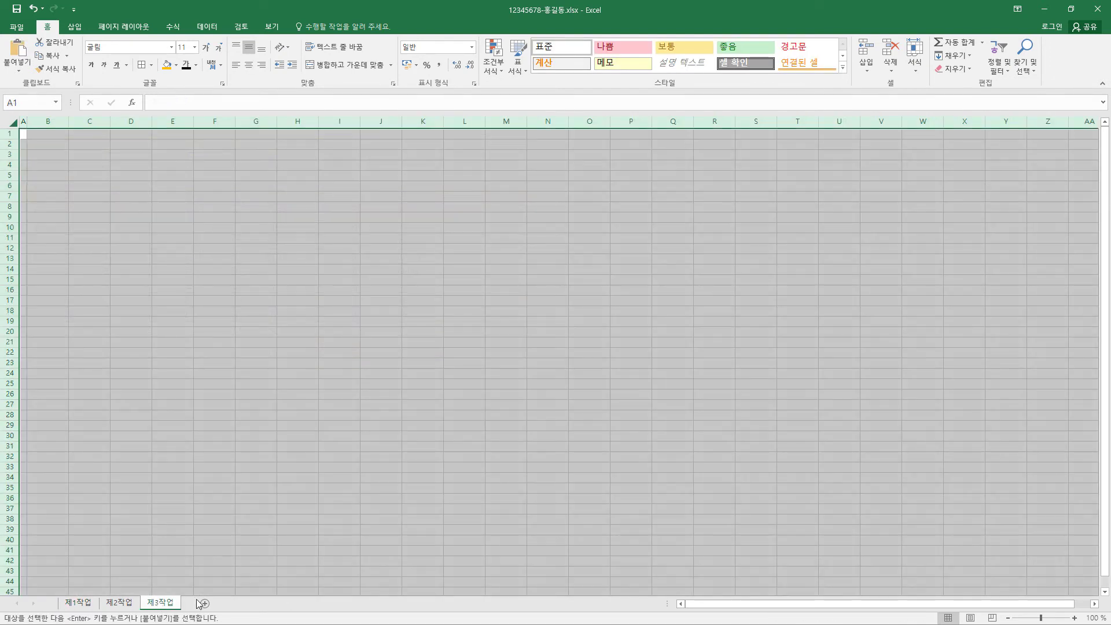
left_click(54, 144)
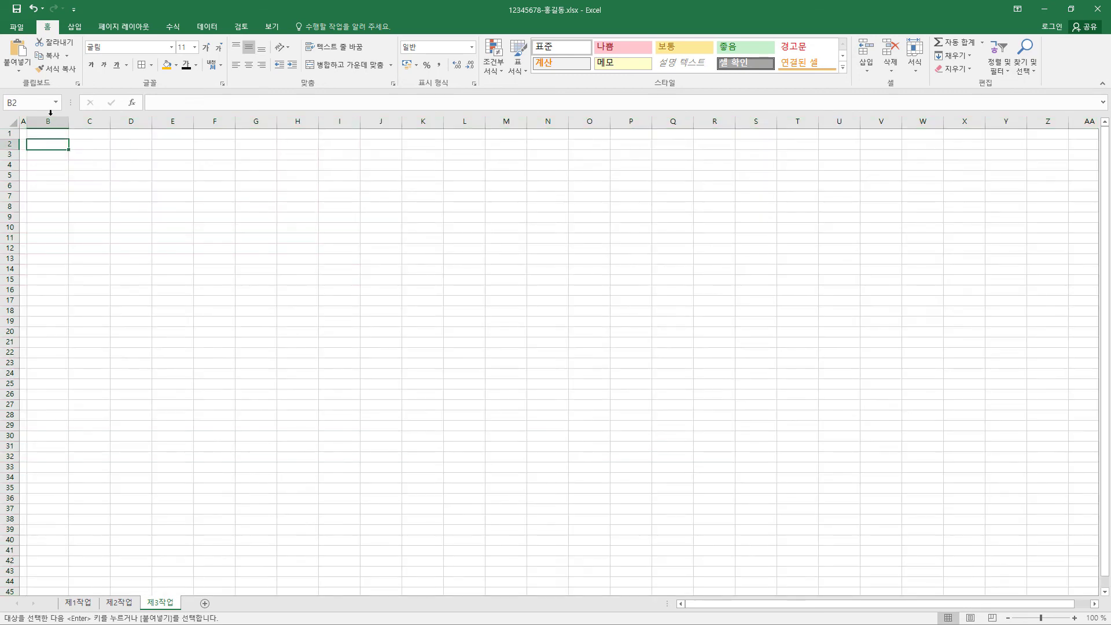
left_click(19, 72)
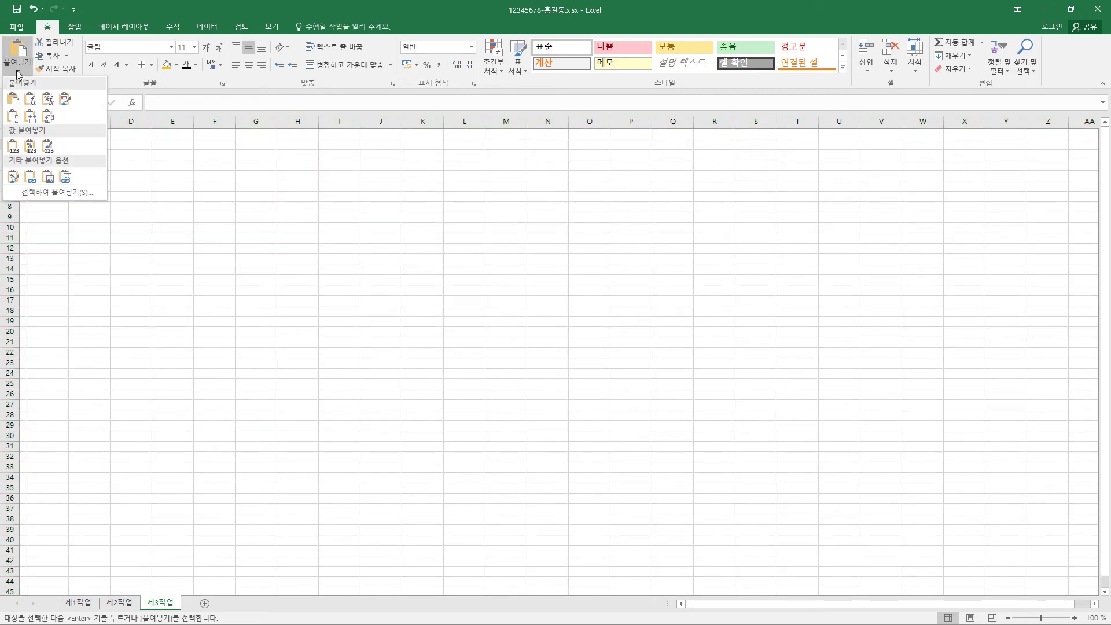
left_click(32, 118)
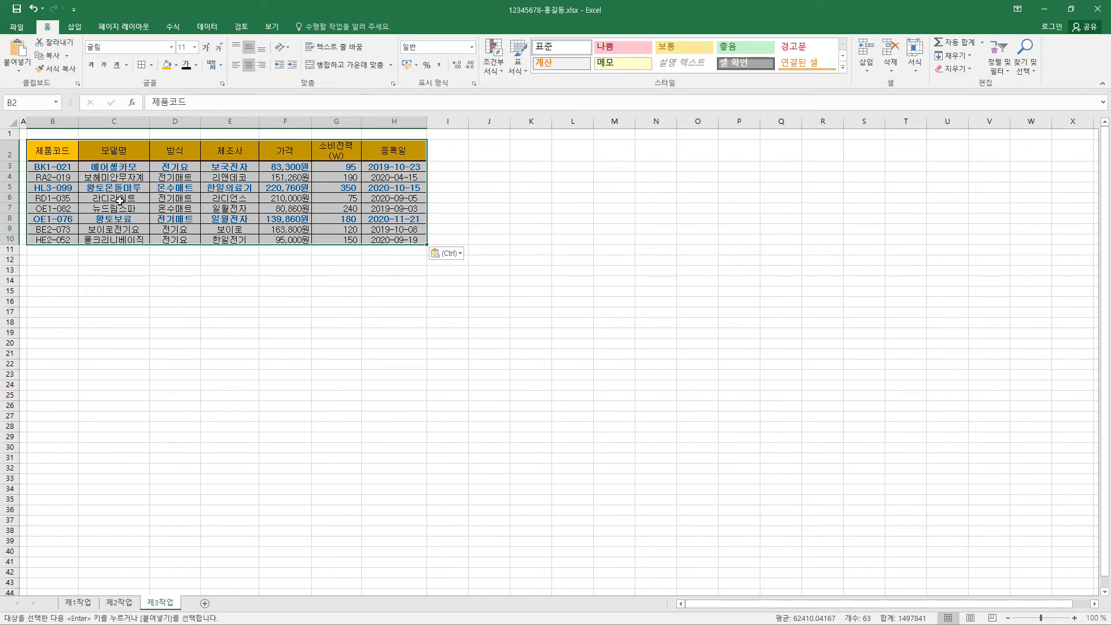
- Increase the height of rows 3 to 10 and sort the table by 방식 in descending order
left_click_drag(7, 168, 15, 257)
left_click(396, 299)
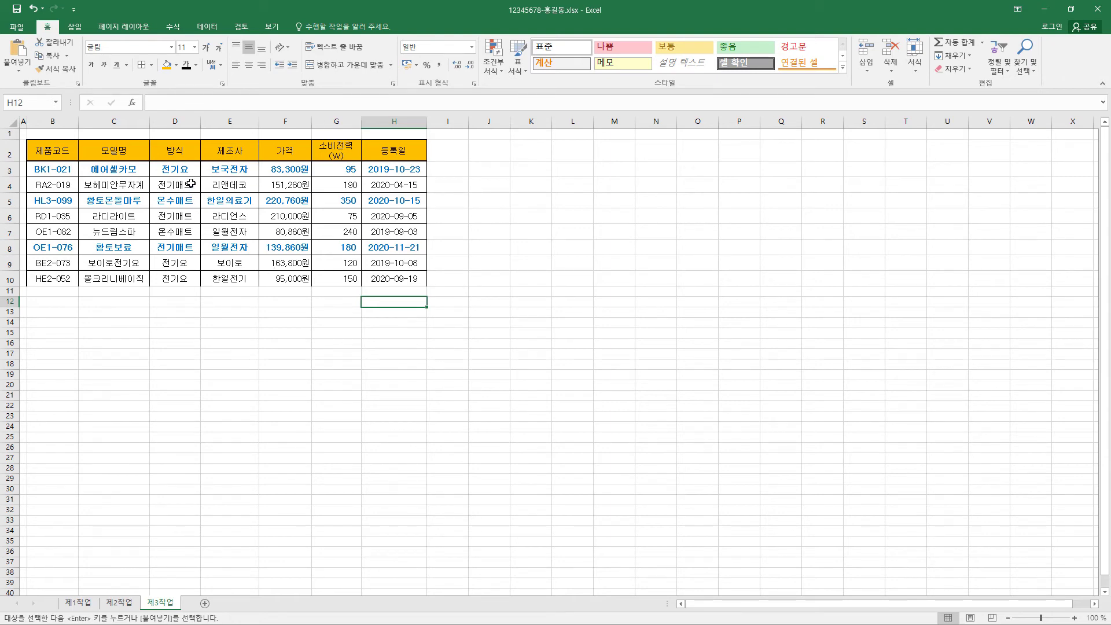
left_click(176, 150)
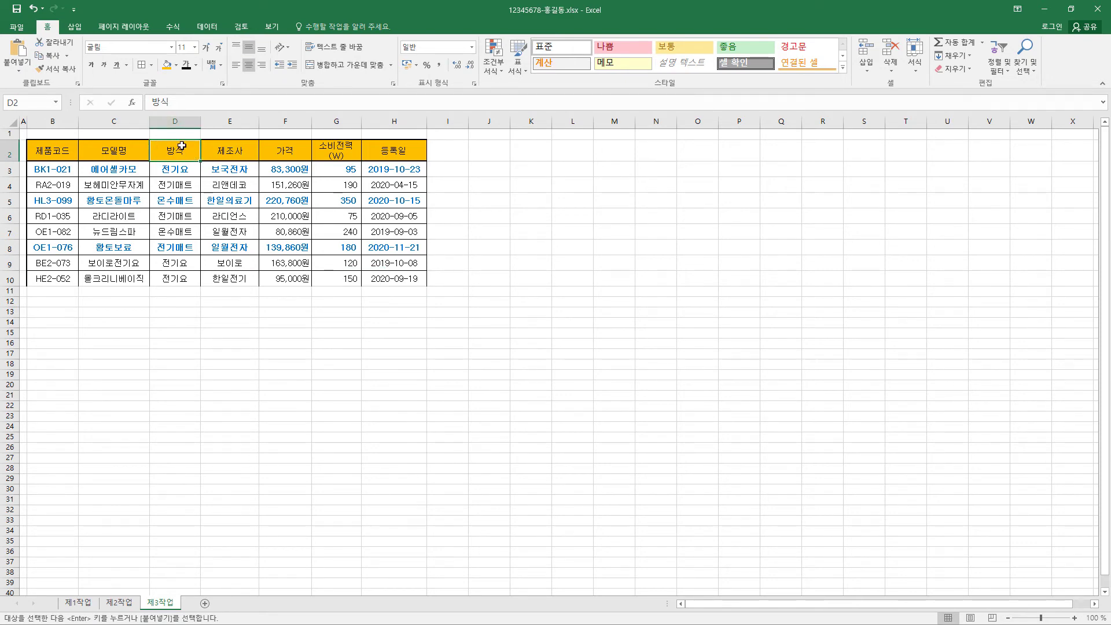
left_click(207, 27)
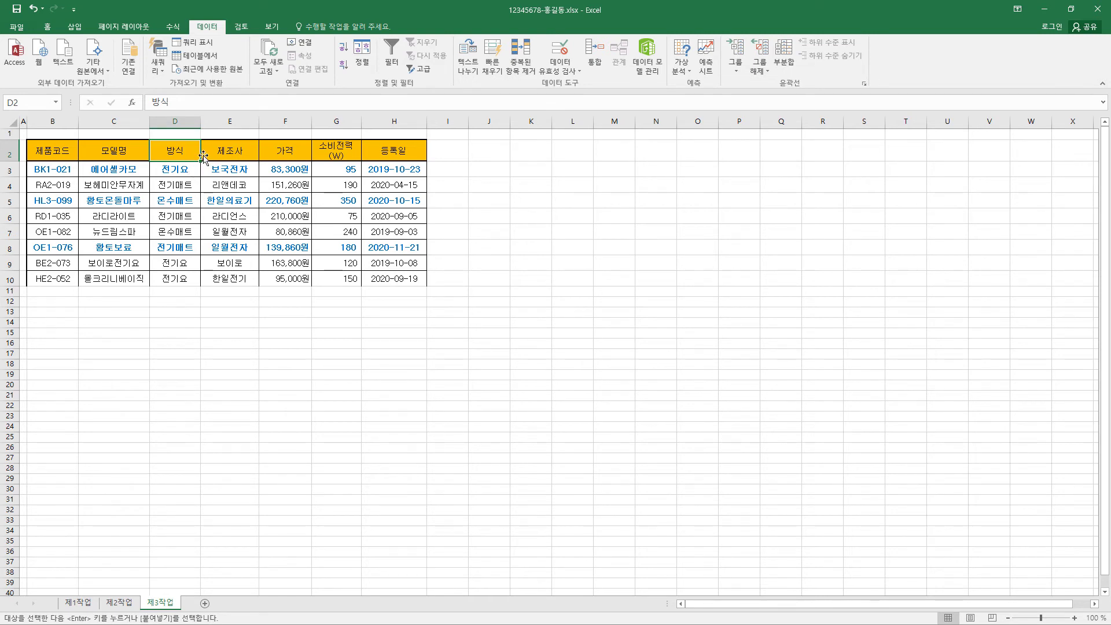
left_click(349, 65)
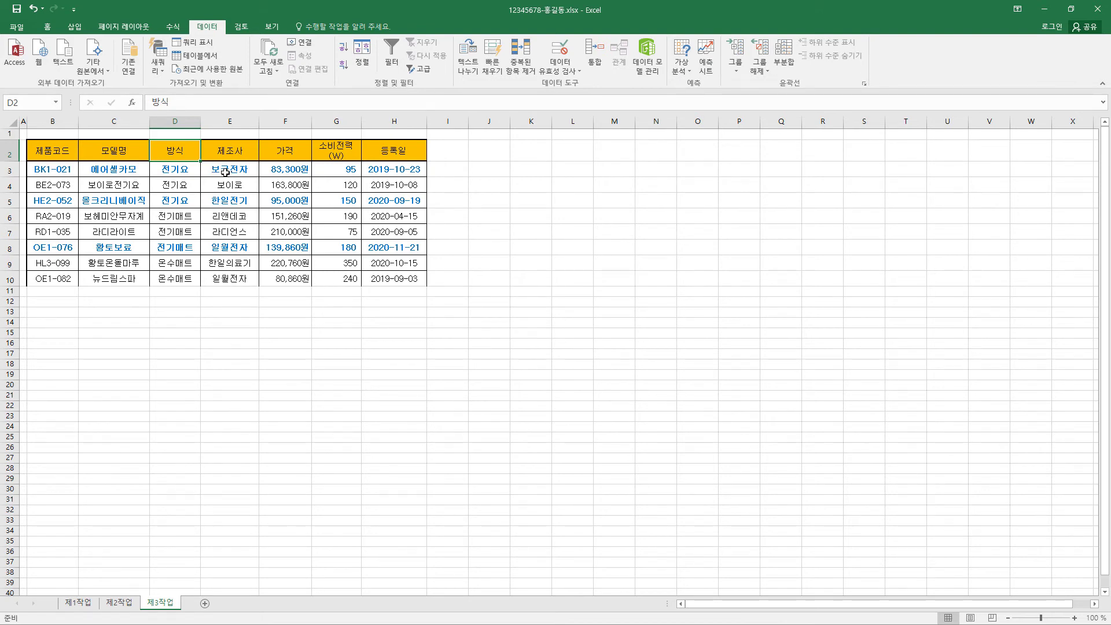
- Add a subtotal grouped by 방식 that shows the 개수 of 모델명, with replacing current subtotals turned off
left_click(789, 71)
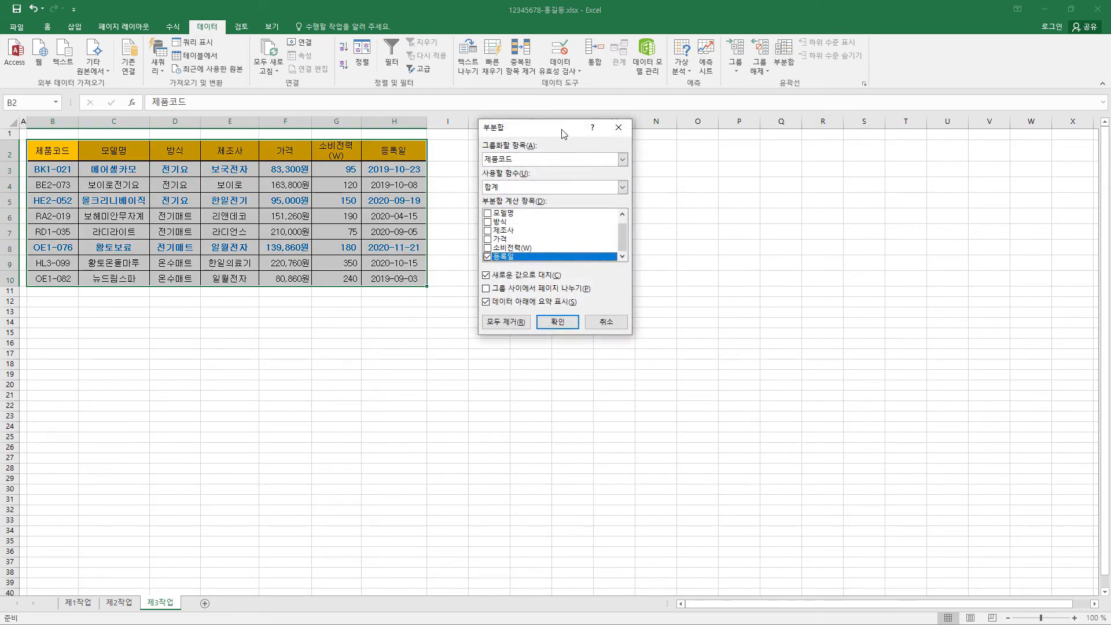
left_click_drag(563, 131, 615, 171)
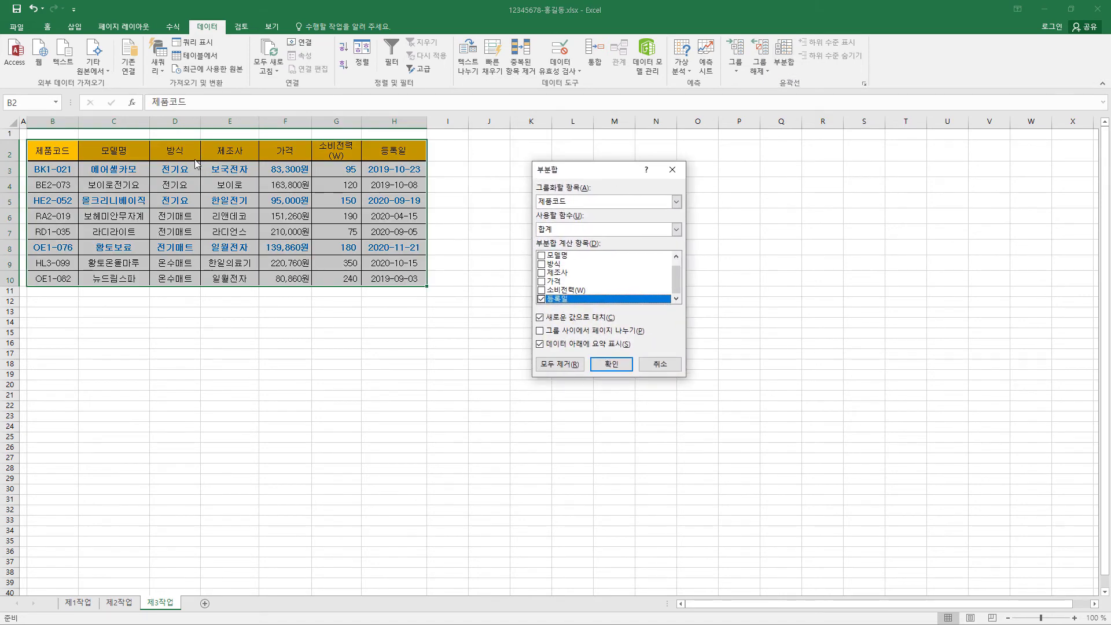
left_click(588, 205)
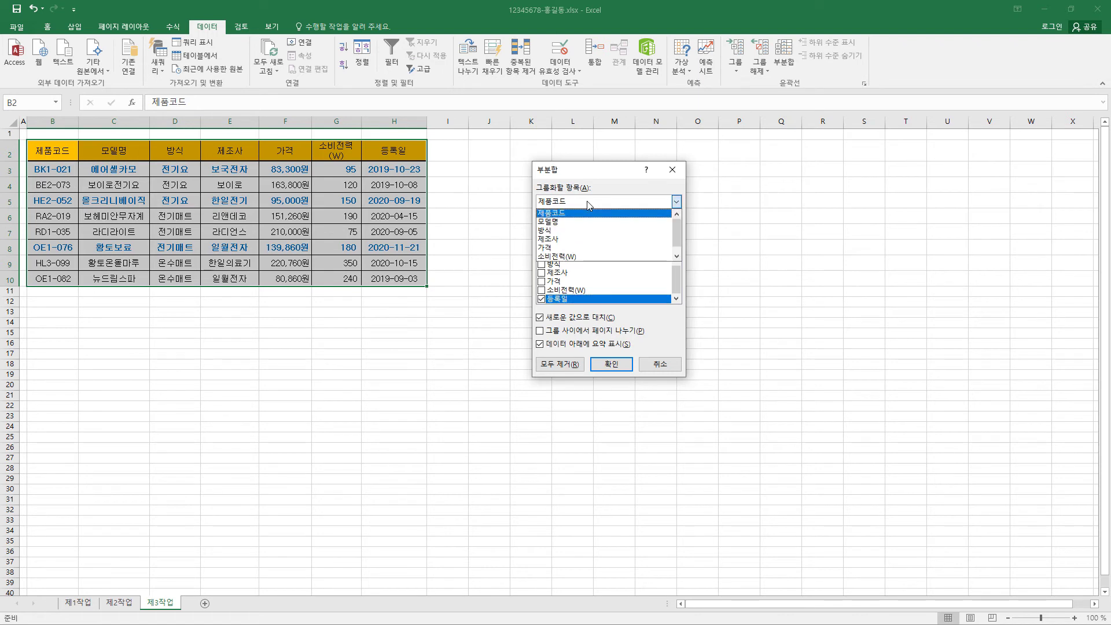
left_click(575, 231)
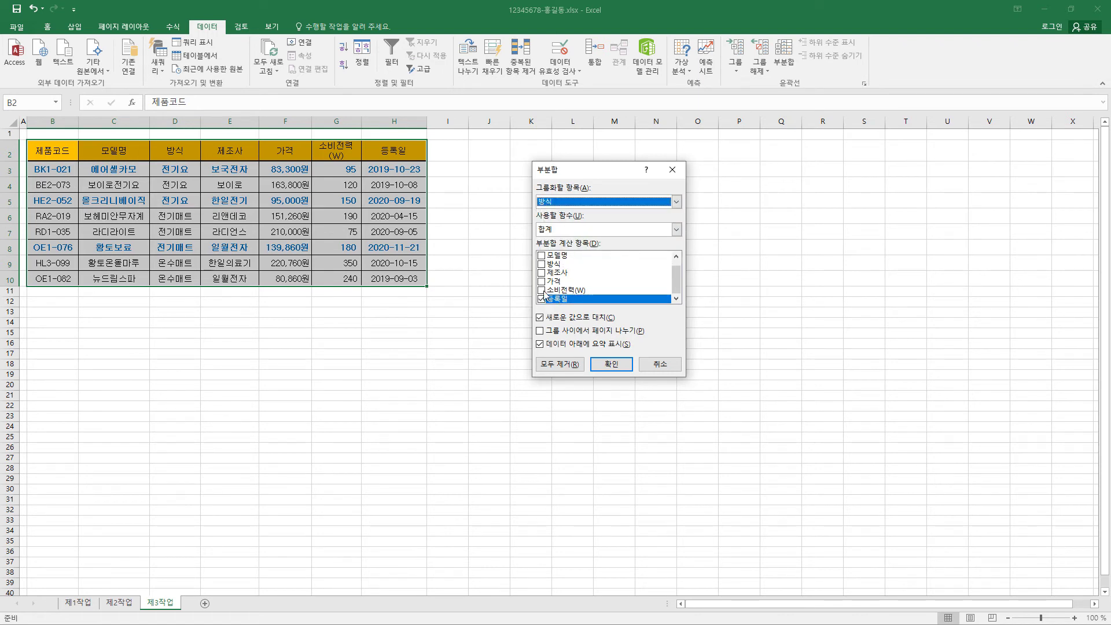
left_click(645, 298)
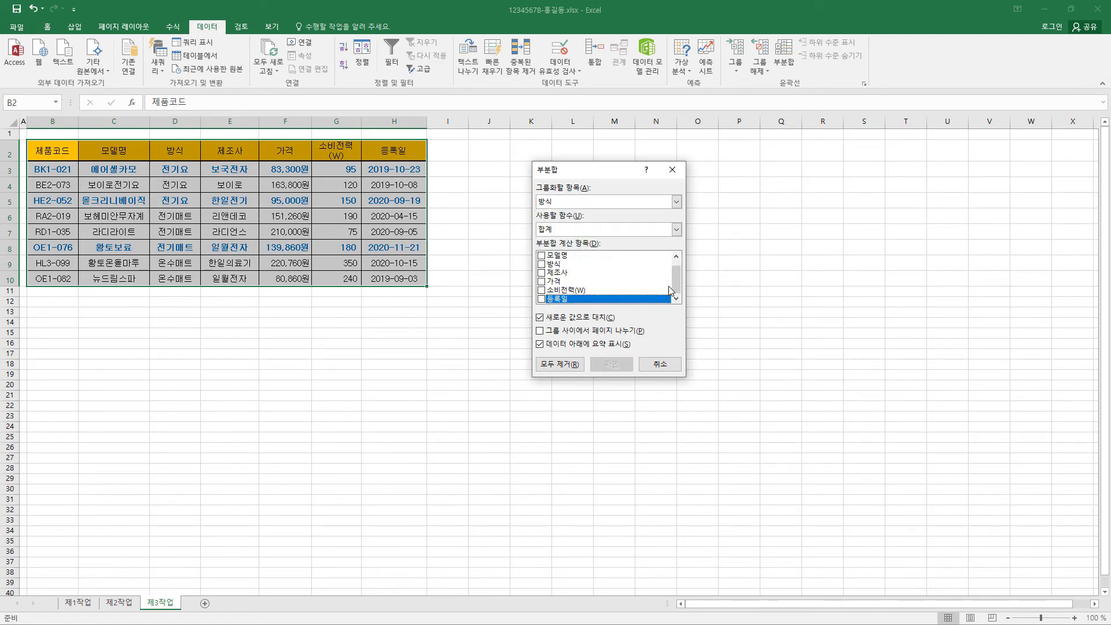
left_click(539, 319)
left_click(609, 233)
left_click(593, 250)
left_click(580, 255)
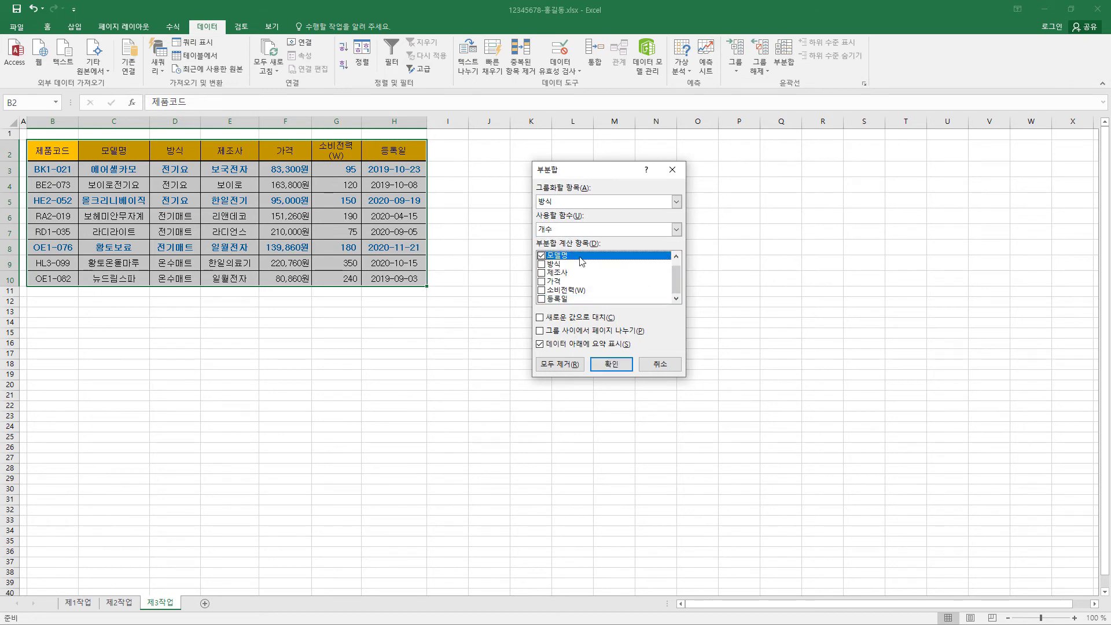
left_click(613, 364)
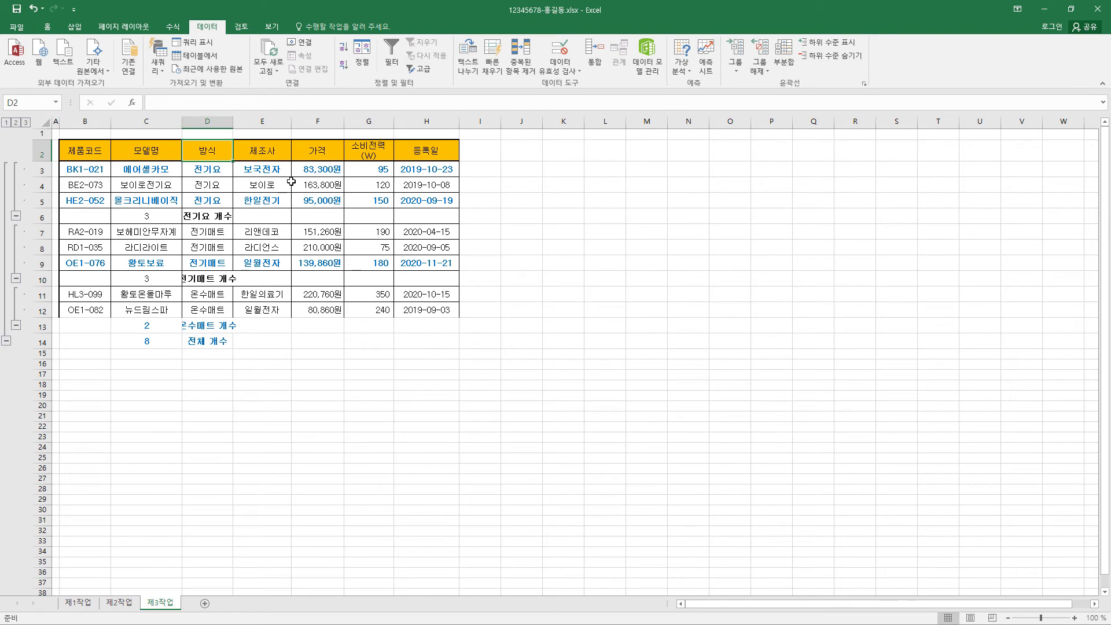
- Add a nested subtotal by 방식 showing the 최대값 of 가격 while keeping the existing one, and clear the outline
left_click(790, 63)
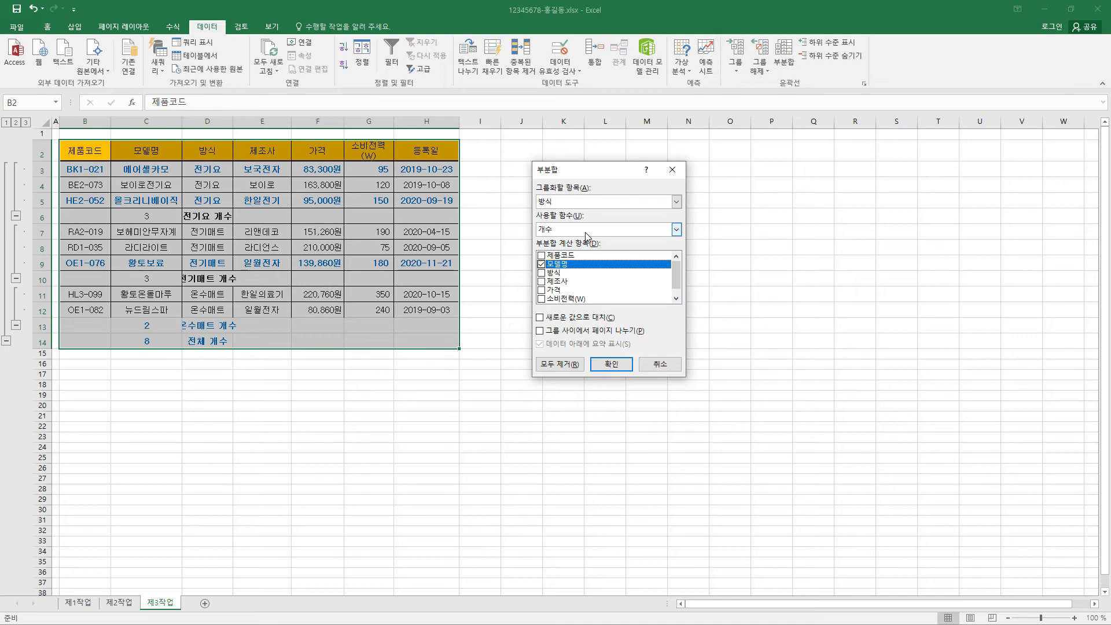
left_click(541, 264)
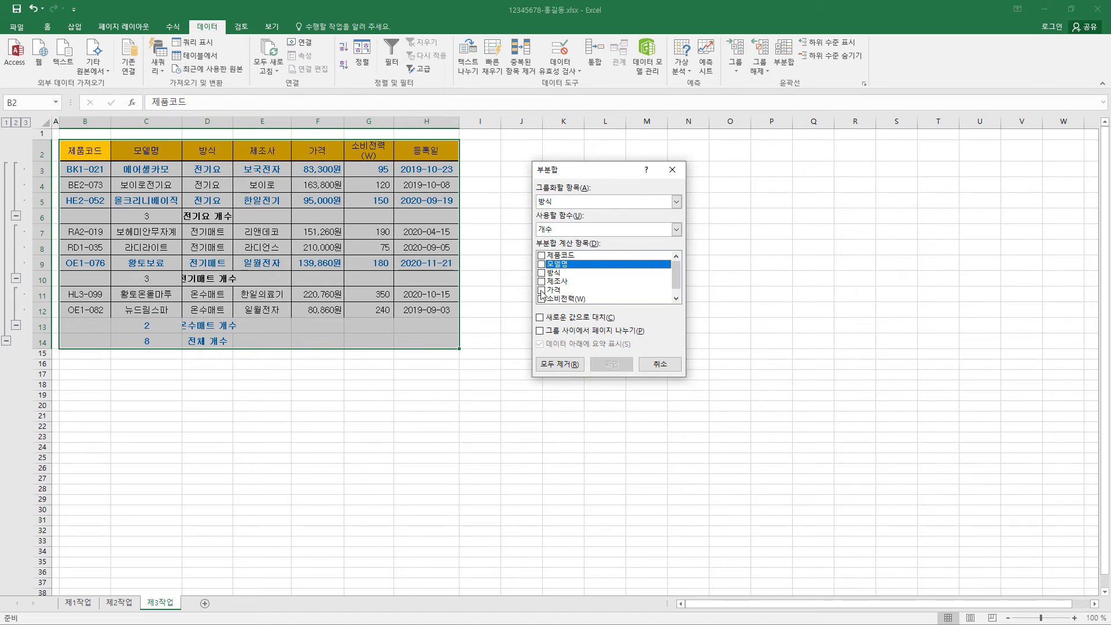
left_click(541, 290)
left_click(563, 232)
left_click(594, 292)
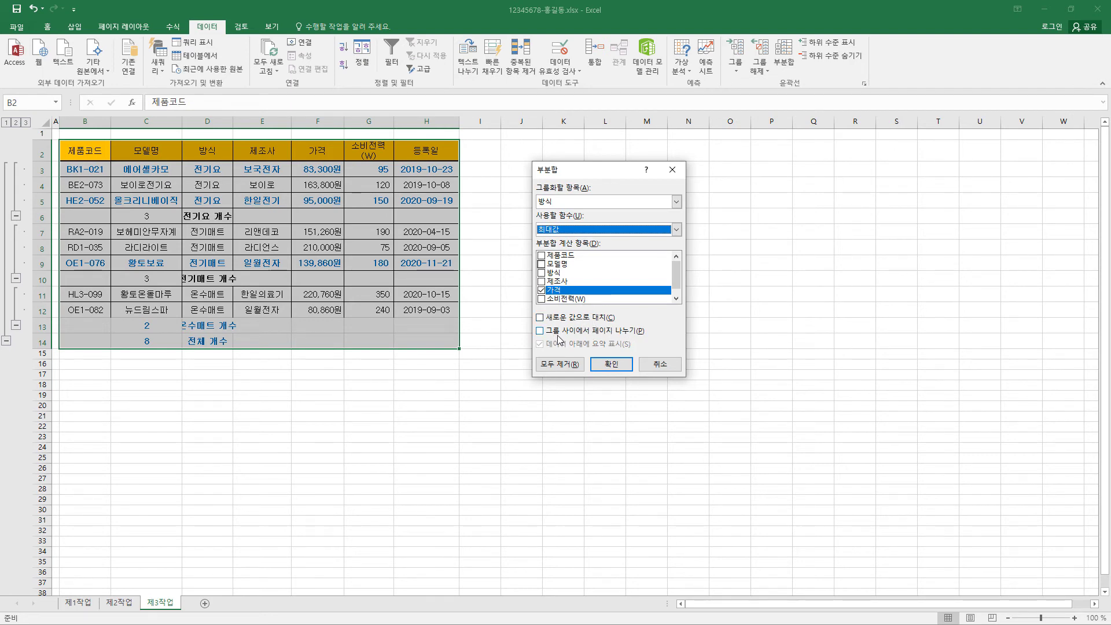
left_click(624, 369)
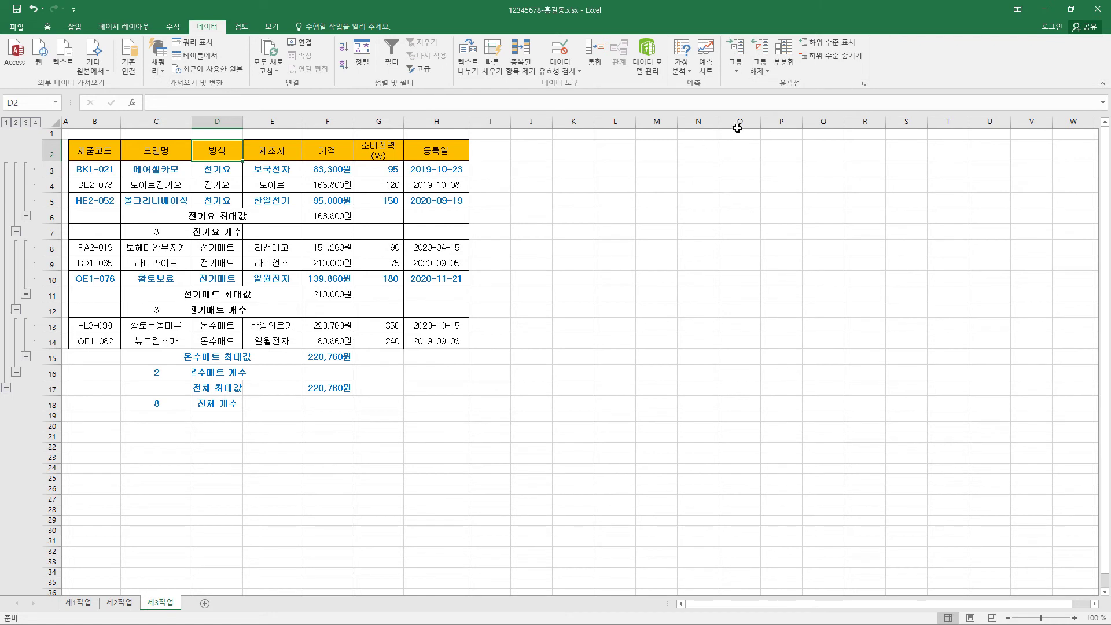
left_click(769, 74)
left_click(777, 98)
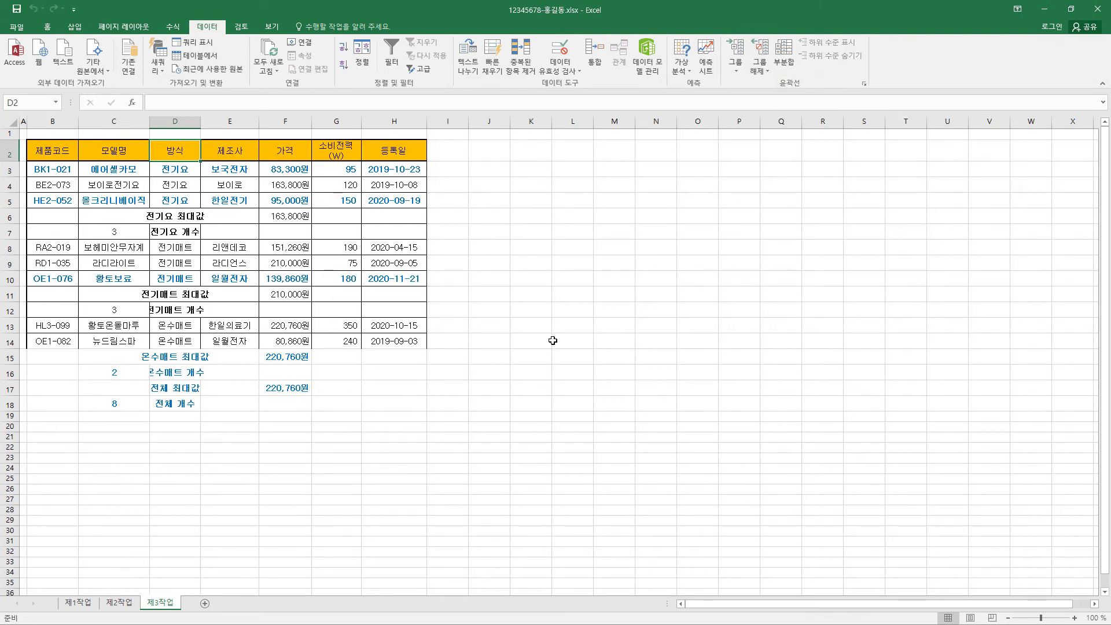
left_click(172, 605)
left_click(129, 607)
left_click(168, 606)
left_click(87, 606)
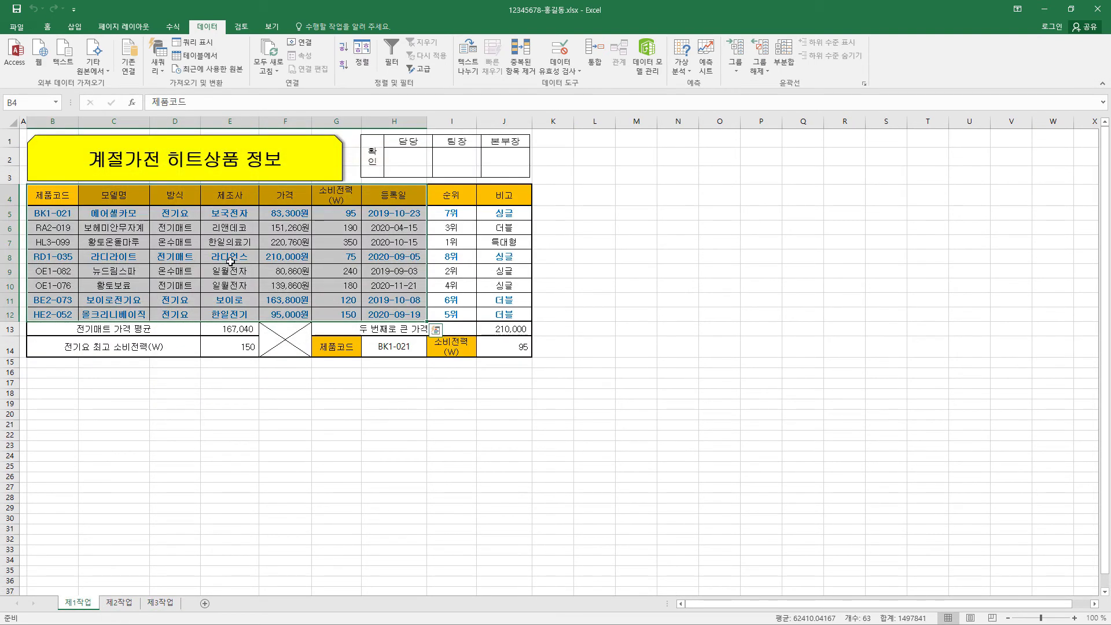
- On the 제2작업 sheet, list the conditional formatting rules for the current worksheet and select the rule applied to B3:H10
left_click(122, 605)
left_click(291, 197)
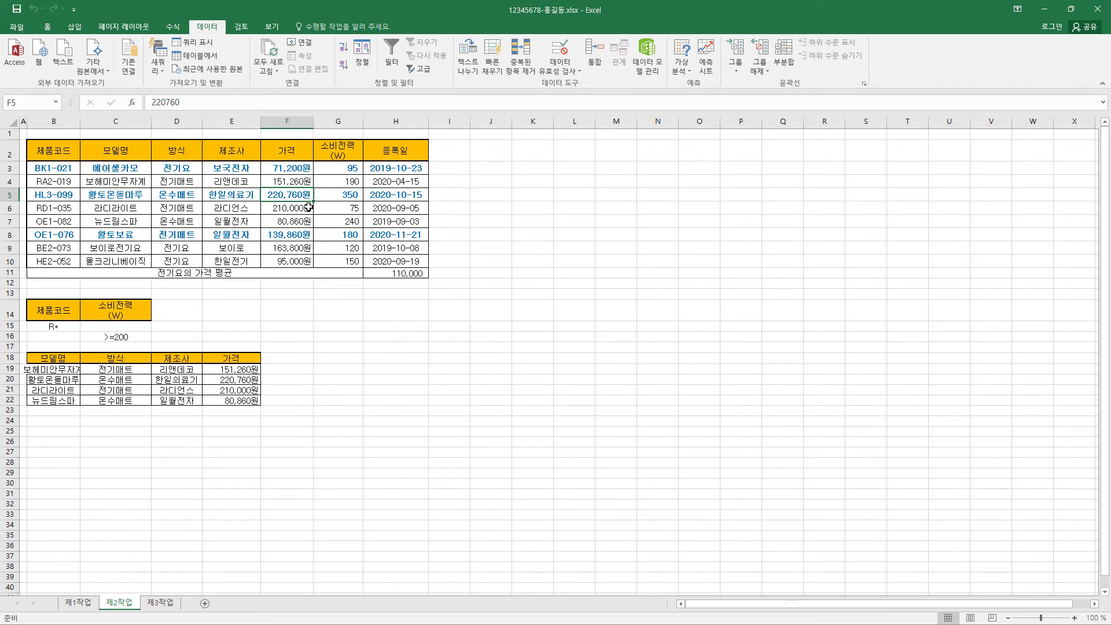
left_click(47, 27)
left_click(500, 72)
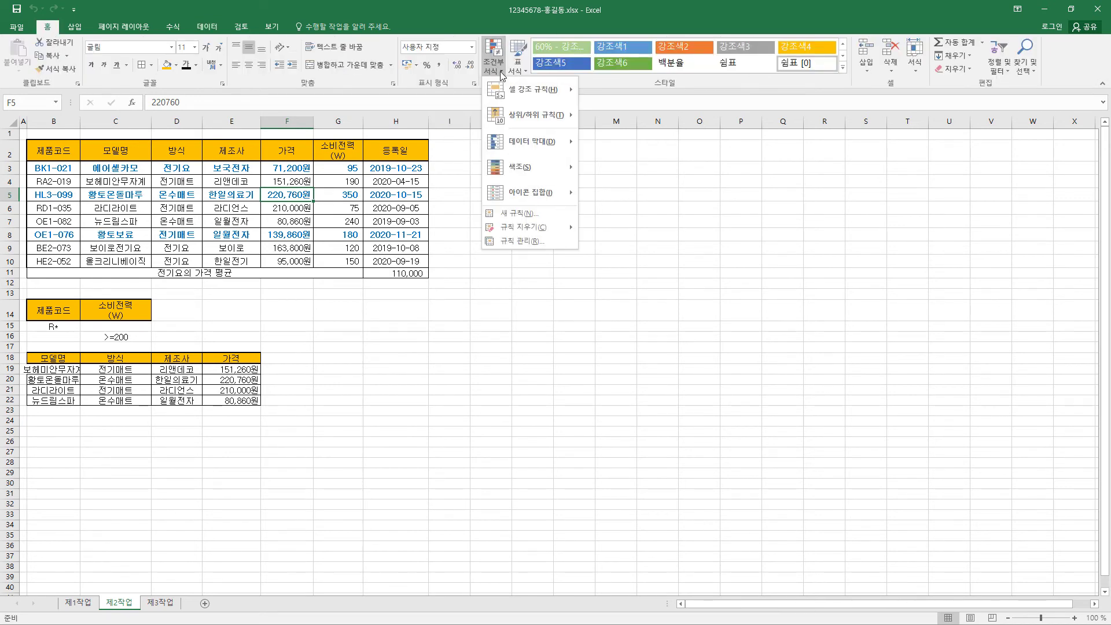
left_click(513, 242)
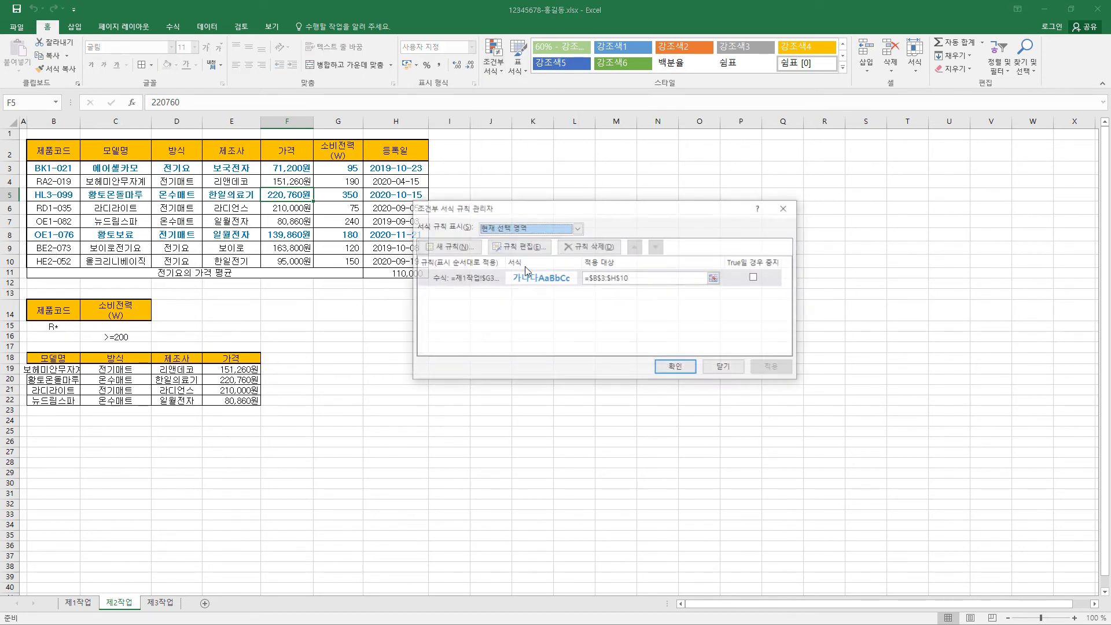
left_click(579, 233)
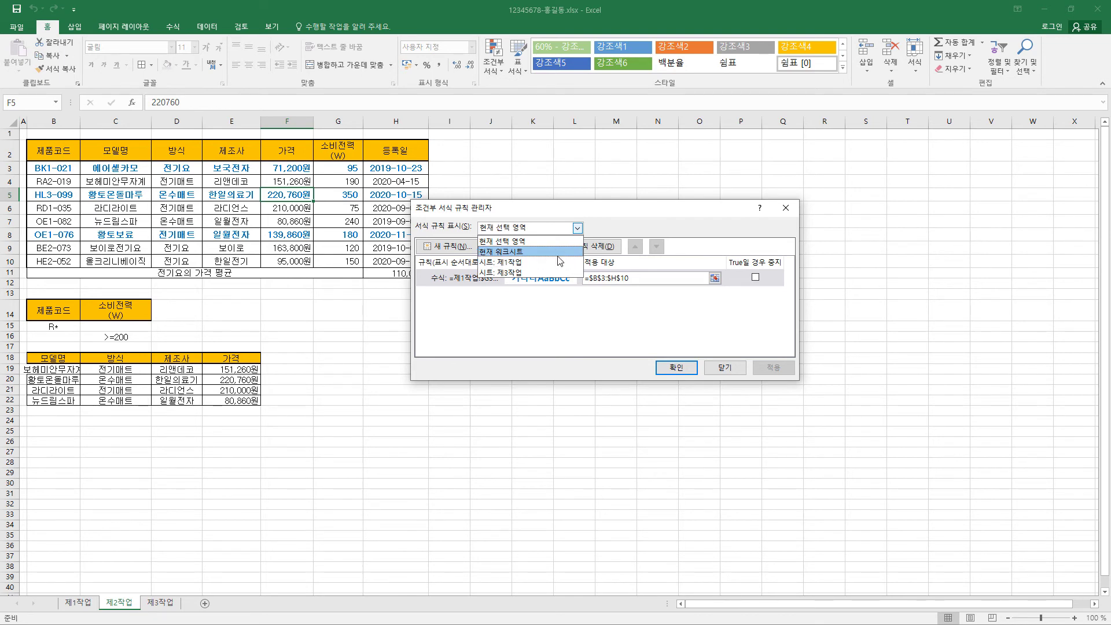
left_click(558, 253)
left_click(486, 282)
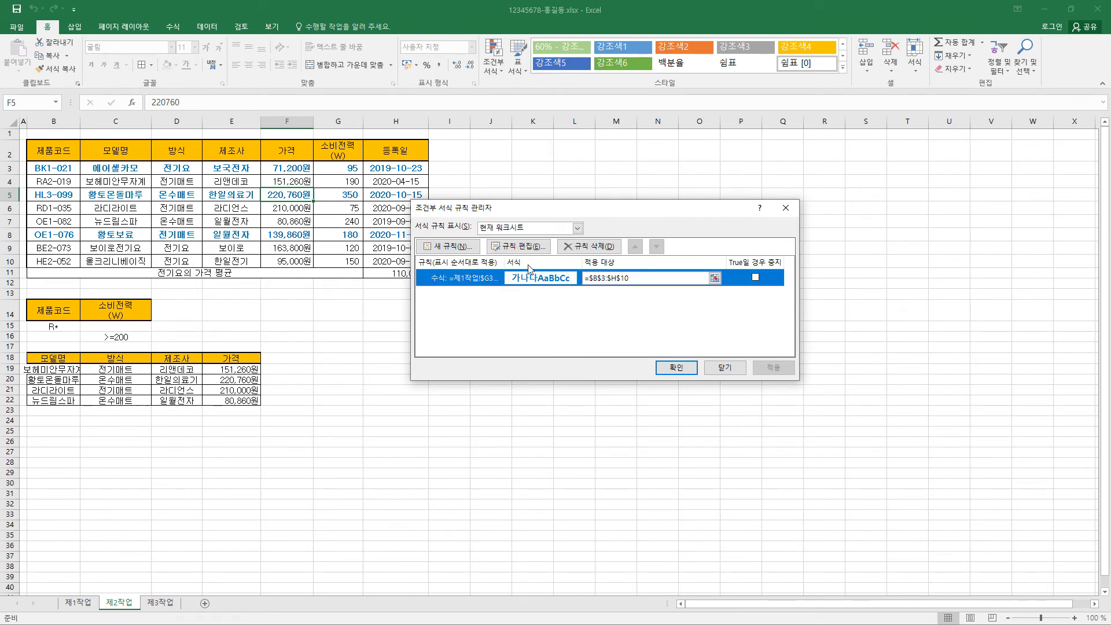
- Remove the 제1작업 sheet reference so the rule formula reads =$G3<=150, apply it, and compare the highlighting with 제1작업
left_click(537, 248)
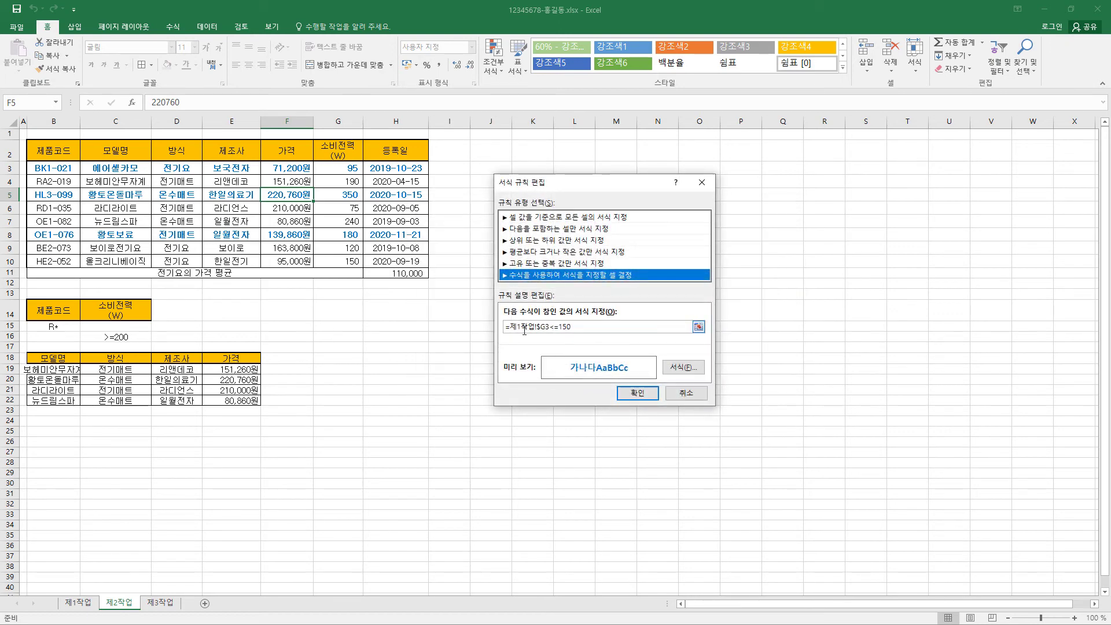
left_click_drag(510, 327, 539, 328)
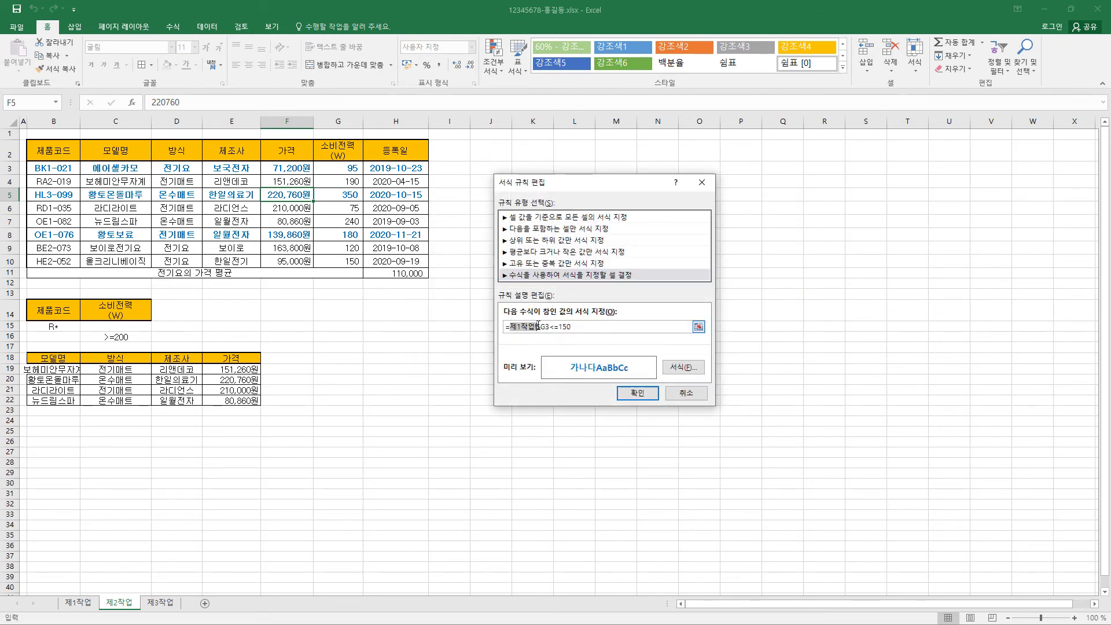
key("BackSpace")
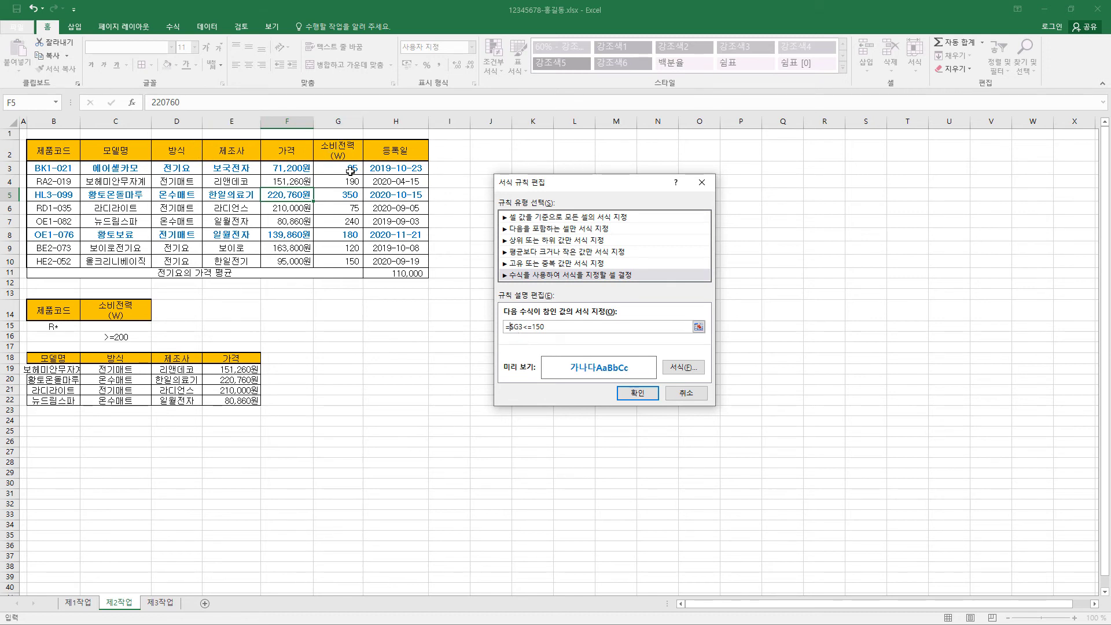
left_click(650, 395)
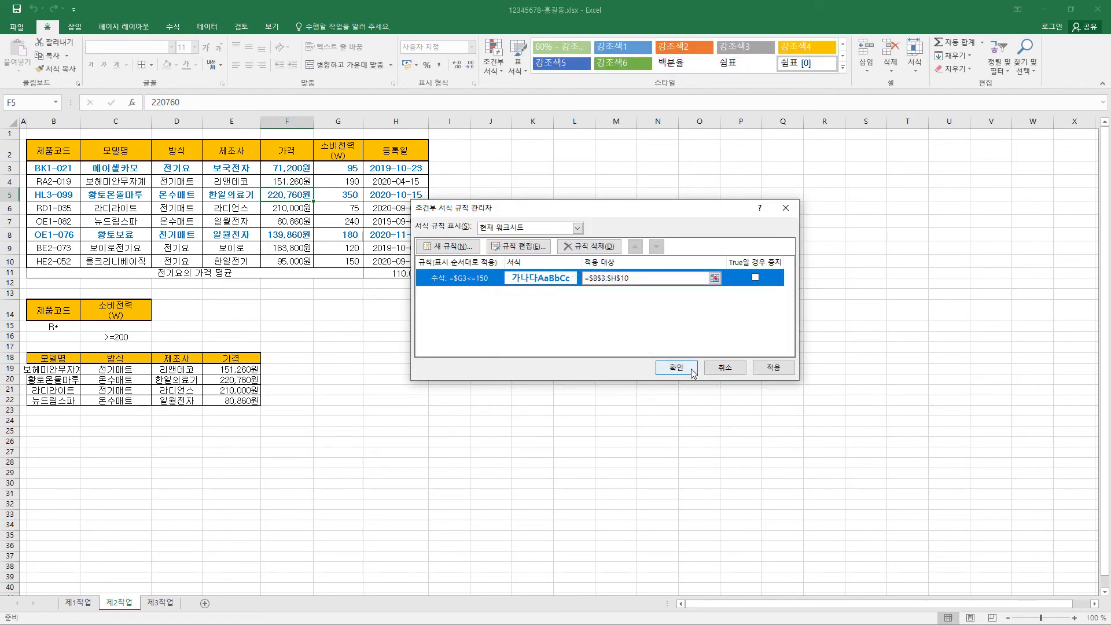
left_click(670, 368)
left_click(86, 604)
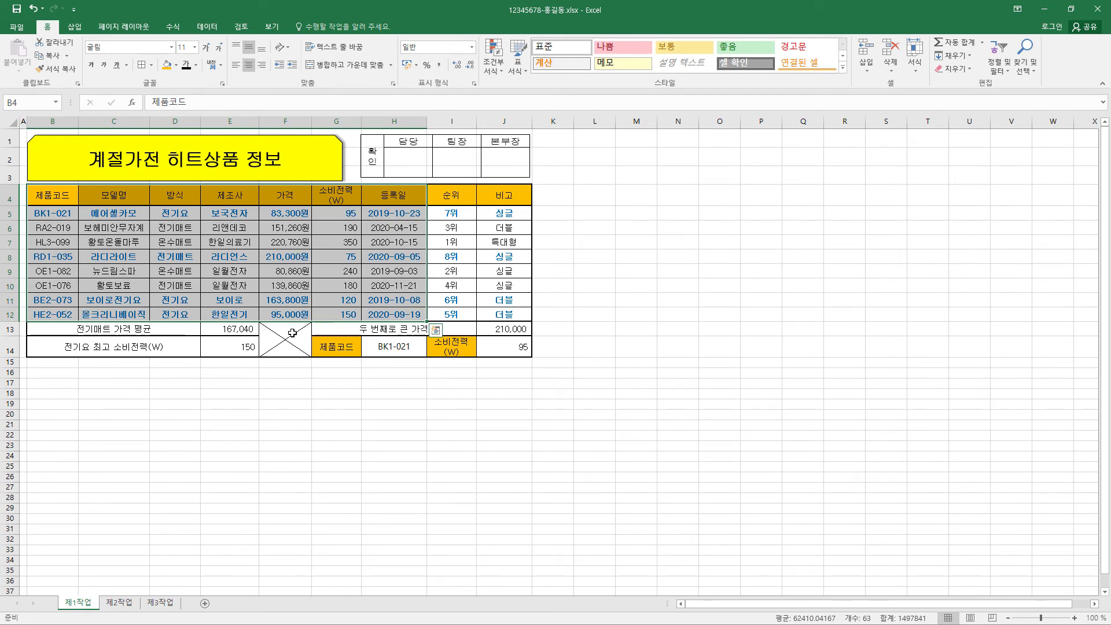
key("ctrl+Page_Down")
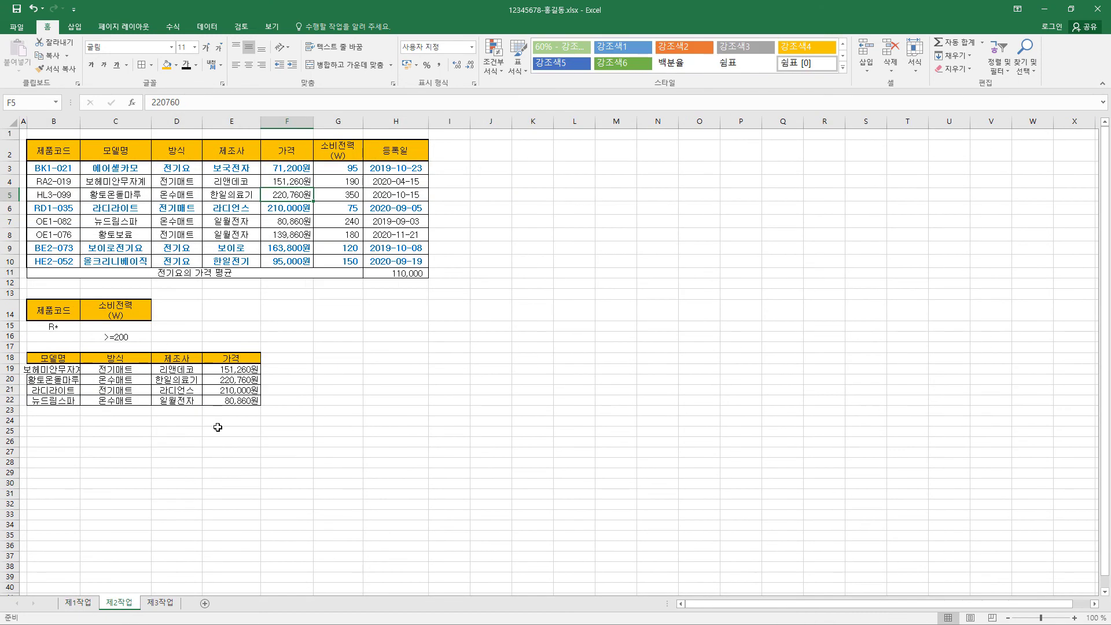
- On the 제3작업 sheet, list the conditional formatting rules for the current worksheet
left_click(156, 602)
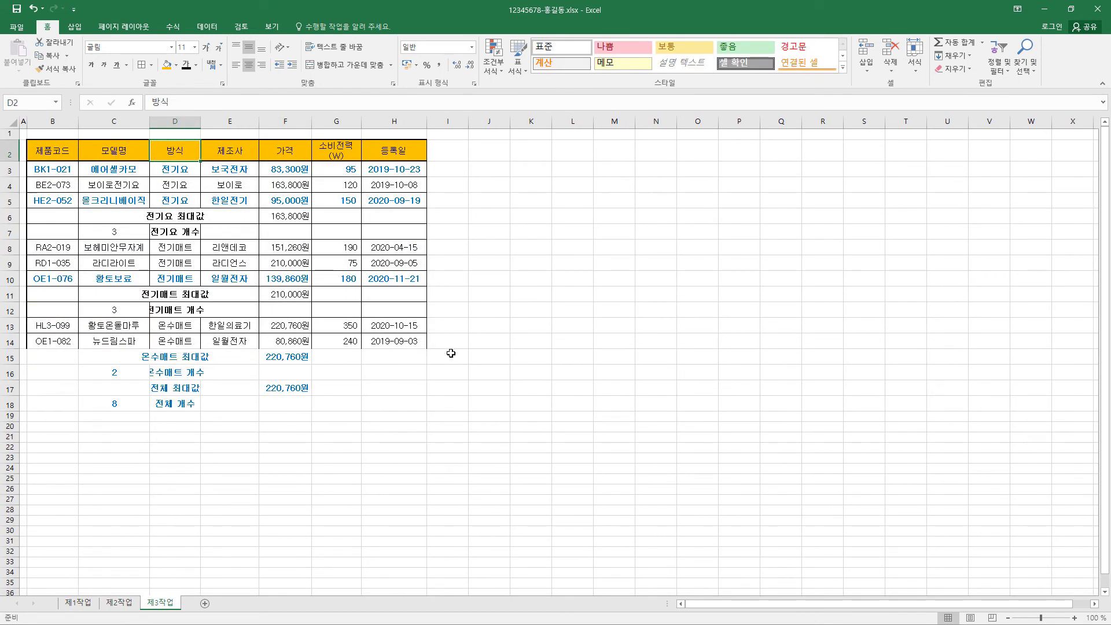
left_click(297, 200)
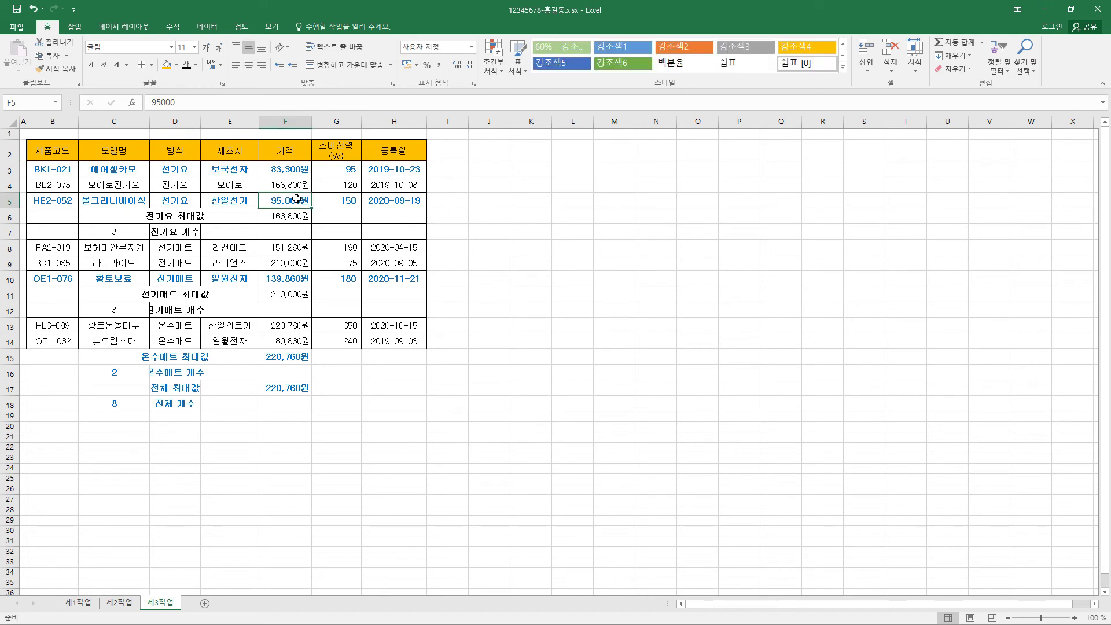
left_click(502, 69)
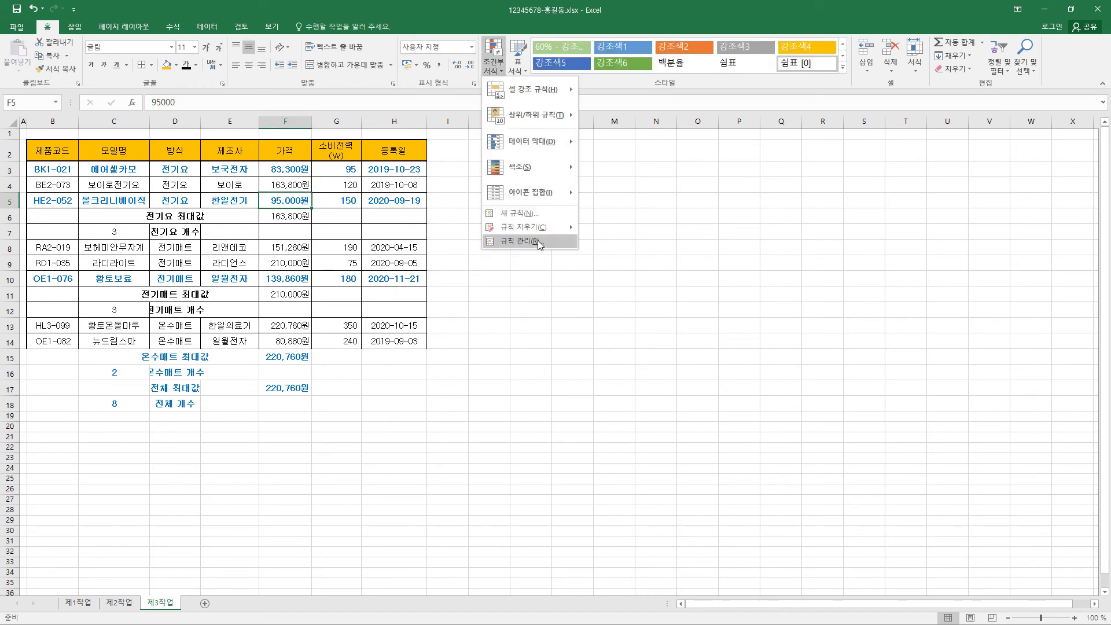
left_click(537, 241)
left_click(540, 229)
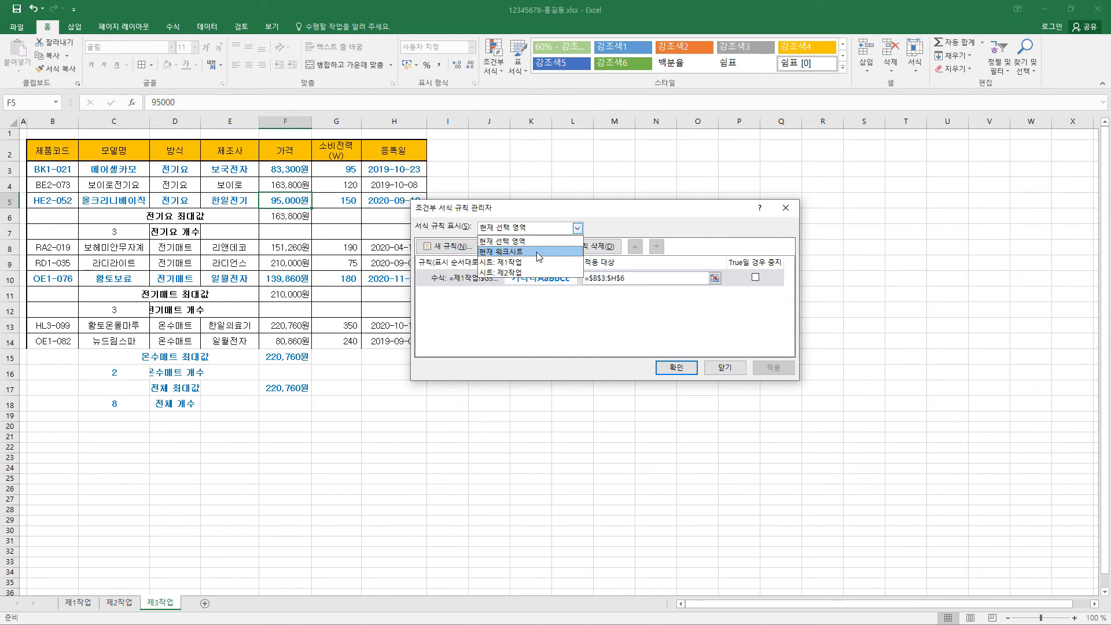
left_click(538, 252)
scroll(788, 301, "down", 2)
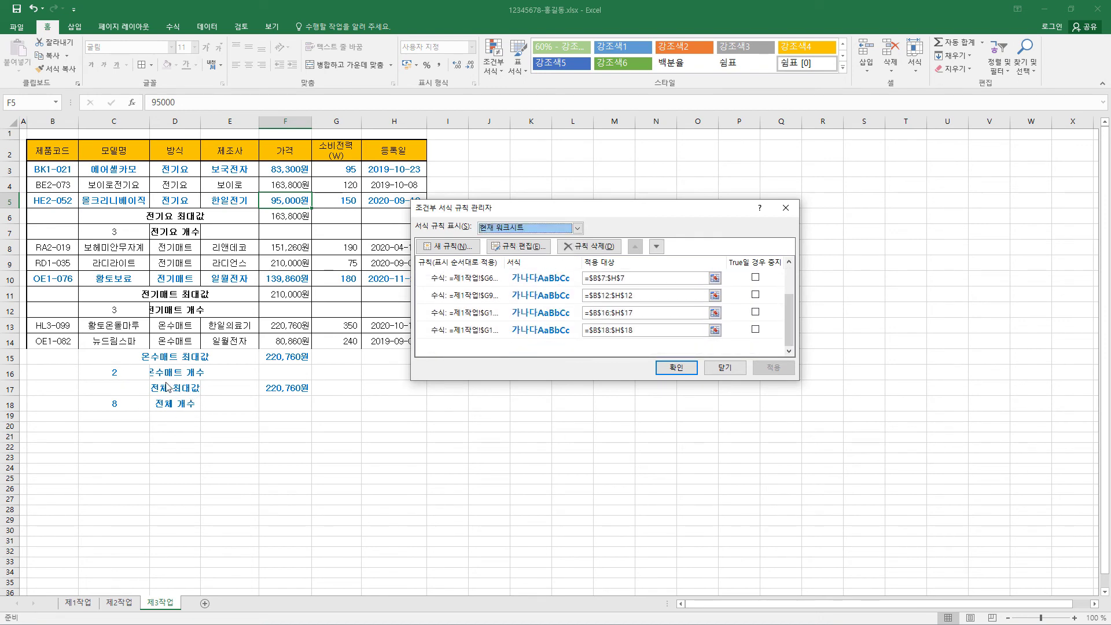
- Delete the duplicated conditional formatting rules, keeping only the one applied to B3:H6
left_click(491, 335)
left_click(592, 247)
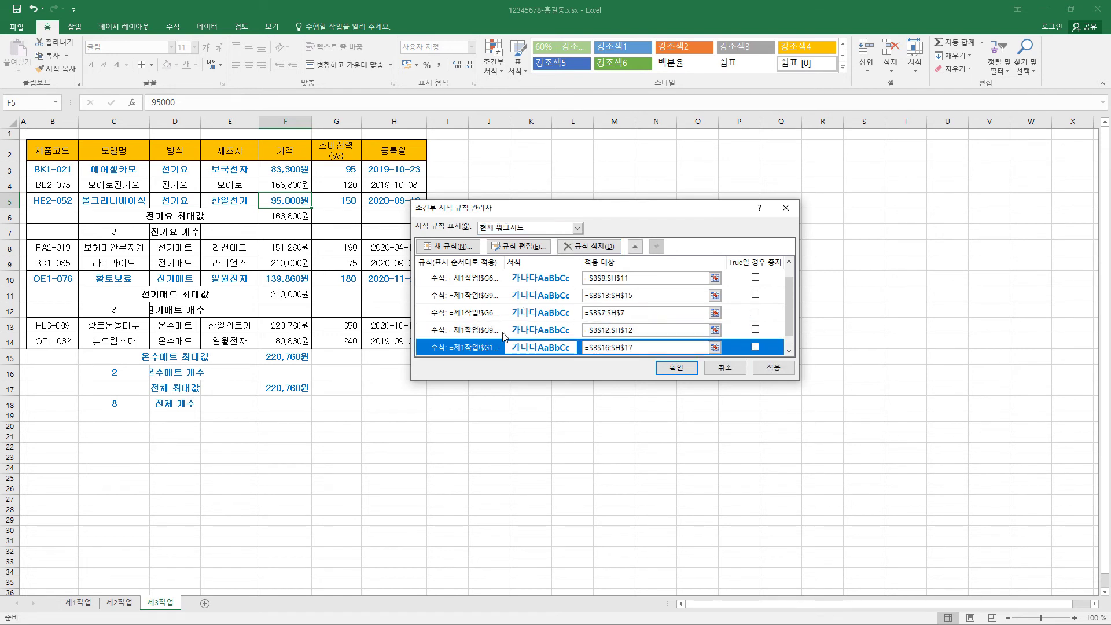
left_click(593, 247)
left_click(596, 247)
left_click(598, 248)
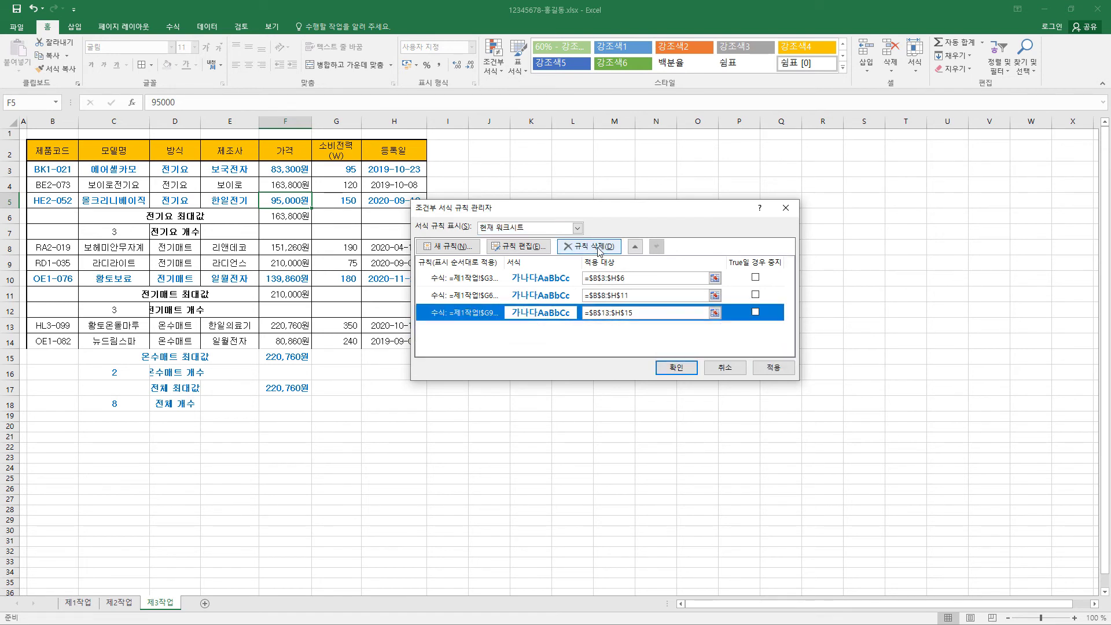
left_click(598, 249)
left_click(599, 249)
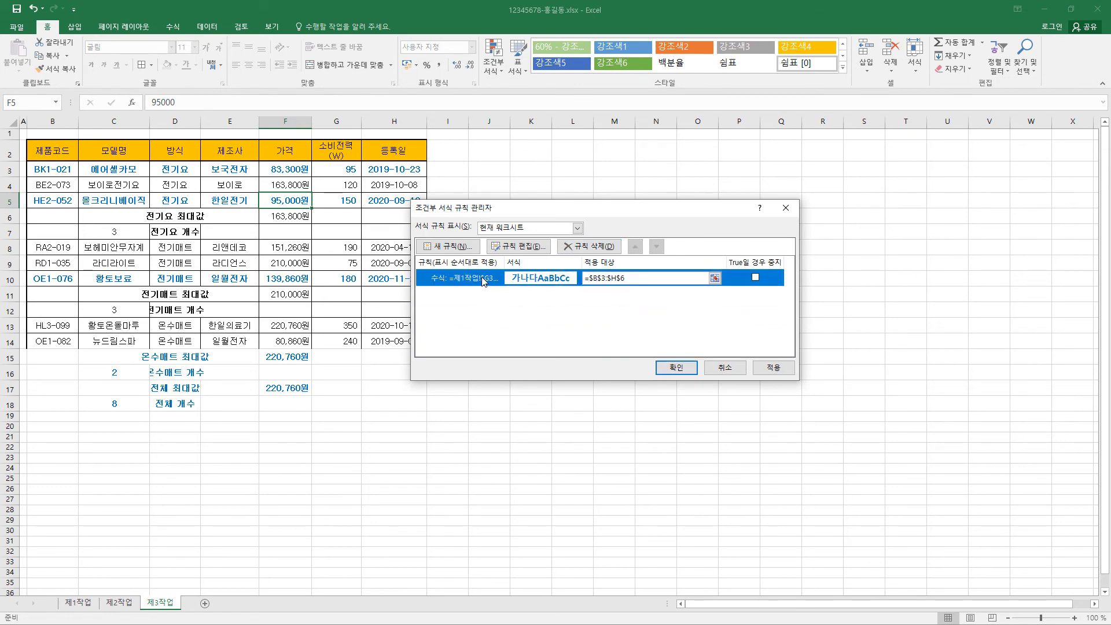
- Remove the 제1작업 sheet reference from the remaining rule so its formula reads =$G3<=150
left_click(523, 250)
left_click_drag(510, 327, 535, 326)
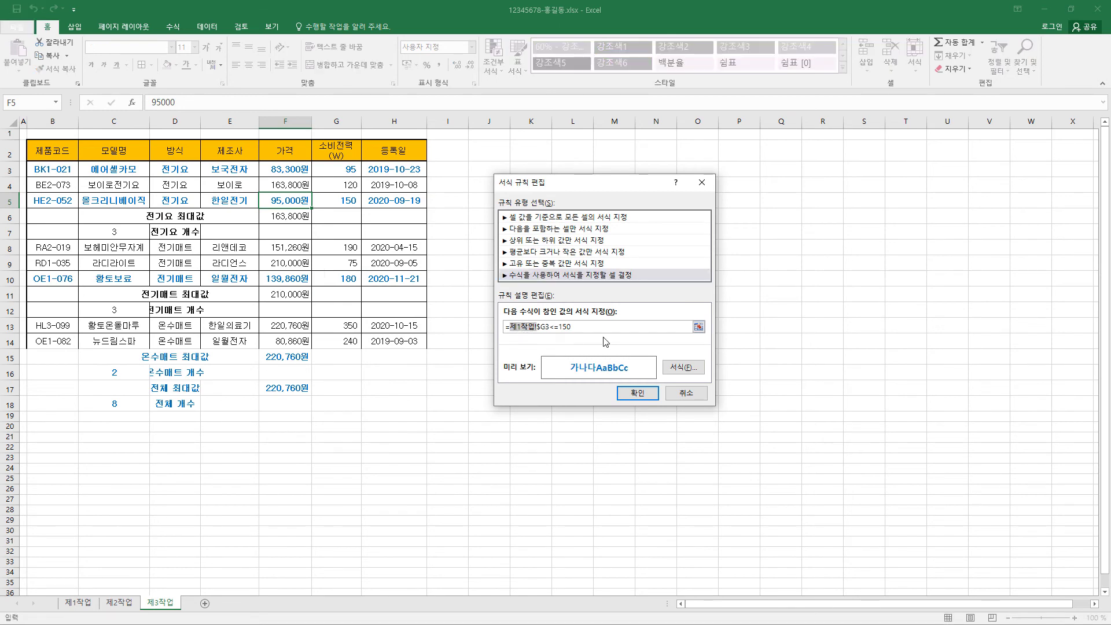
key("Delete")
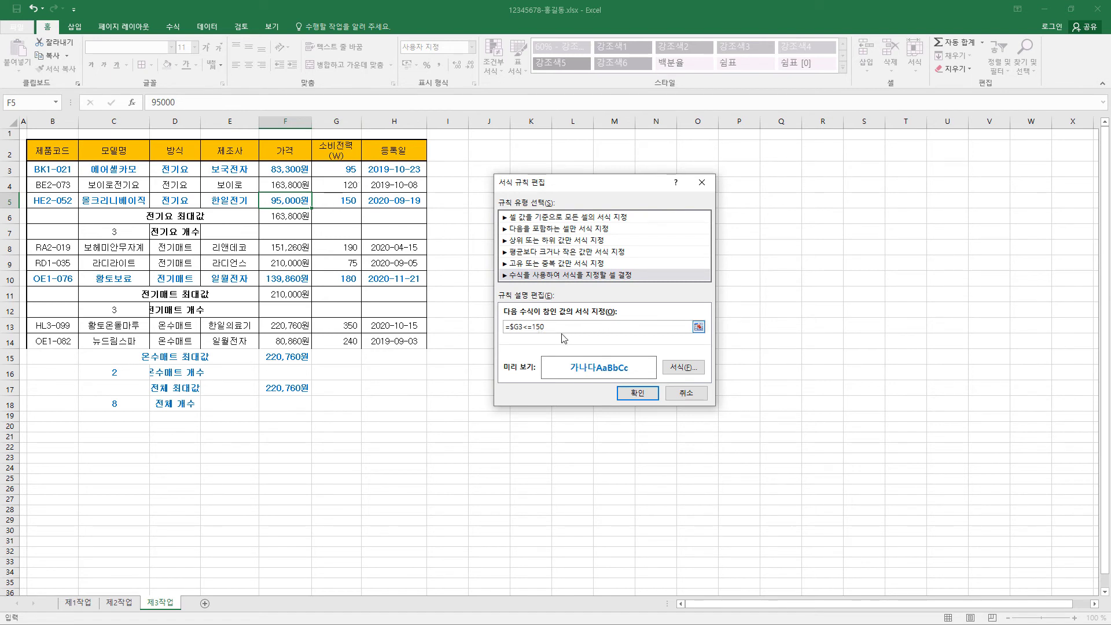
left_click(637, 393)
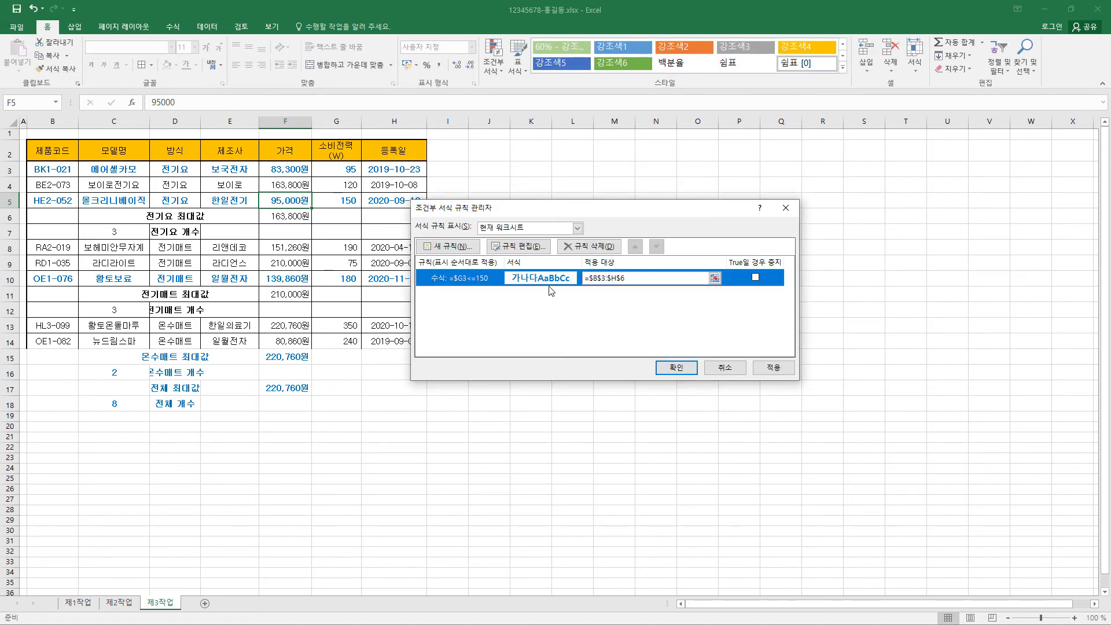
- Set the rule's applied range to =$B$3:$H$18 and apply the rule changes
left_click(636, 279)
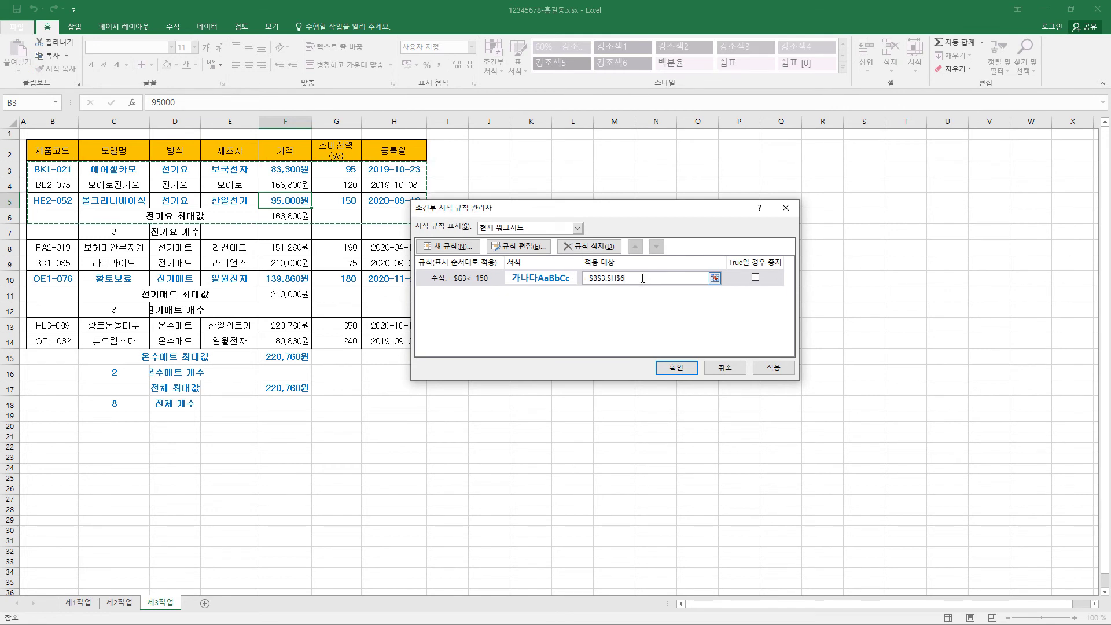
left_click_drag(643, 279, 556, 265)
key("BackSpace")
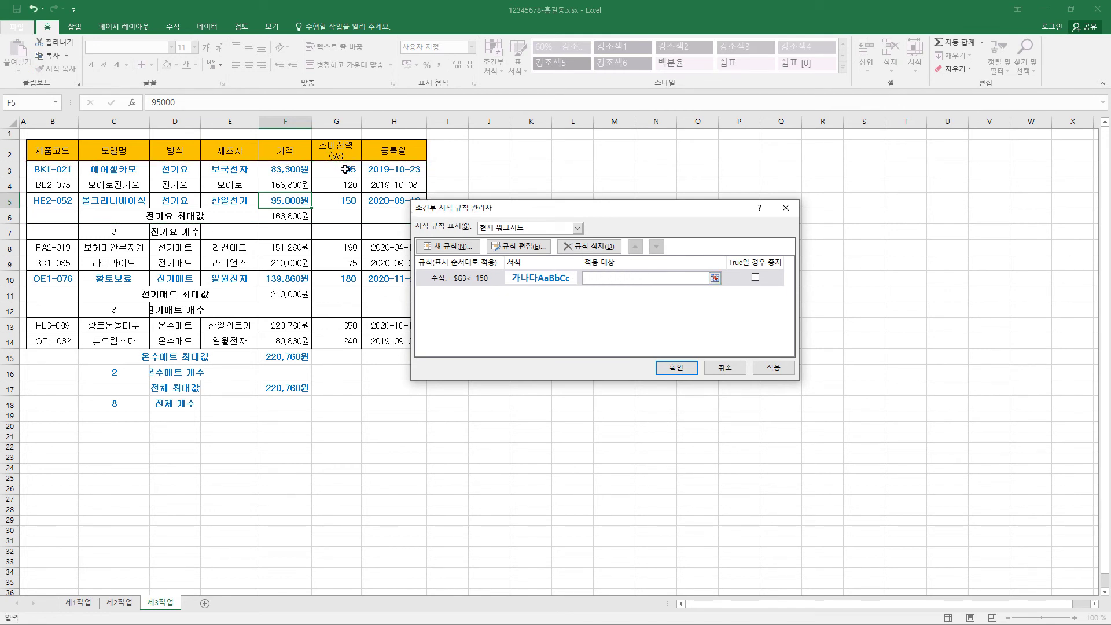
left_click_drag(52, 170, 395, 409)
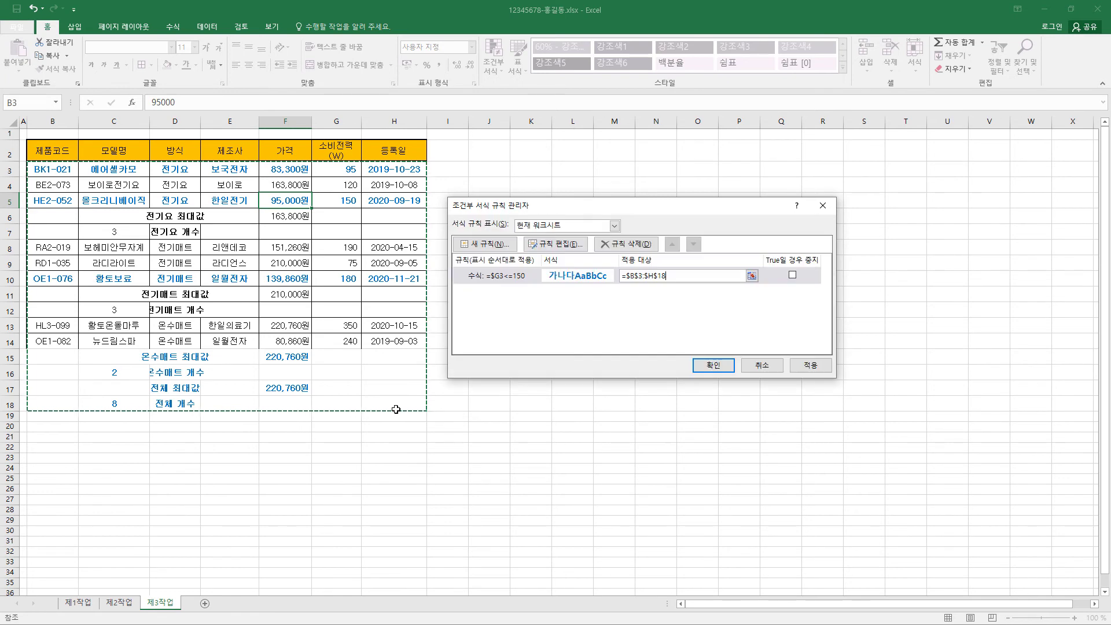
left_click(720, 366)
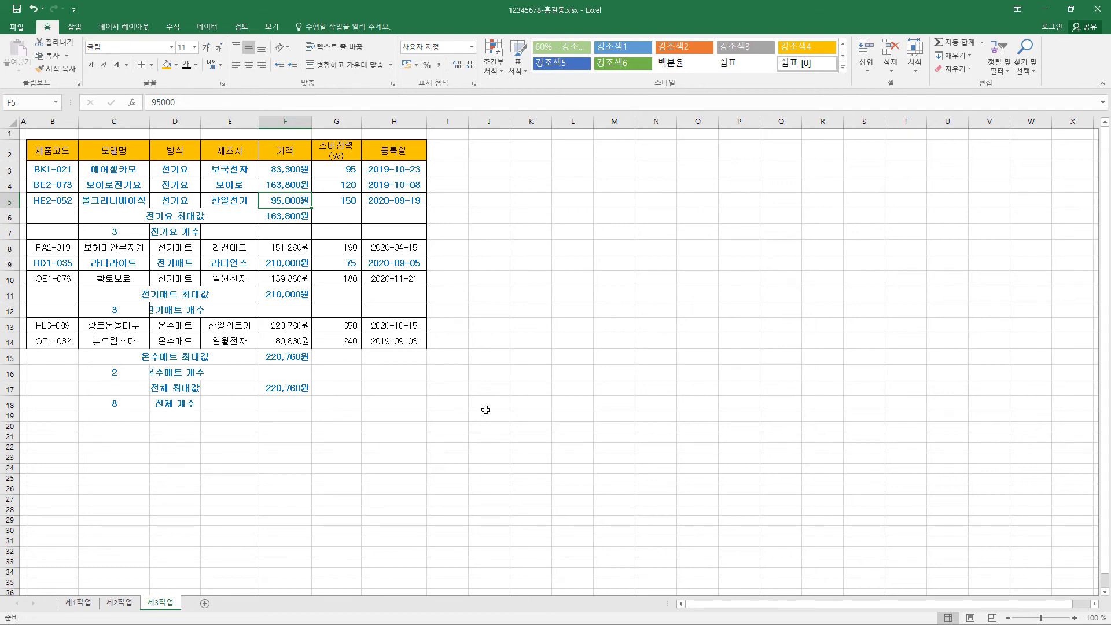
- Switch to the 제1작업 sheet and look over the 모델명, 가격 and 소비전력(W) columns
left_click(78, 603)
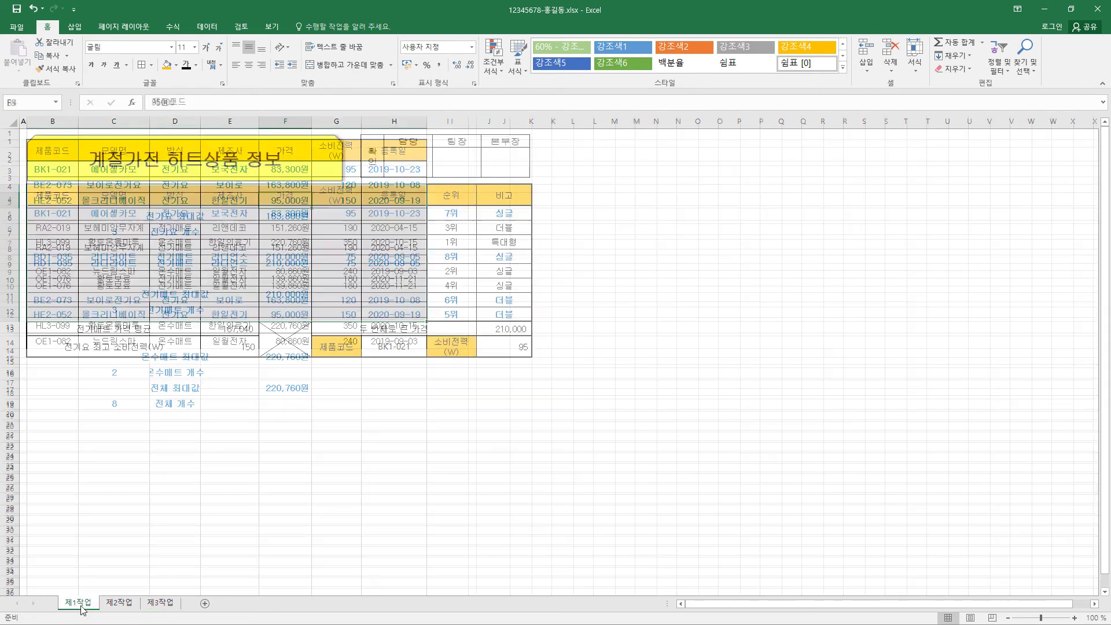
left_click(297, 382)
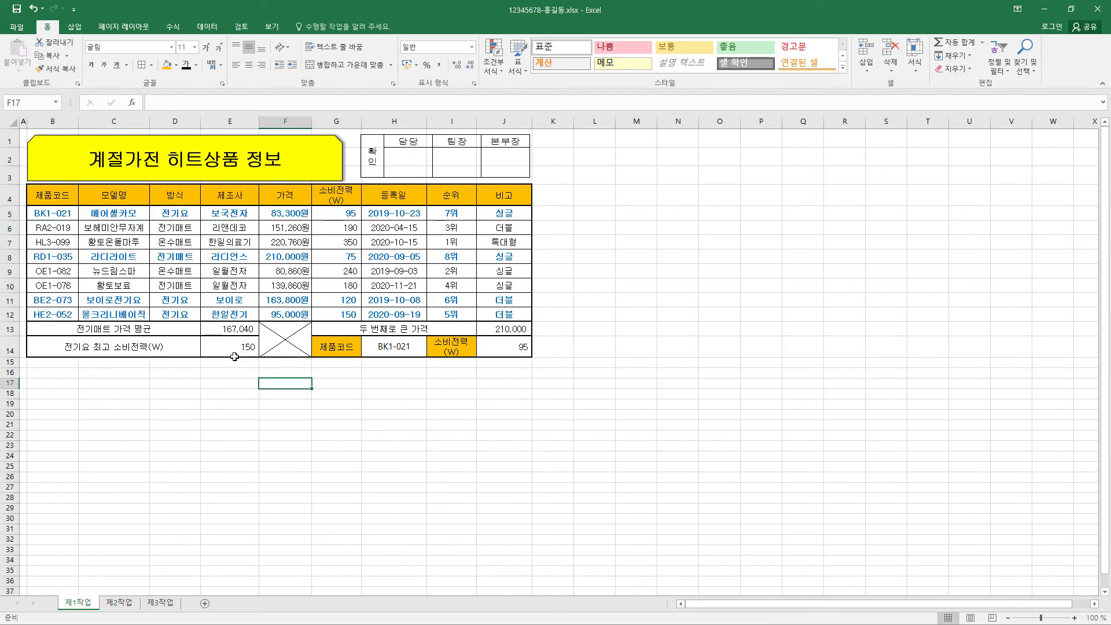
left_click(339, 197)
left_click(297, 199)
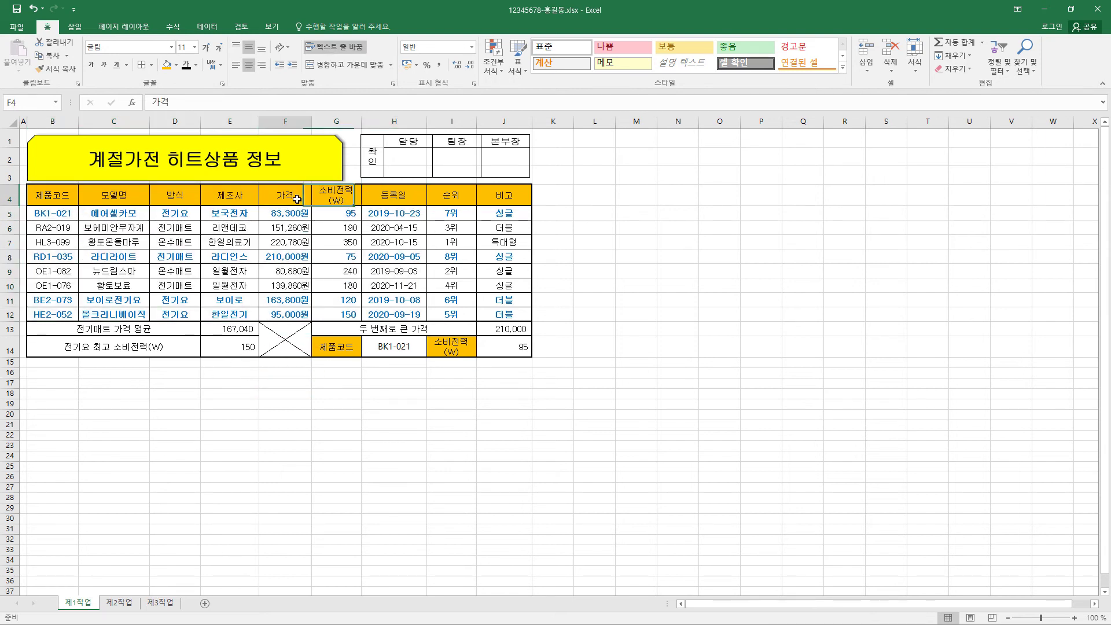
left_click_drag(296, 199, 342, 316)
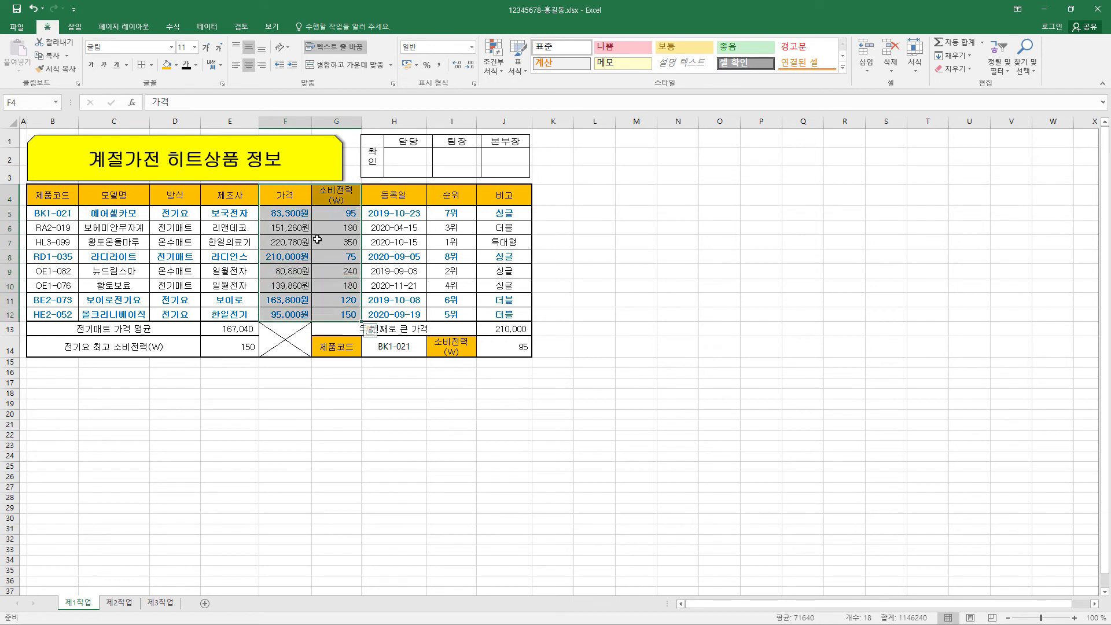
left_click(286, 196)
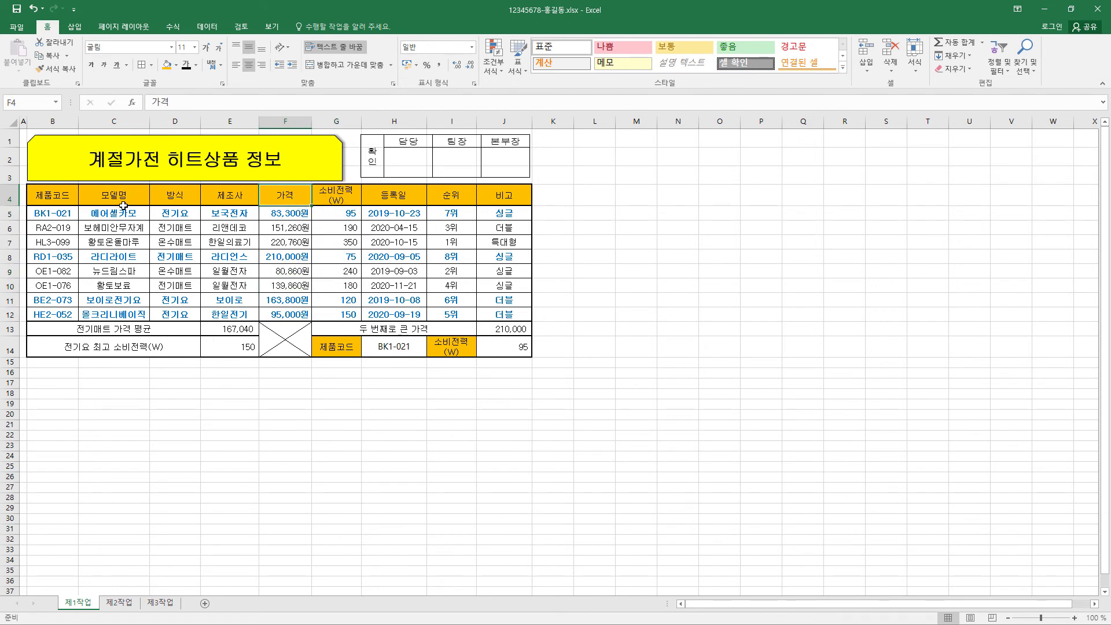
left_click_drag(110, 191, 115, 315)
left_click(132, 196)
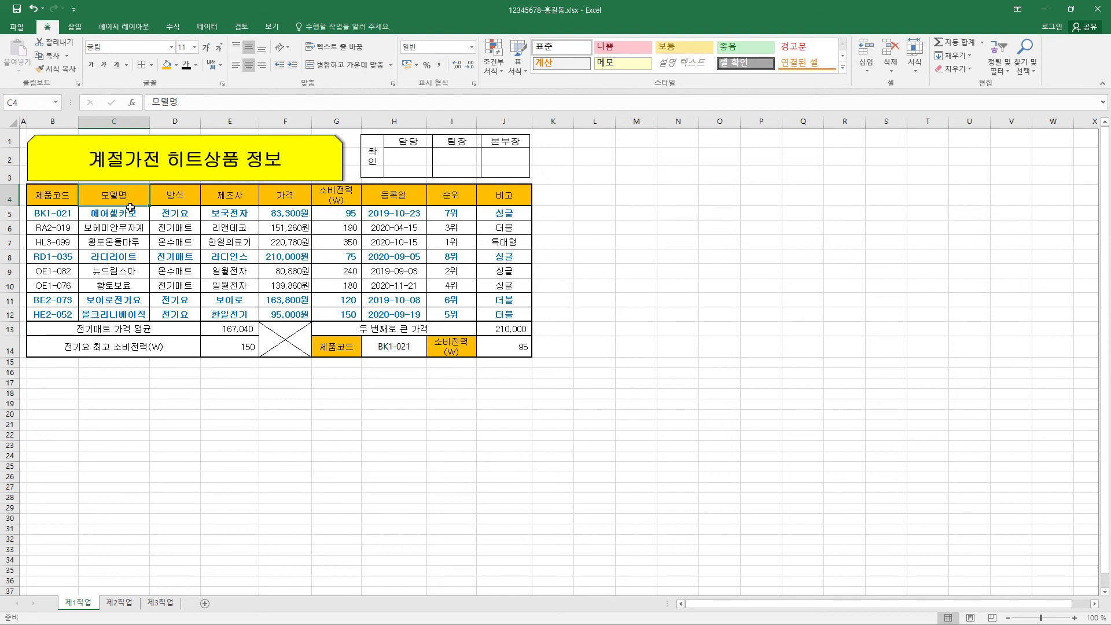
- Select the 모델명, 가격 and 소비전력(W) headers with their data in rows 5, 6, 8 and 10 to 12, leaving out the 온수매트 rows
left_click_drag(131, 207, 138, 232)
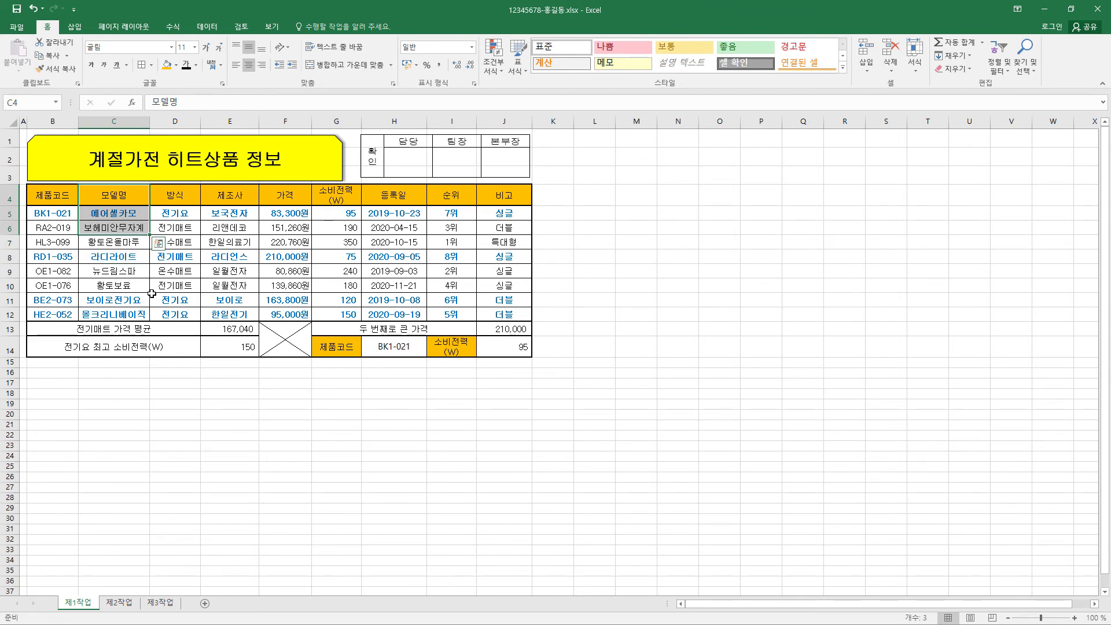
left_click(138, 257, "ctrl")
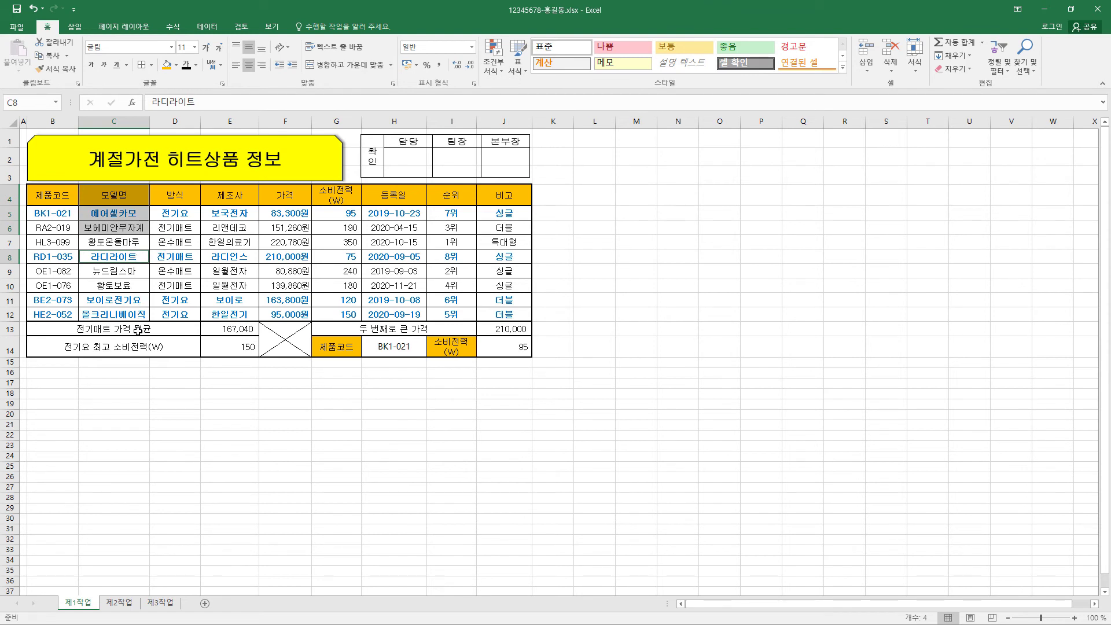
left_click(138, 287, "ctrl")
left_click_drag(137, 287, 138, 314)
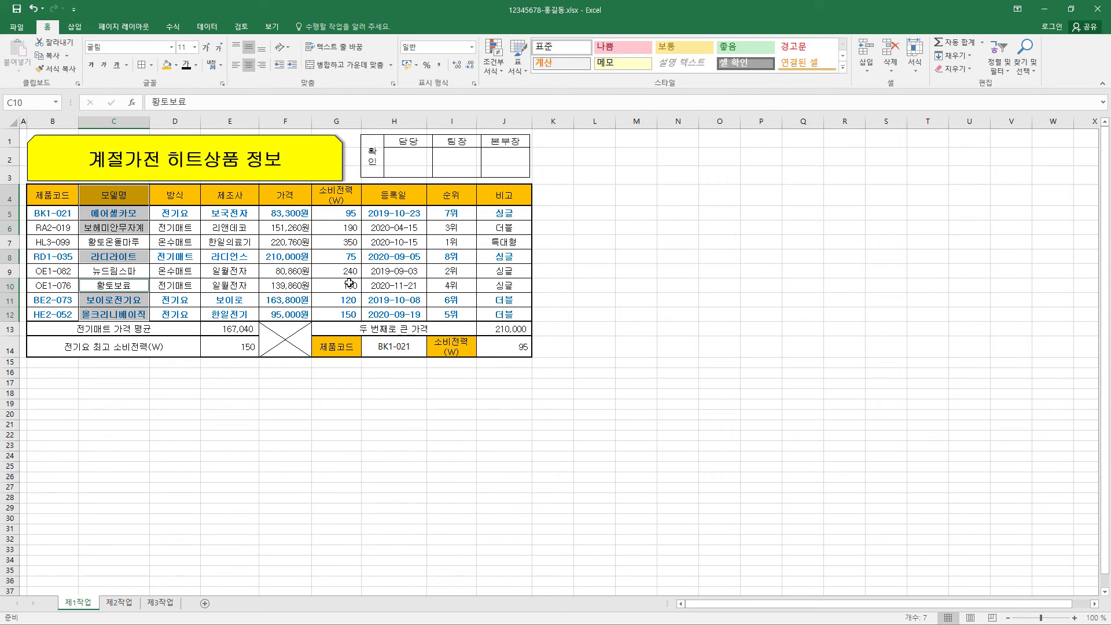
left_click(278, 194, "ctrl")
left_click_drag(296, 206, 336, 227, "ctrl")
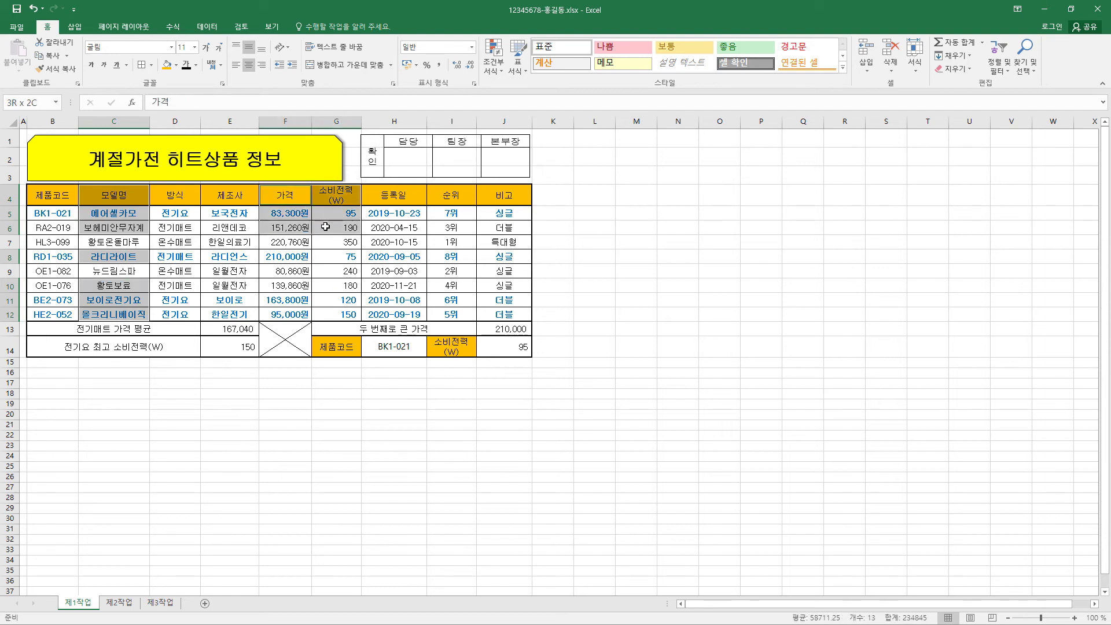
left_click_drag(286, 257, 342, 314, "ctrl")
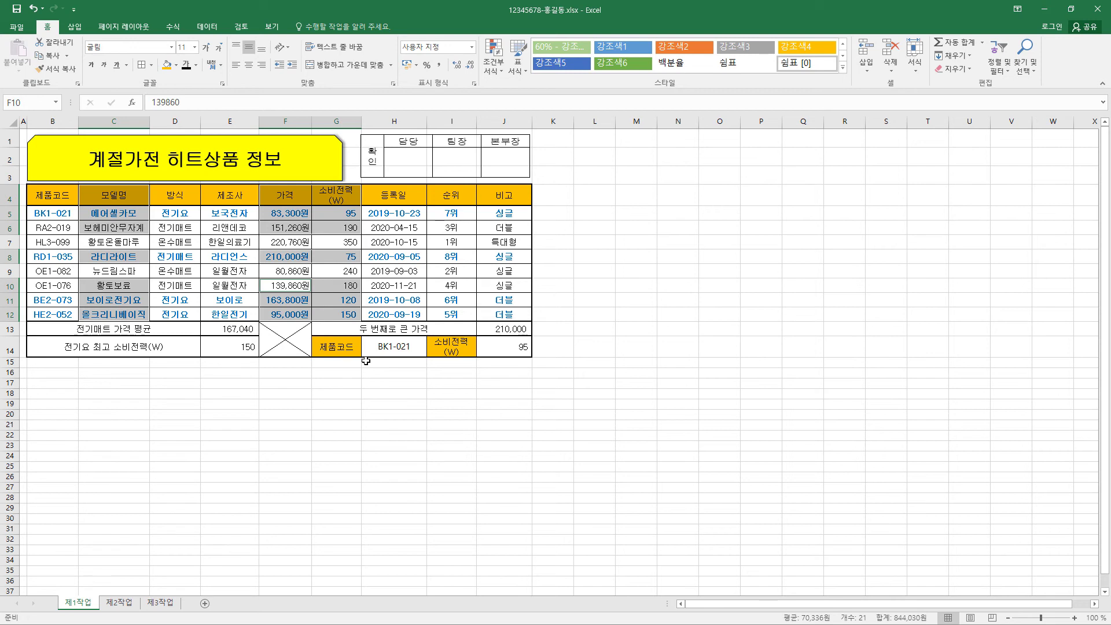
- Insert a custom combo chart with 가격 as 표식이 있는 꺾은선형 on the secondary axis and 소비전력(W) as 묶은 세로 막대형
left_click(74, 27)
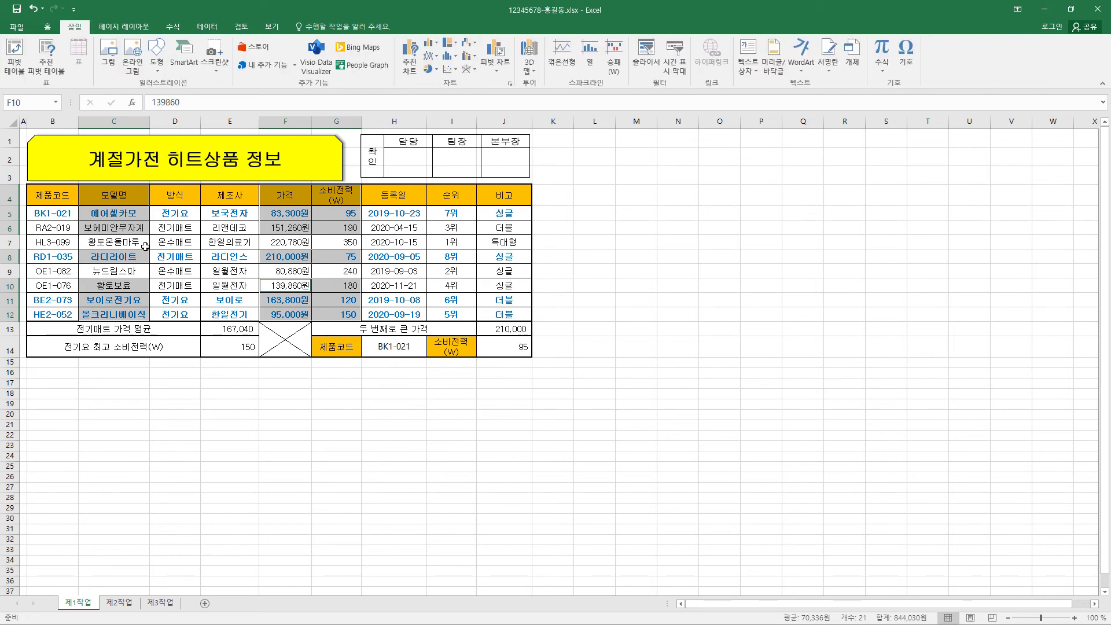
left_click(474, 57)
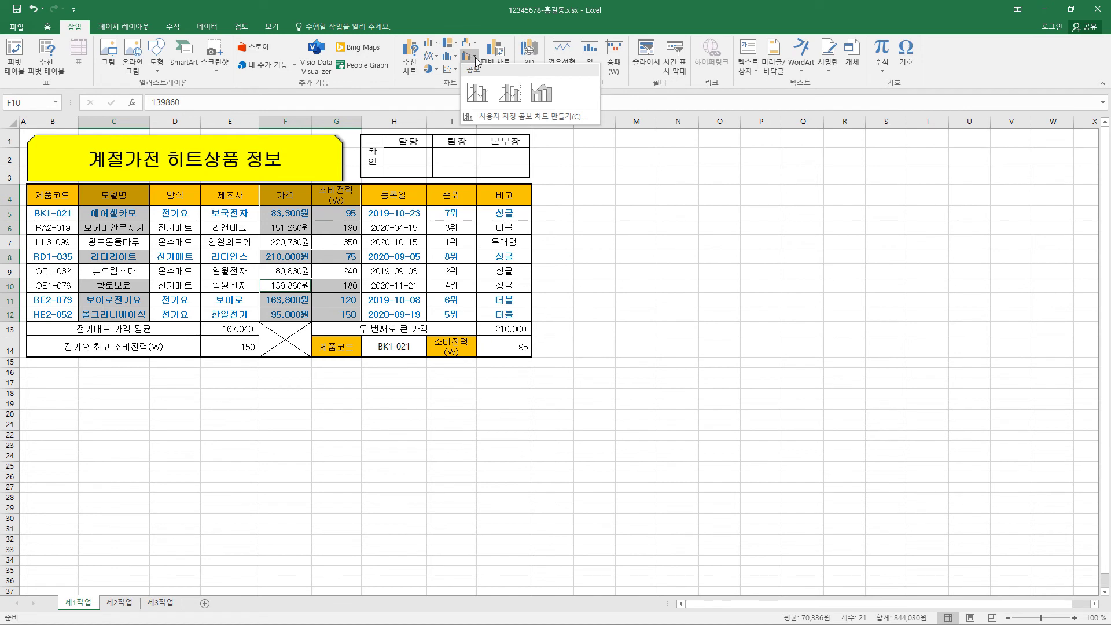
left_click(507, 118)
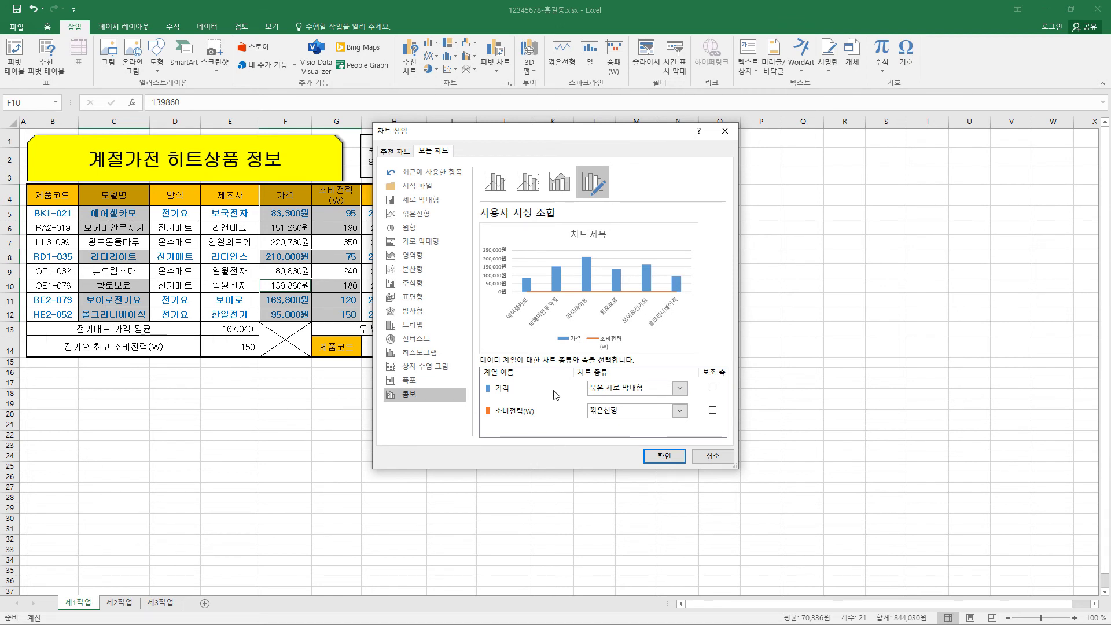
left_click(657, 392)
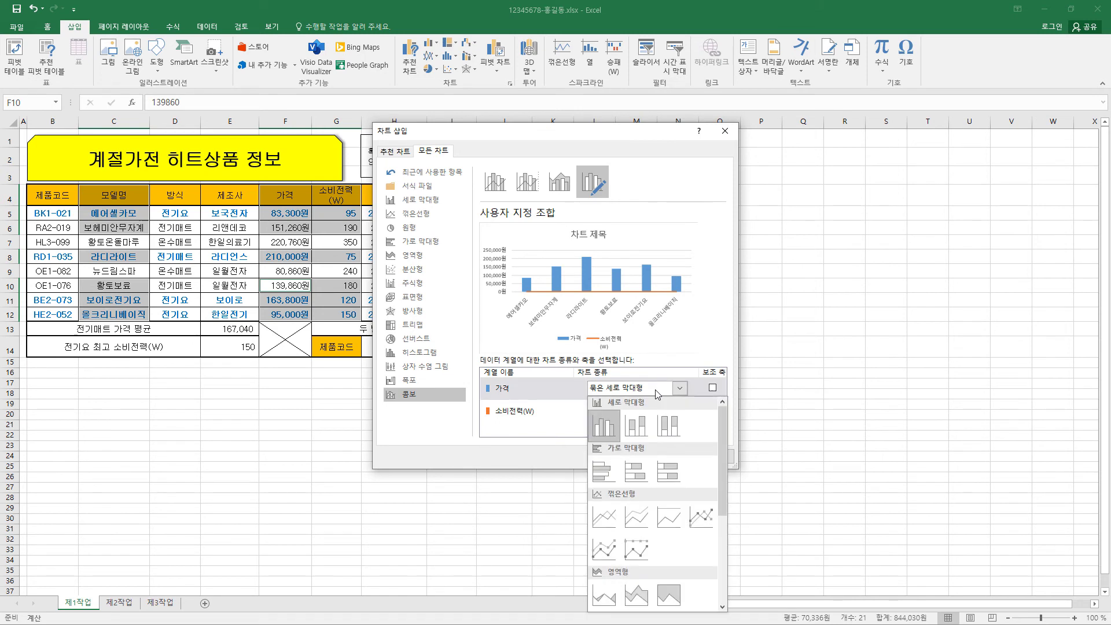
left_click(701, 517)
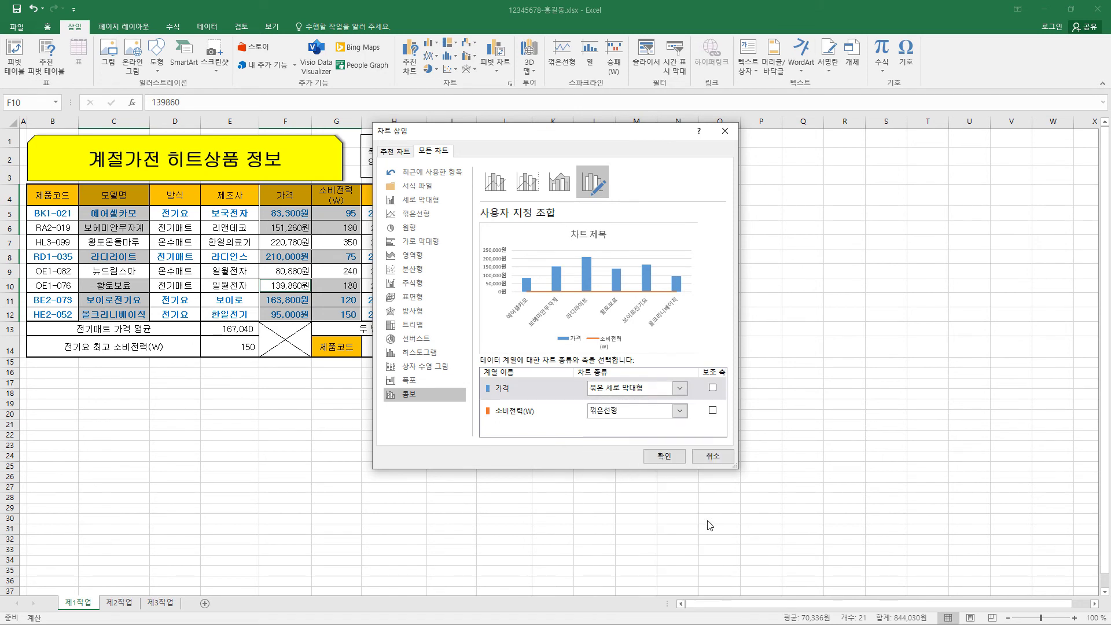
left_click(712, 389)
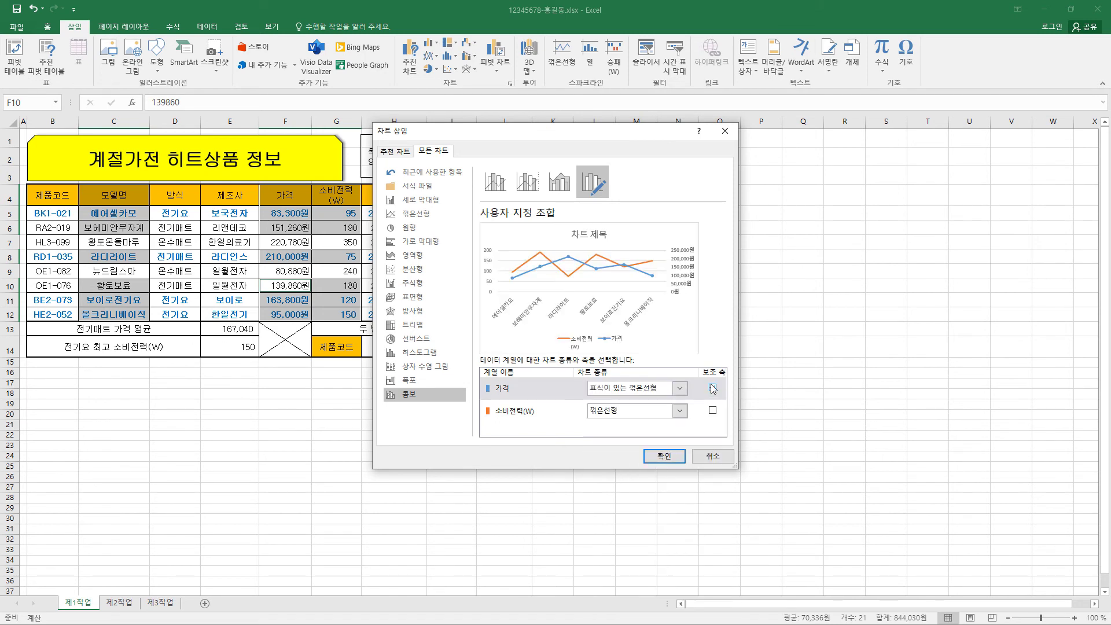
left_click(639, 414)
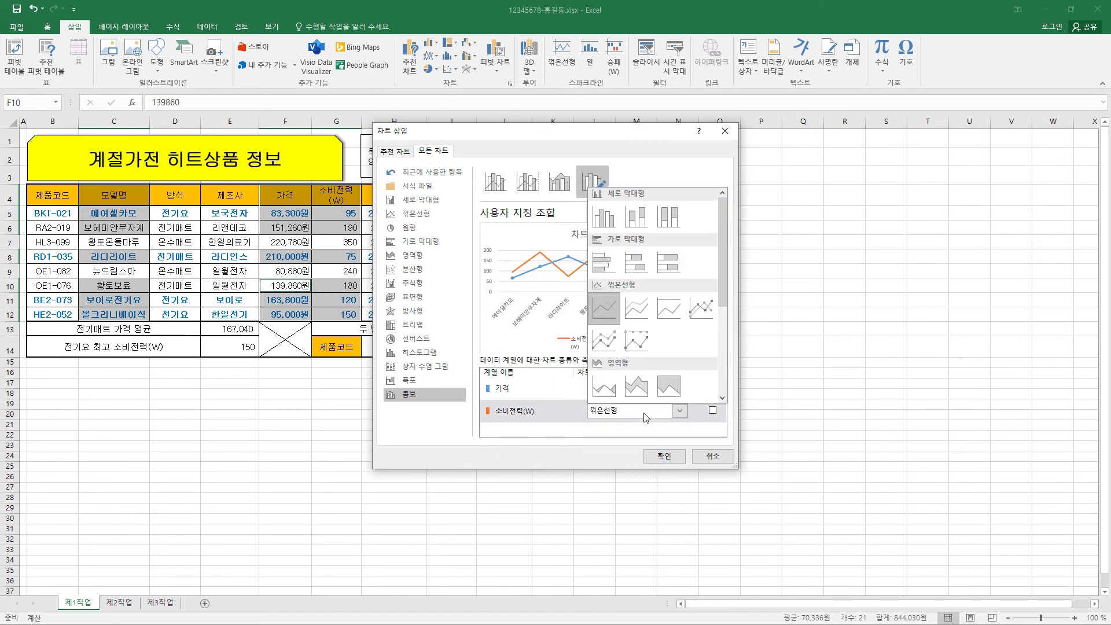
left_click(608, 222)
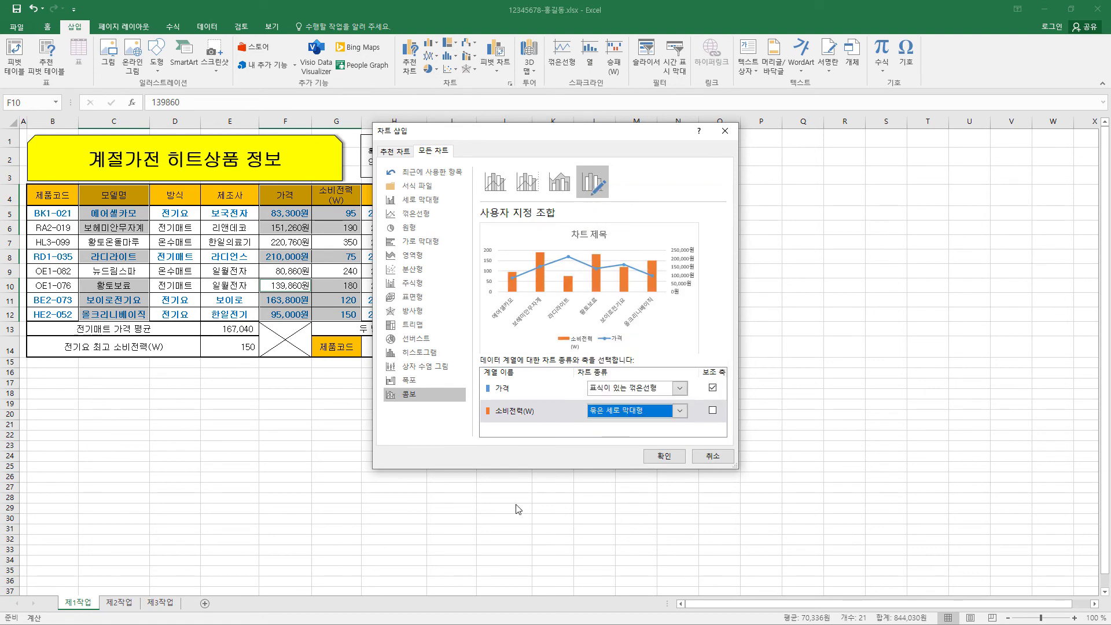
left_click(666, 456)
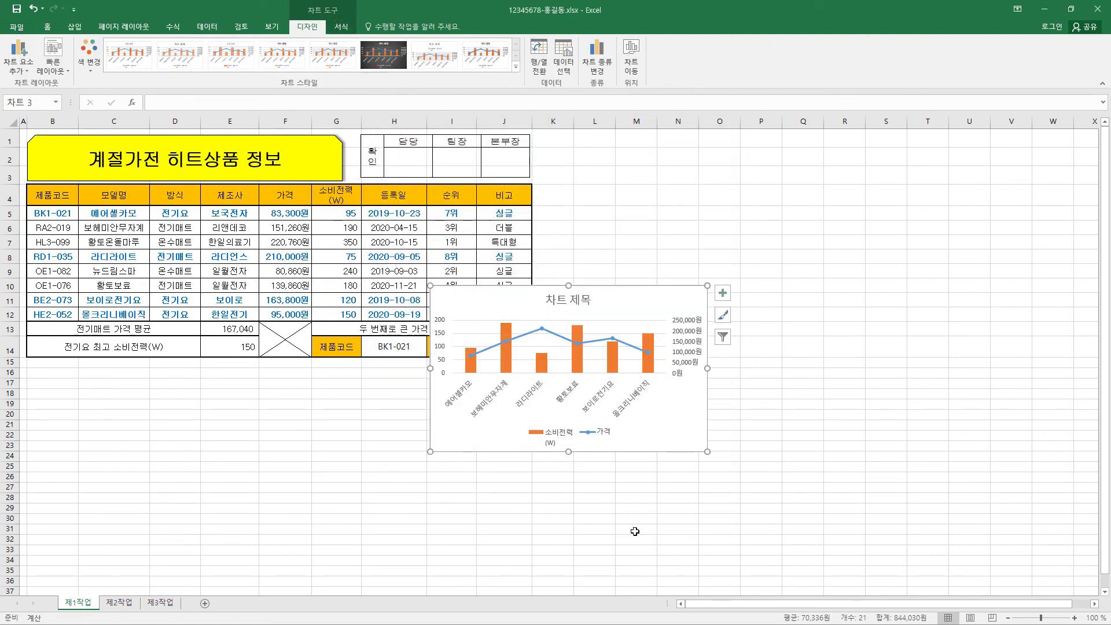
- Move the chart to a new sheet named 제4작업 and place that sheet after 제3작업
left_click(635, 70)
left_click(554, 254)
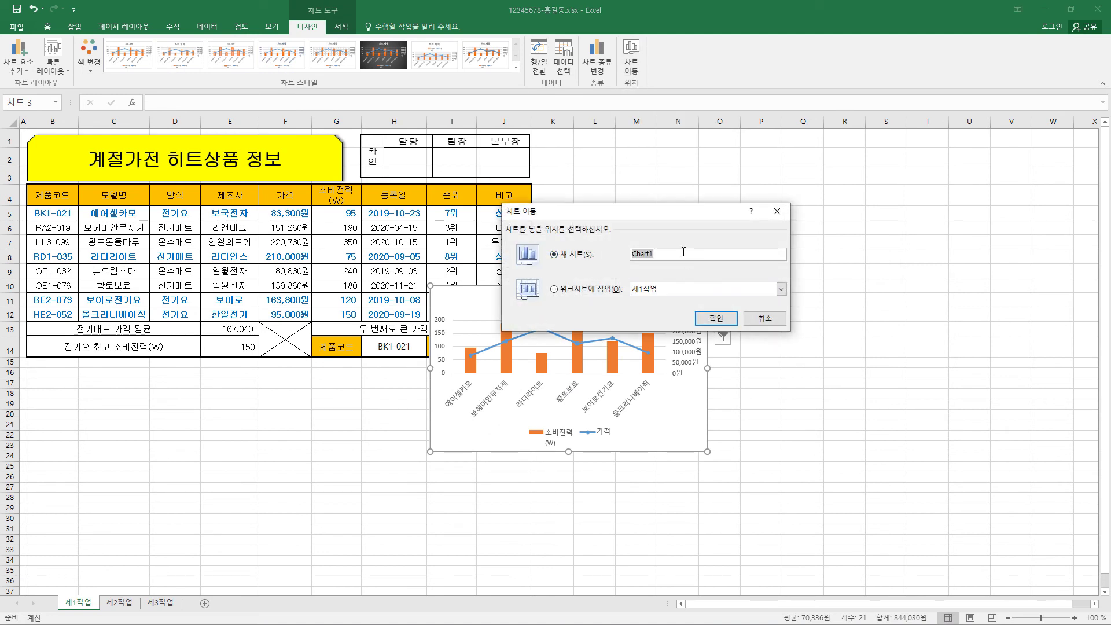
type("제")
type("4작ㅇ")
left_click(715, 318)
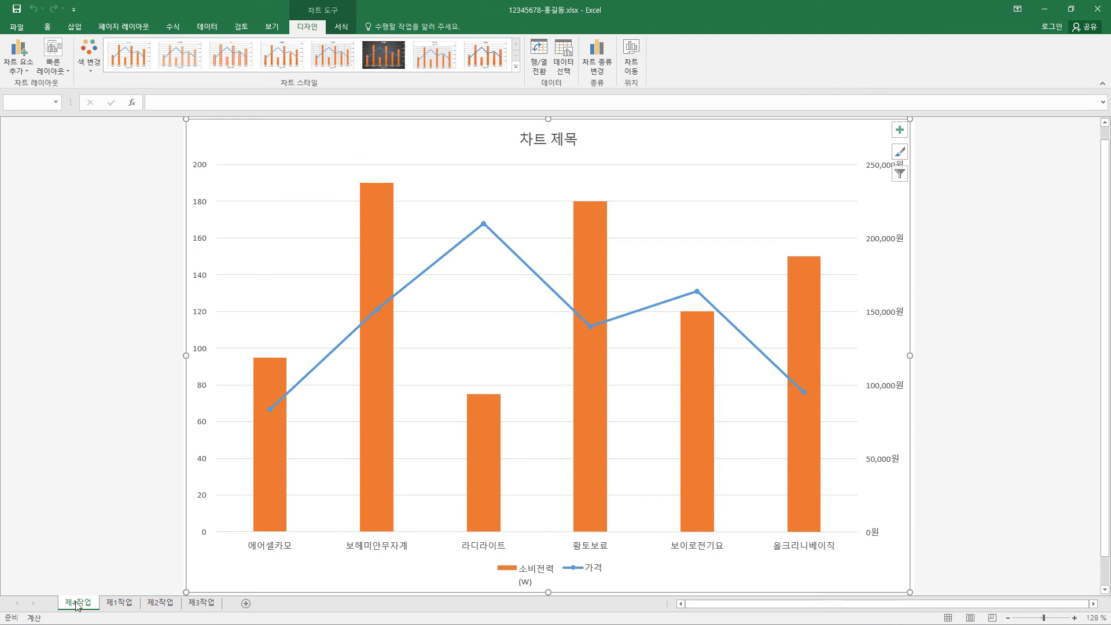
left_click_drag(76, 605, 227, 605)
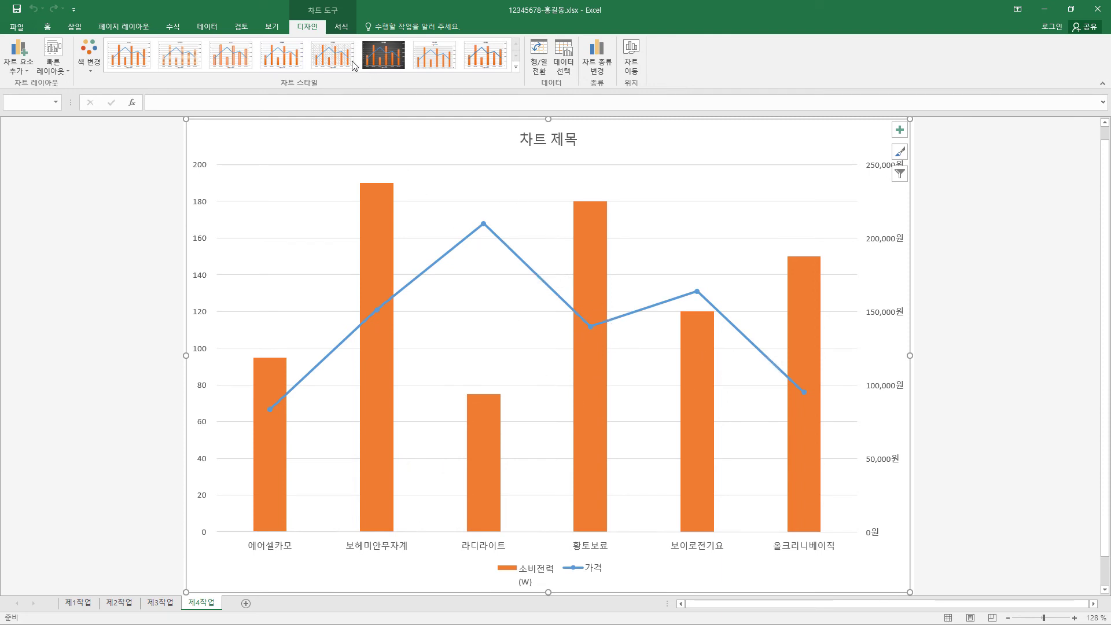
- Apply the third quick layout and the first chart style to the combo chart
left_click(65, 75)
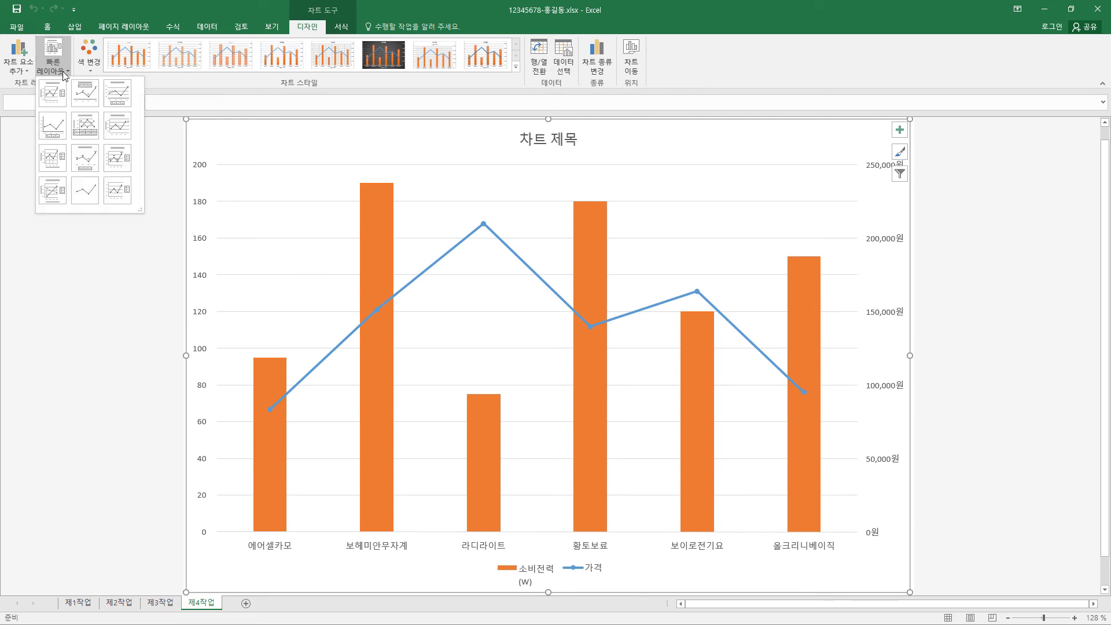
left_click(118, 97)
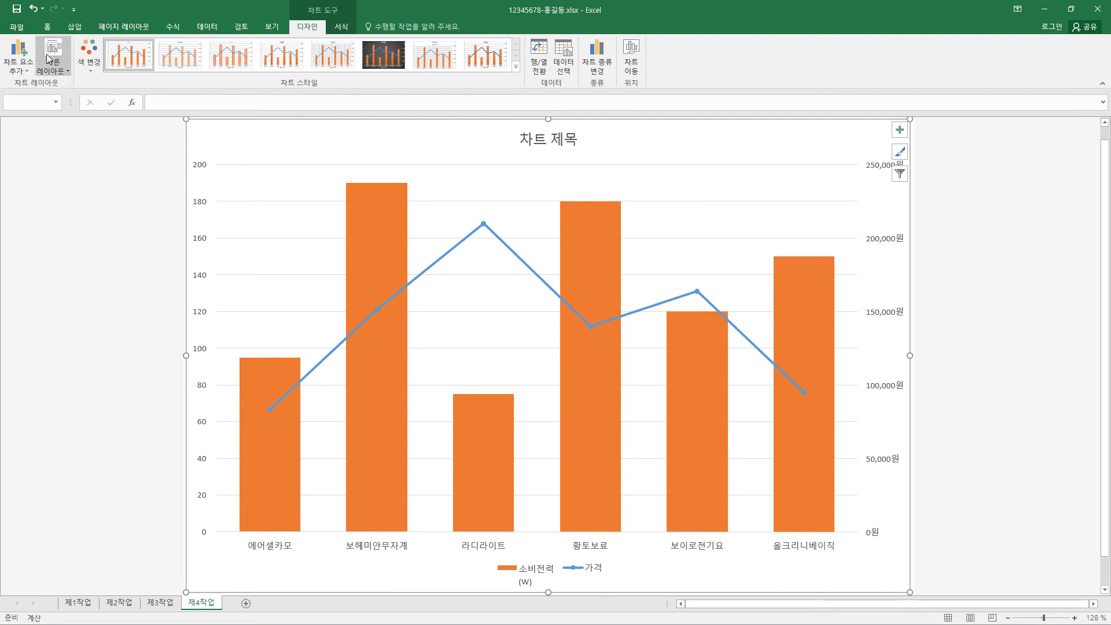
- Set the font of the whole chart to 굴림 at 11 pt
left_click(47, 26)
left_click(149, 48)
type("굴")
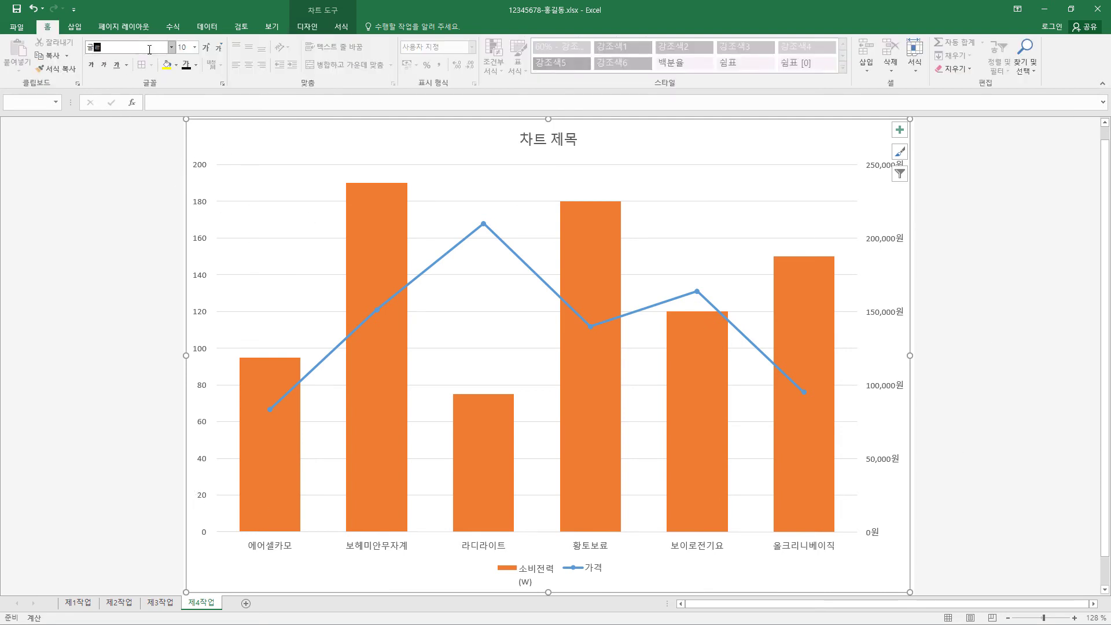
type("림")
key("Return")
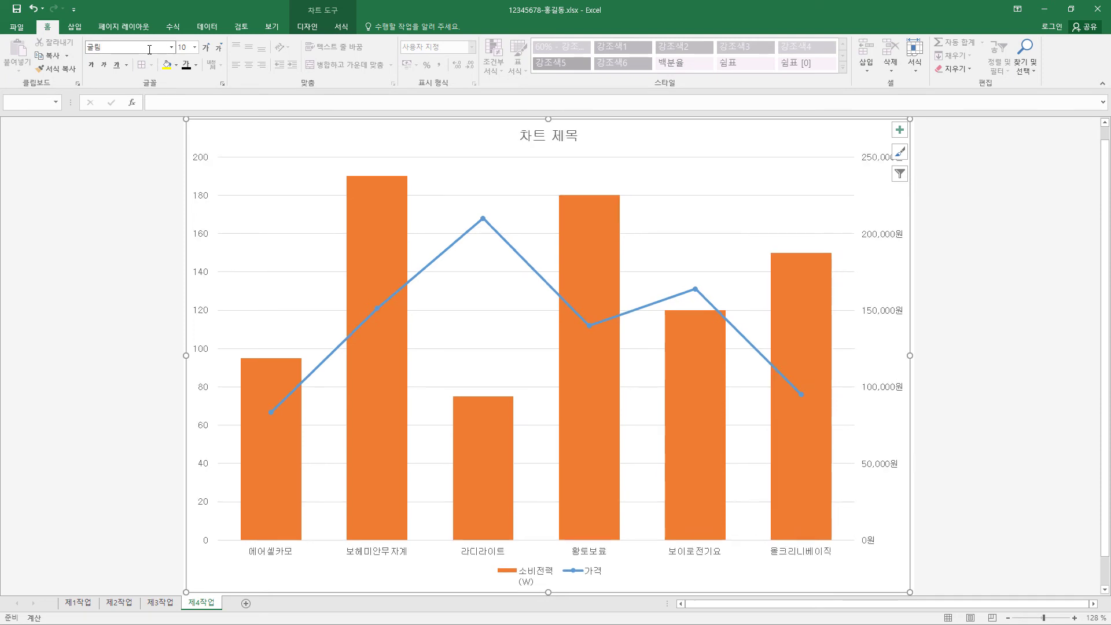
left_click(195, 47)
left_click(193, 104)
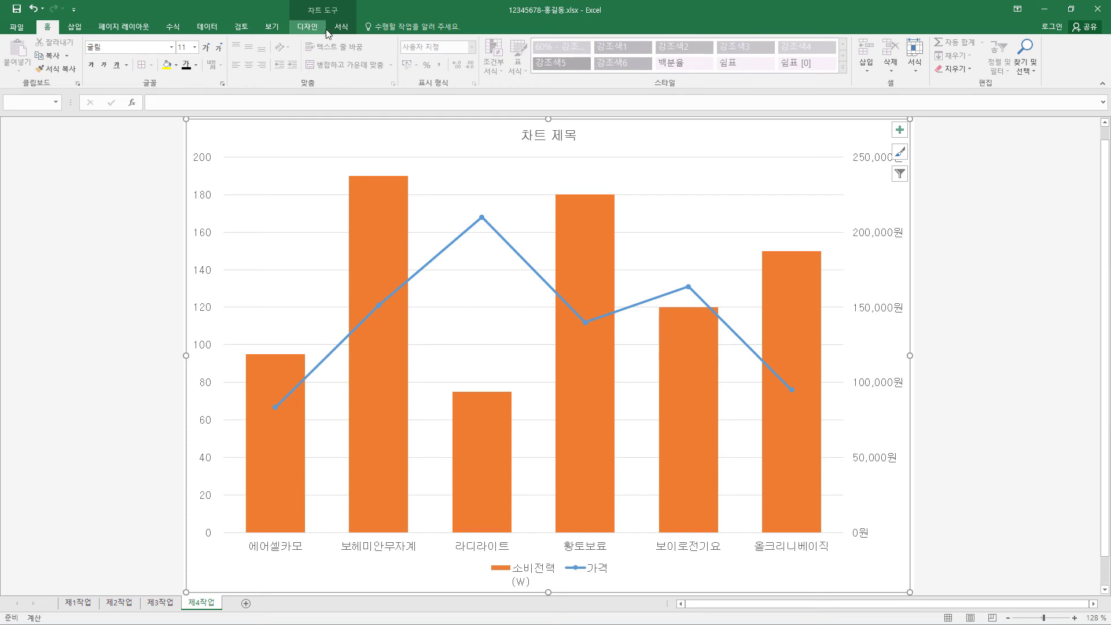
- Fill the chart area with the 파랑 박엽지 texture
left_click(342, 27)
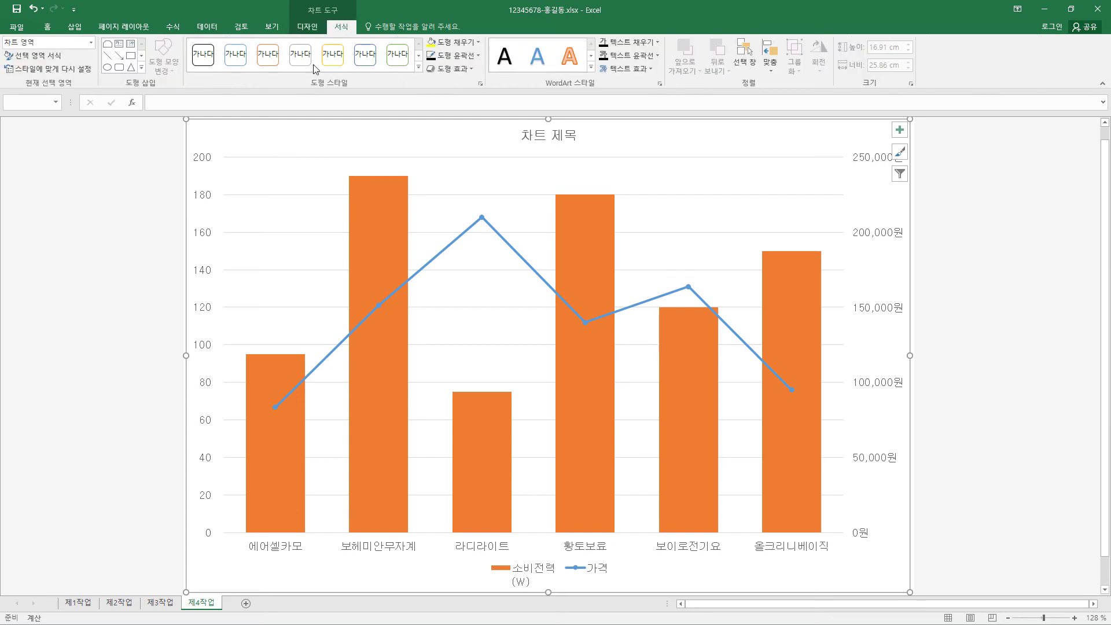
left_click(476, 44)
mouse_move(467, 216)
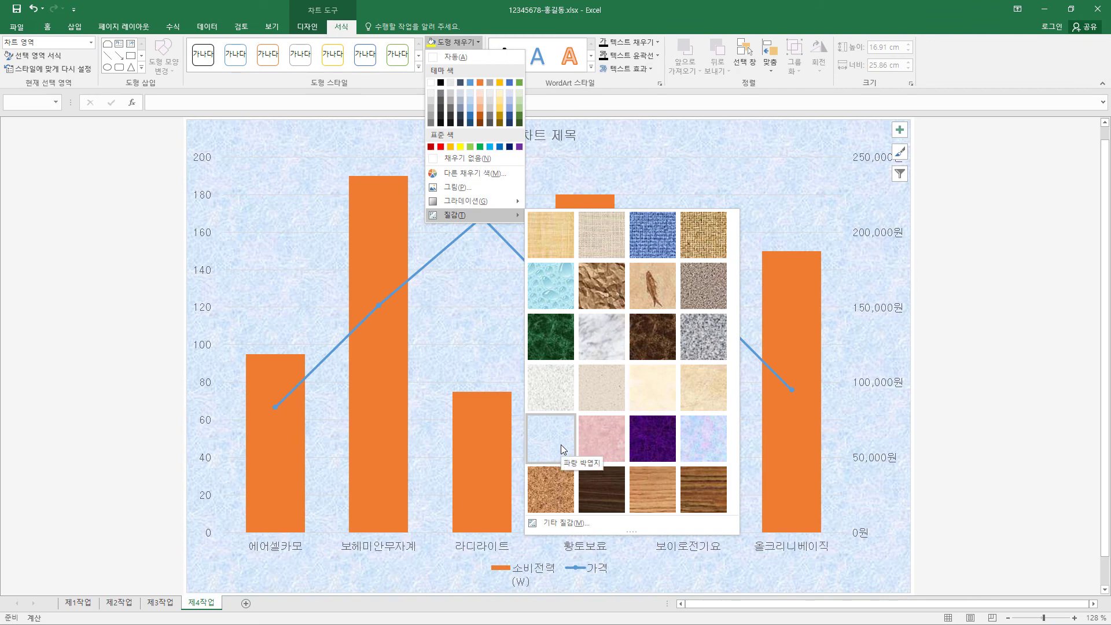
left_click(561, 445)
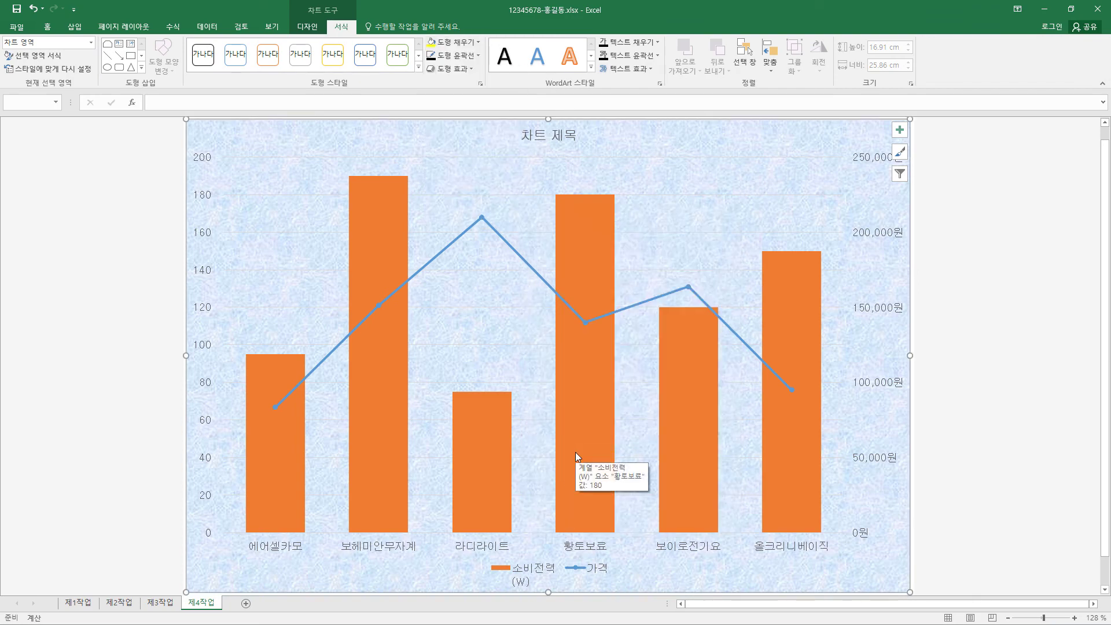
- Fill the plot area with solid white
left_click(658, 212)
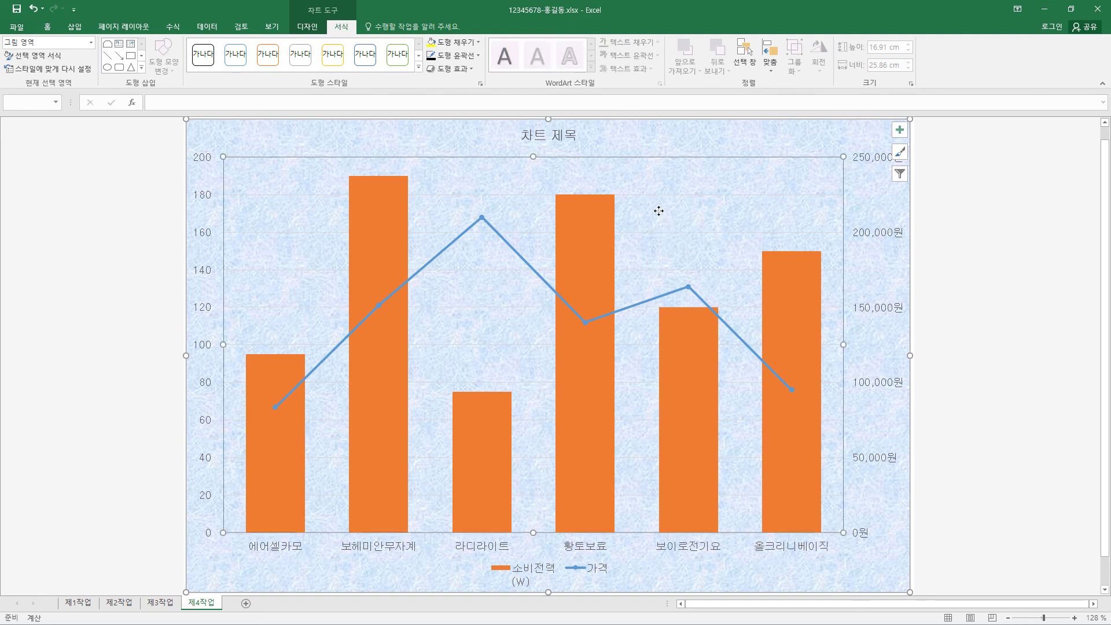
left_click(479, 43)
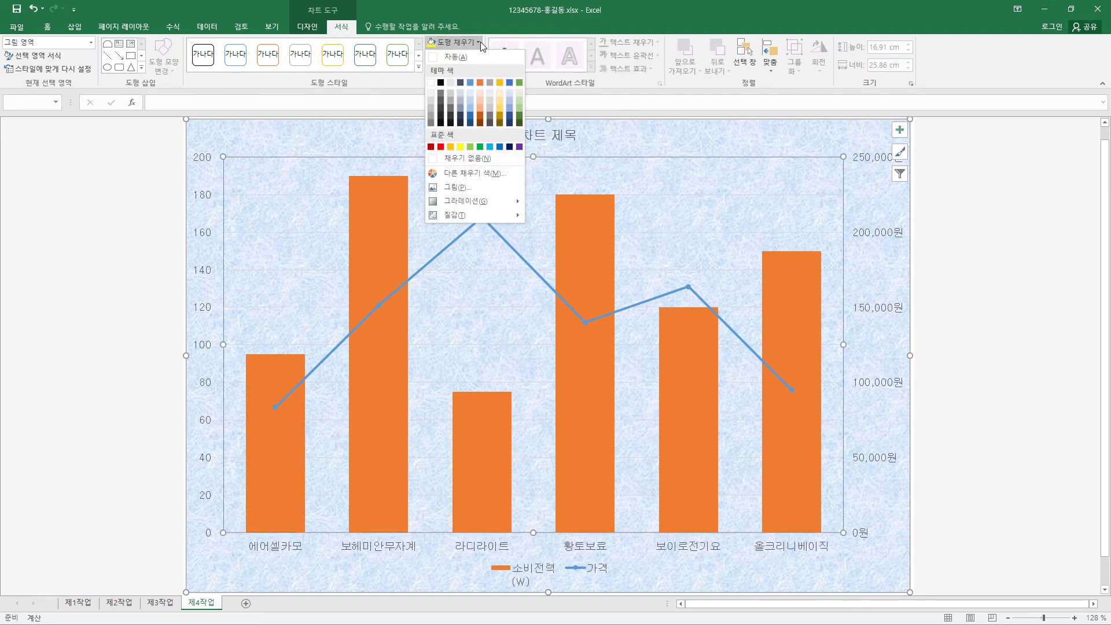
left_click(431, 83)
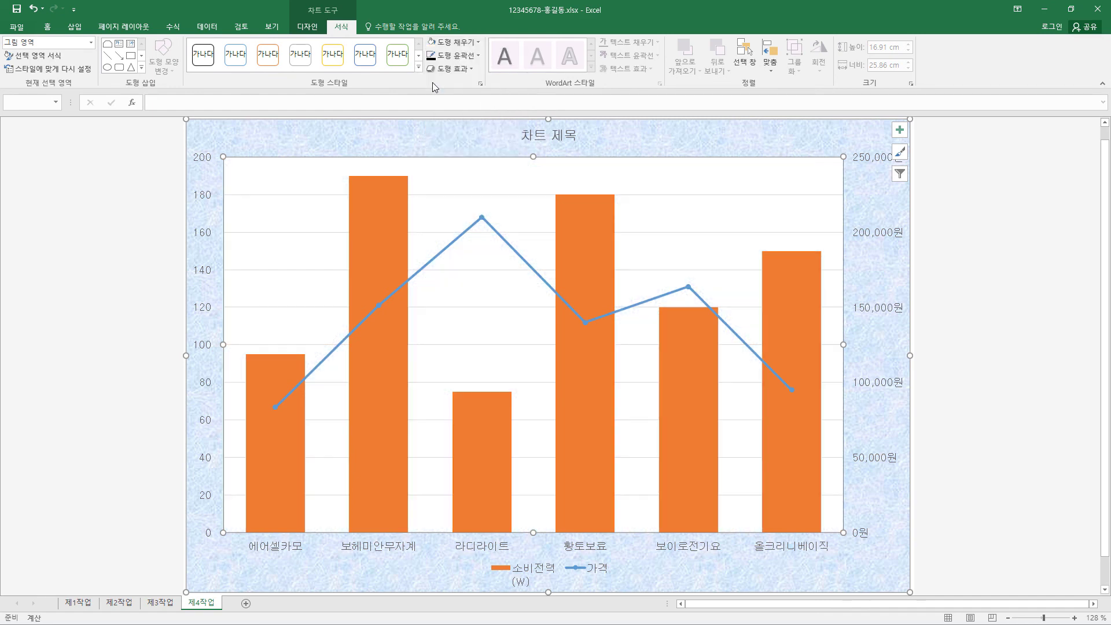
- Give the chart title a white fill and a black ¾ pt outline
left_click(558, 138)
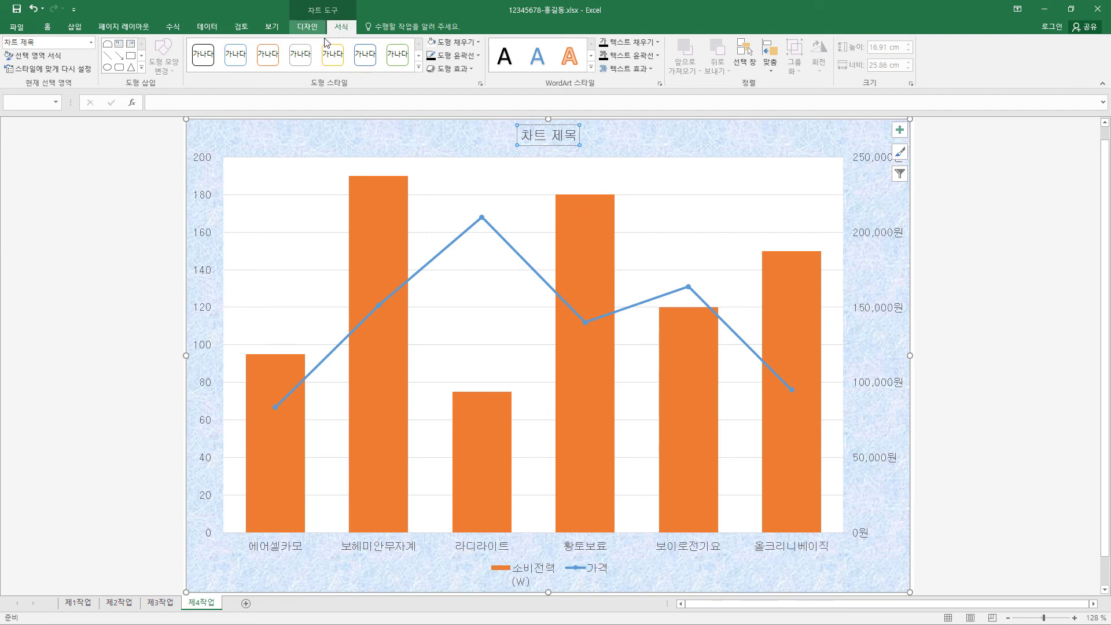
left_click(478, 43)
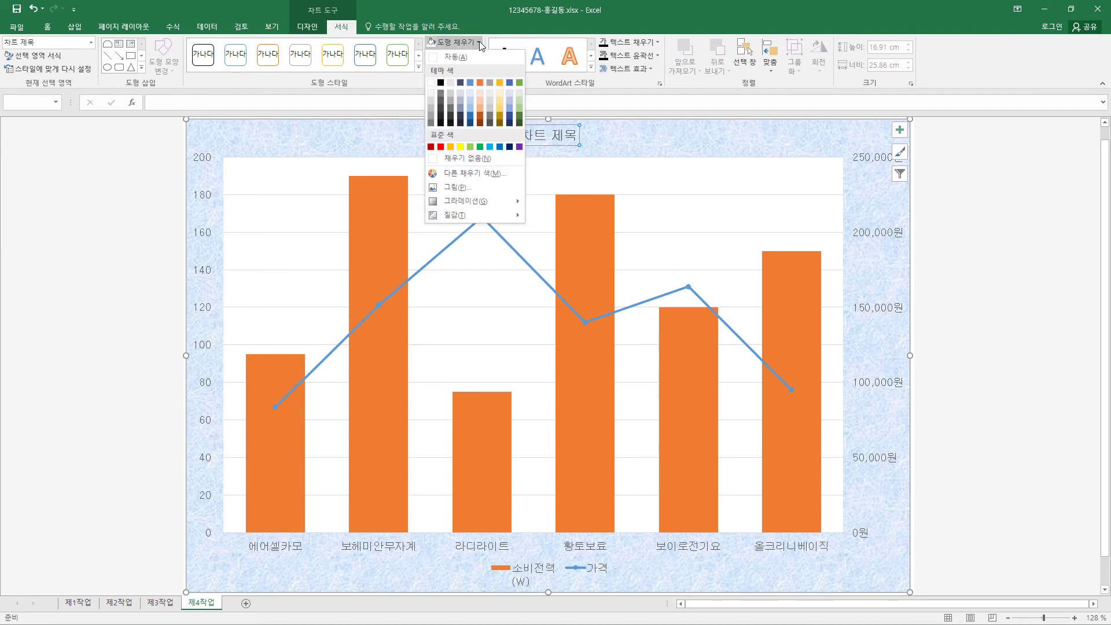
left_click(435, 84)
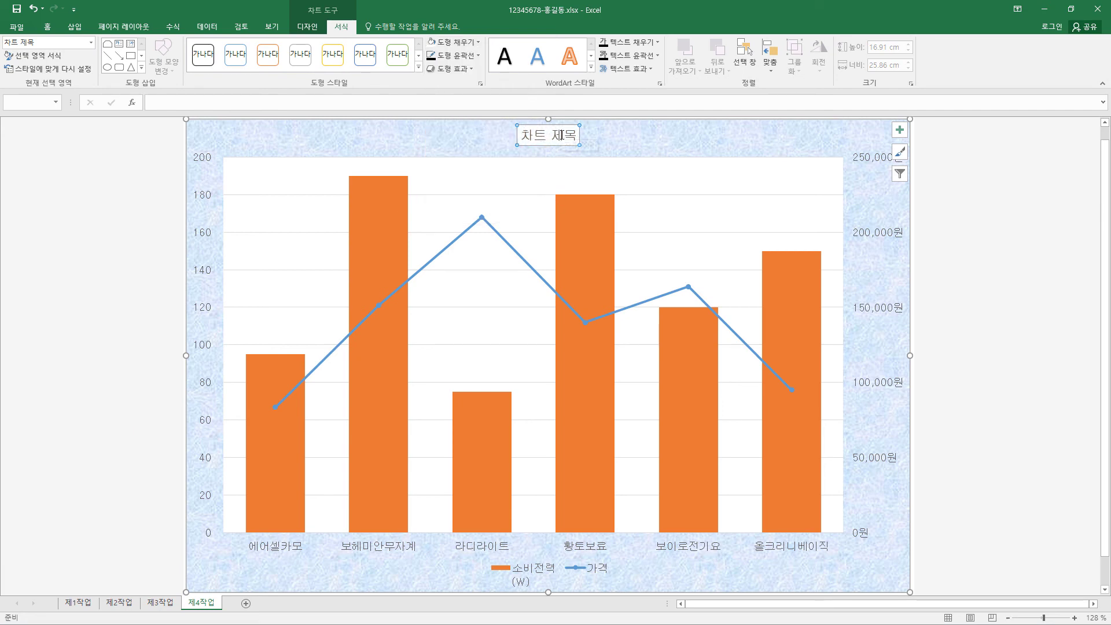
left_click(479, 56)
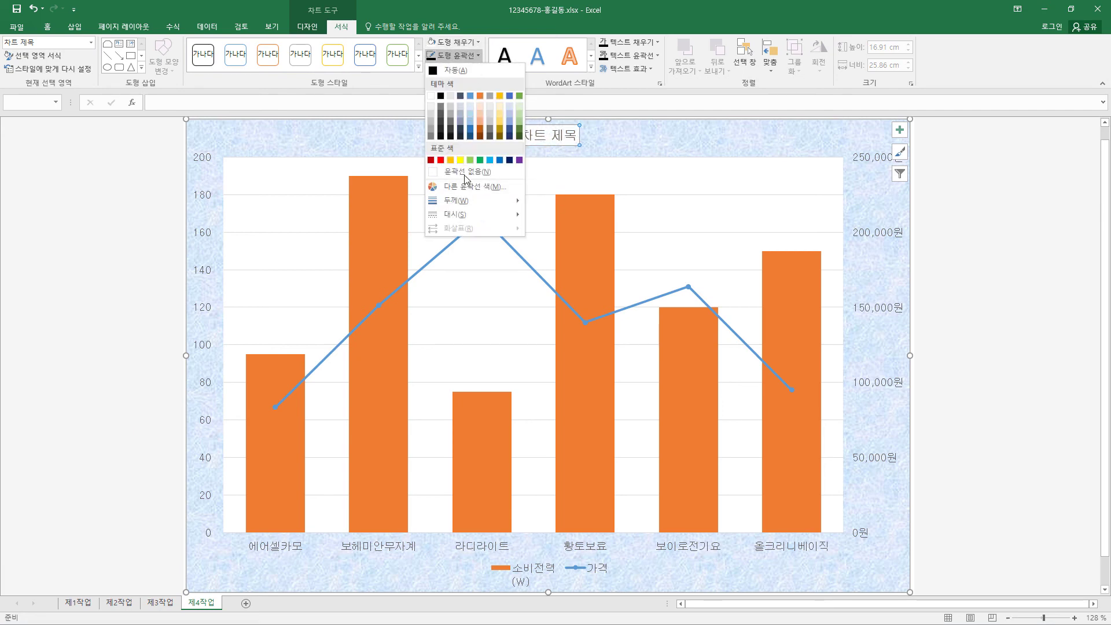
left_click(441, 96)
left_click(476, 57)
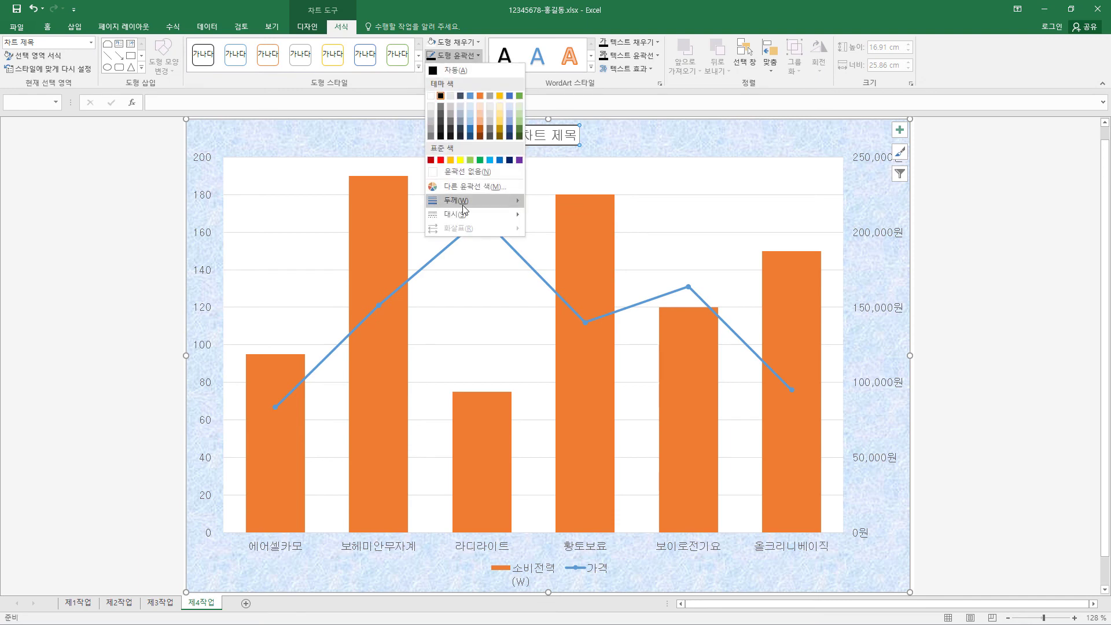
mouse_move(467, 200)
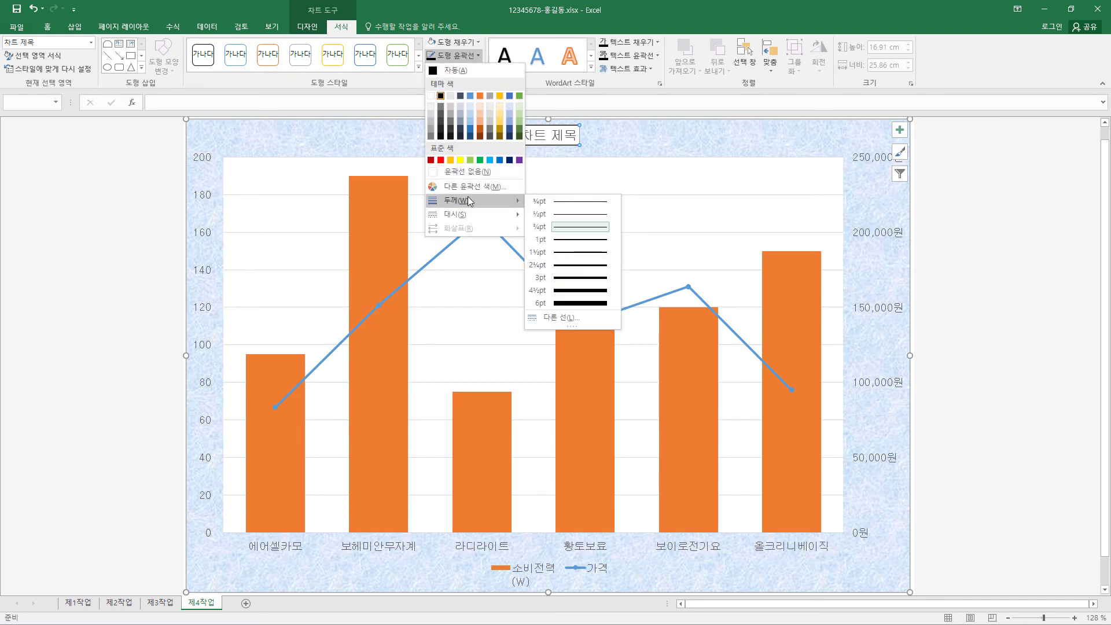
left_click(579, 229)
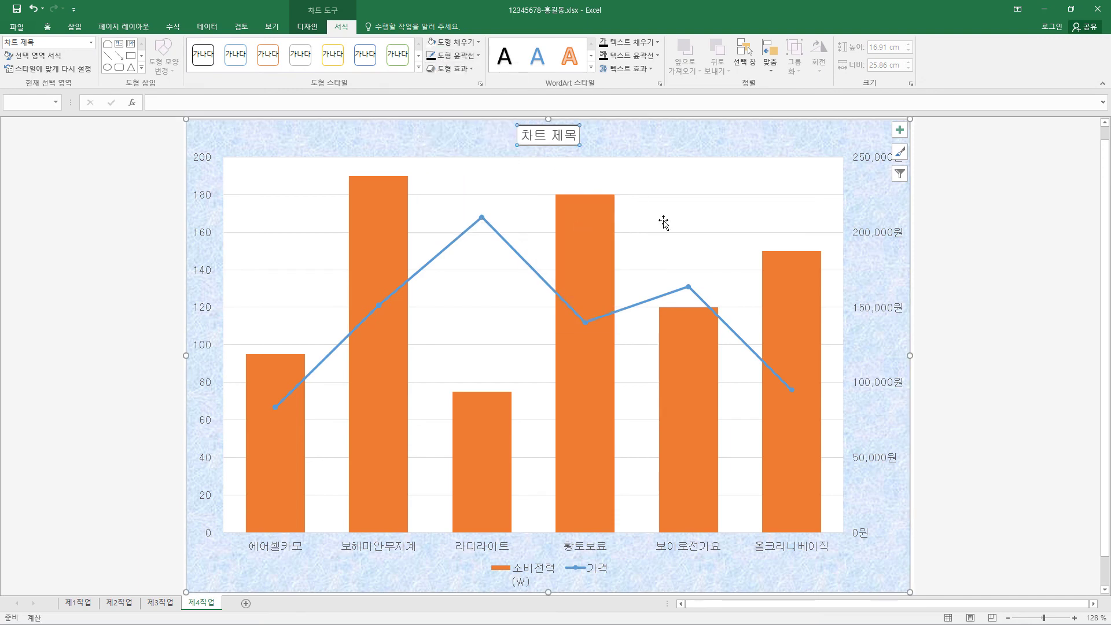
- Format the chart title as 20 pt bold and change its text to 전기요 및 전기매트 제품 현황
left_click(48, 27)
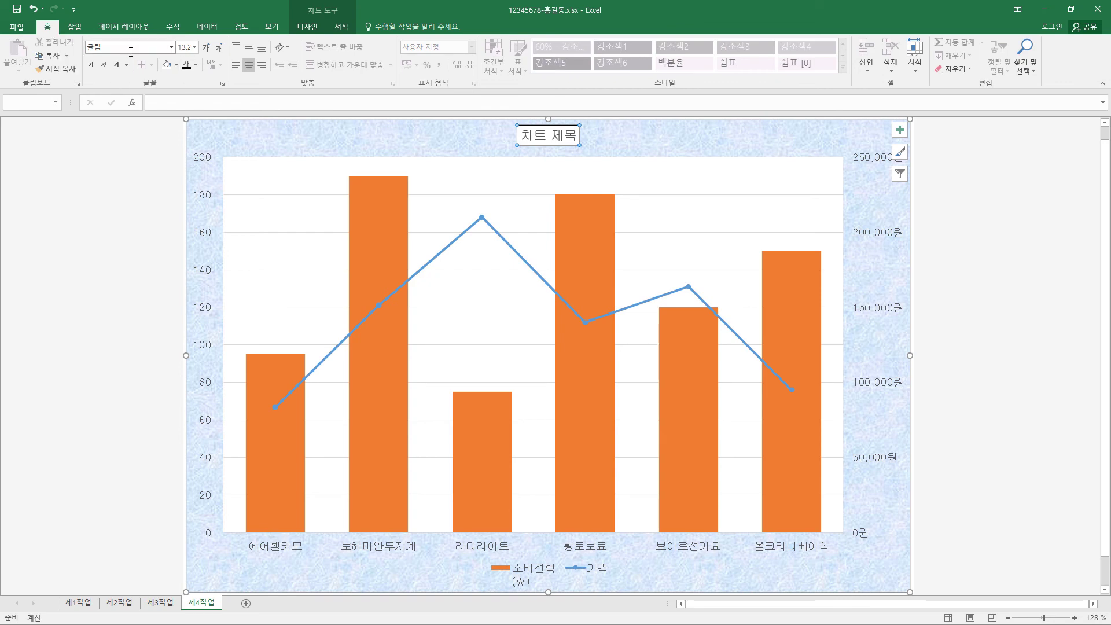
left_click(195, 47)
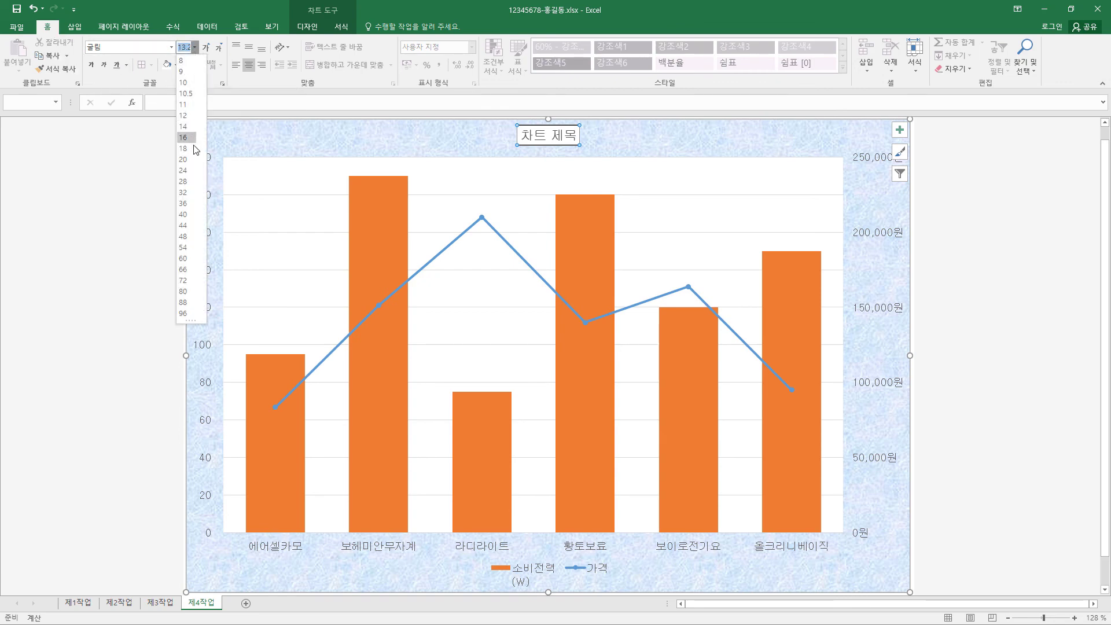
left_click(187, 162)
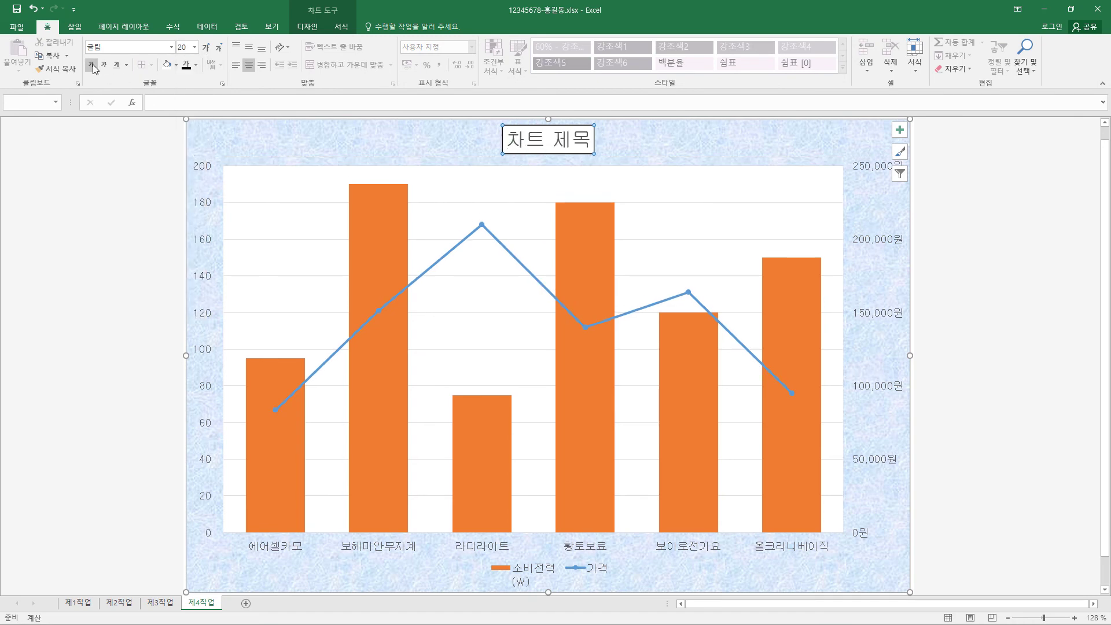
left_click(92, 65)
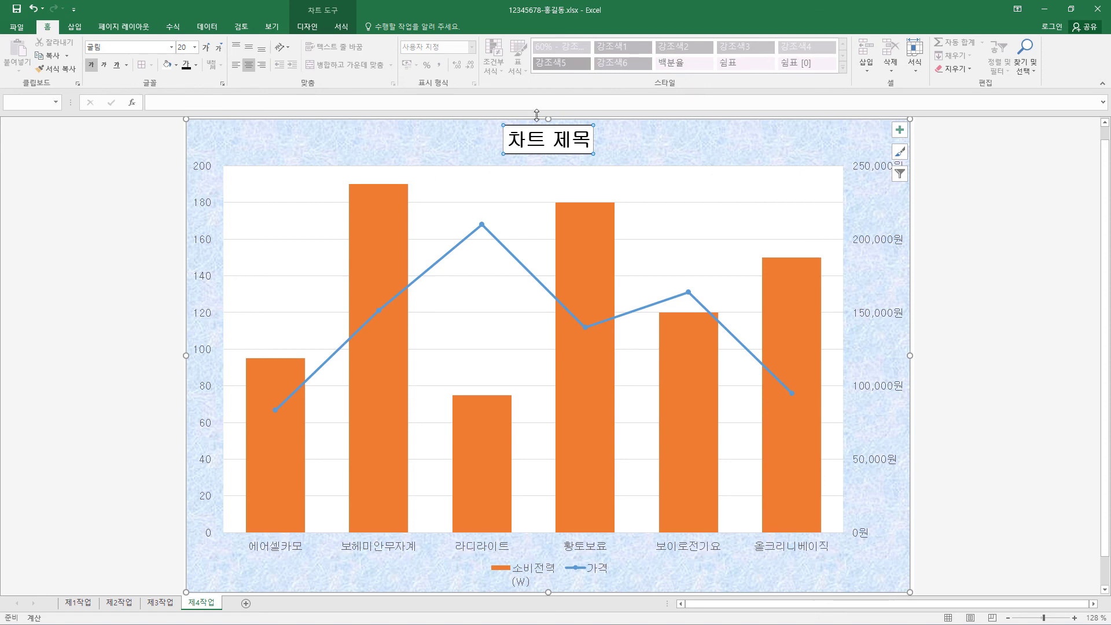
left_click(545, 139)
left_click_drag(511, 139, 596, 139)
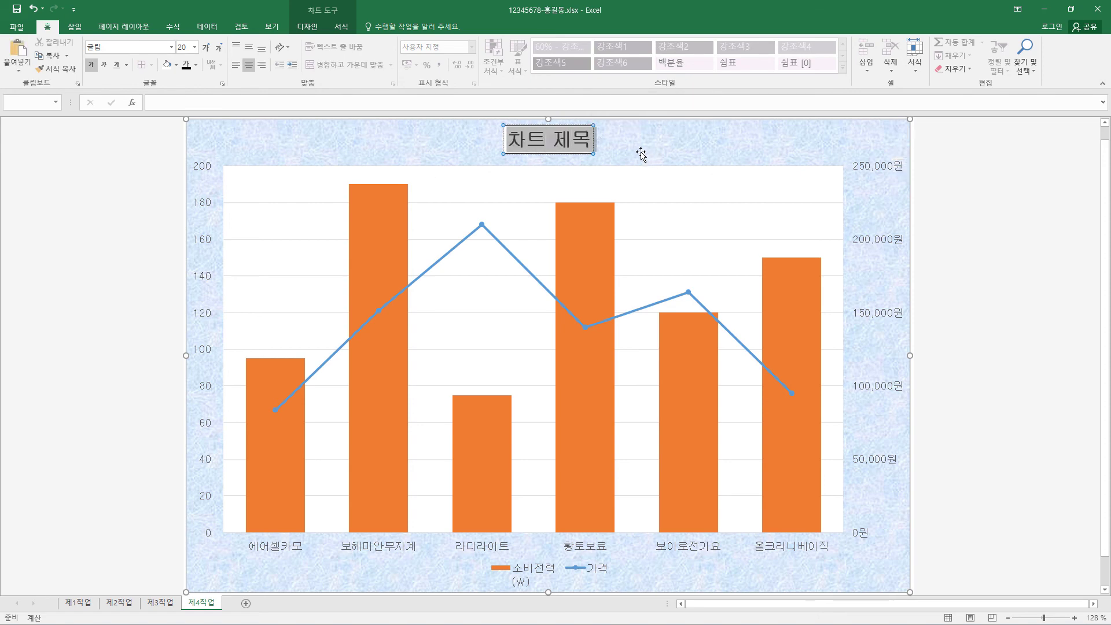
type("전기요 및 전기매트 제품 현황")
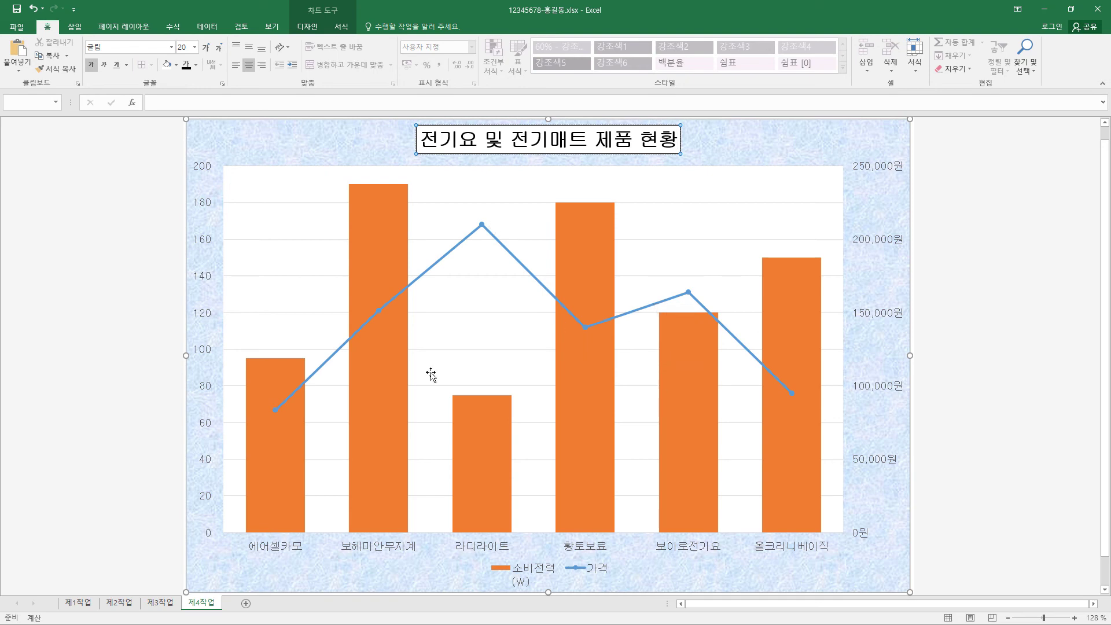
- Set the 가격 line series to built-in diamond markers with size 10
mouse_move(482, 229)
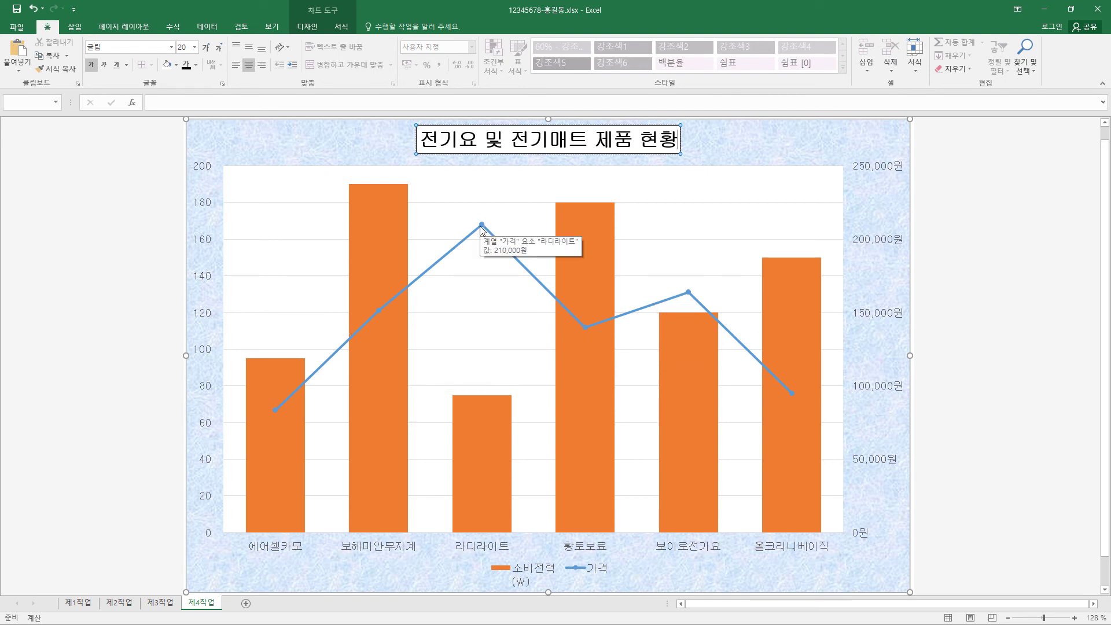
left_click(482, 229)
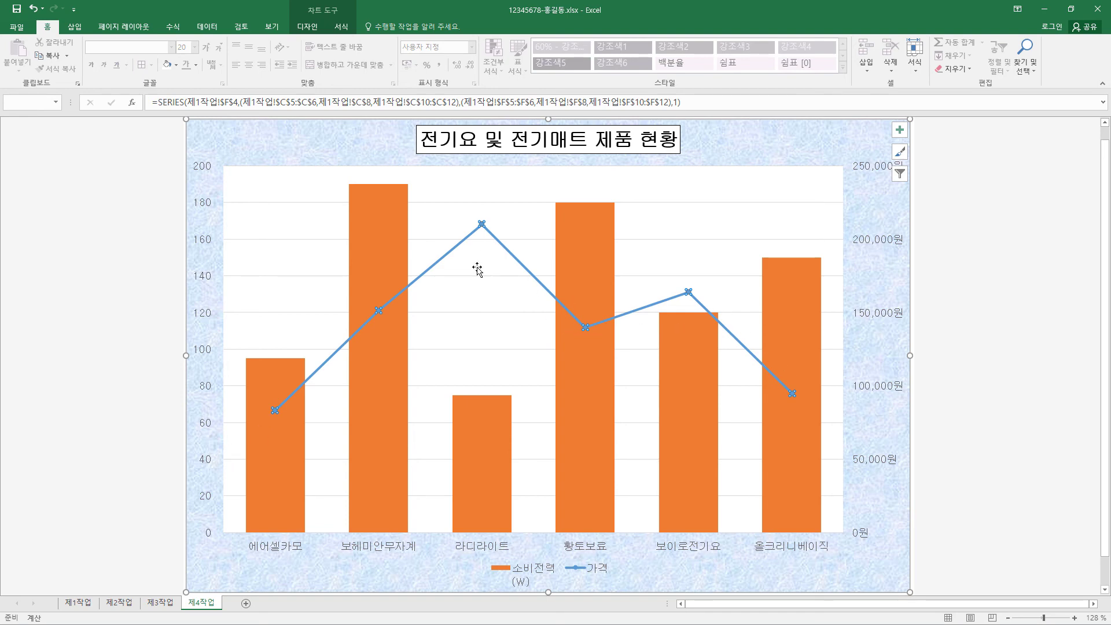
right_click(481, 225)
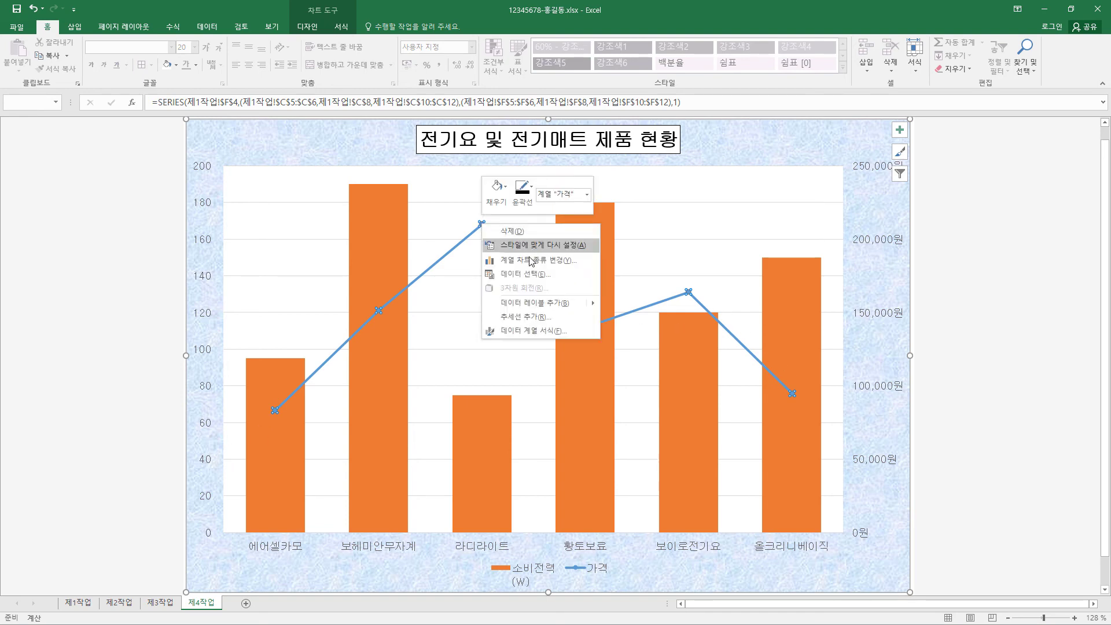
left_click(553, 333)
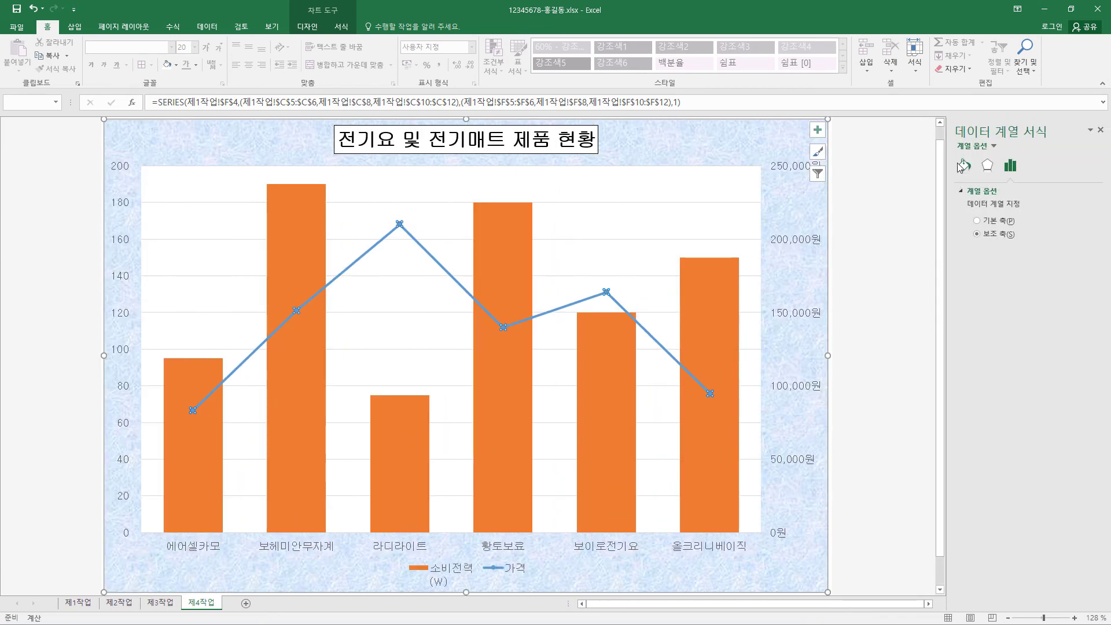
left_click(964, 166)
left_click(977, 207)
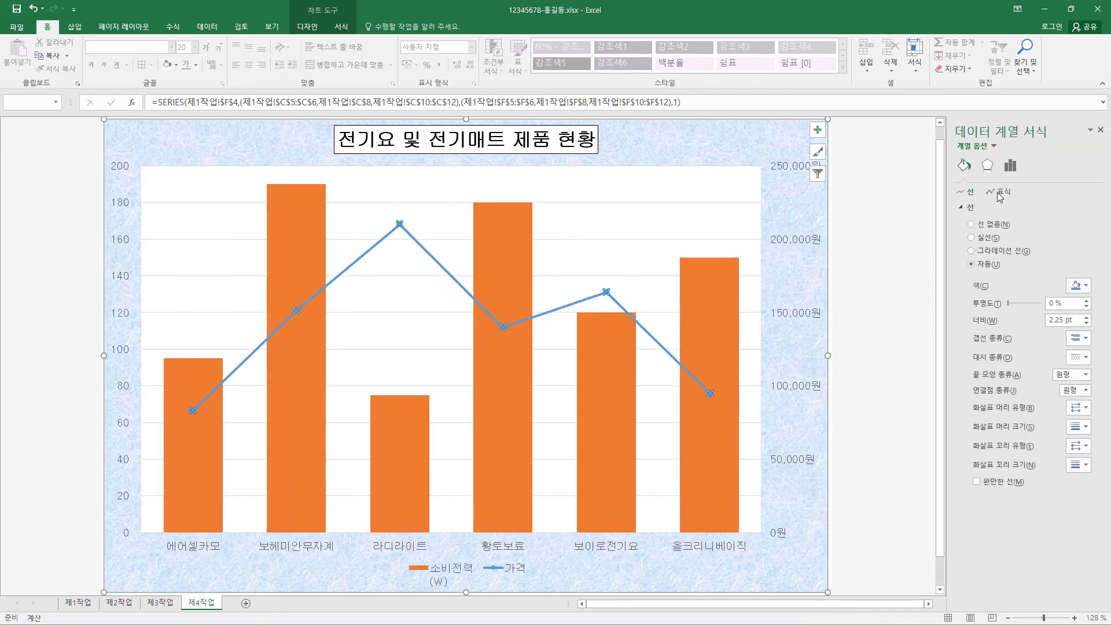
left_click(999, 191)
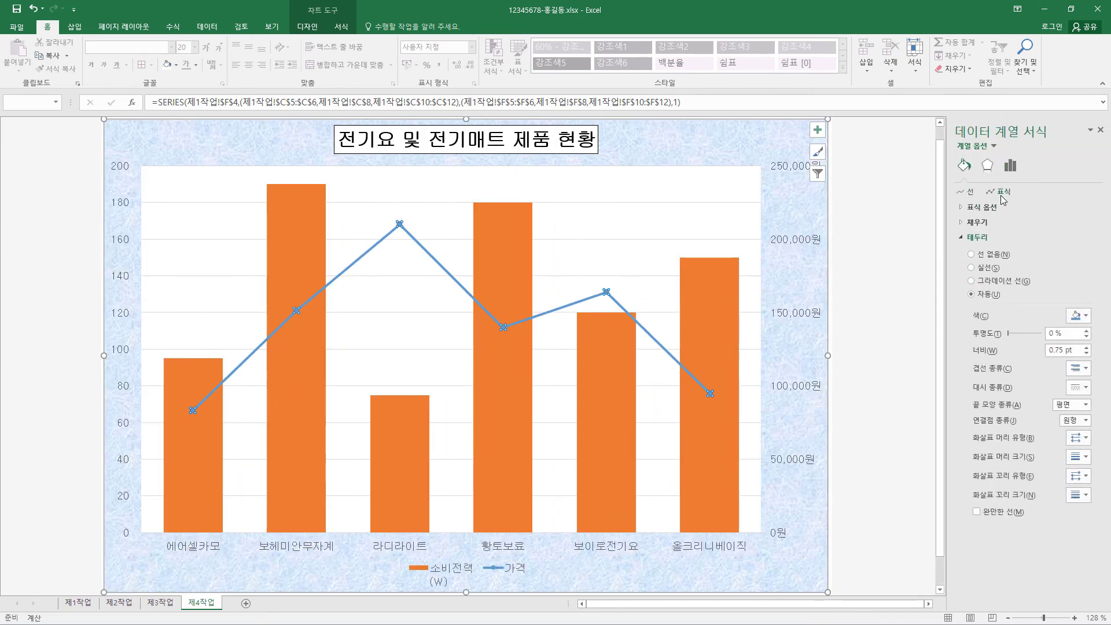
left_click(965, 208)
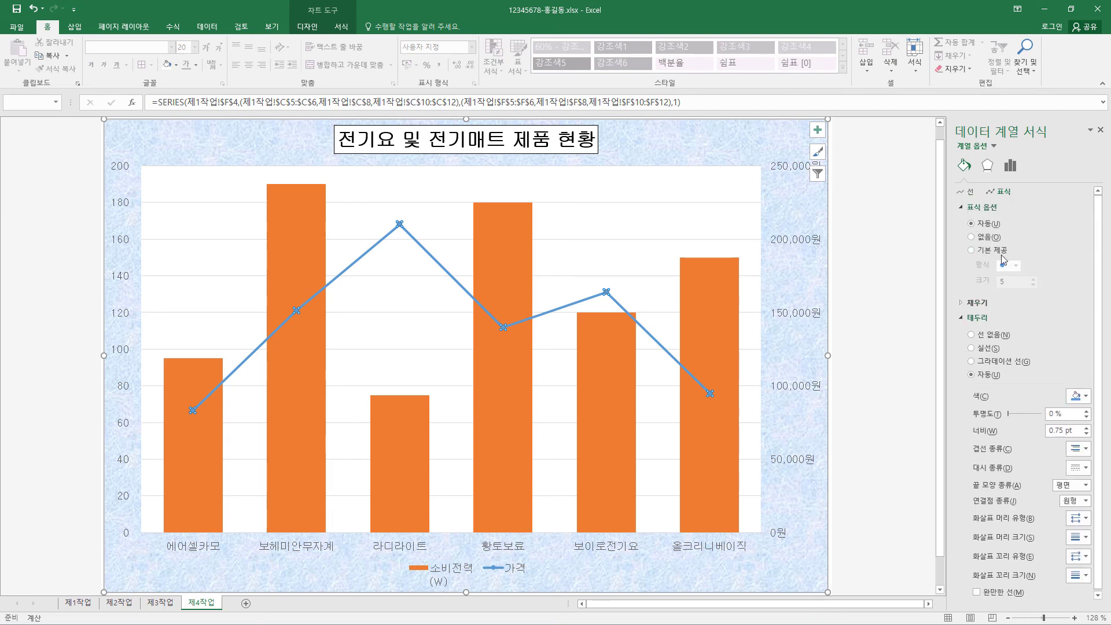
left_click(997, 251)
left_click(1016, 266)
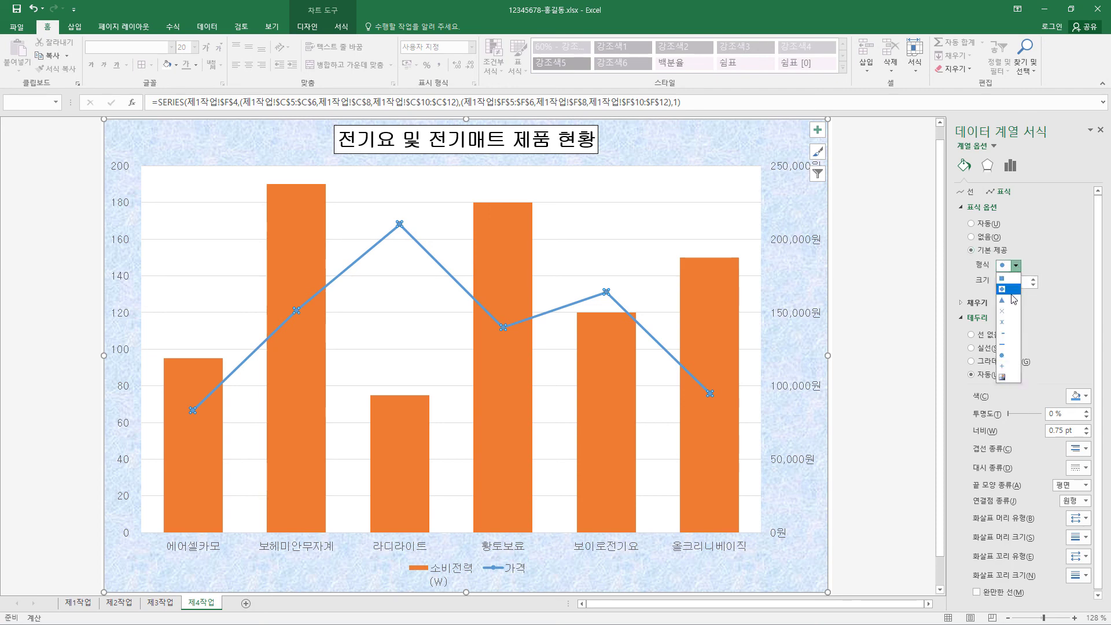
left_click(1004, 290)
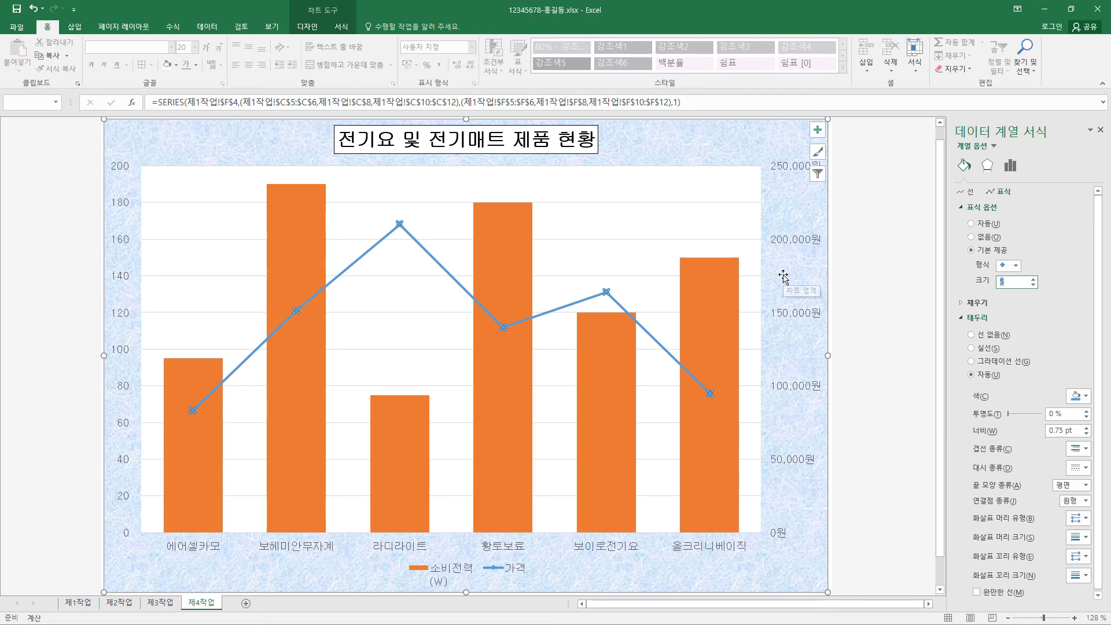
type("10")
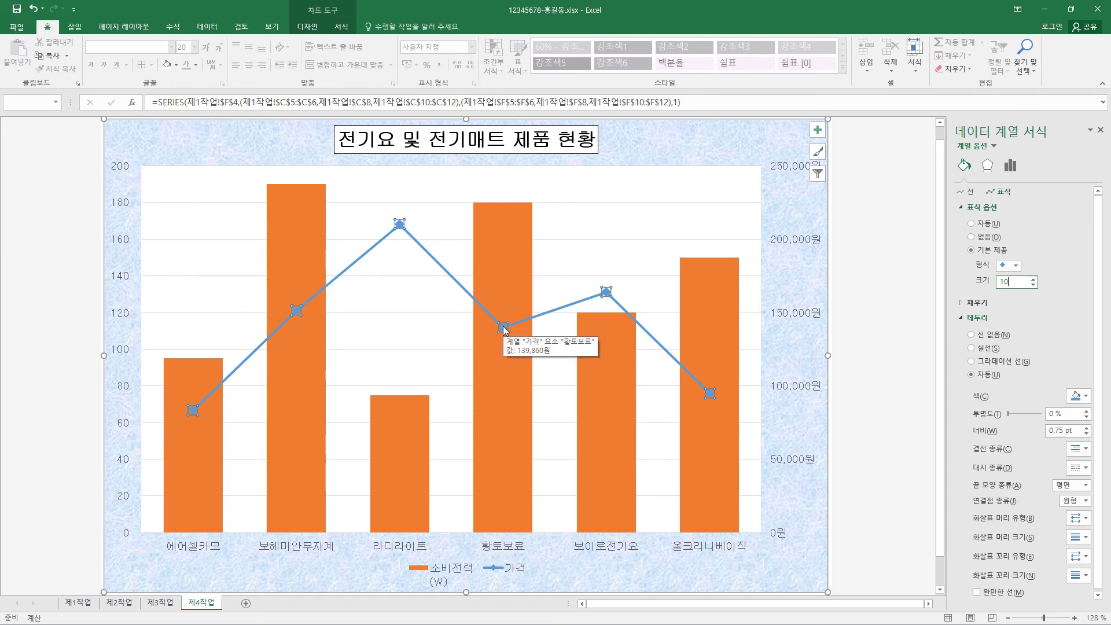
- Add a data label to only the 황토보료 column of the 소비전력 series, placed at 바깥쪽 끝에
left_click(513, 238)
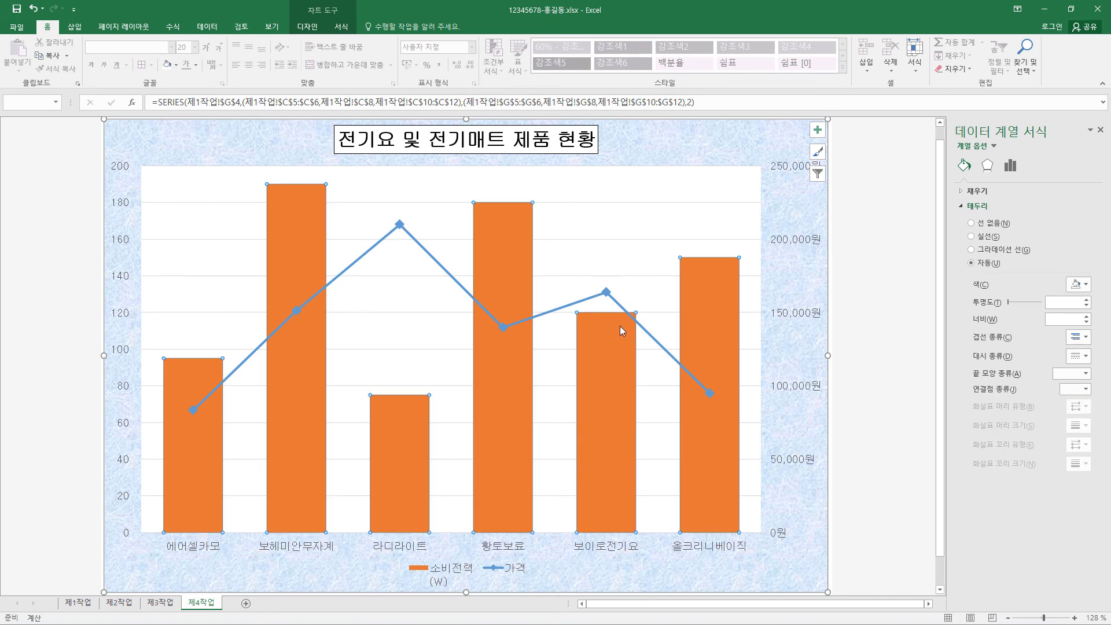
left_click(502, 265)
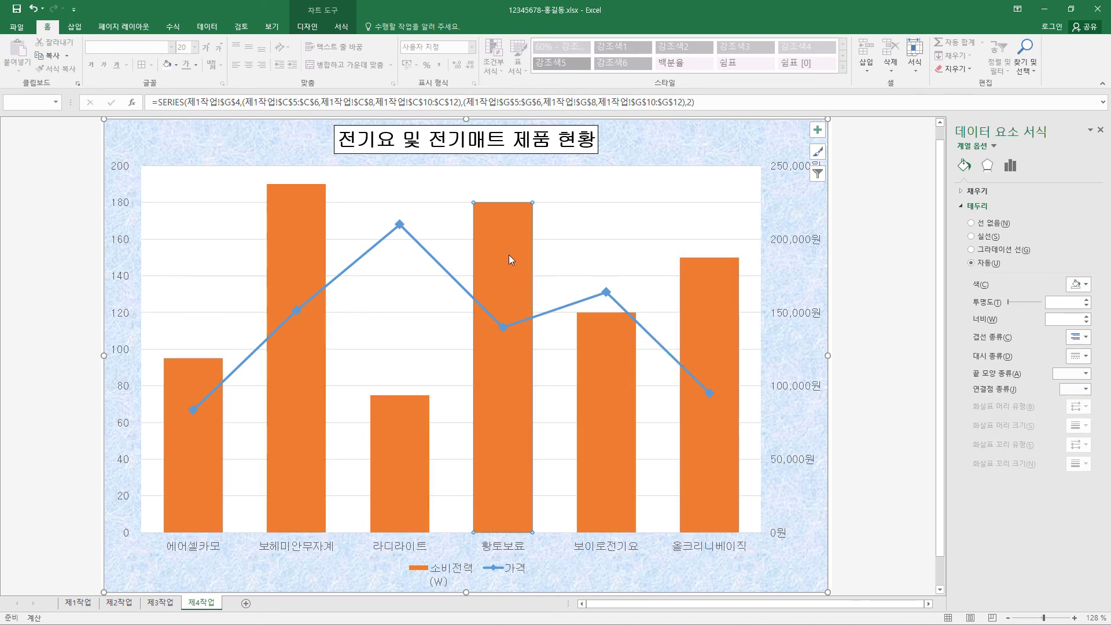
left_click(818, 130)
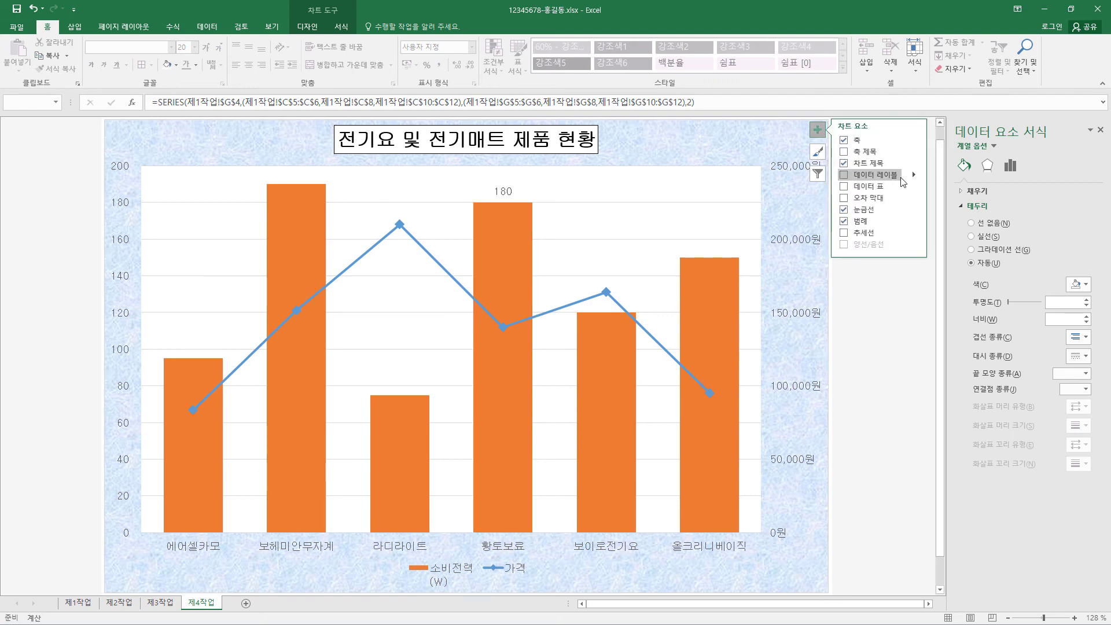
left_click(914, 175)
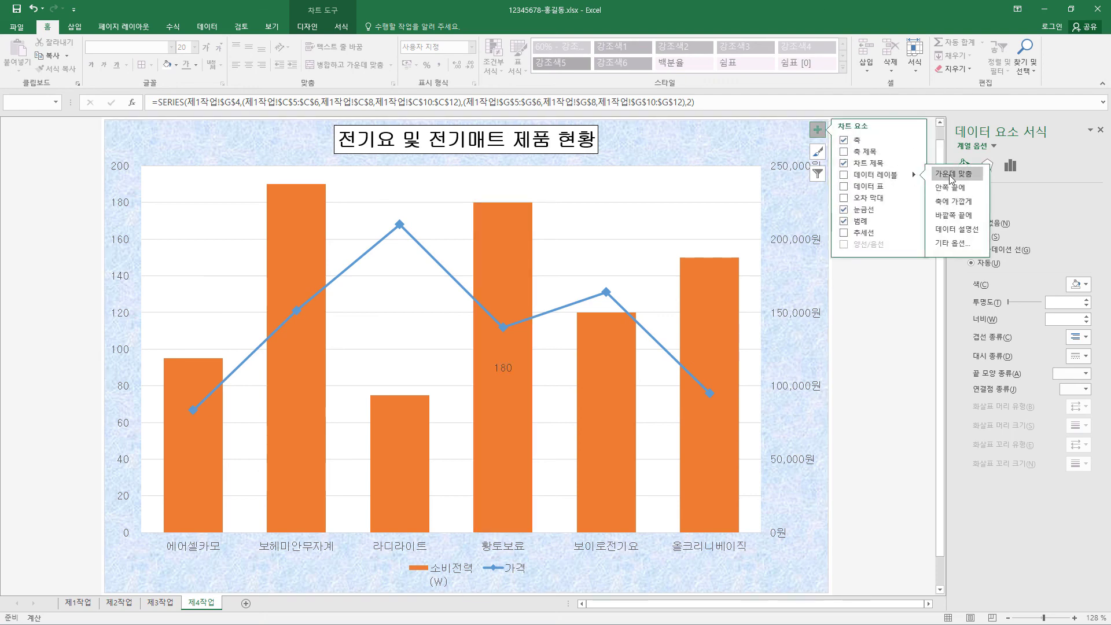
left_click(964, 216)
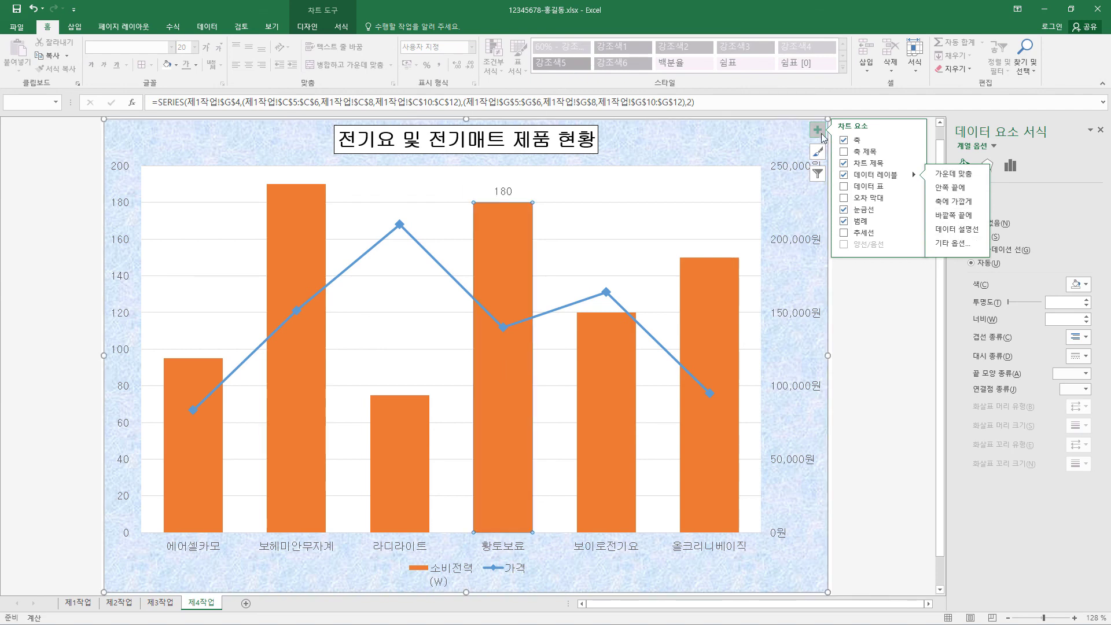
left_click(277, 218)
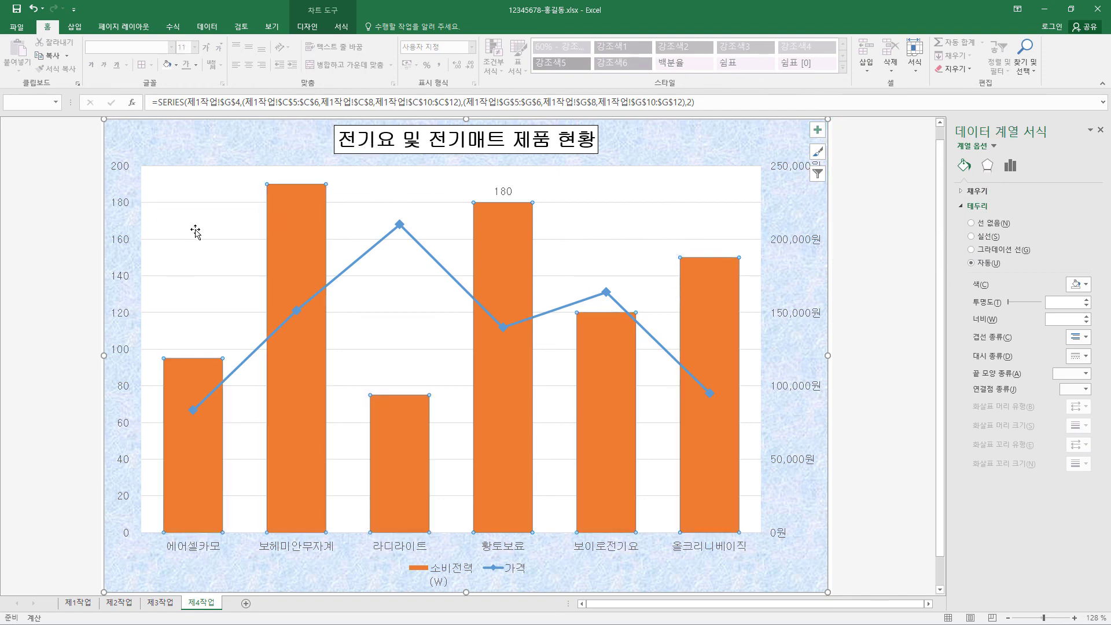
- Format the primary major horizontal gridlines as black dashed lines
left_click(201, 202)
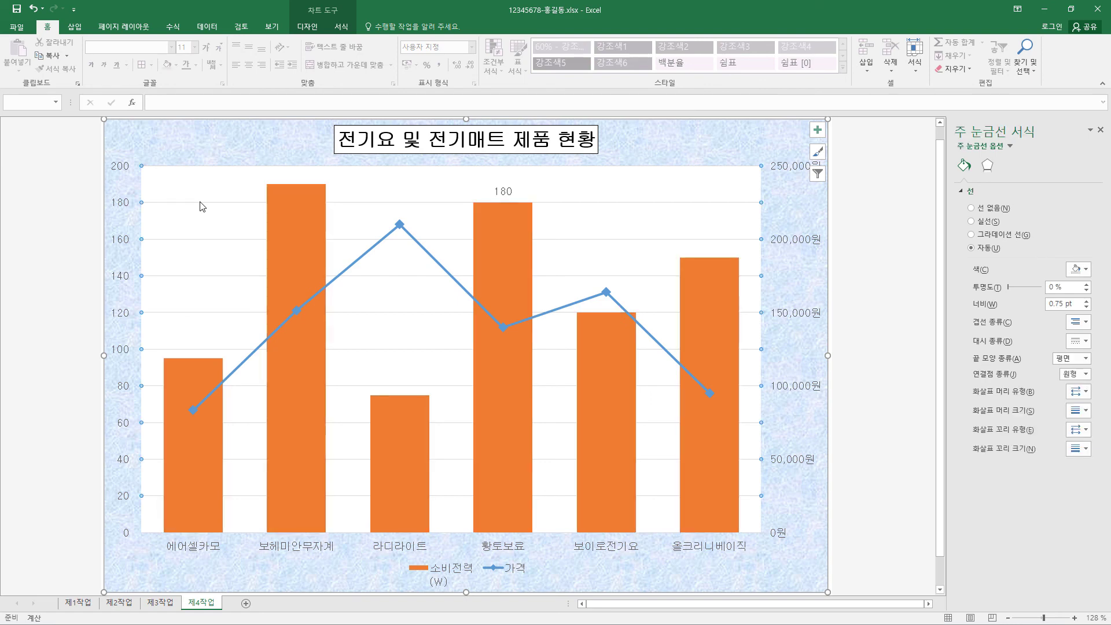
left_click(341, 28)
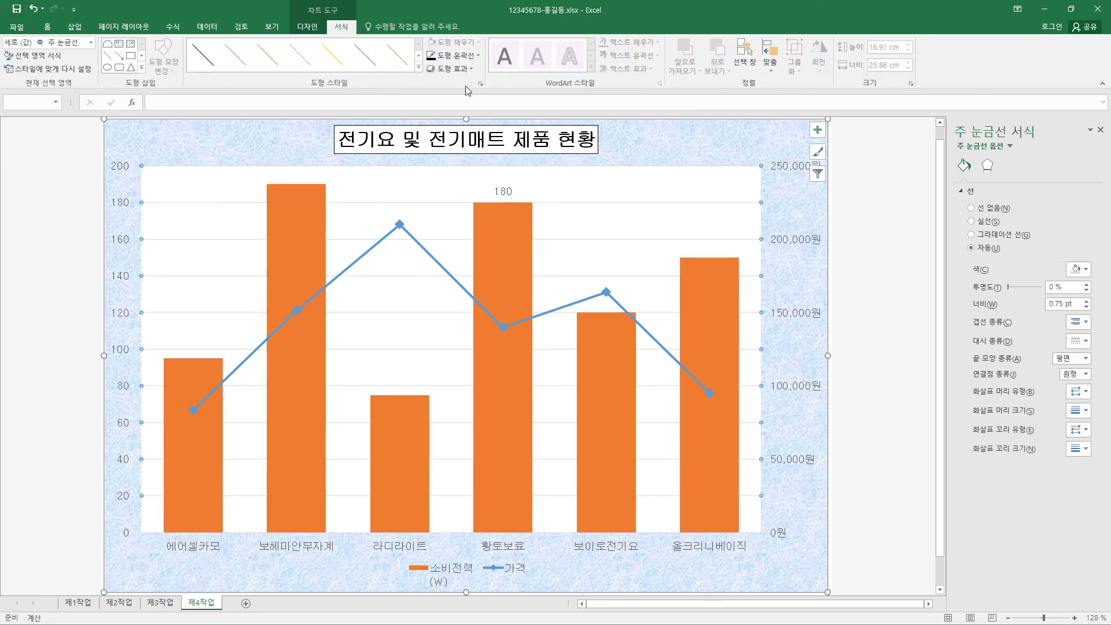
left_click(469, 56)
mouse_move(486, 219)
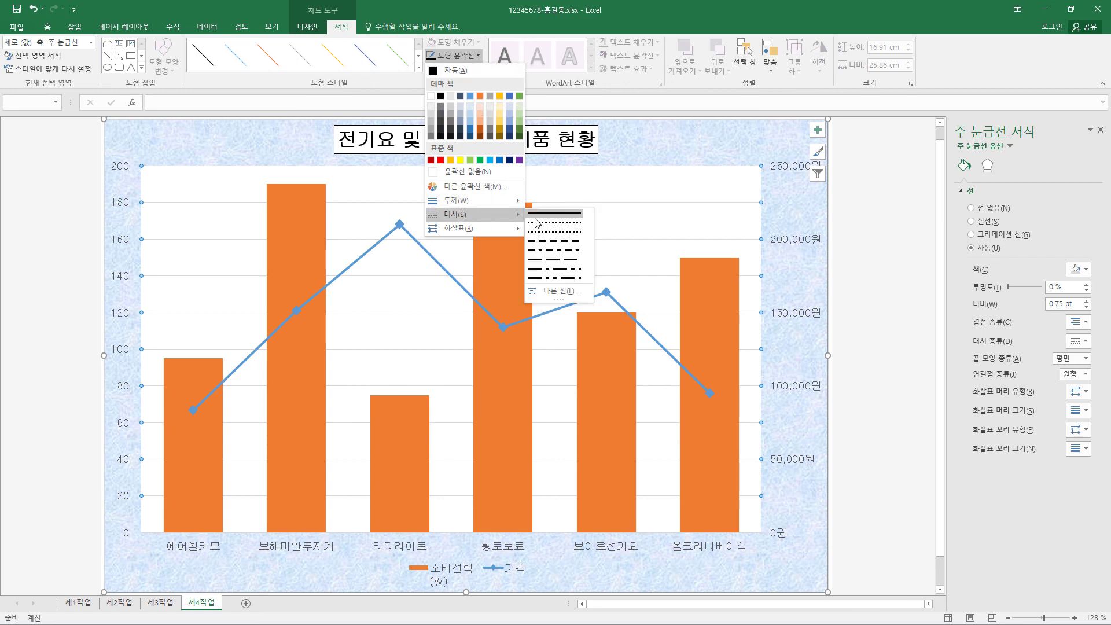
left_click(554, 242)
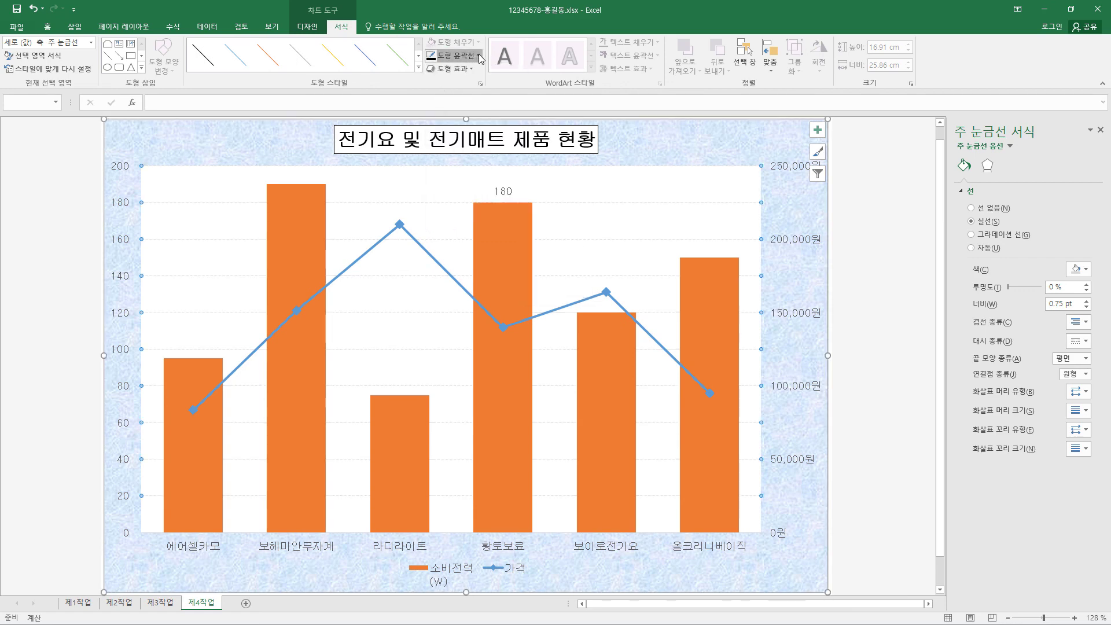
left_click(478, 56)
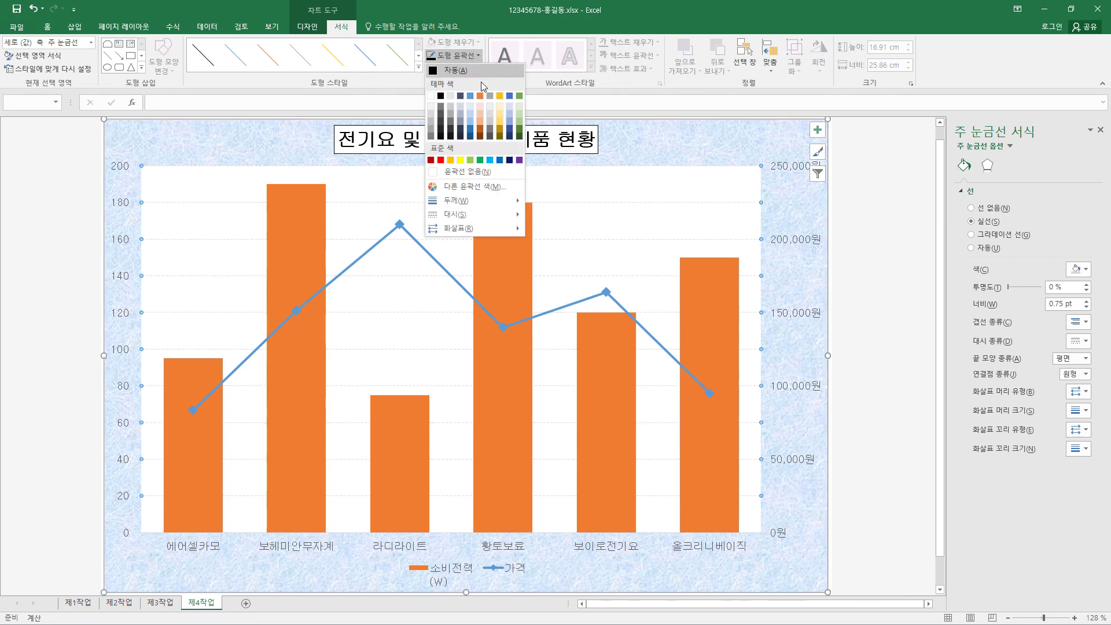
left_click(442, 99)
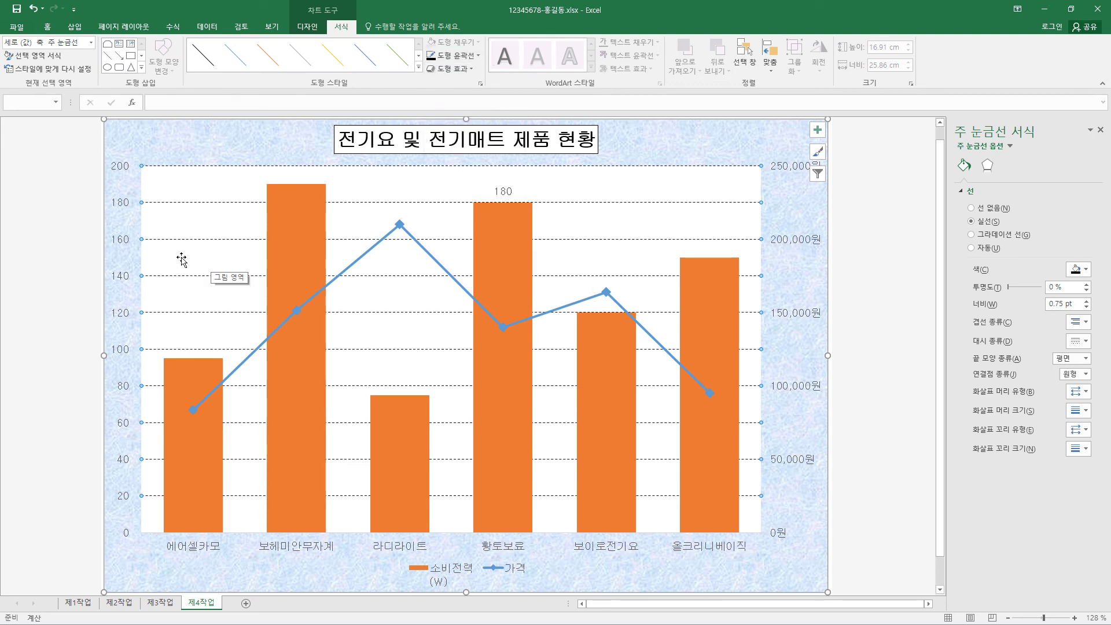
- Give the primary and secondary vertical axes a black (검정, 텍스트 1) outline
left_click(128, 250)
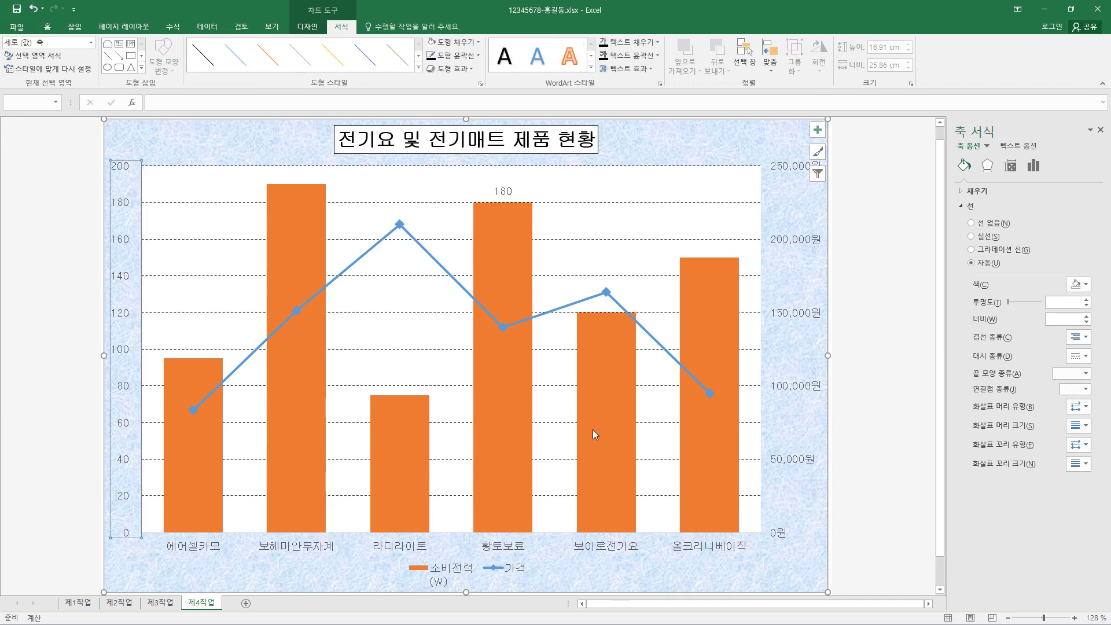
left_click(803, 247)
left_click(716, 157)
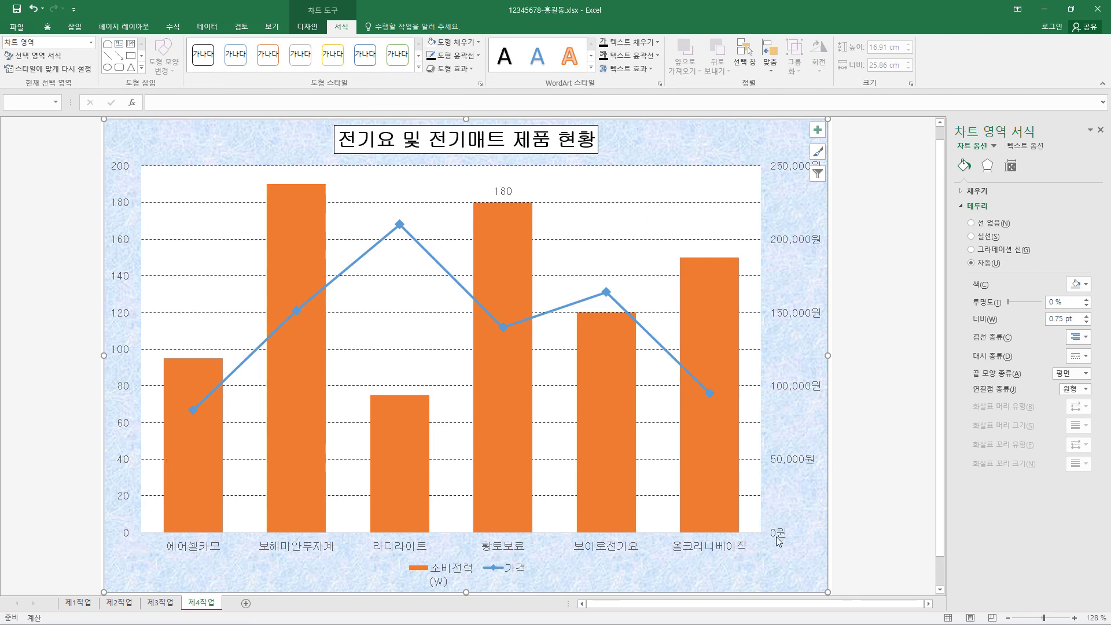
left_click(125, 244)
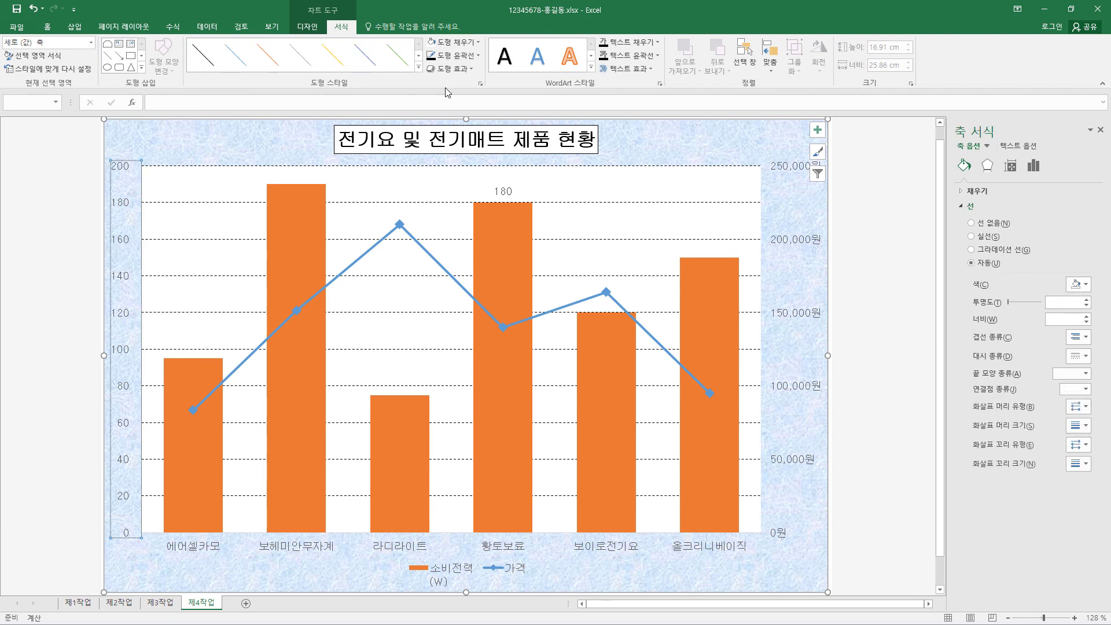
left_click(478, 56)
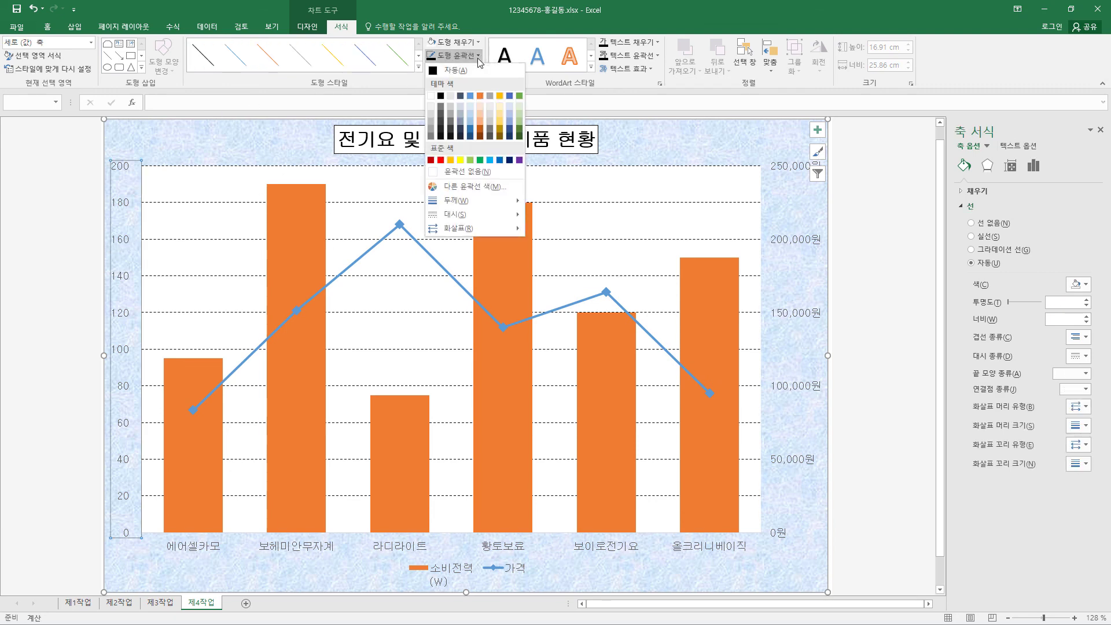
left_click(441, 96)
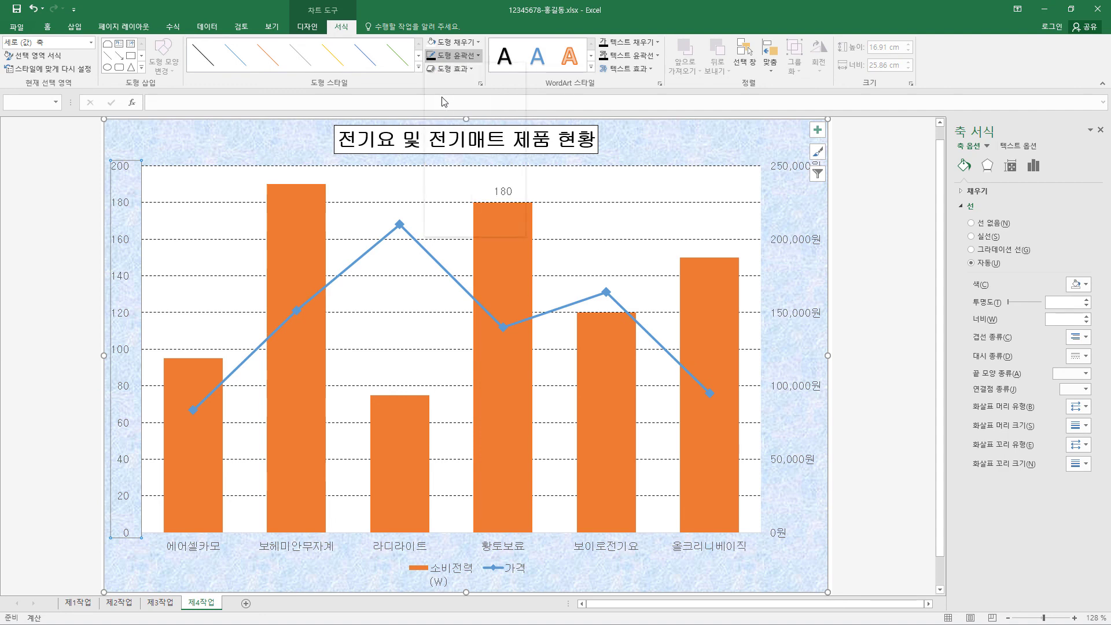
left_click(787, 245)
left_click(478, 55)
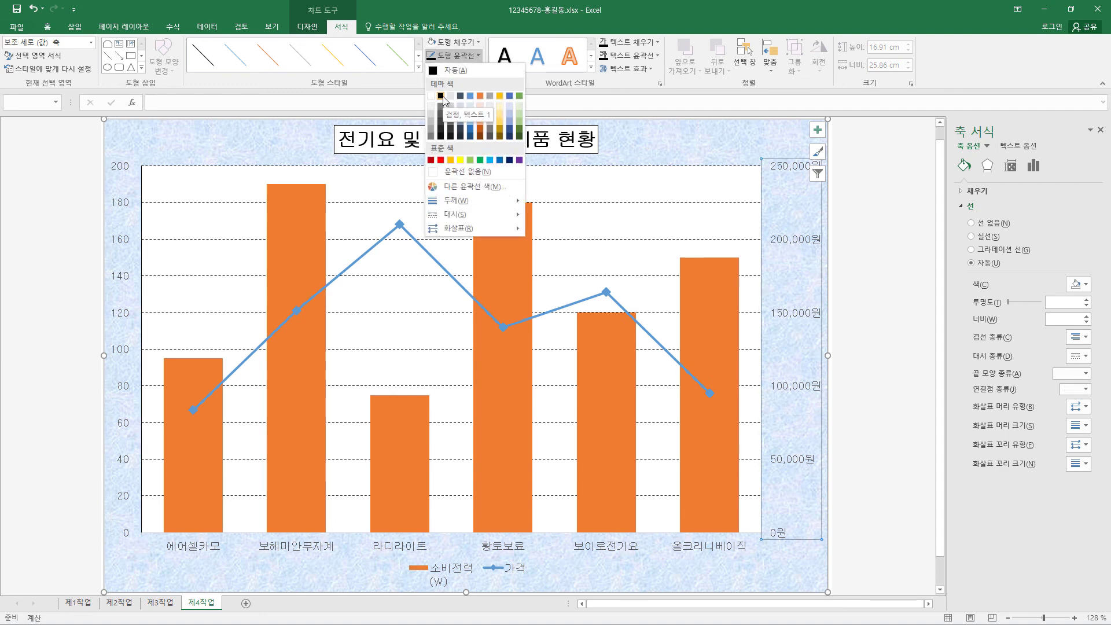
left_click(441, 96)
- Give the horizontal category axis a black outline
left_click(412, 546)
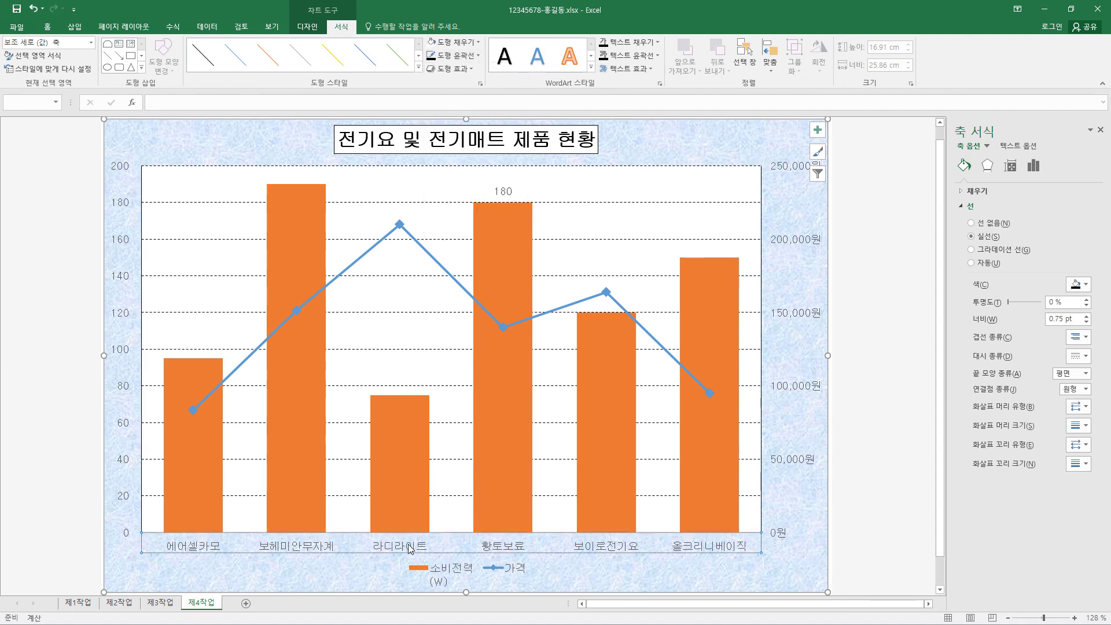
left_click(478, 55)
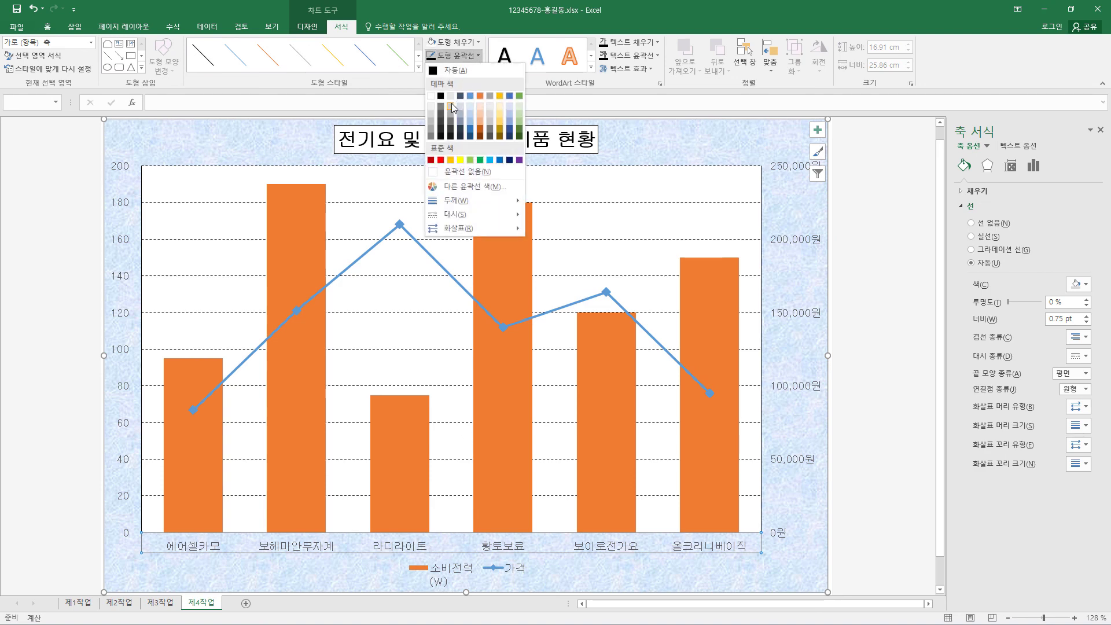
left_click(442, 97)
left_click(201, 148)
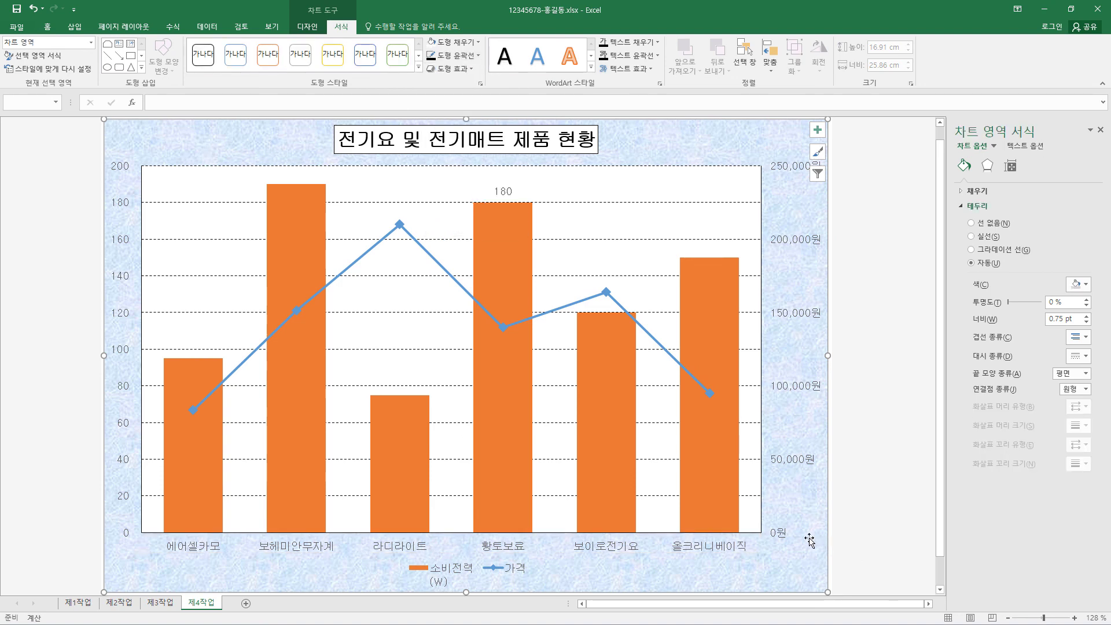
- Set the secondary vertical axis maximum to 280000 and its major unit to 70000
left_click(123, 315)
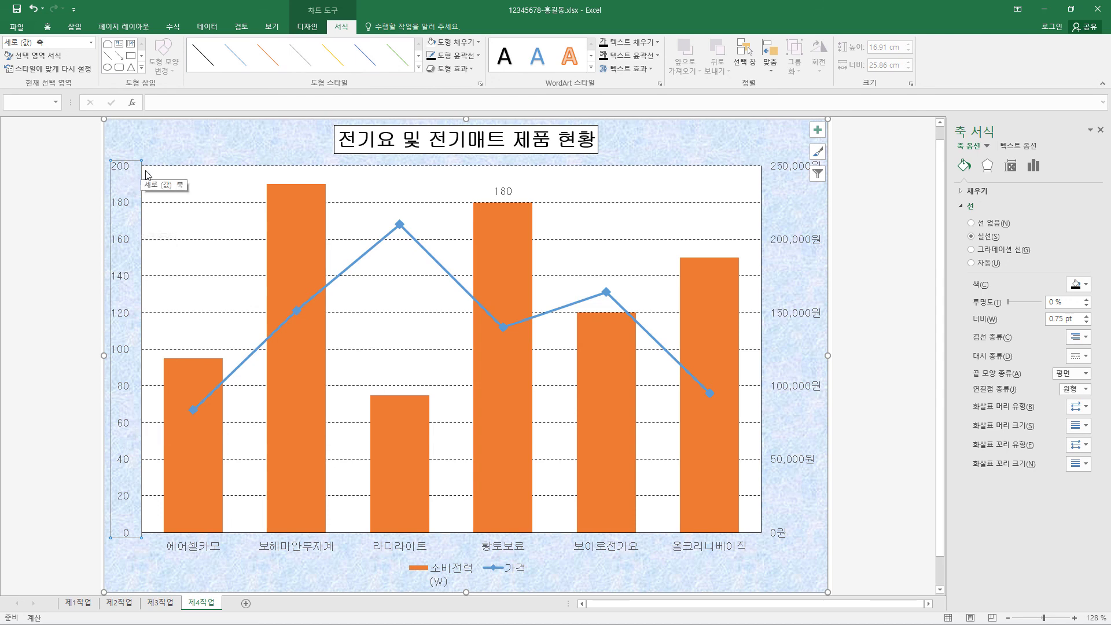
left_click(814, 243)
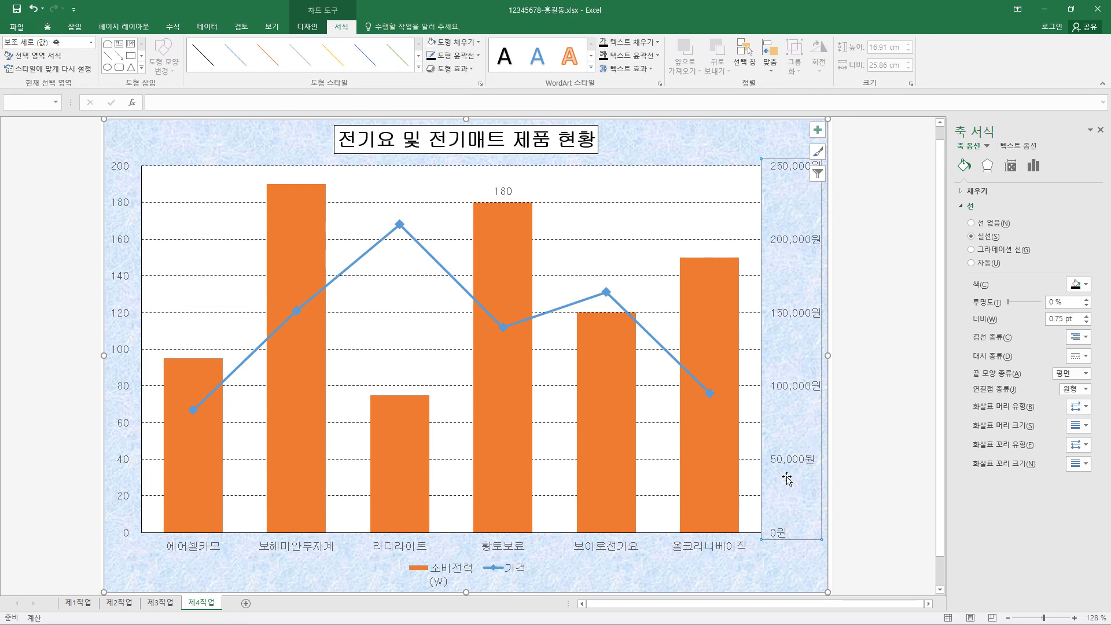
right_click(801, 465)
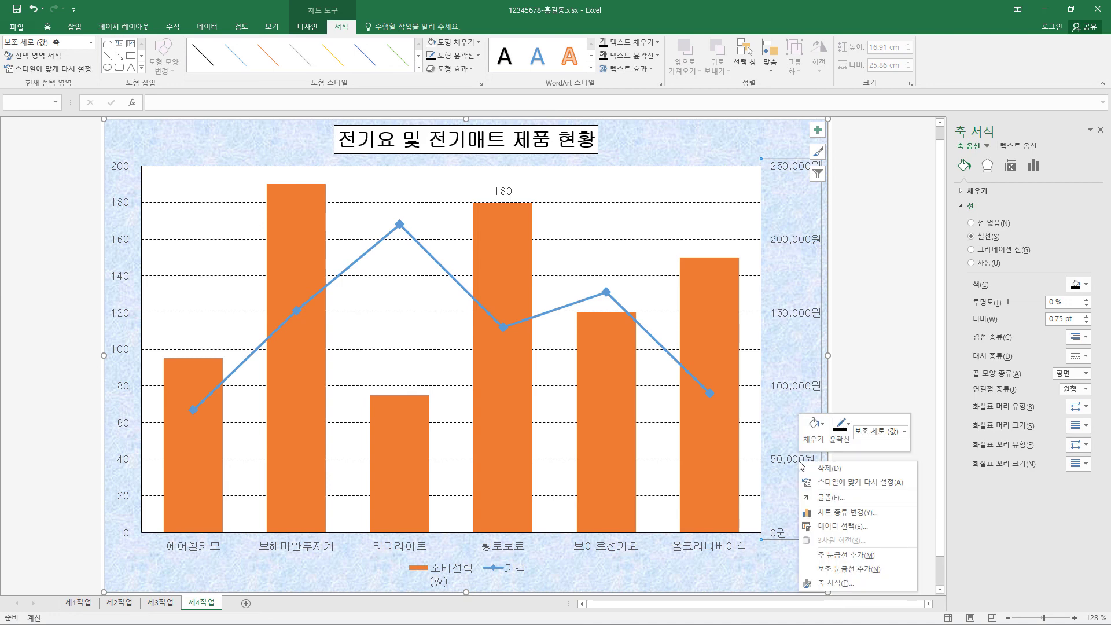
left_click(837, 583)
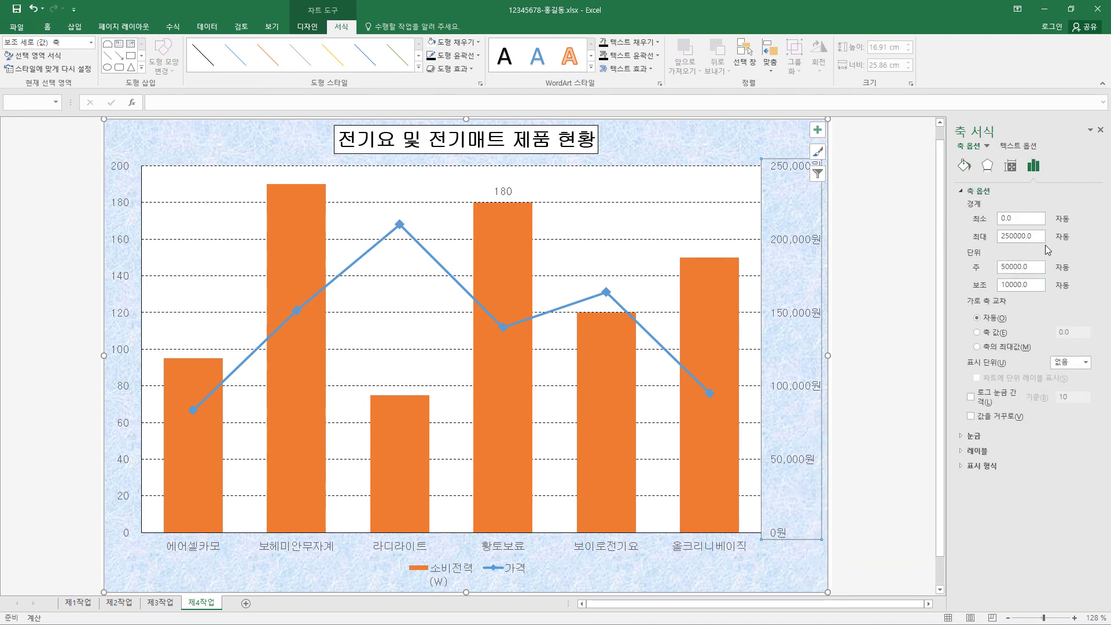
left_click(1010, 236)
type("8")
left_click_drag(1007, 270, 996, 270)
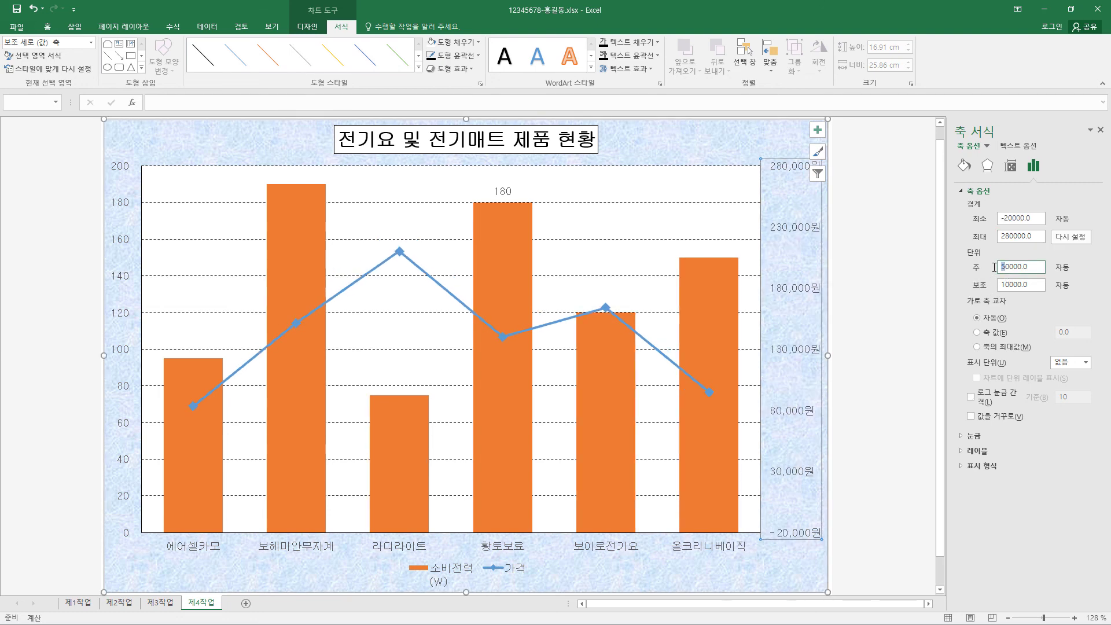
type("7")
key("Return")
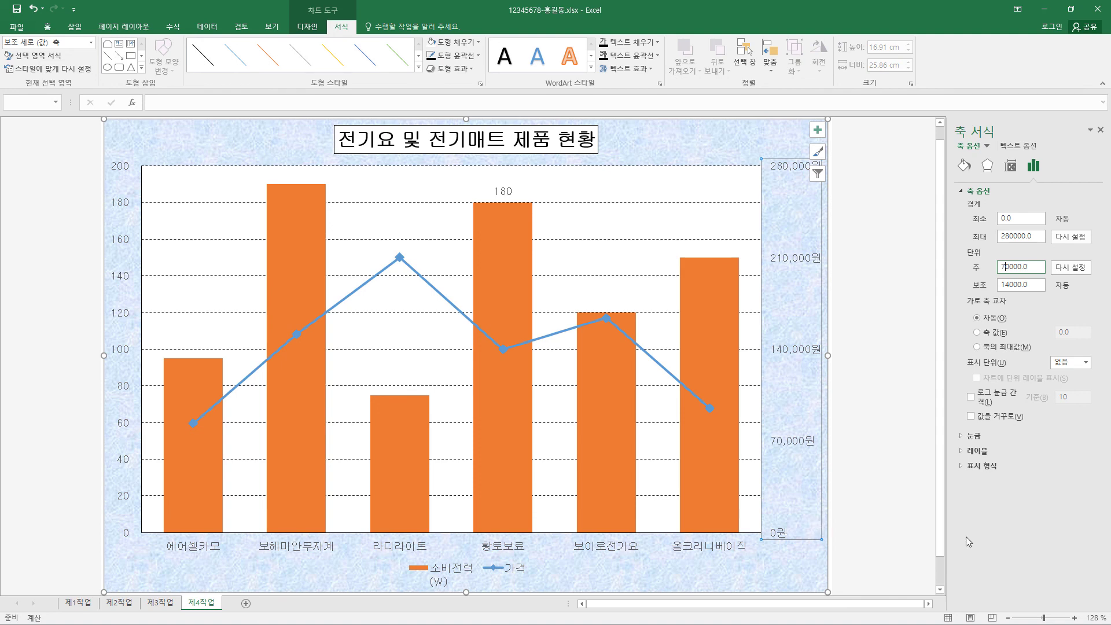
left_click(767, 148)
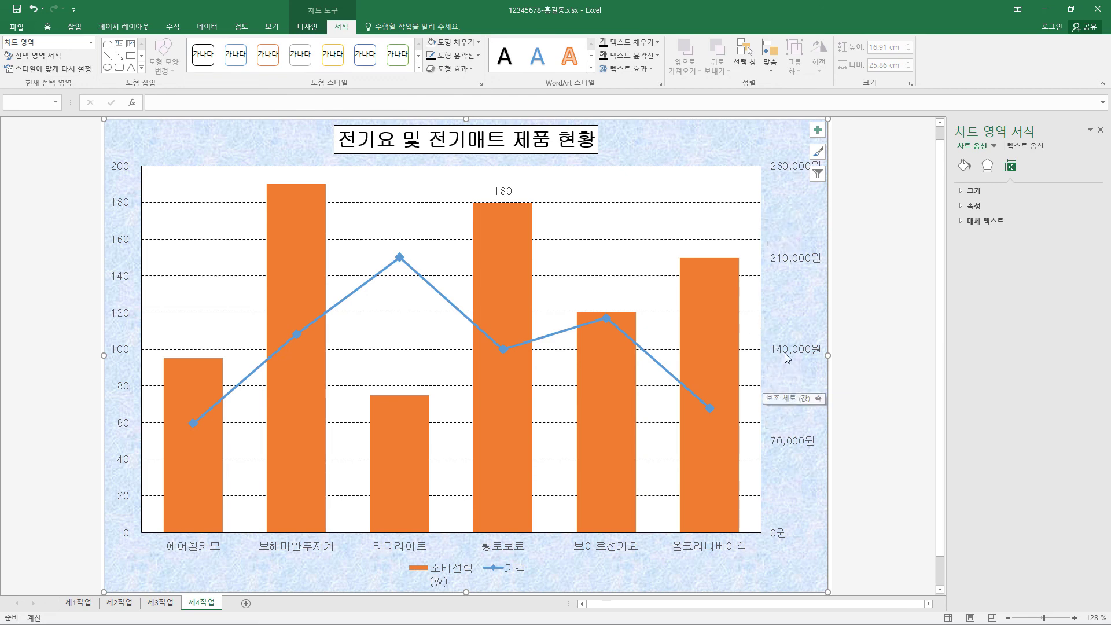
- Set the major tick marks of the secondary vertical axis to 교차
left_click(808, 348)
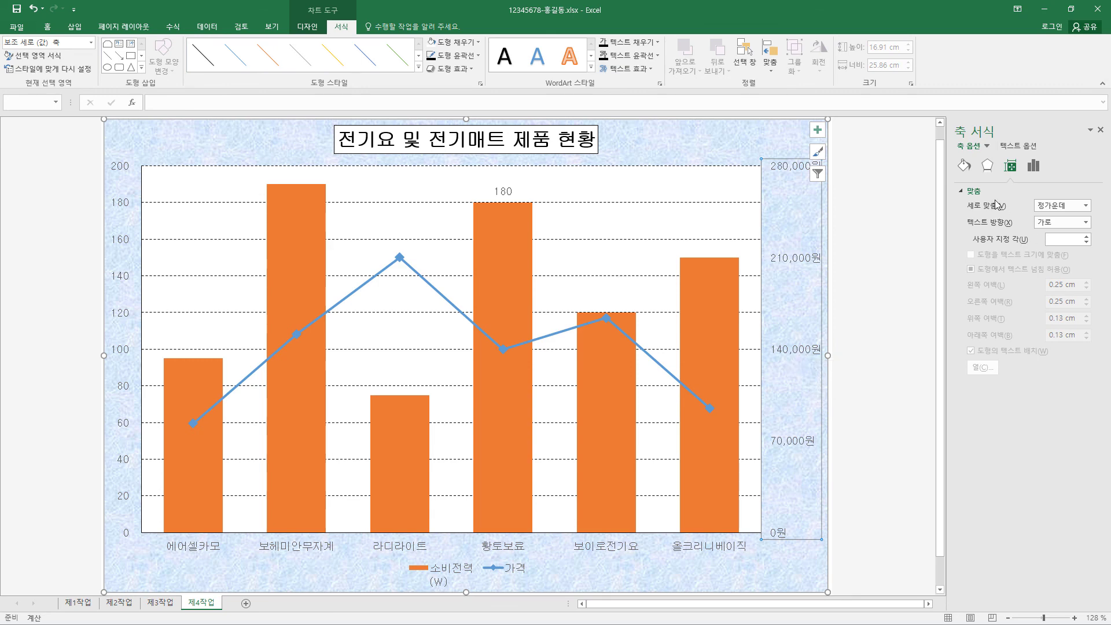
left_click(1034, 166)
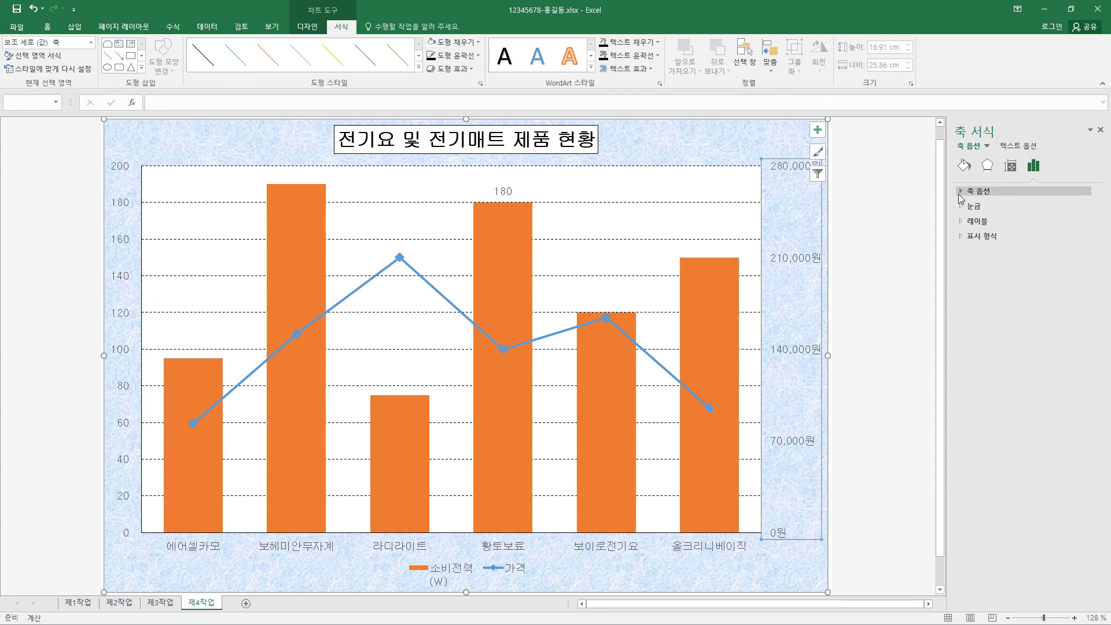
left_click(961, 209)
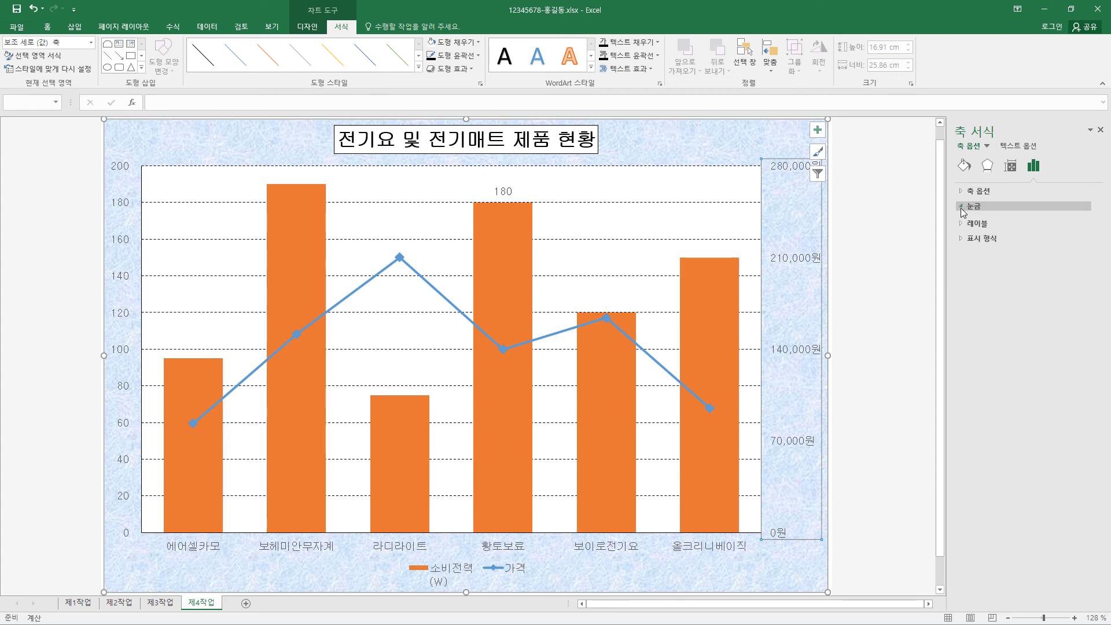
left_click(972, 191)
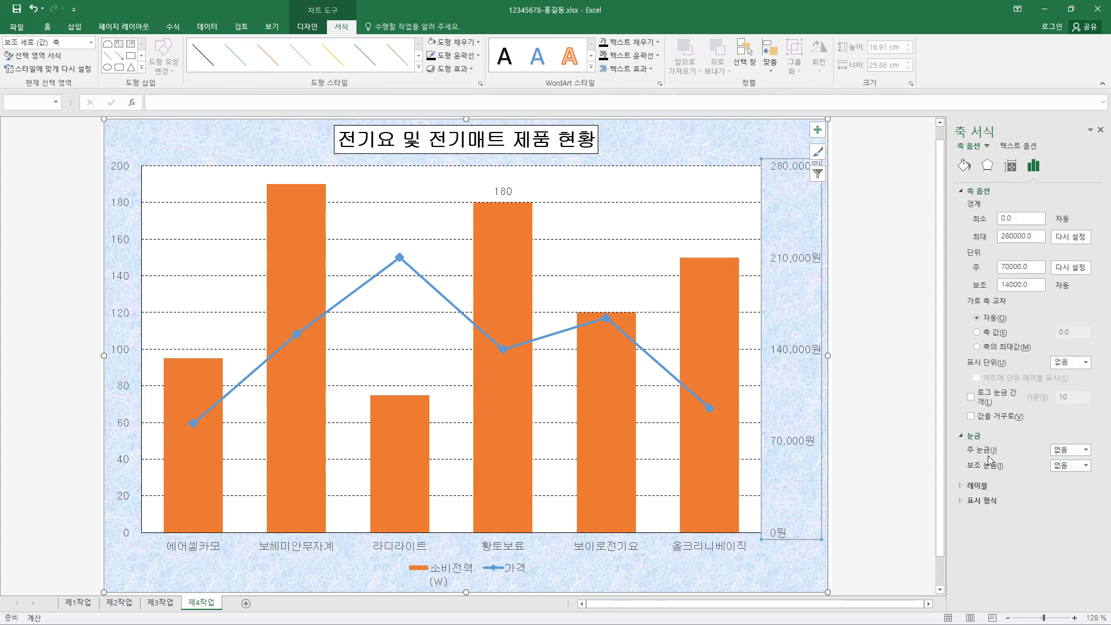
left_click(1086, 451)
left_click(1065, 473)
left_click(1087, 451)
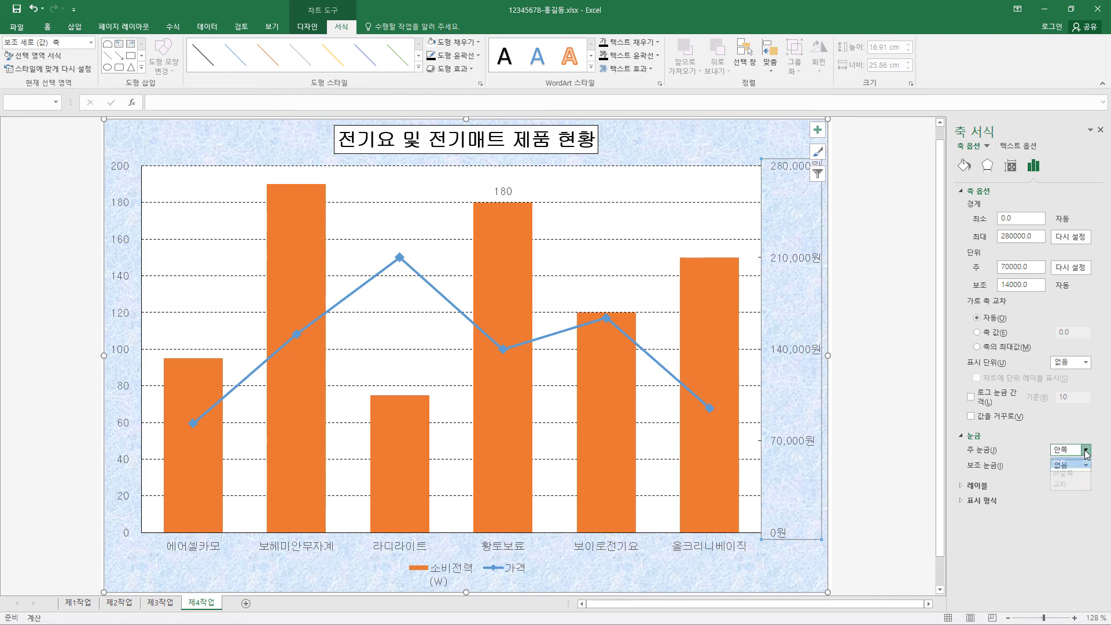
left_click(1061, 485)
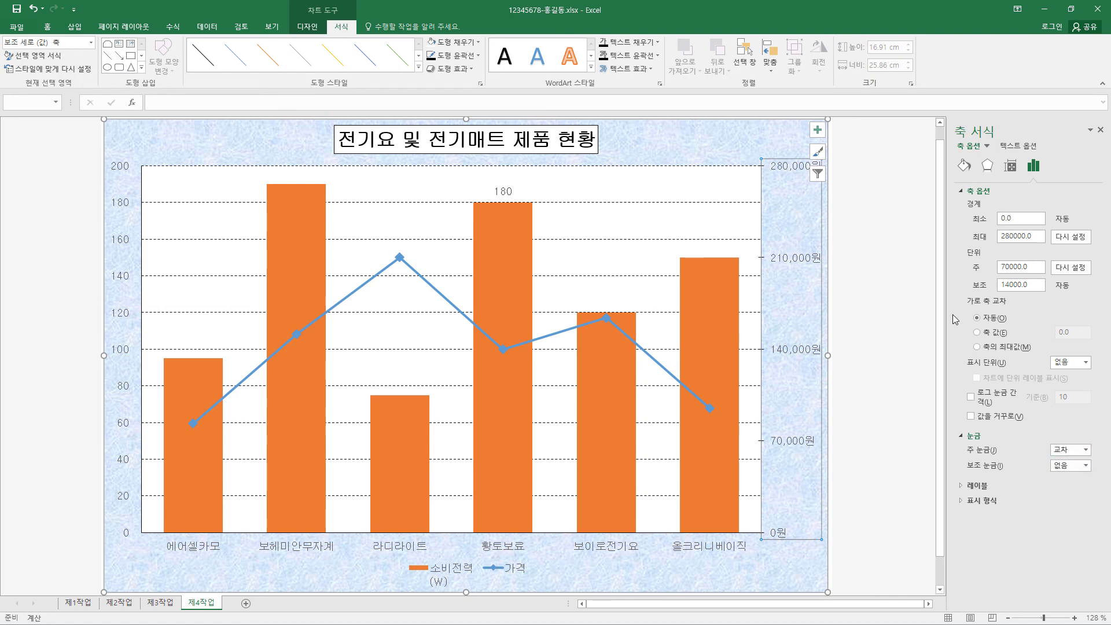
left_click(880, 294)
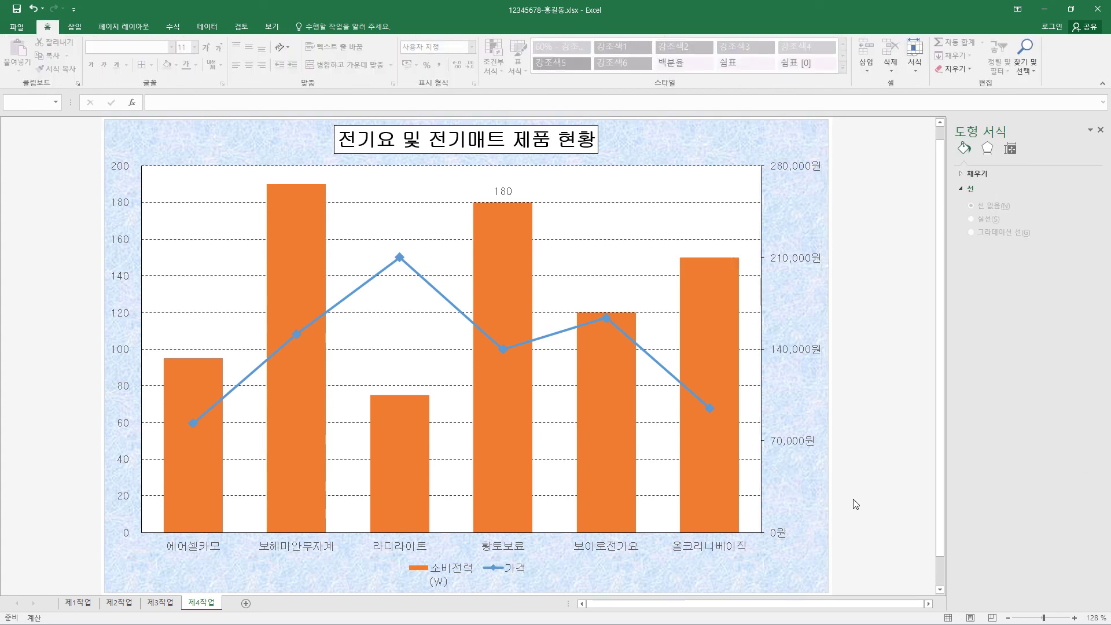
- Edit the power consumption series in the chart's source data so its name reads 소비전력(W) on one line in the legend
left_click(455, 578)
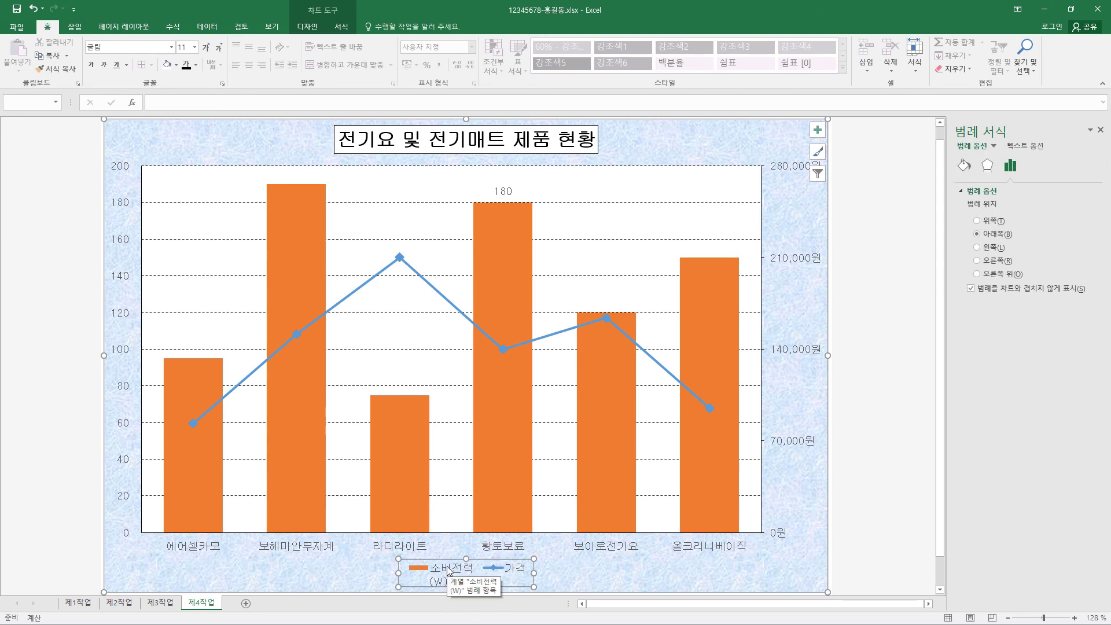
right_click(449, 572)
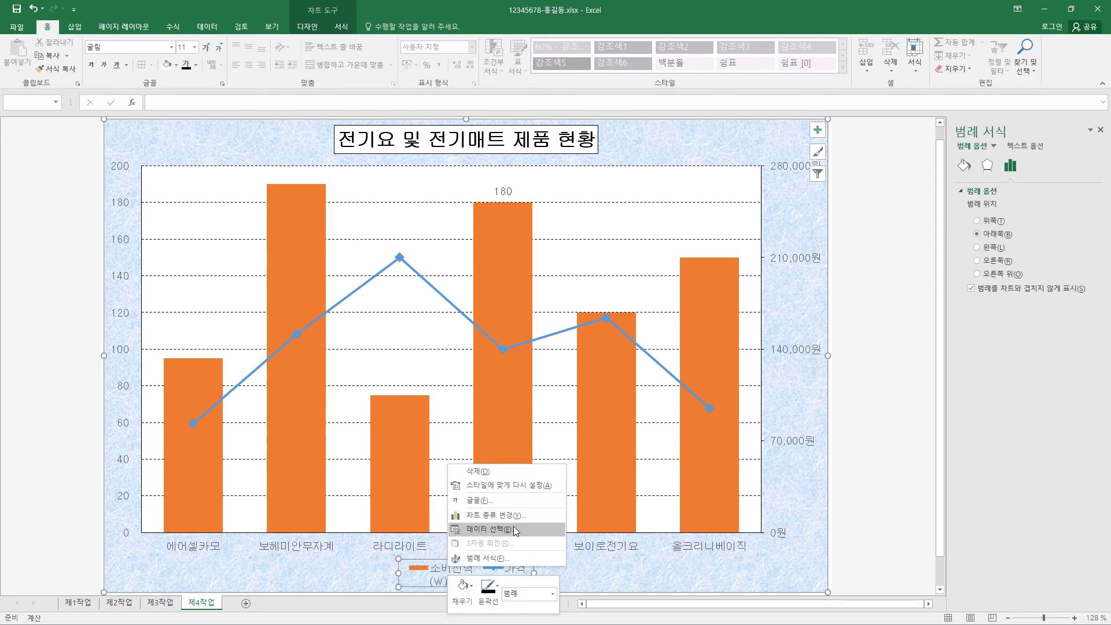
left_click(491, 529)
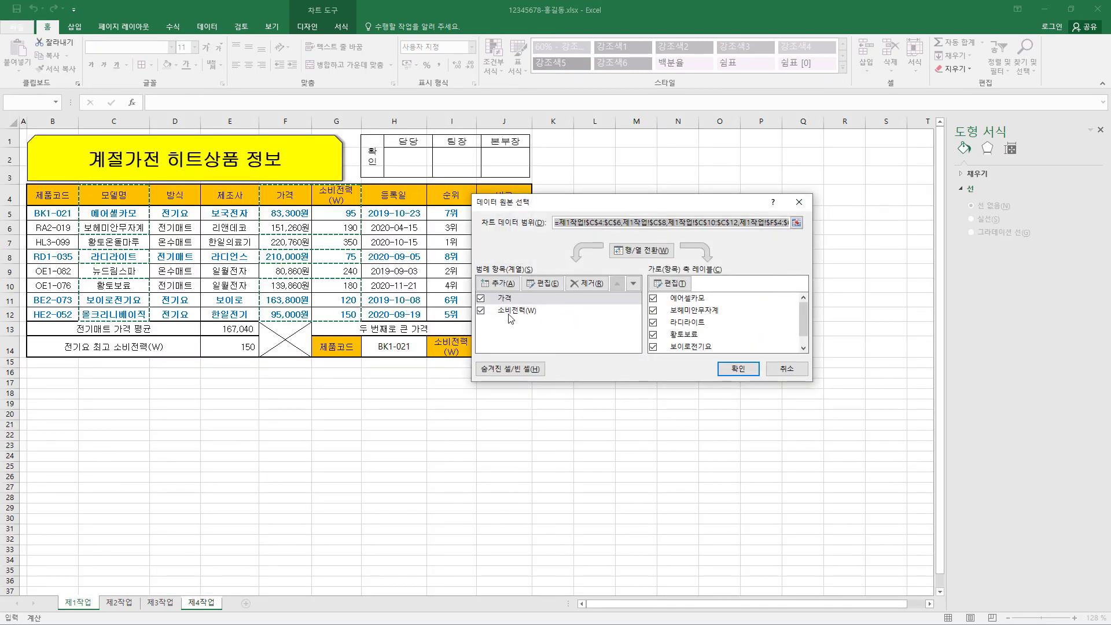
left_click(553, 307)
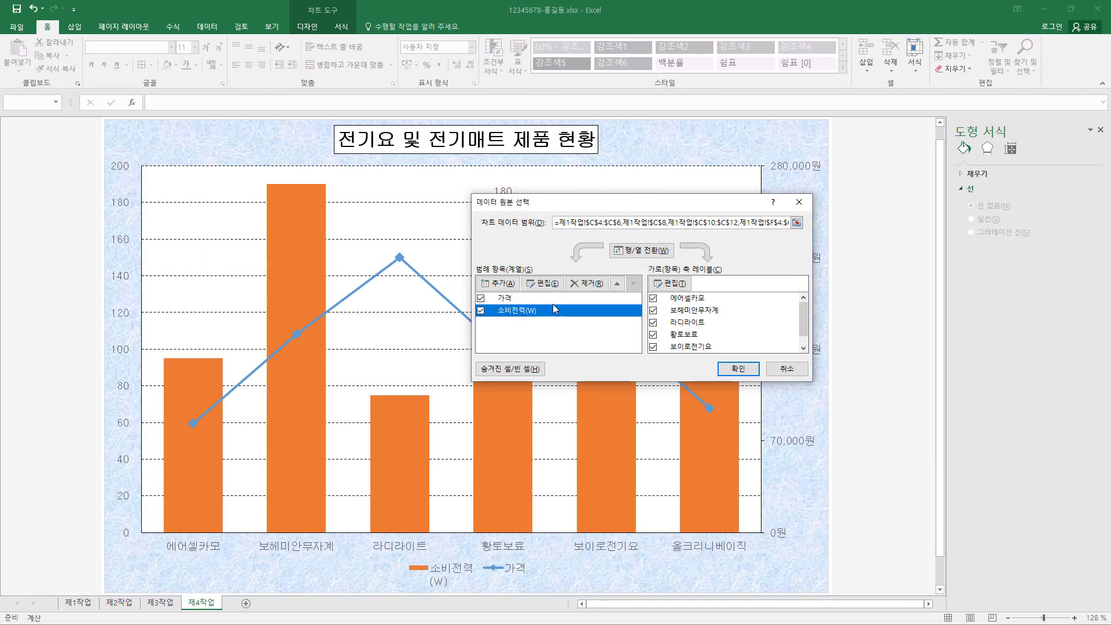
left_click(547, 284)
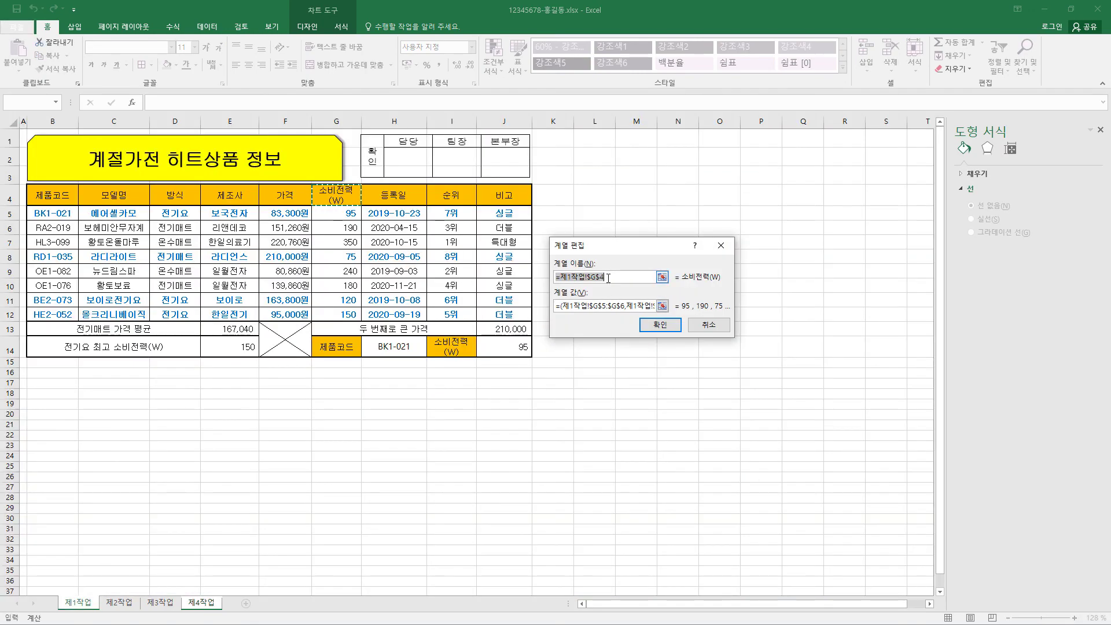
type("소비전력(W")
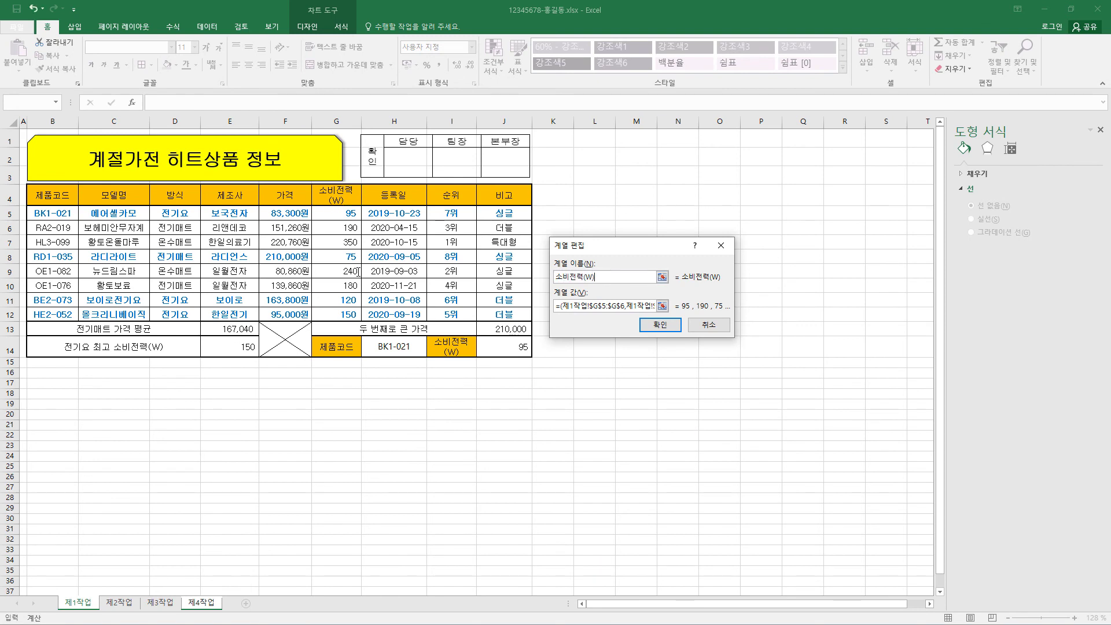
left_click(648, 330)
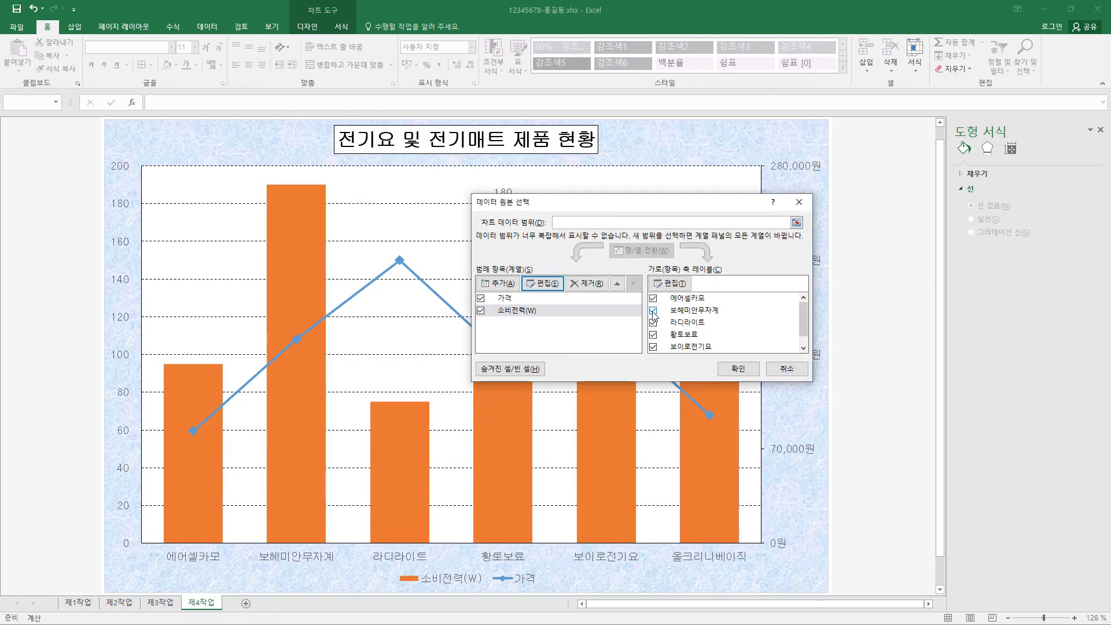
left_click(747, 372)
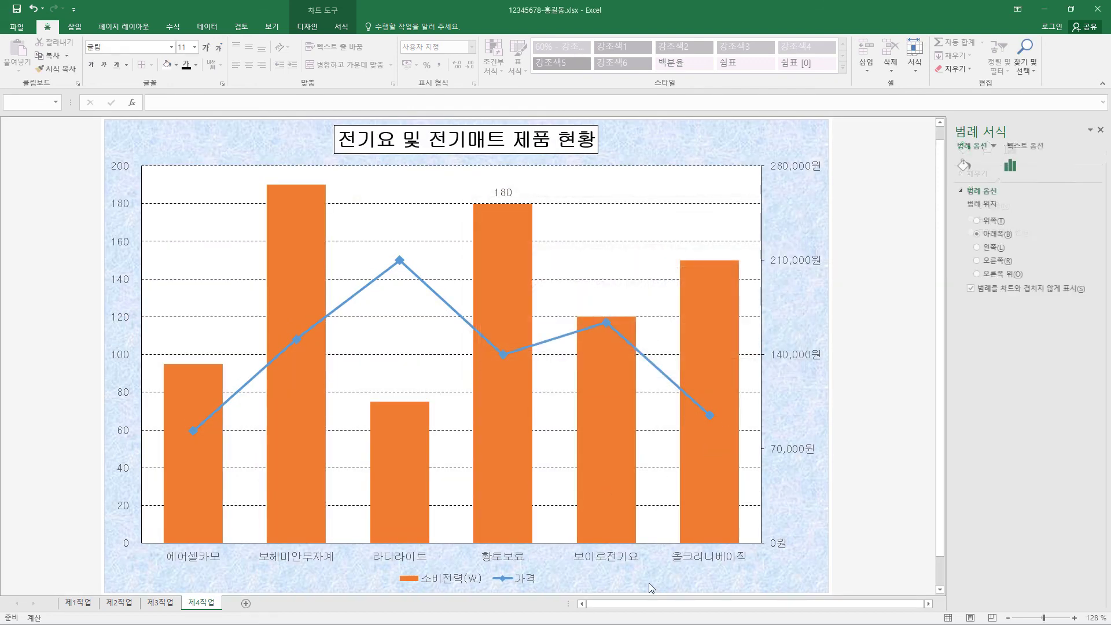
left_click(416, 581)
left_click(851, 275)
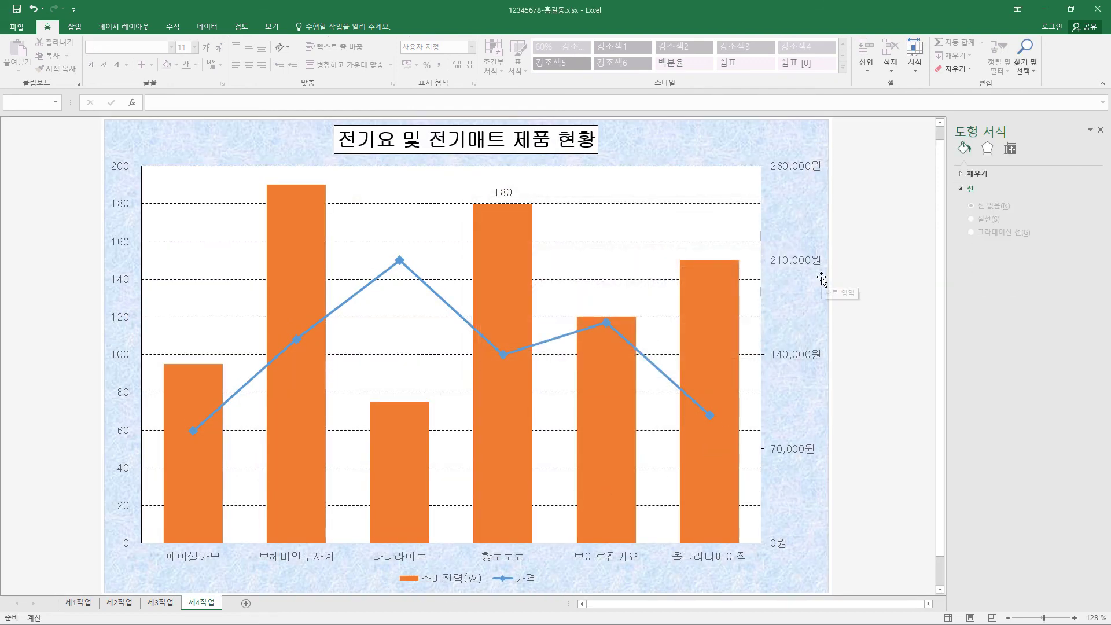
- Insert a rounded rectangular callout about 1.2 cm high and 3.43 cm wide beside the 황토보료 column, with its tail pointing at the data label
left_click(74, 28)
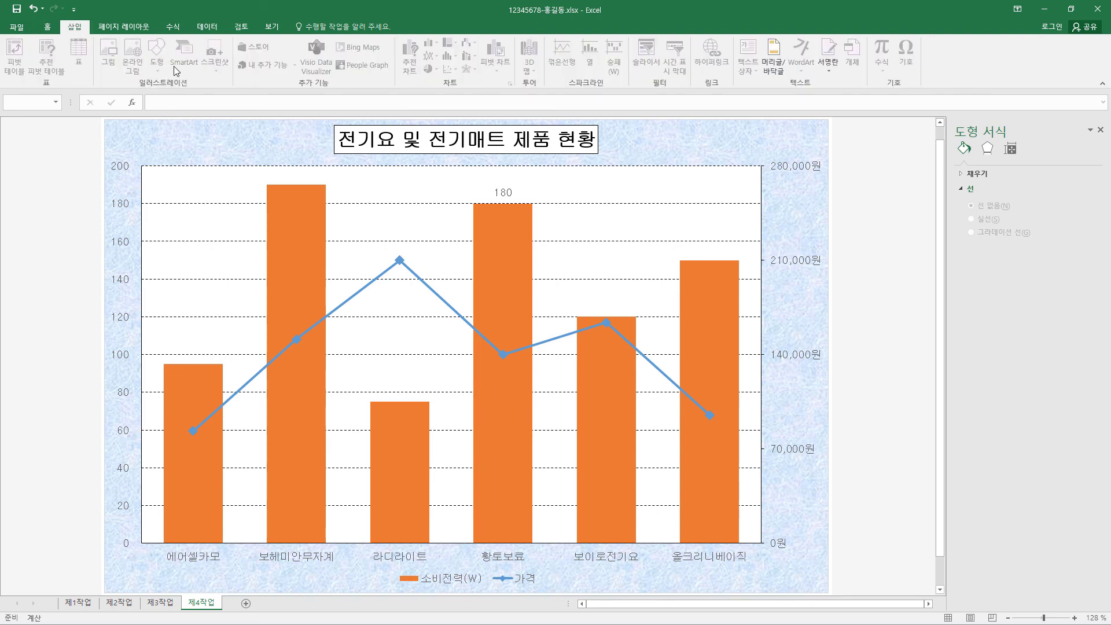
left_click(794, 146)
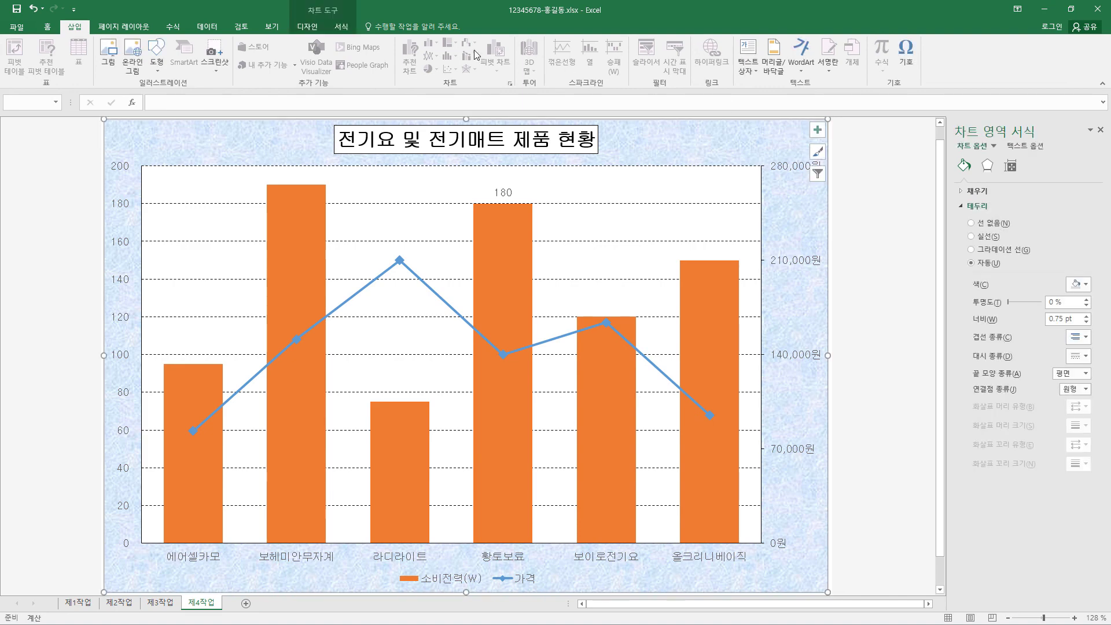
left_click(158, 64)
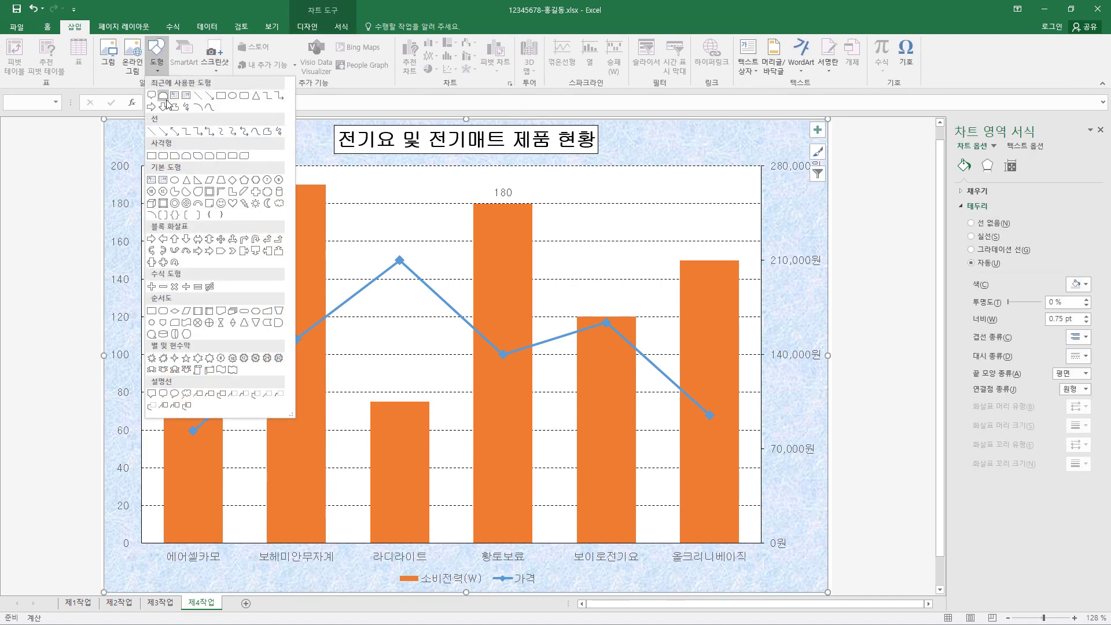
left_click(164, 394)
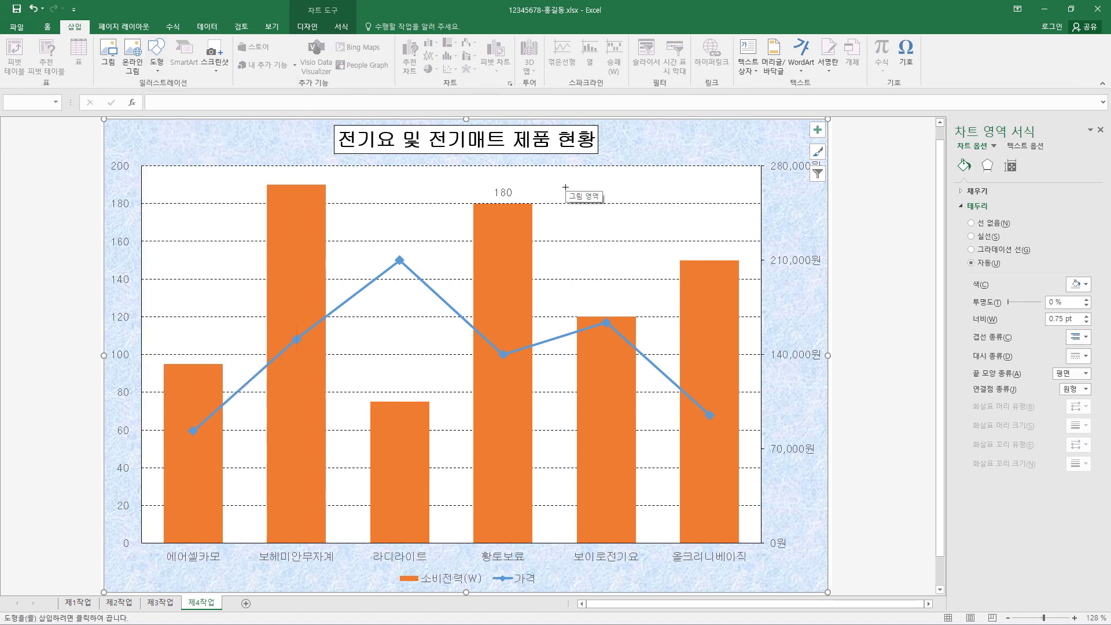
left_click_drag(571, 185, 690, 212)
left_click_drag(630, 184, 630, 178)
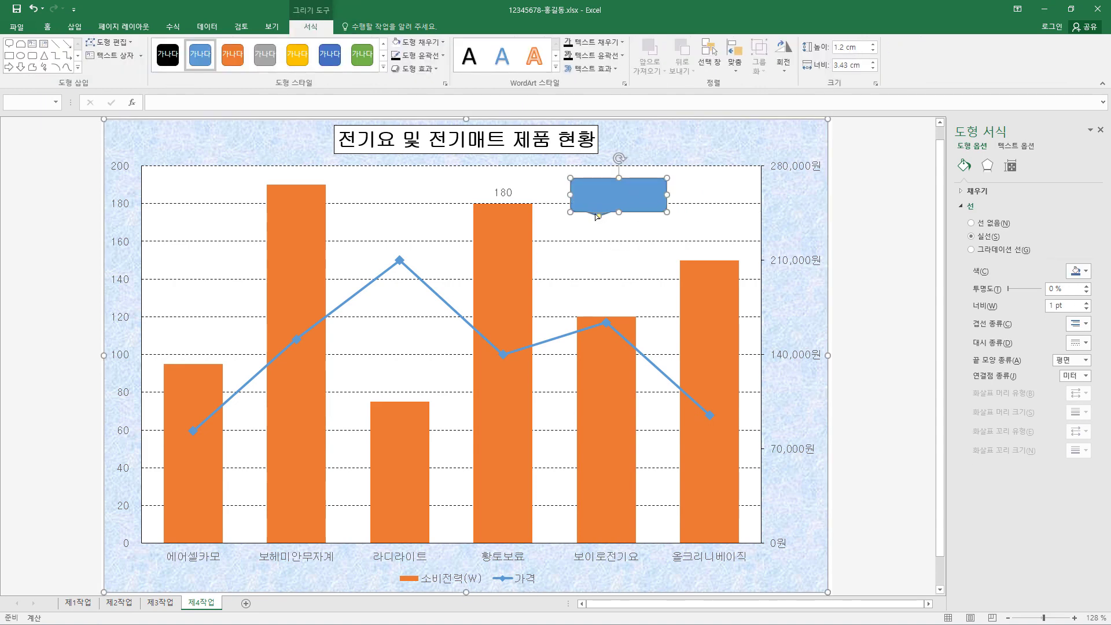
left_click_drag(599, 217, 545, 192)
- Give the callout a white fill and a black 1 pt outline
left_click(443, 42)
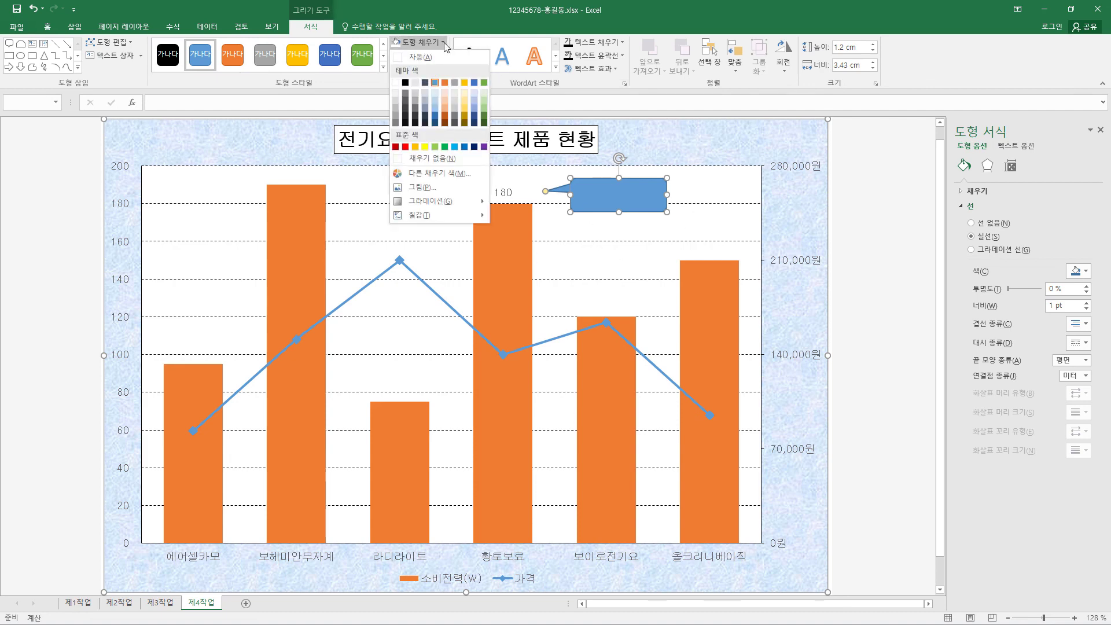
left_click(397, 83)
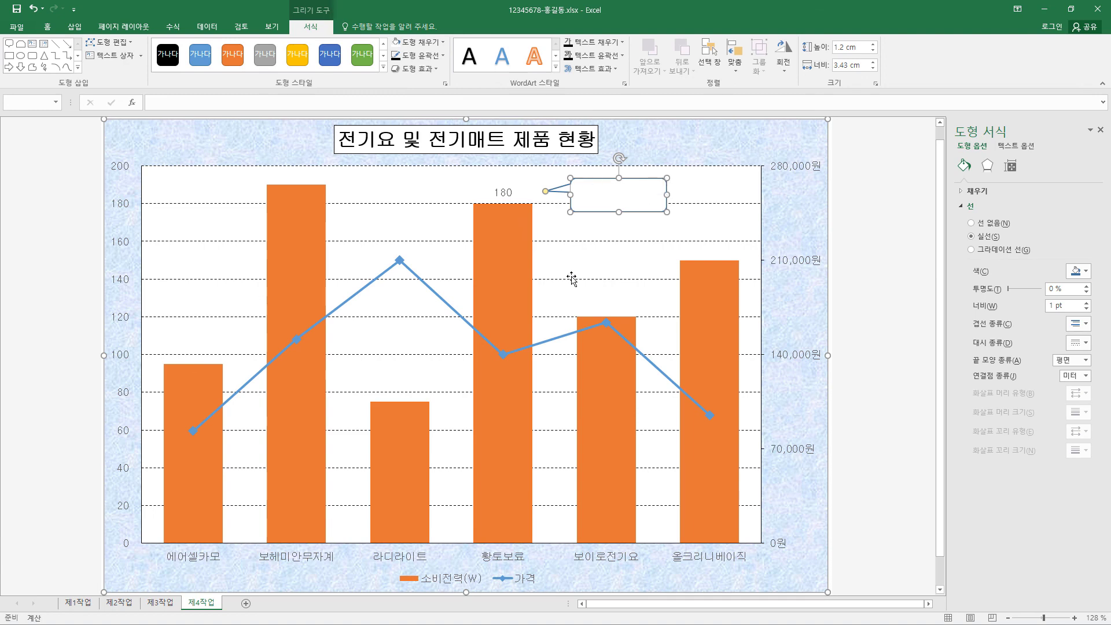
left_click(442, 55)
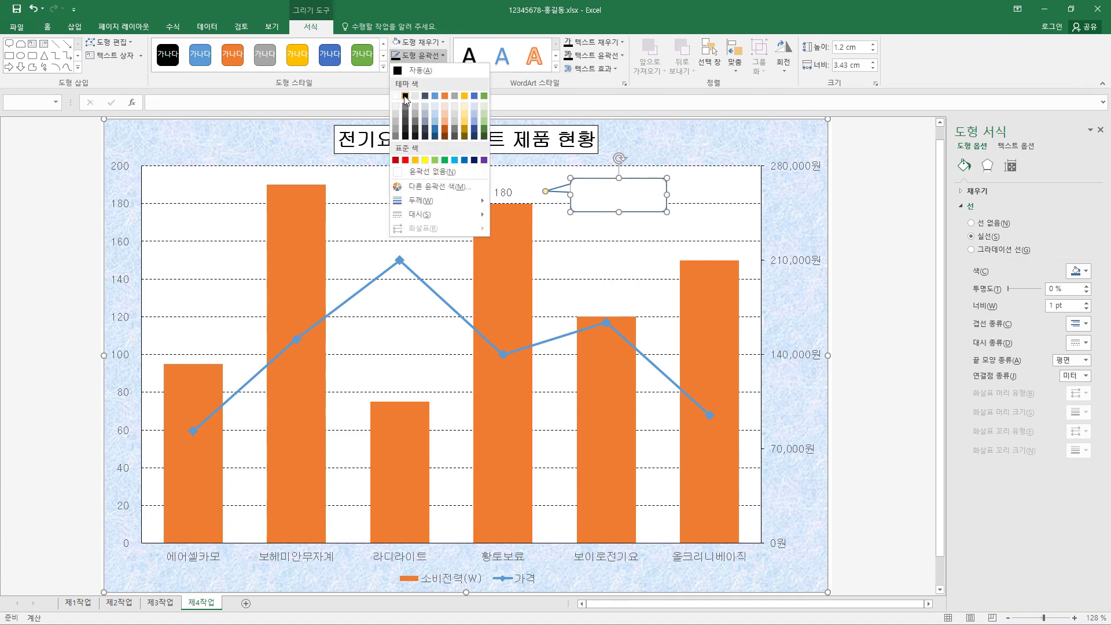
left_click(405, 95)
left_click(442, 54)
mouse_move(447, 201)
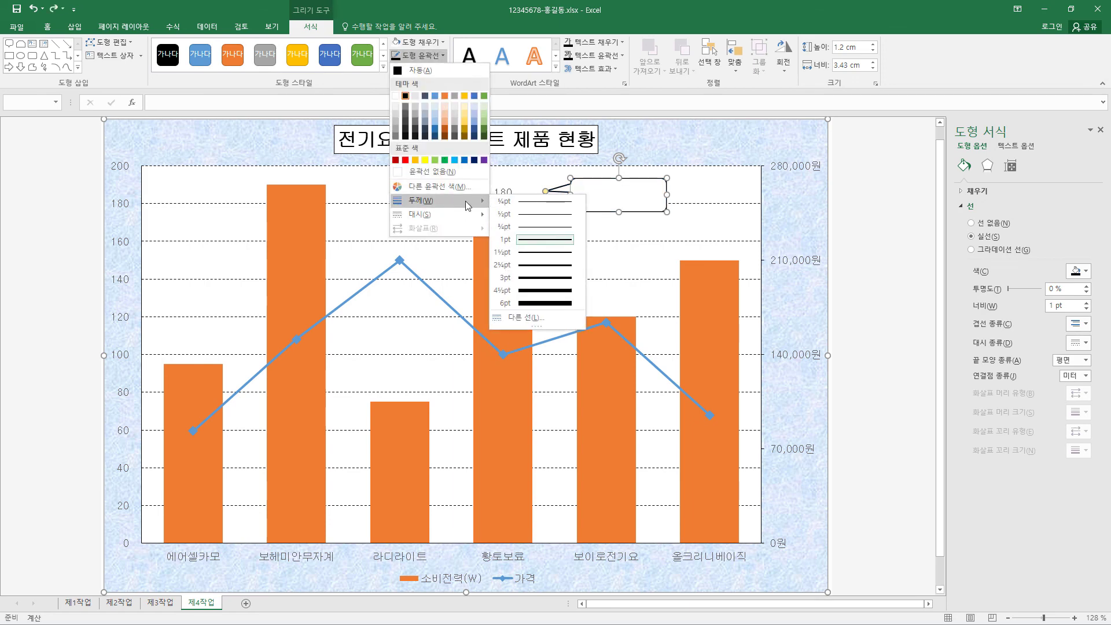
left_click(554, 238)
- Format the callout text as 굴림, 11 pt, black, centred horizontally and vertically
left_click(47, 27)
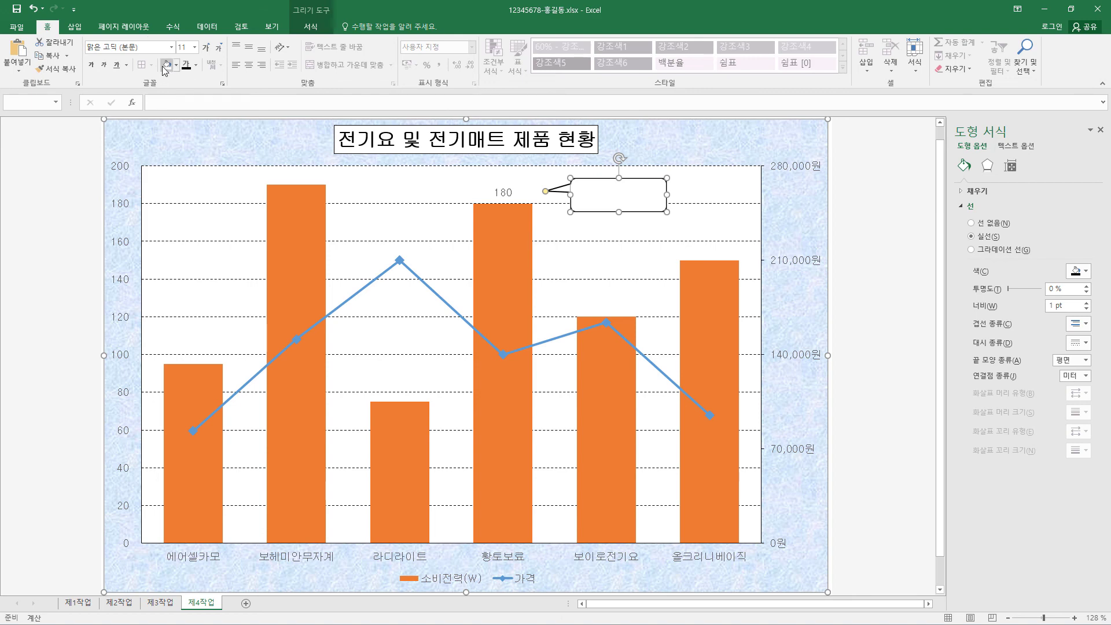
left_click(159, 50)
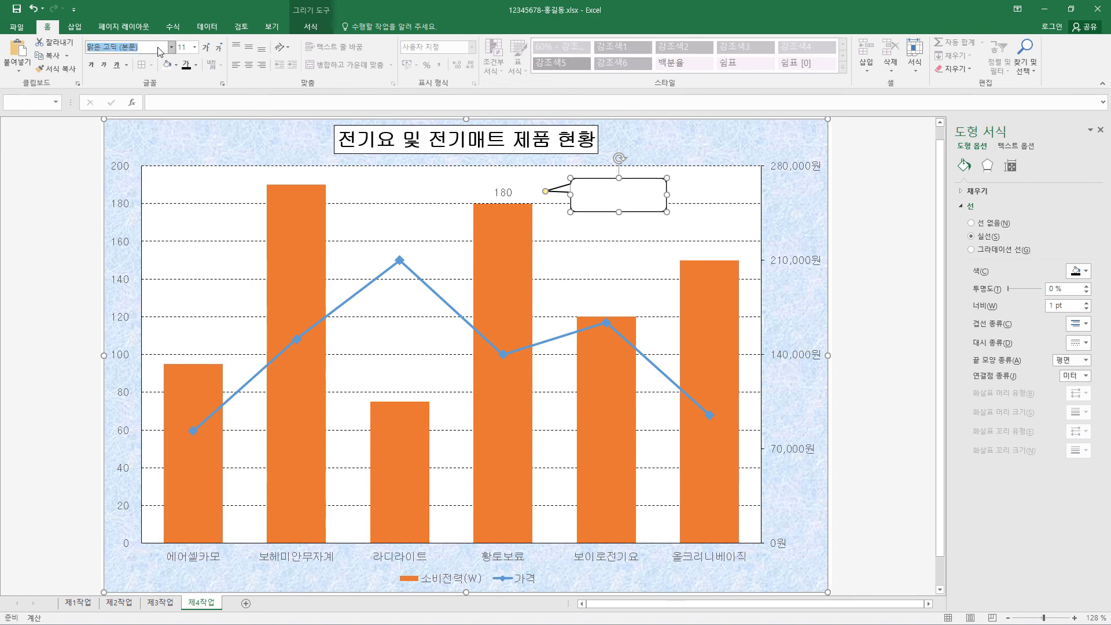
type("ㄱ")
type("림")
key("Return")
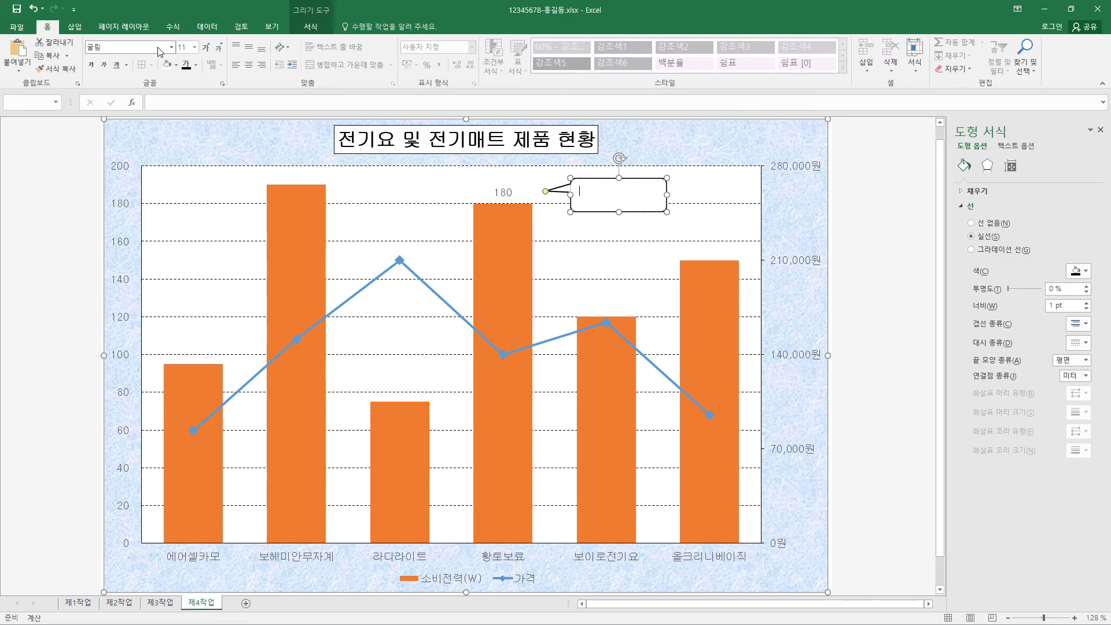
left_click(194, 47)
left_click(186, 108)
left_click(249, 47)
left_click(248, 65)
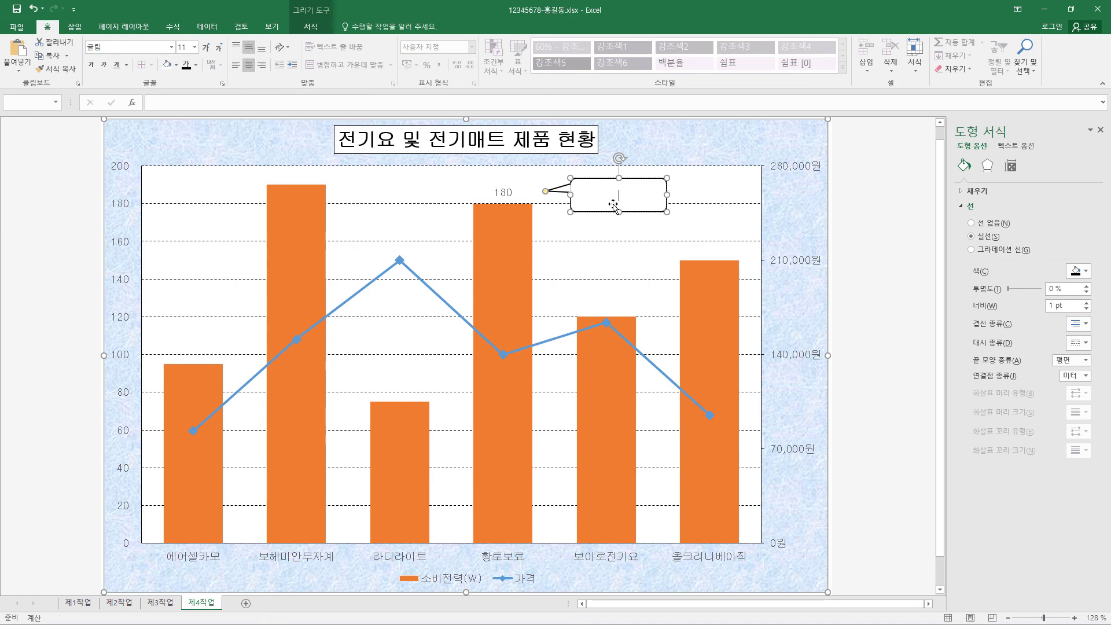
left_click(196, 67)
- Enter 밀림방지 기능 as the callout's text
left_click(634, 200)
type("밀림방지 기능")
left_click(871, 218)
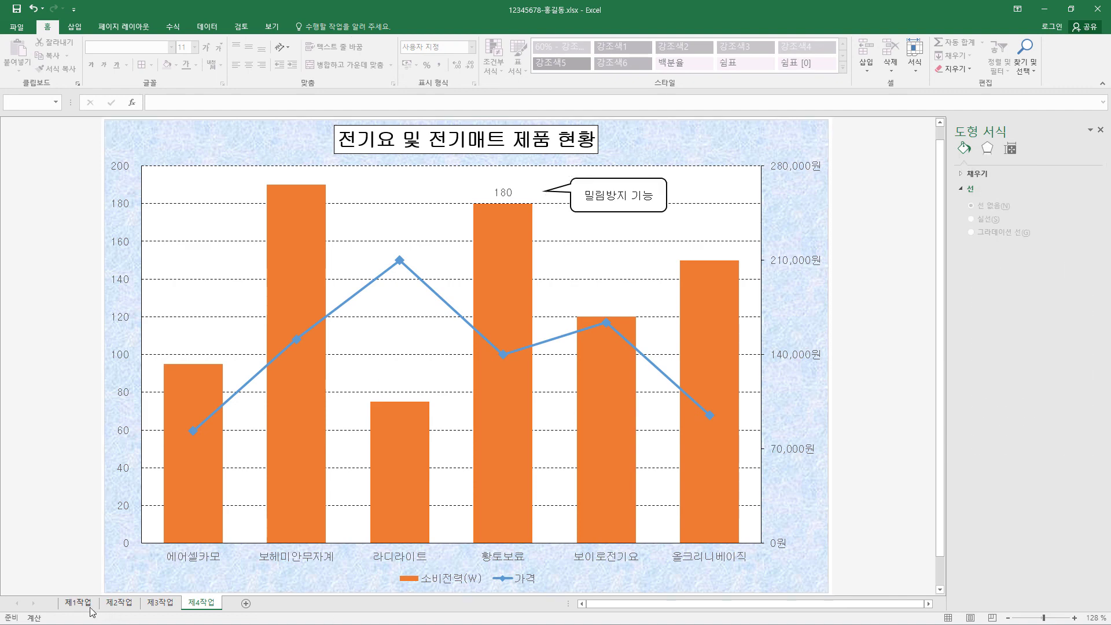